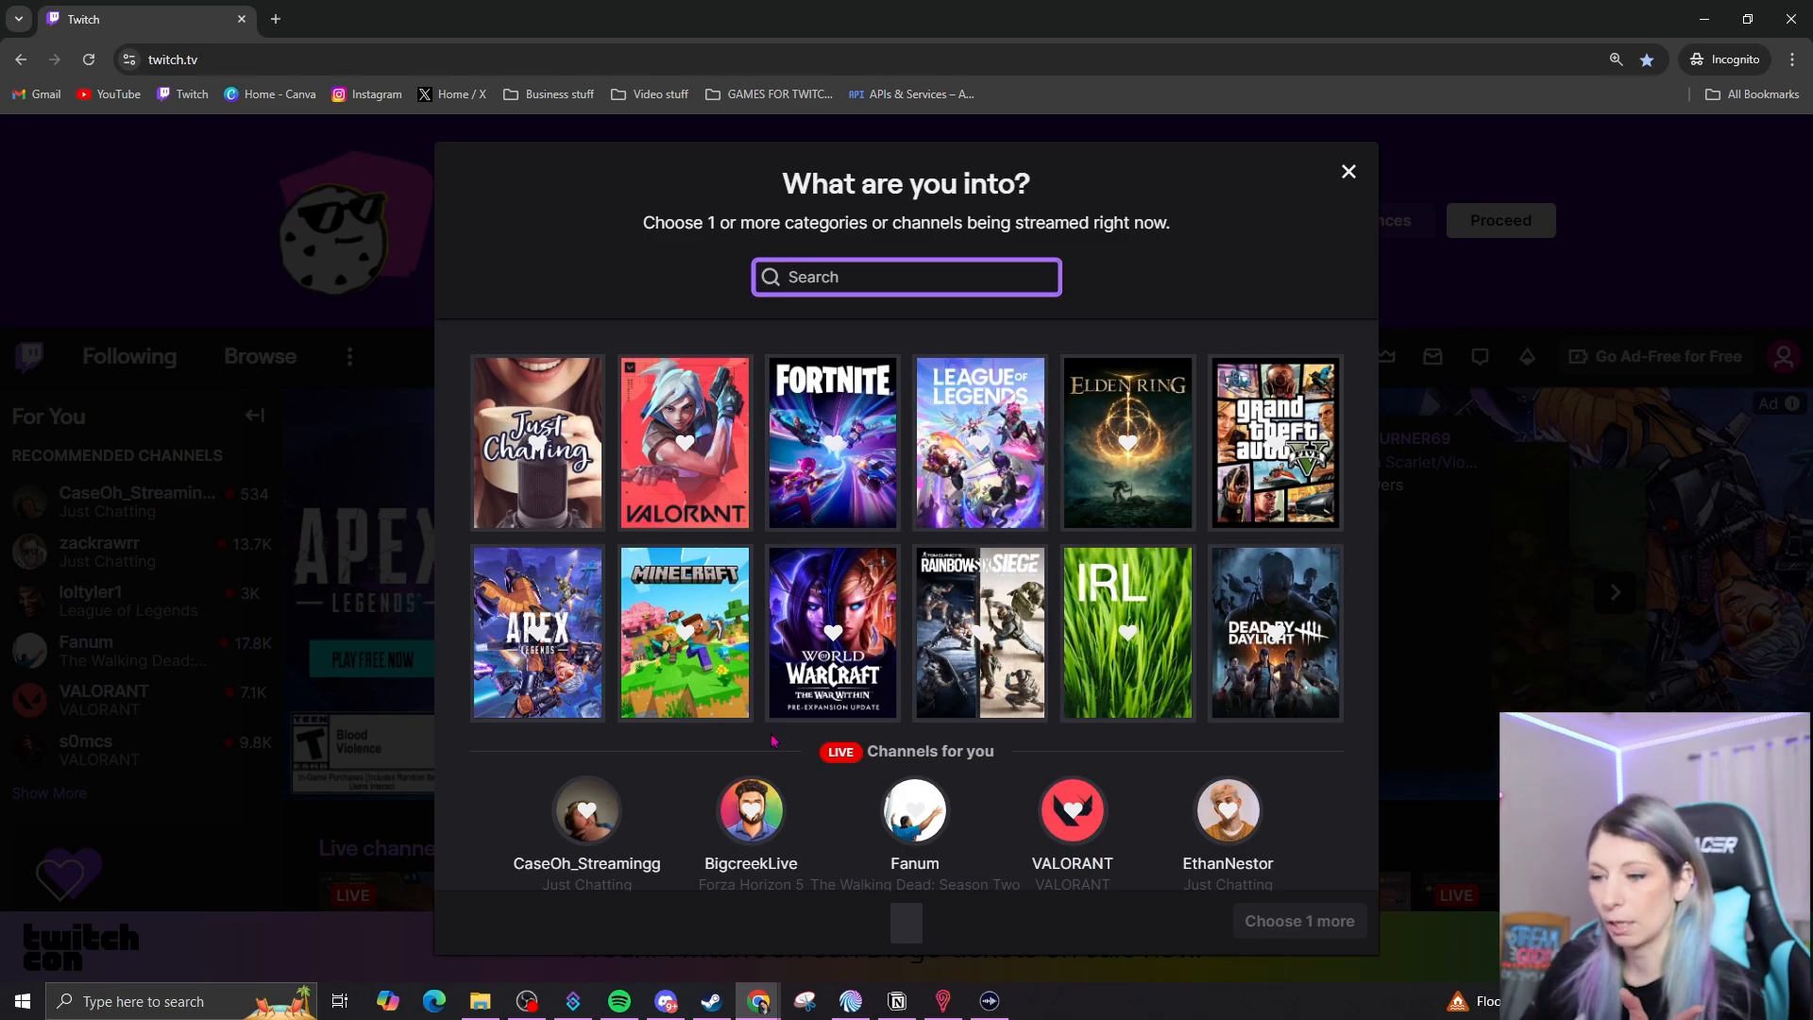
Choose Just Chatting and Dead by Daylight as interests and complete the category selection
{"action": "left_click", "coordinate": [515, 440]}
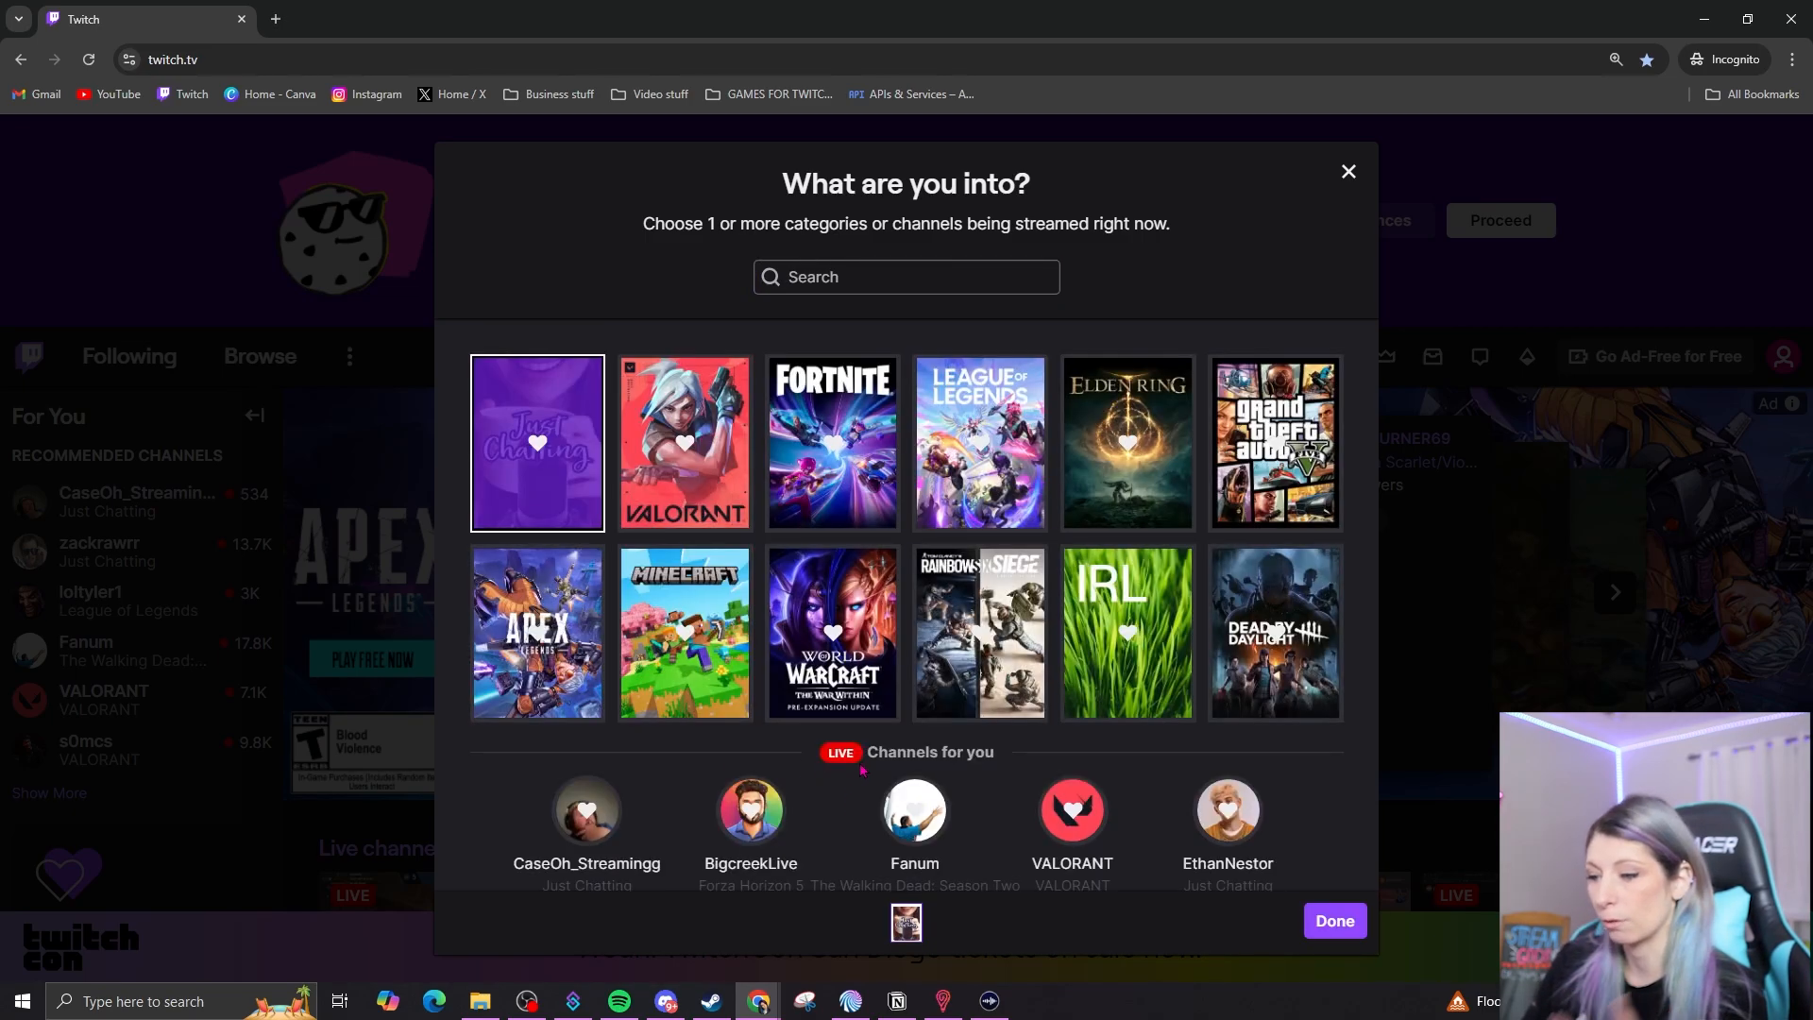
{"action": "left_click", "coordinate": [1274, 604]}
{"action": "left_click", "coordinate": [1335, 921]}
Open the account's own channel page and dismiss the "Customize your channel" banner
{"action": "left_click", "coordinate": [1782, 144]}
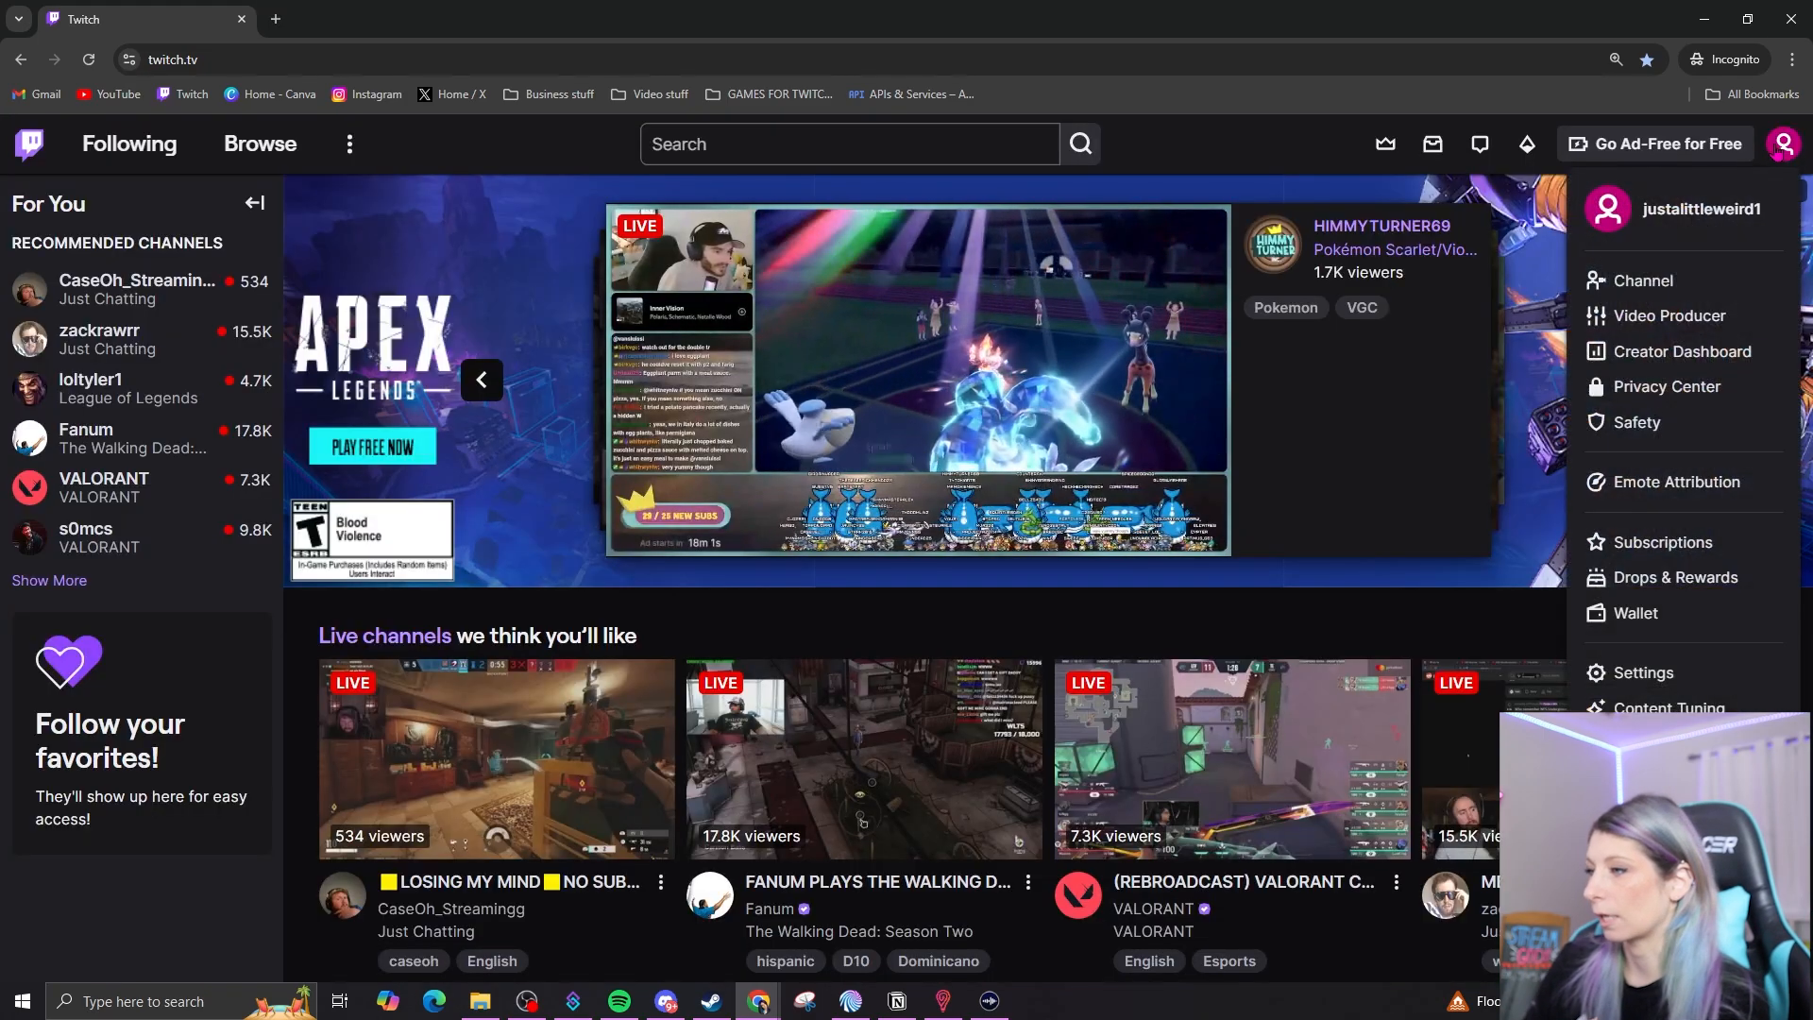
{"action": "left_click", "coordinate": [1641, 281]}
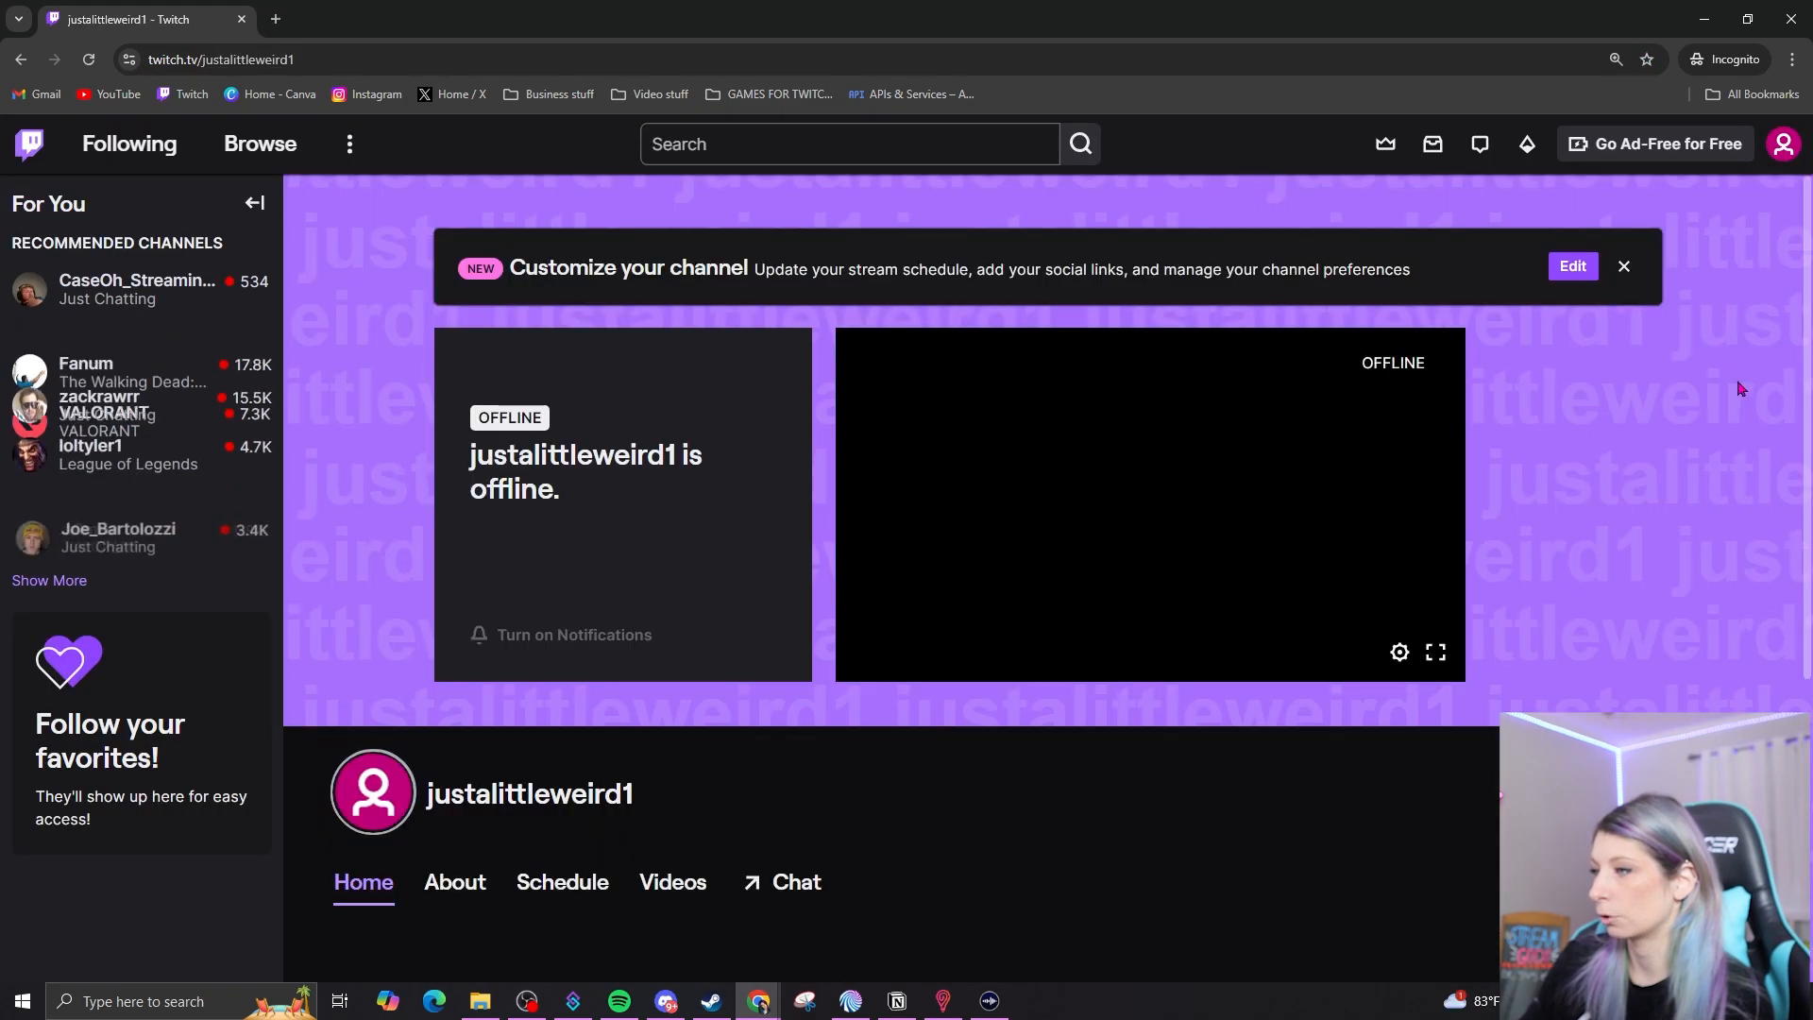
{"action": "left_click", "coordinate": [1625, 267]}
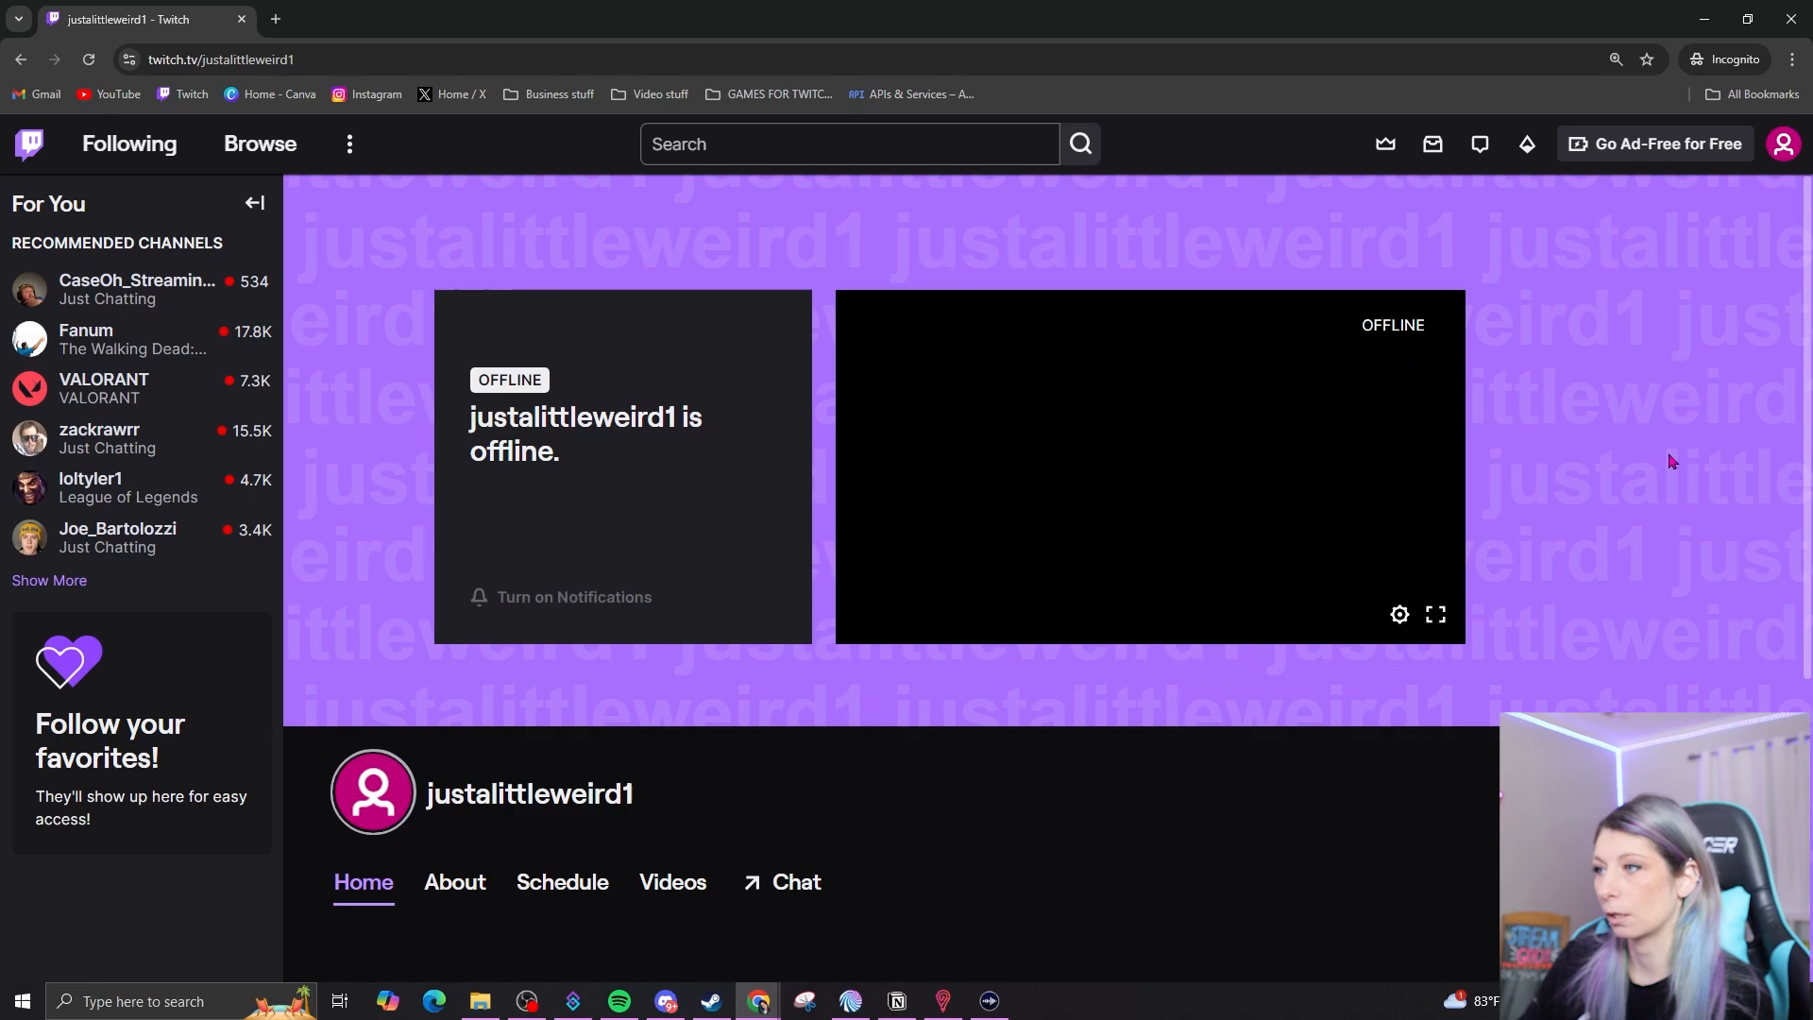
Open the channel customization settings from the channel page
{"action": "scroll", "coordinate": [1541, 393], "scroll_direction": "down", "scroll_amount": 3}
{"action": "scroll", "coordinate": [1546, 393], "scroll_direction": "up", "scroll_amount": 2}
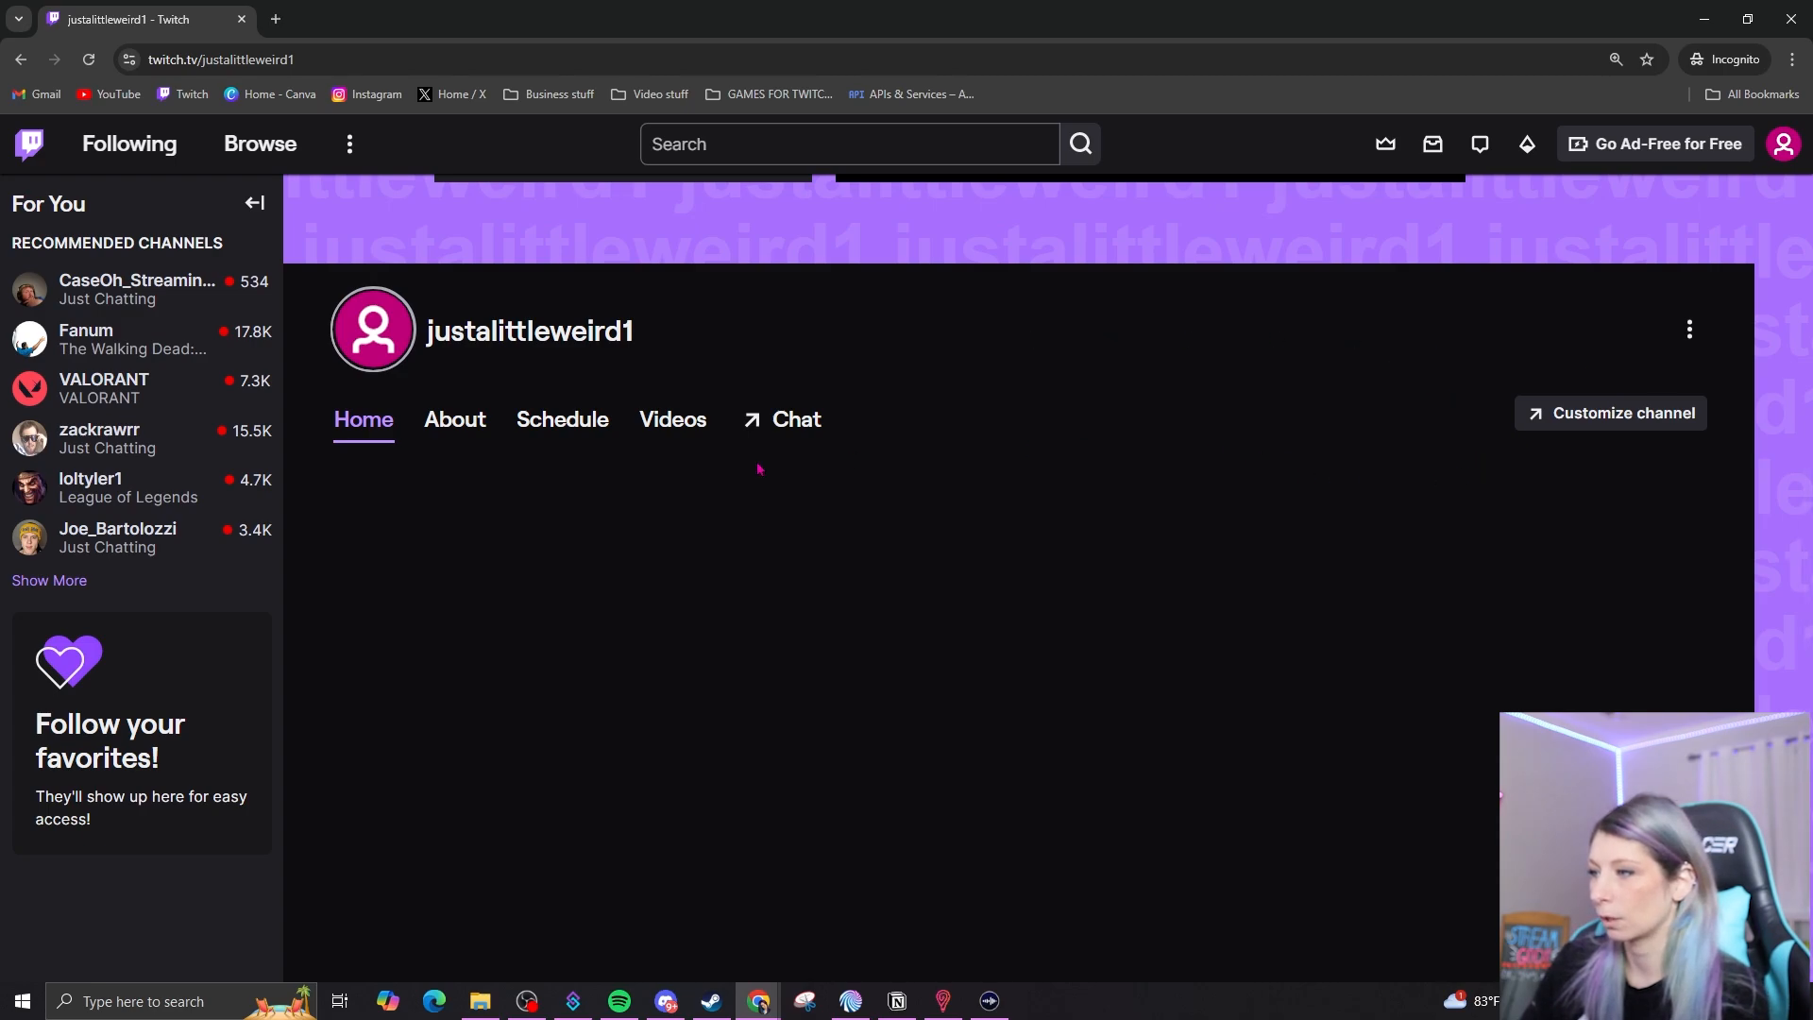
{"action": "double_click", "coordinate": [1539, 413]}
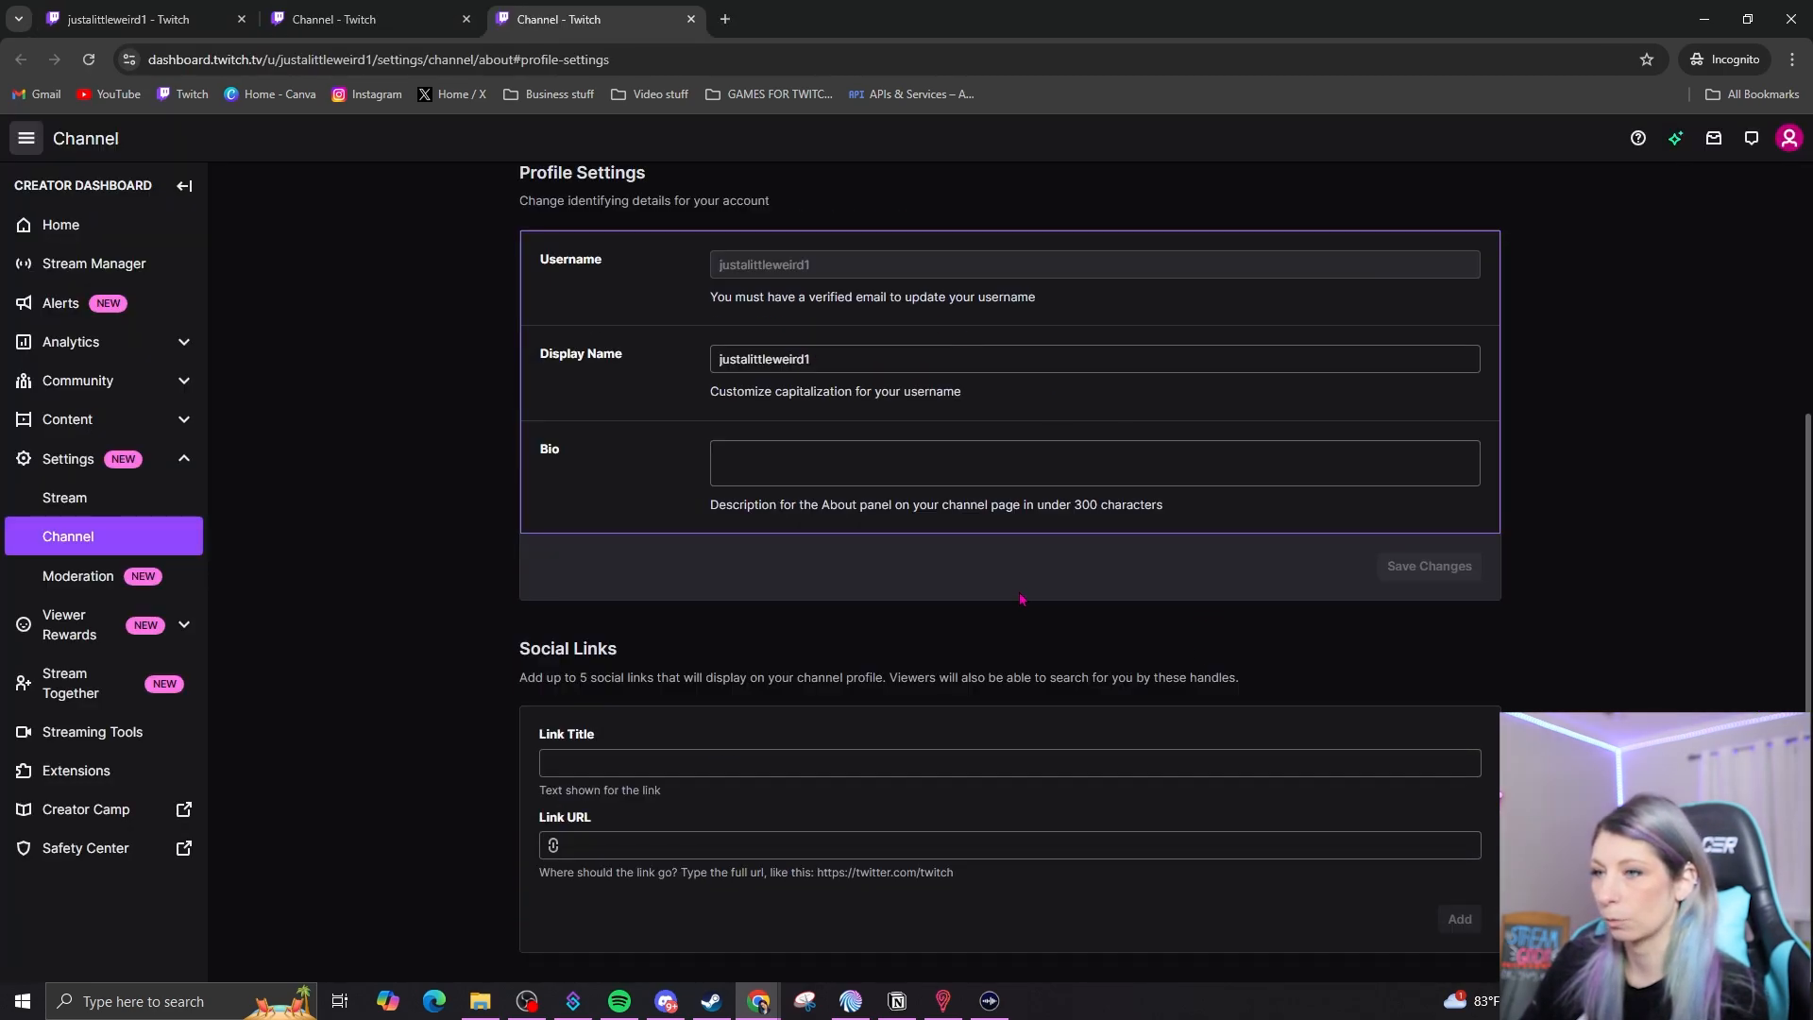
Change the capitalization of the display name to JustALittleWeird1
{"action": "left_click", "coordinate": [791, 359]}
{"action": "key", "text": "Home"}
{"action": "key", "text": "Delete"}
{"action": "type", "text": "J"}
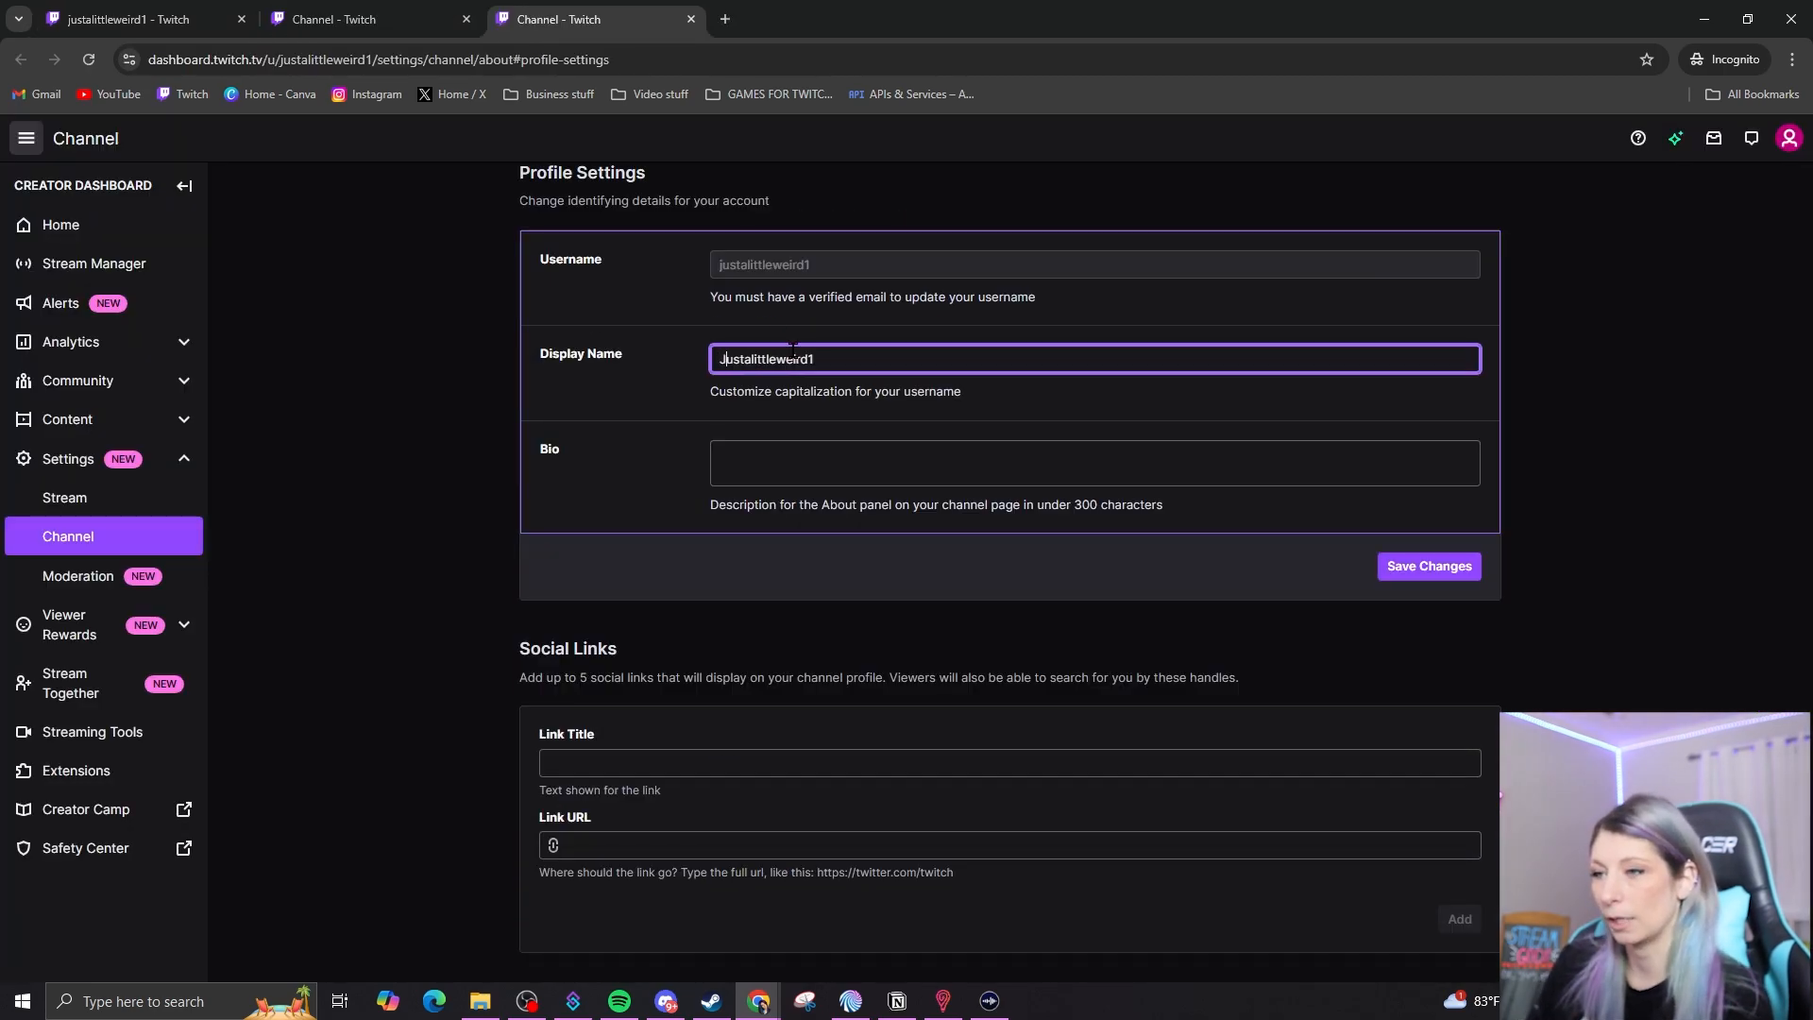
{"action": "key", "text": "Right"}
{"action": "key", "text": "Right"}
{"action": "key", "text": "Right"}
{"action": "key", "text": "Delete"}
{"action": "type", "text": "A"}
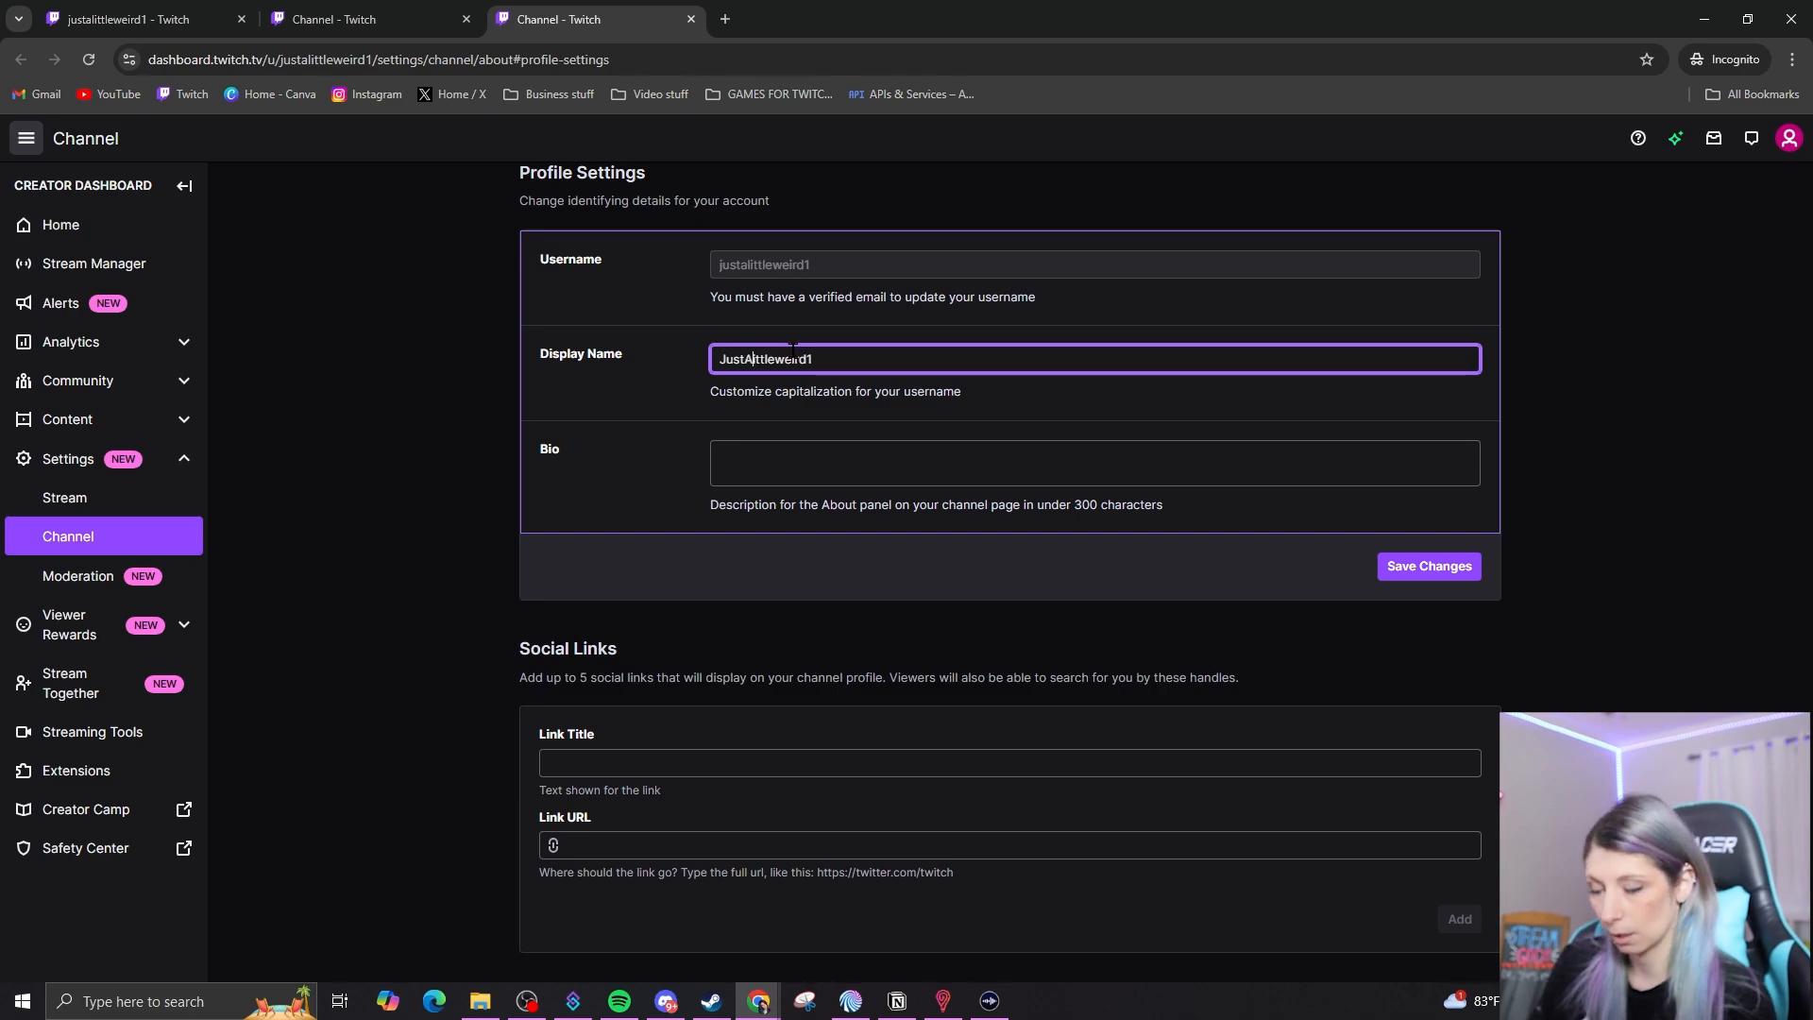
{"action": "key", "text": "Delete"}
{"action": "type", "text": "L"}
{"action": "key", "text": "Delete"}
{"action": "type", "text": "W"}
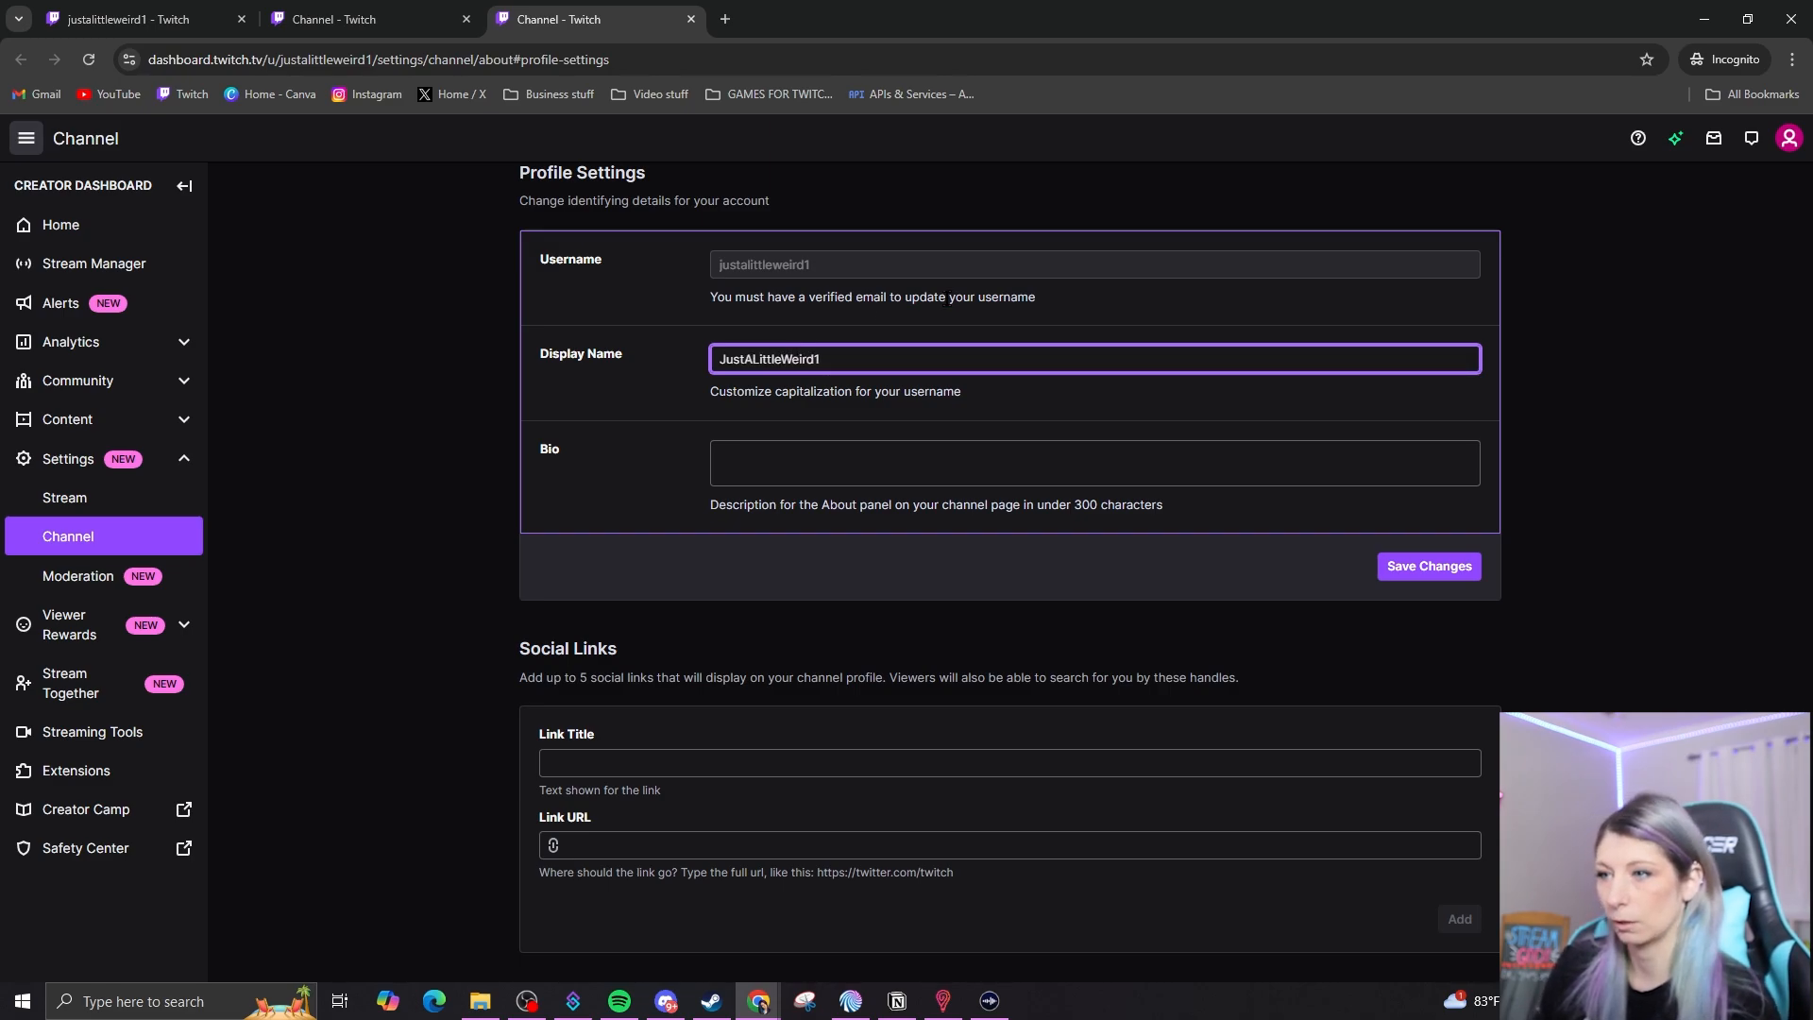
Write a bio starting "I am an out spoken person with no filter" about games, good times and following, and save the profile changes
{"action": "left_click", "coordinate": [1262, 458]}
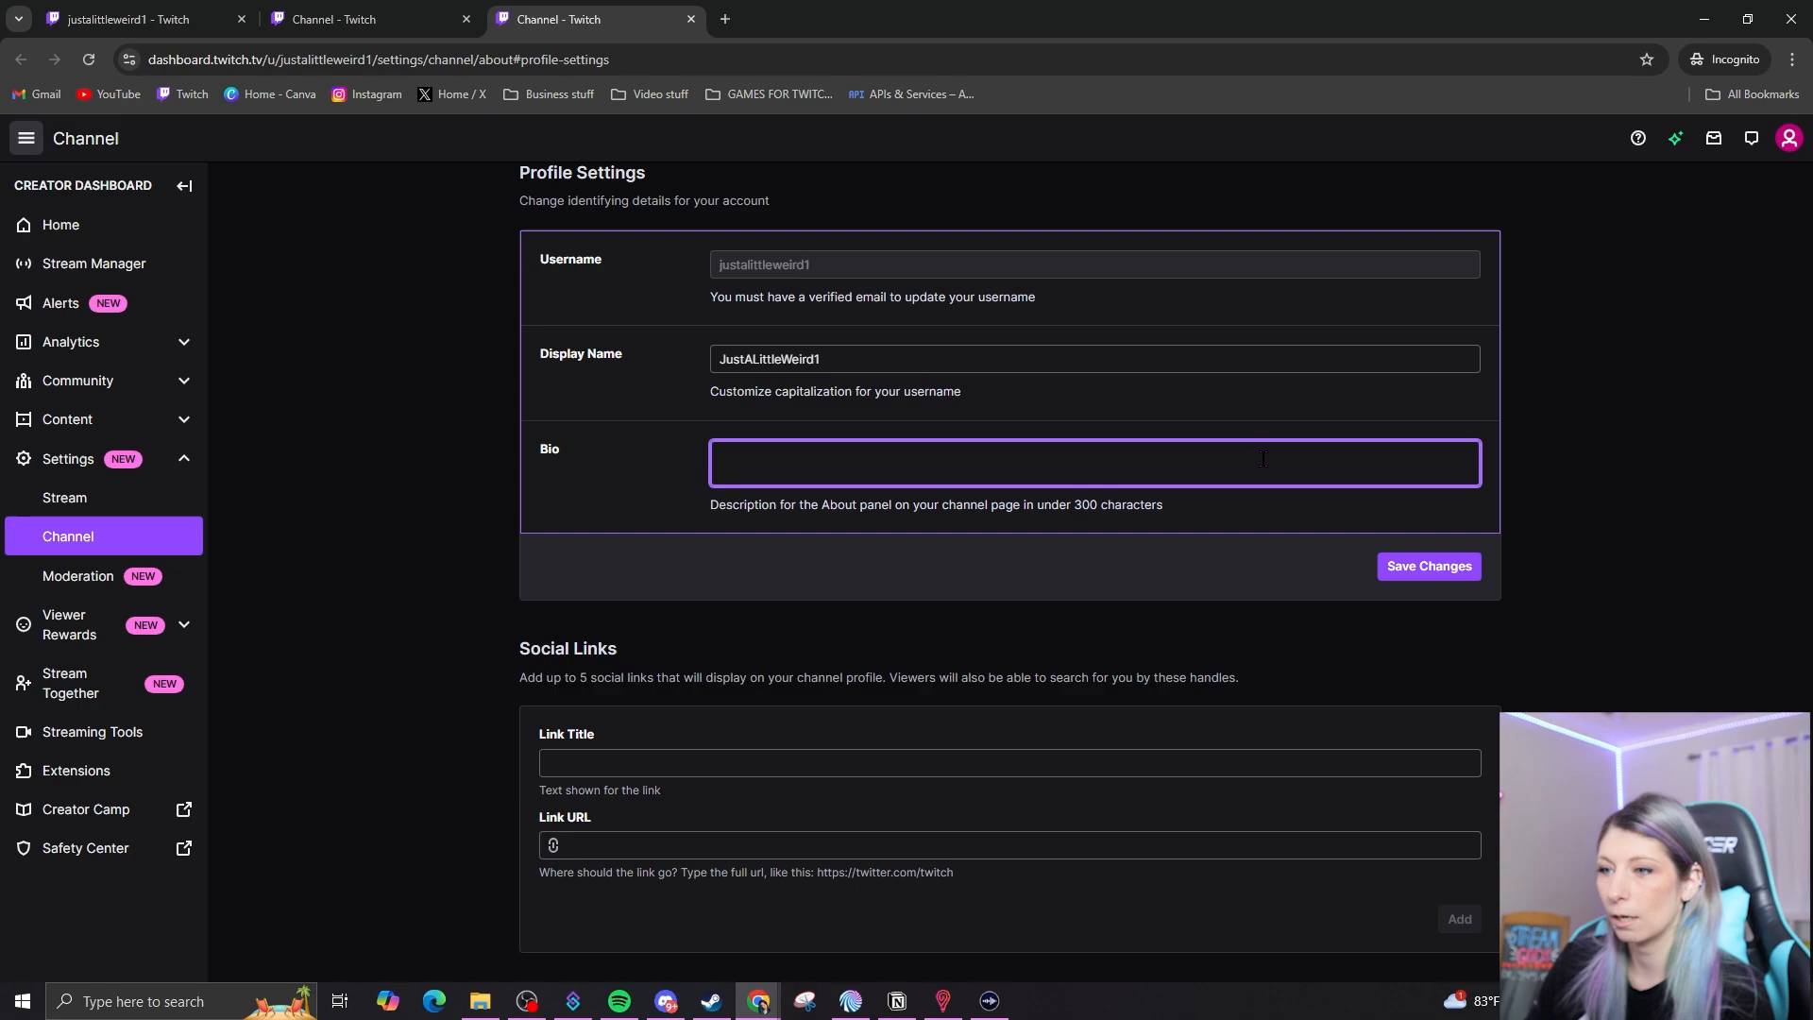
{"action": "type", "text": "I am an out"}
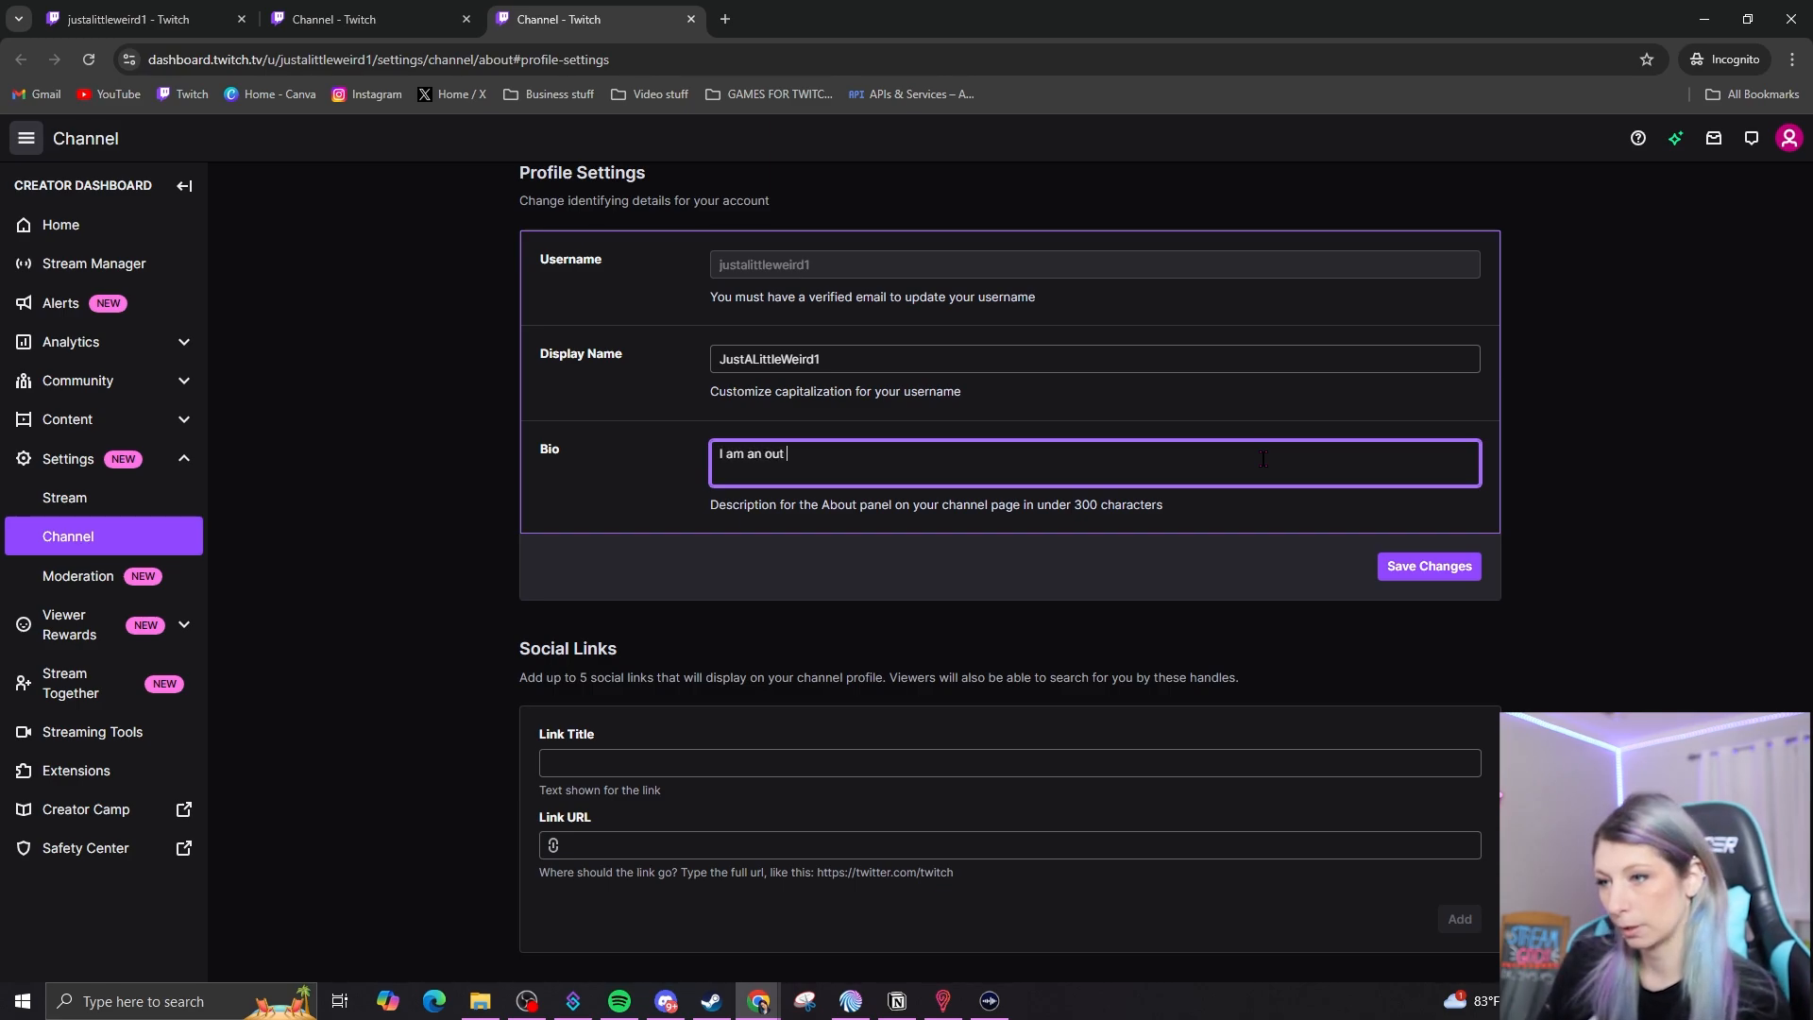
{"action": "type", "text": " spoken "}
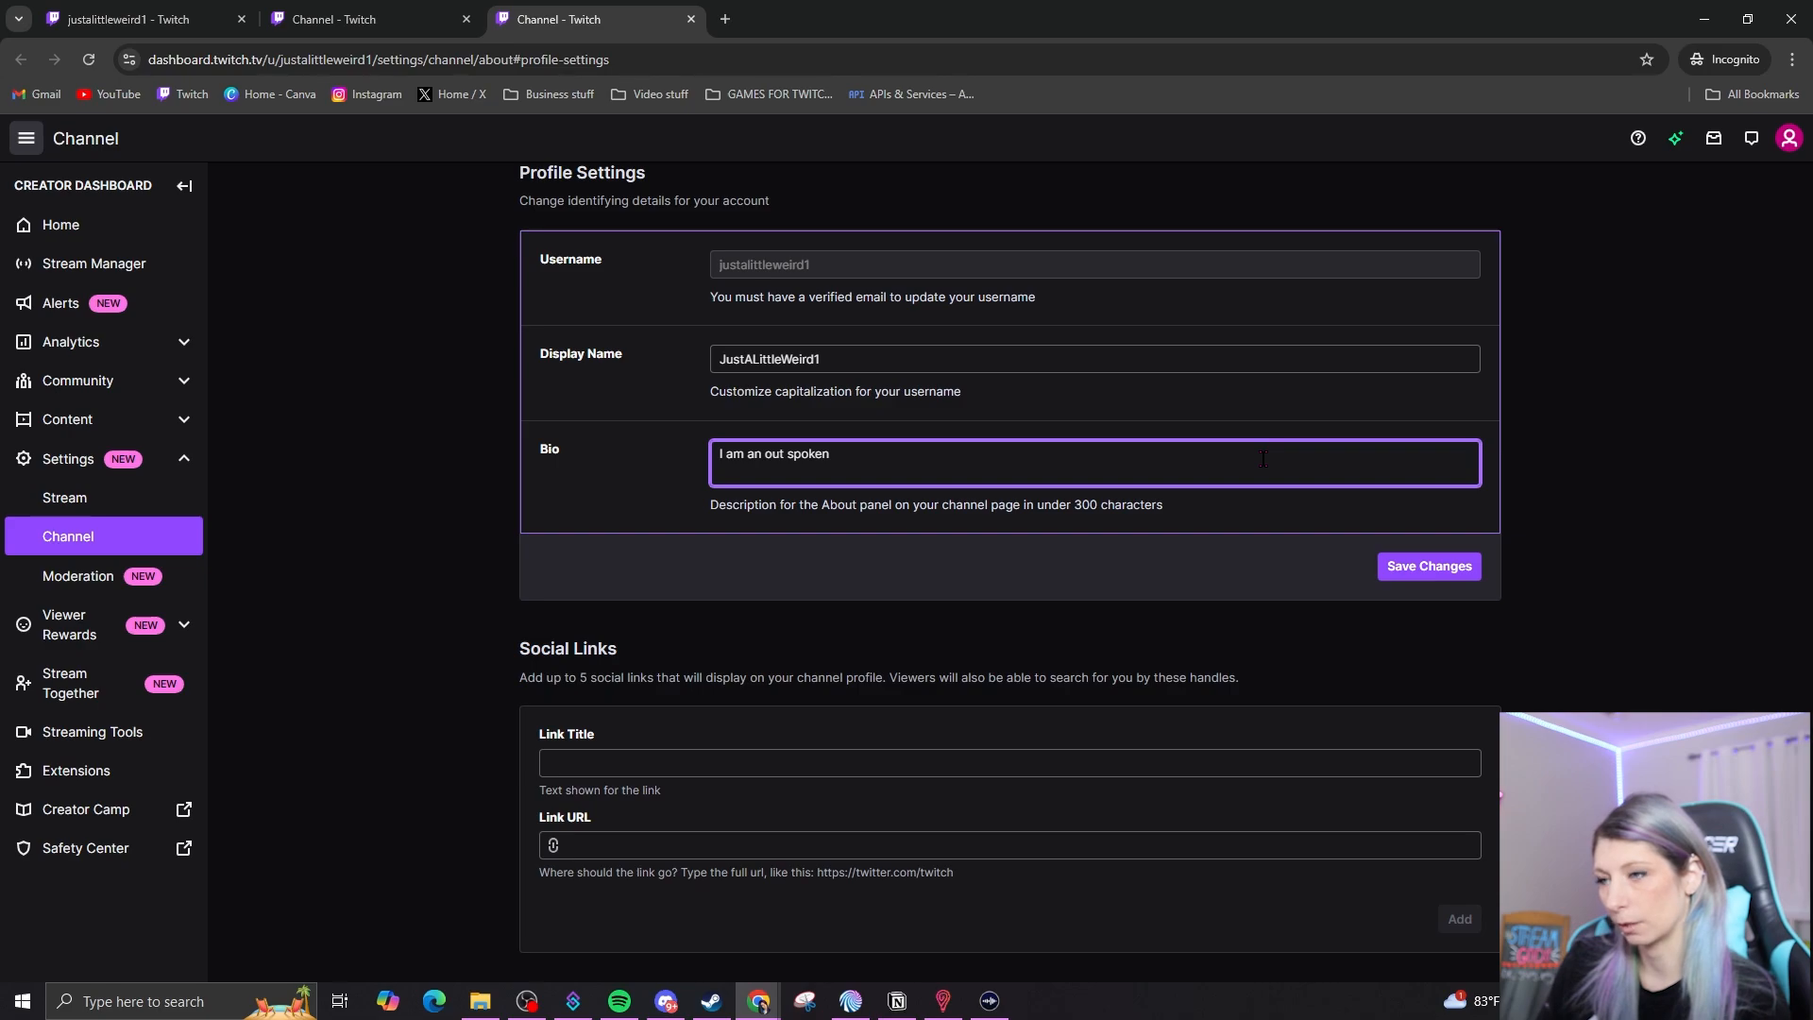
{"action": "type", "text": "person with no filter. I play a lot"}
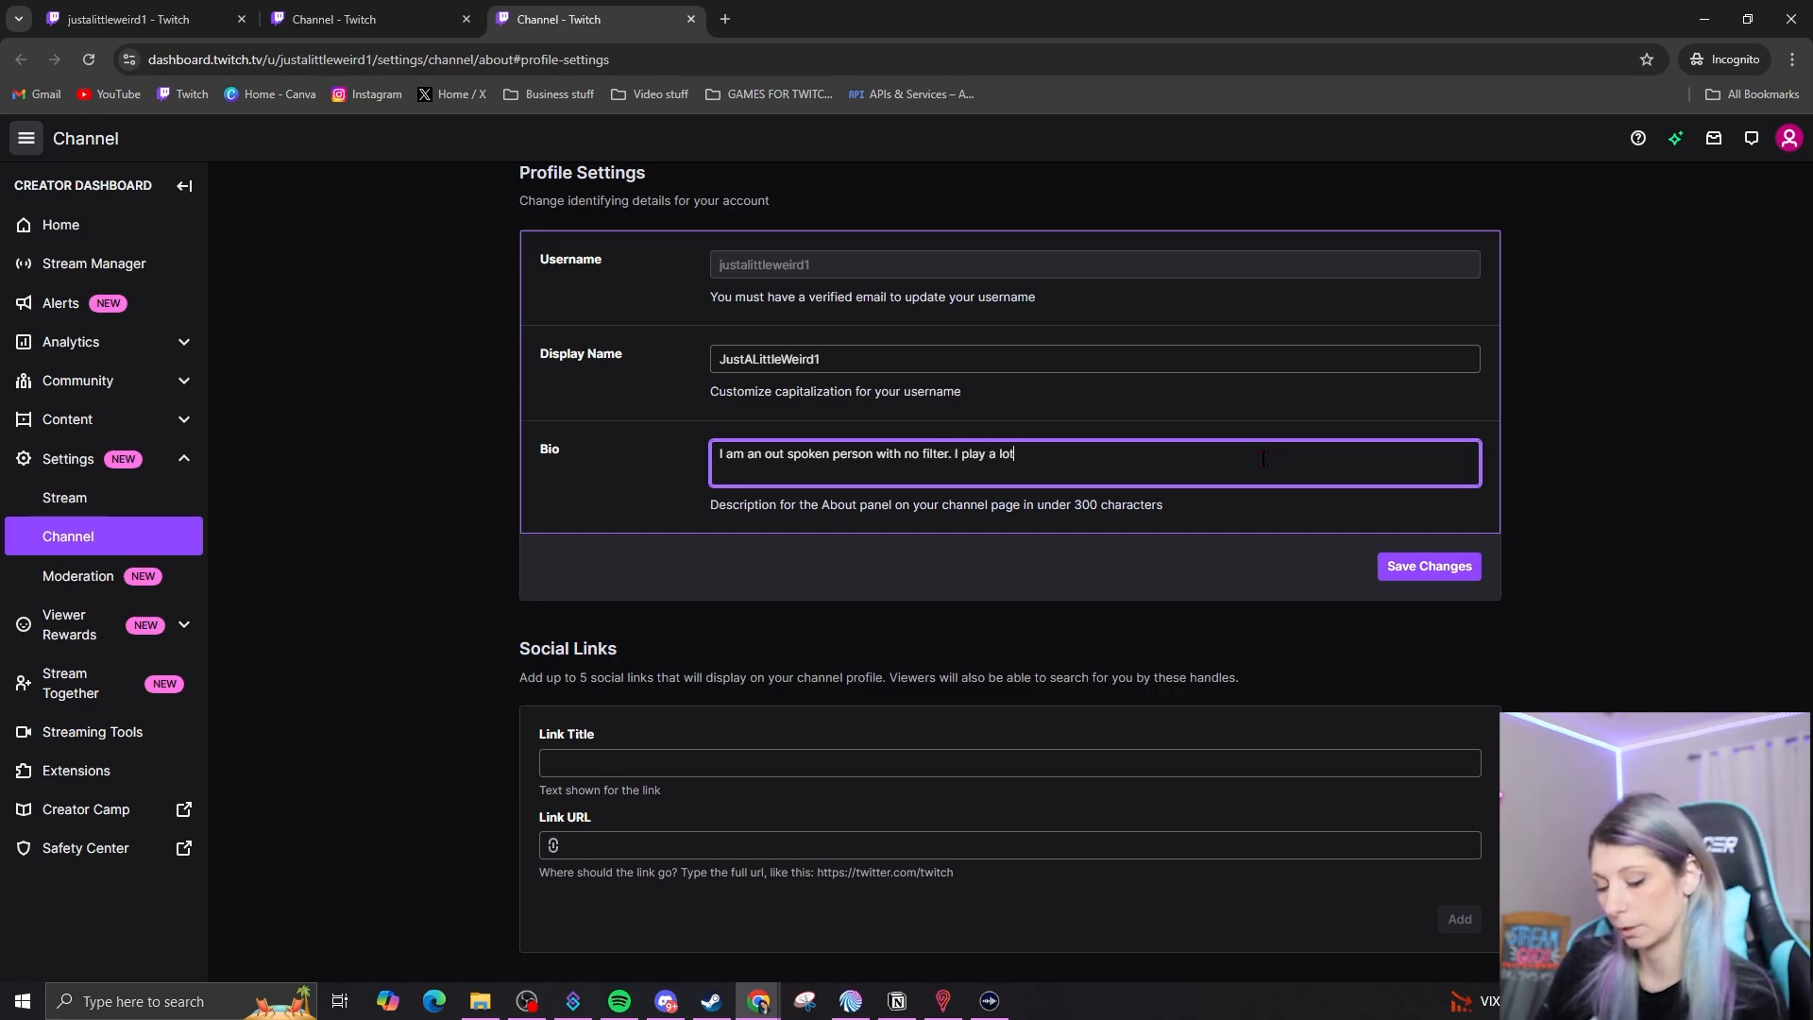
{"action": "type", "text": "eren"}
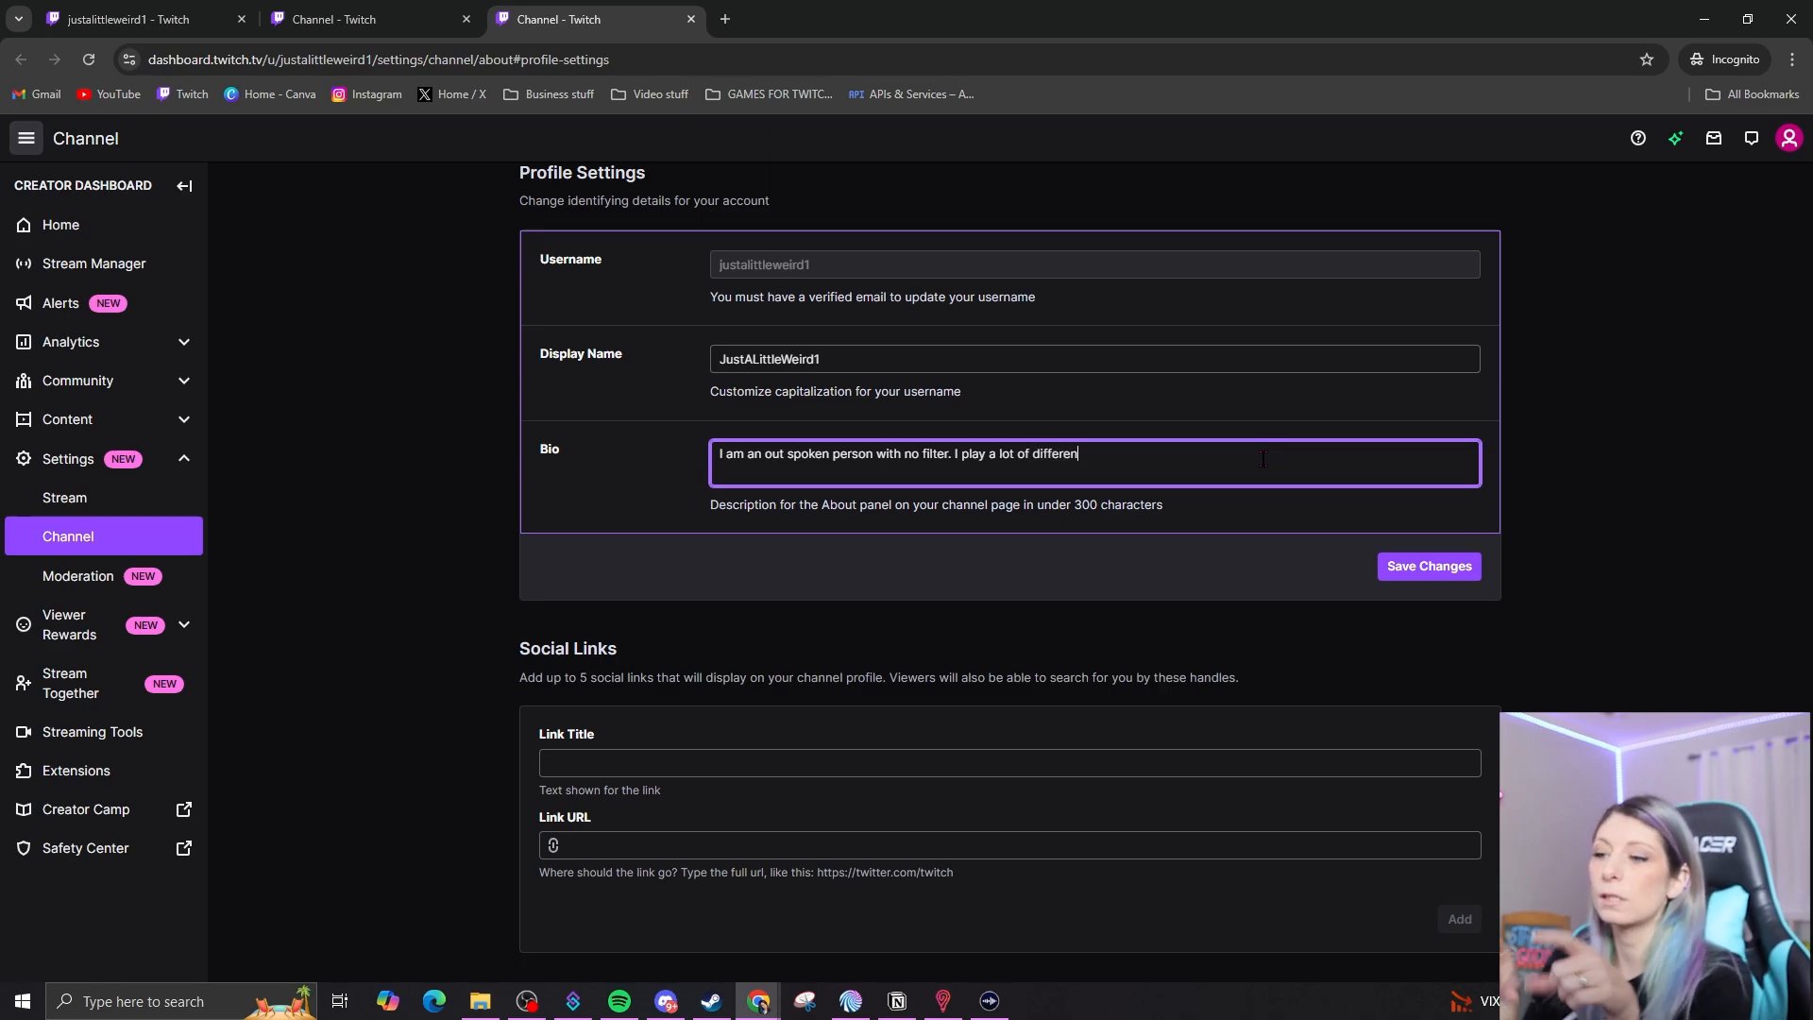
{"action": "type", "text": "t games. And"}
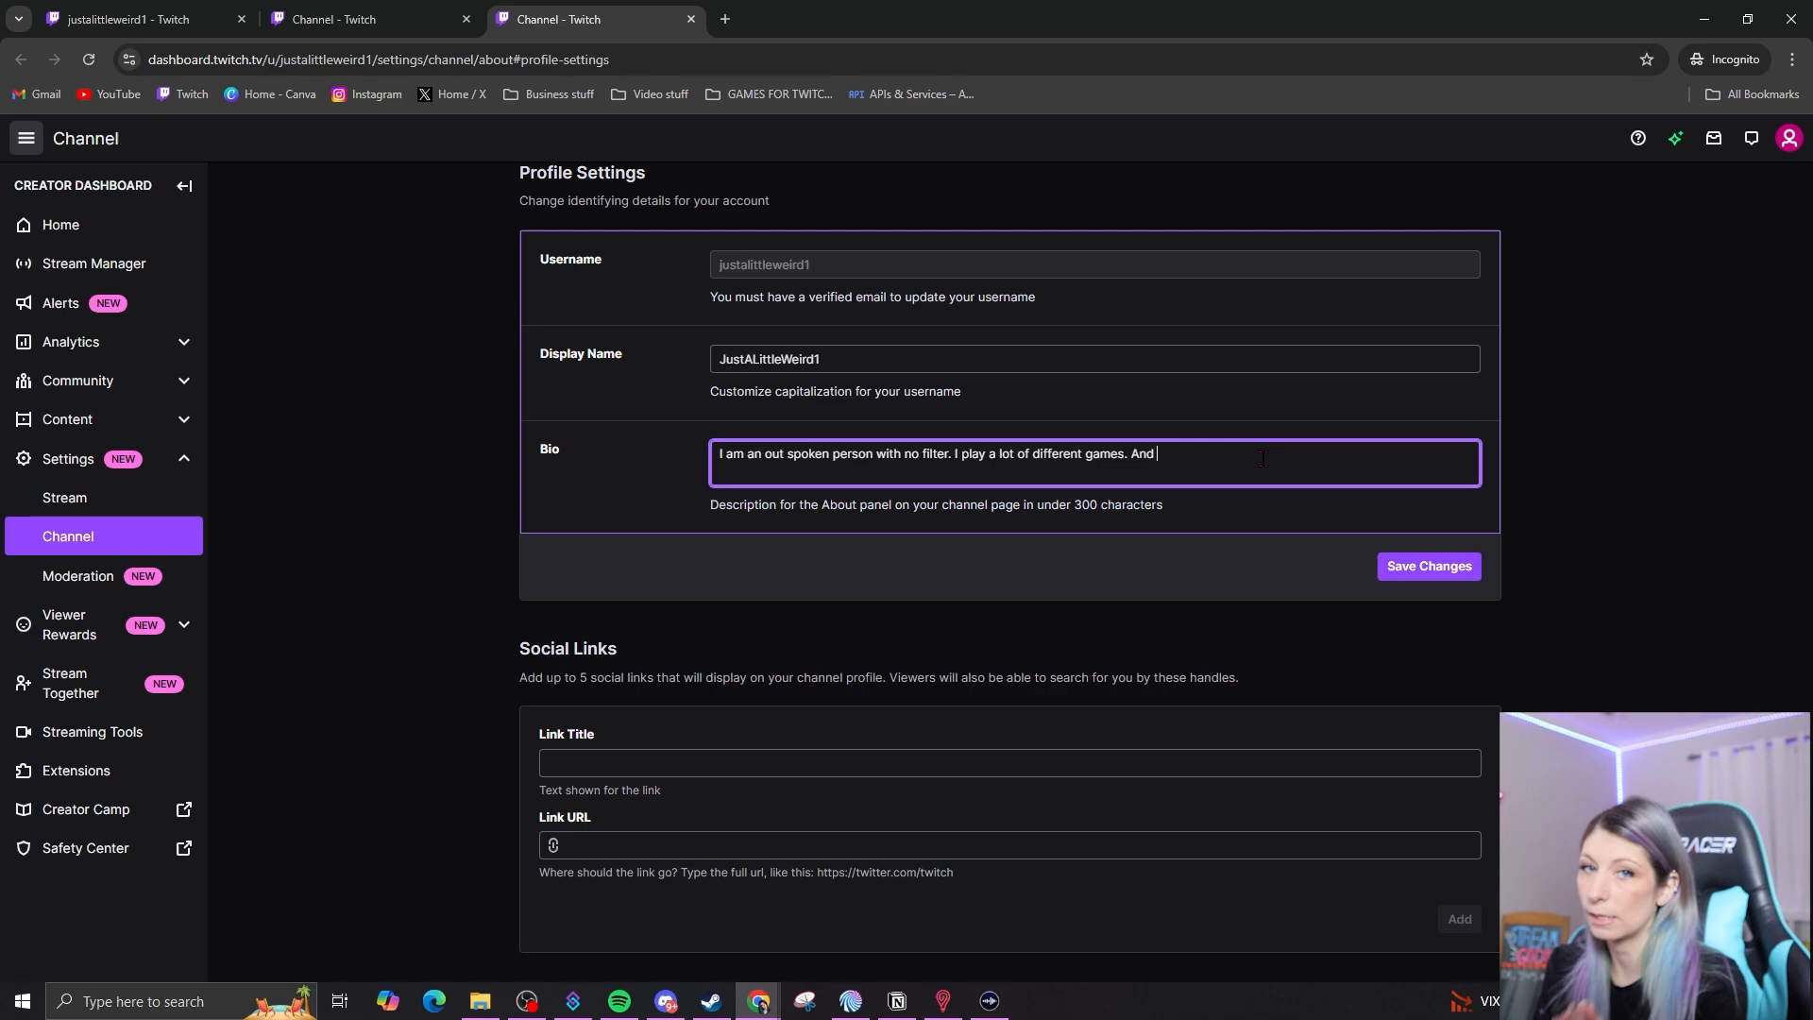
{"action": "type", "text": " I just love to"}
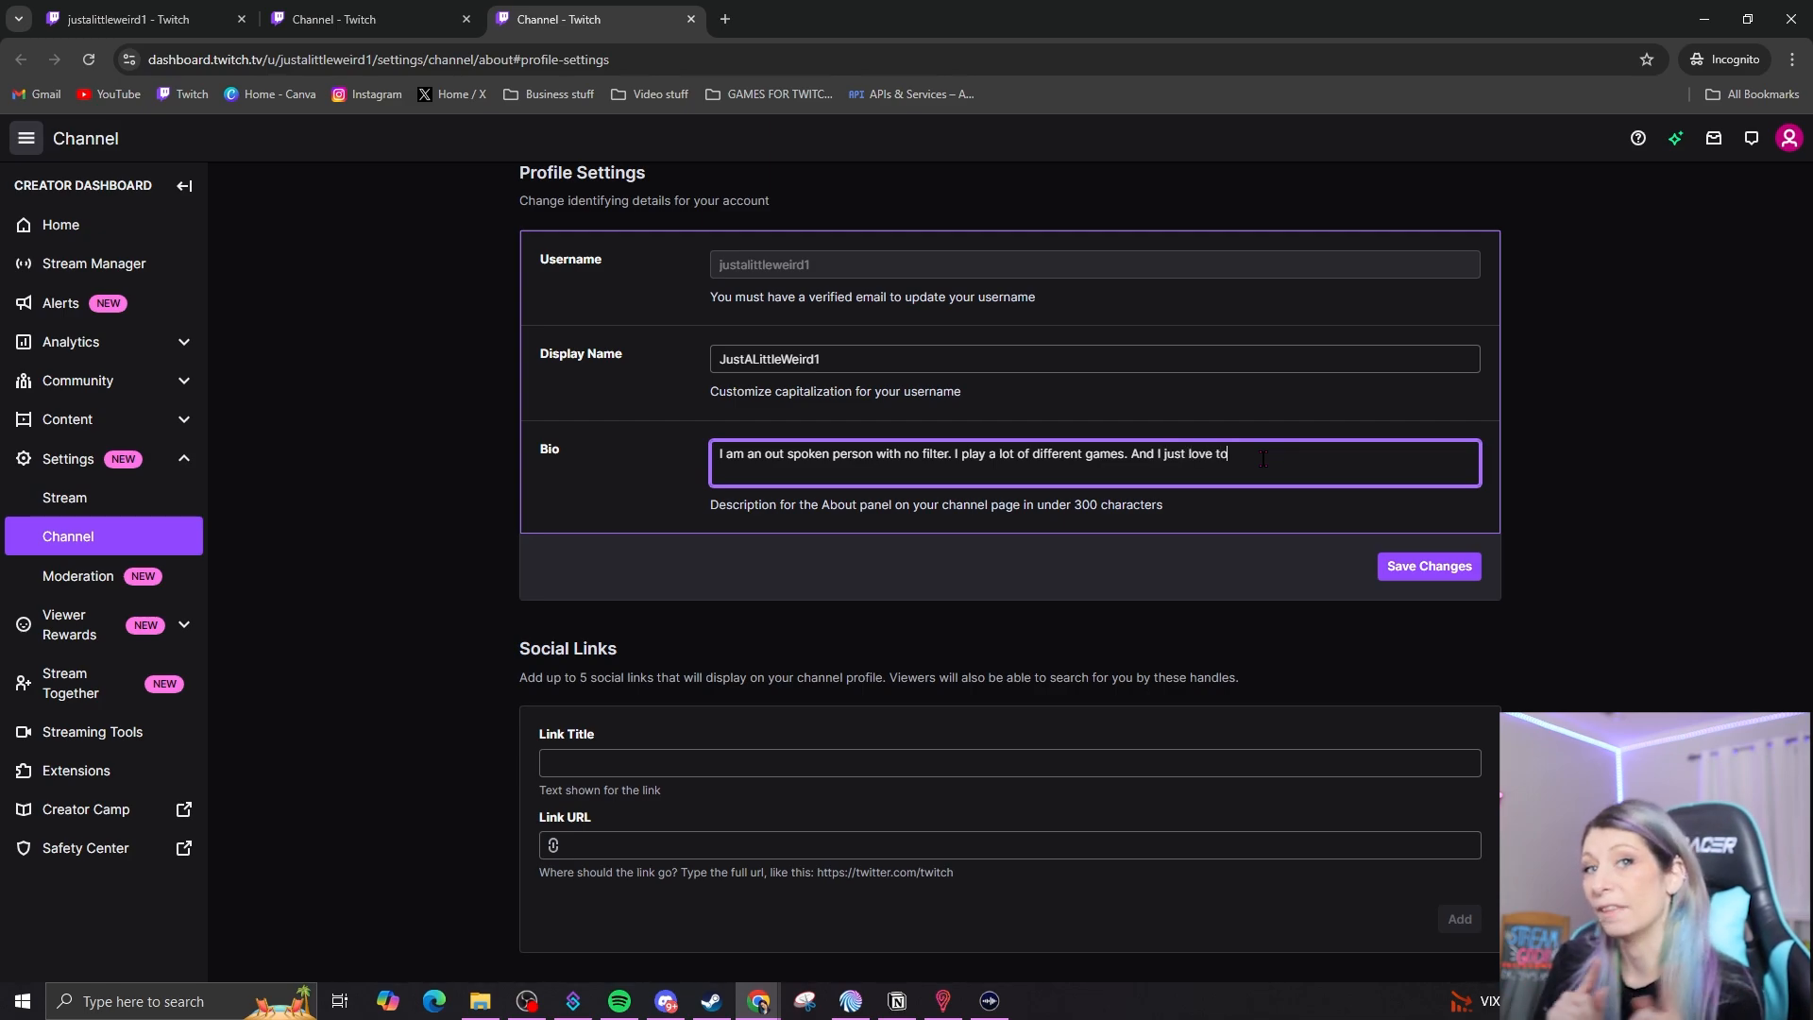
{"action": "type", "text": " have good ti"}
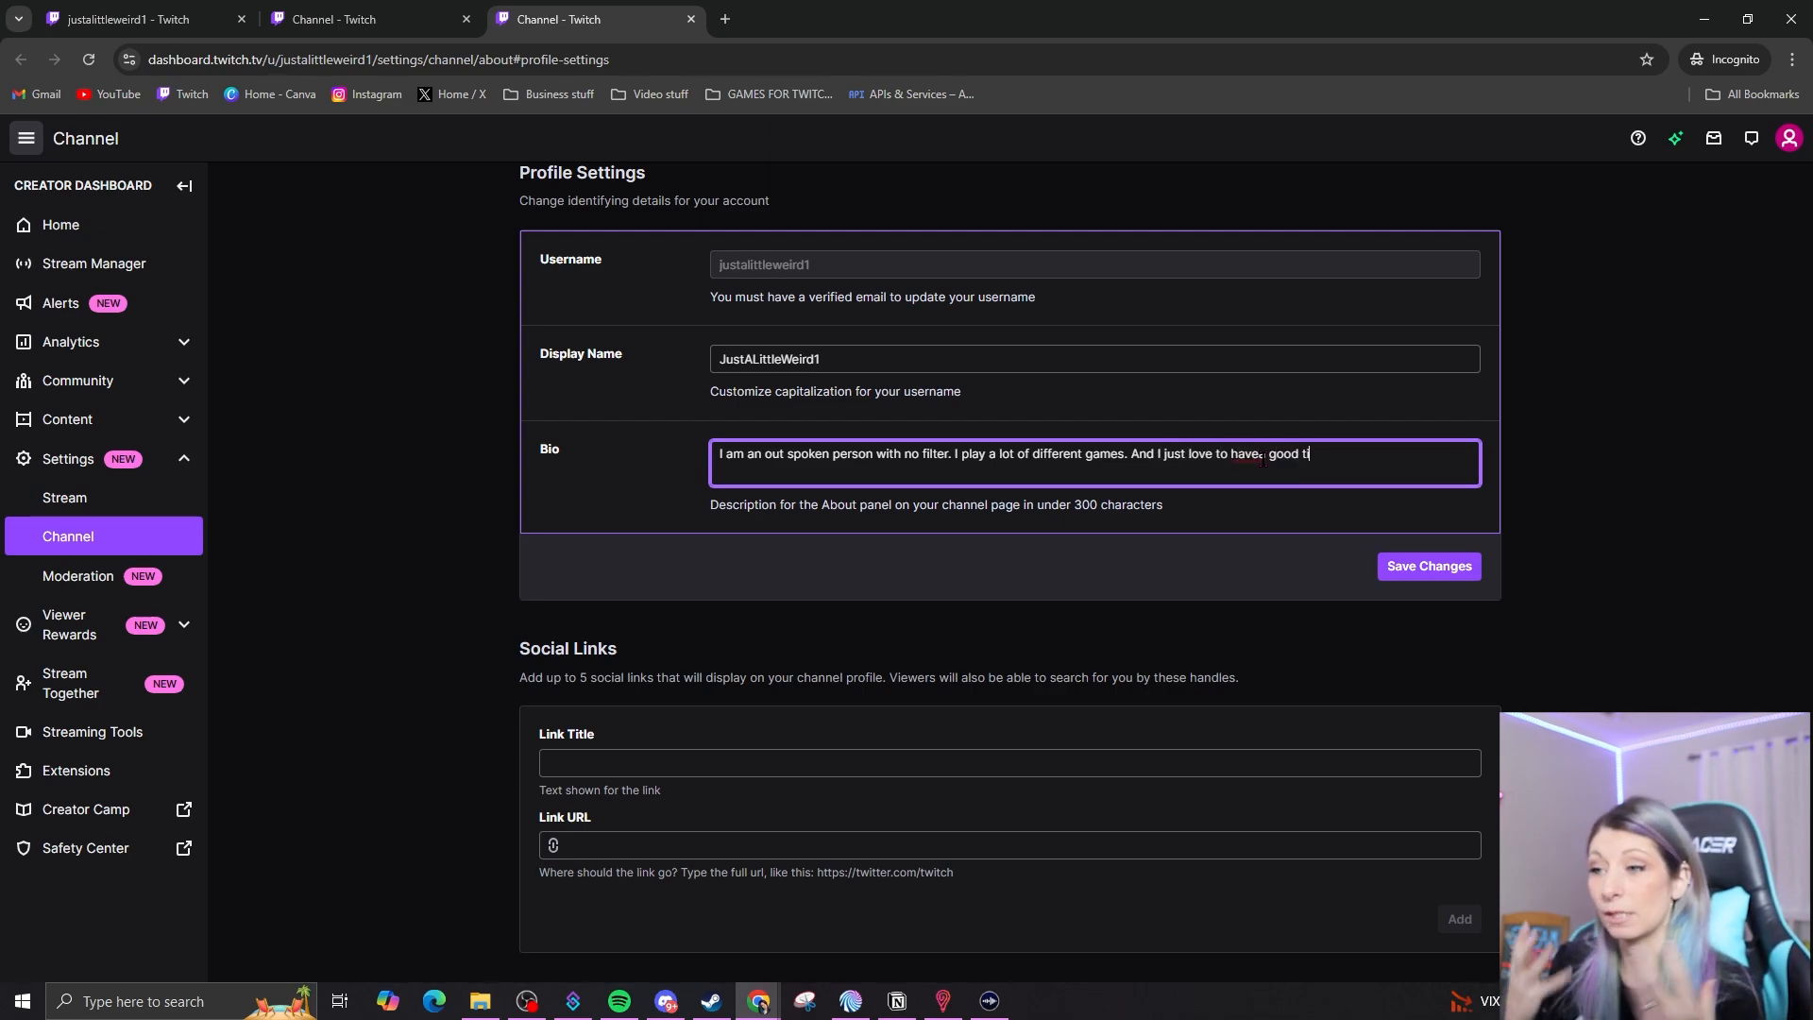
{"action": "type", "text": "me. I can get a little weird and"}
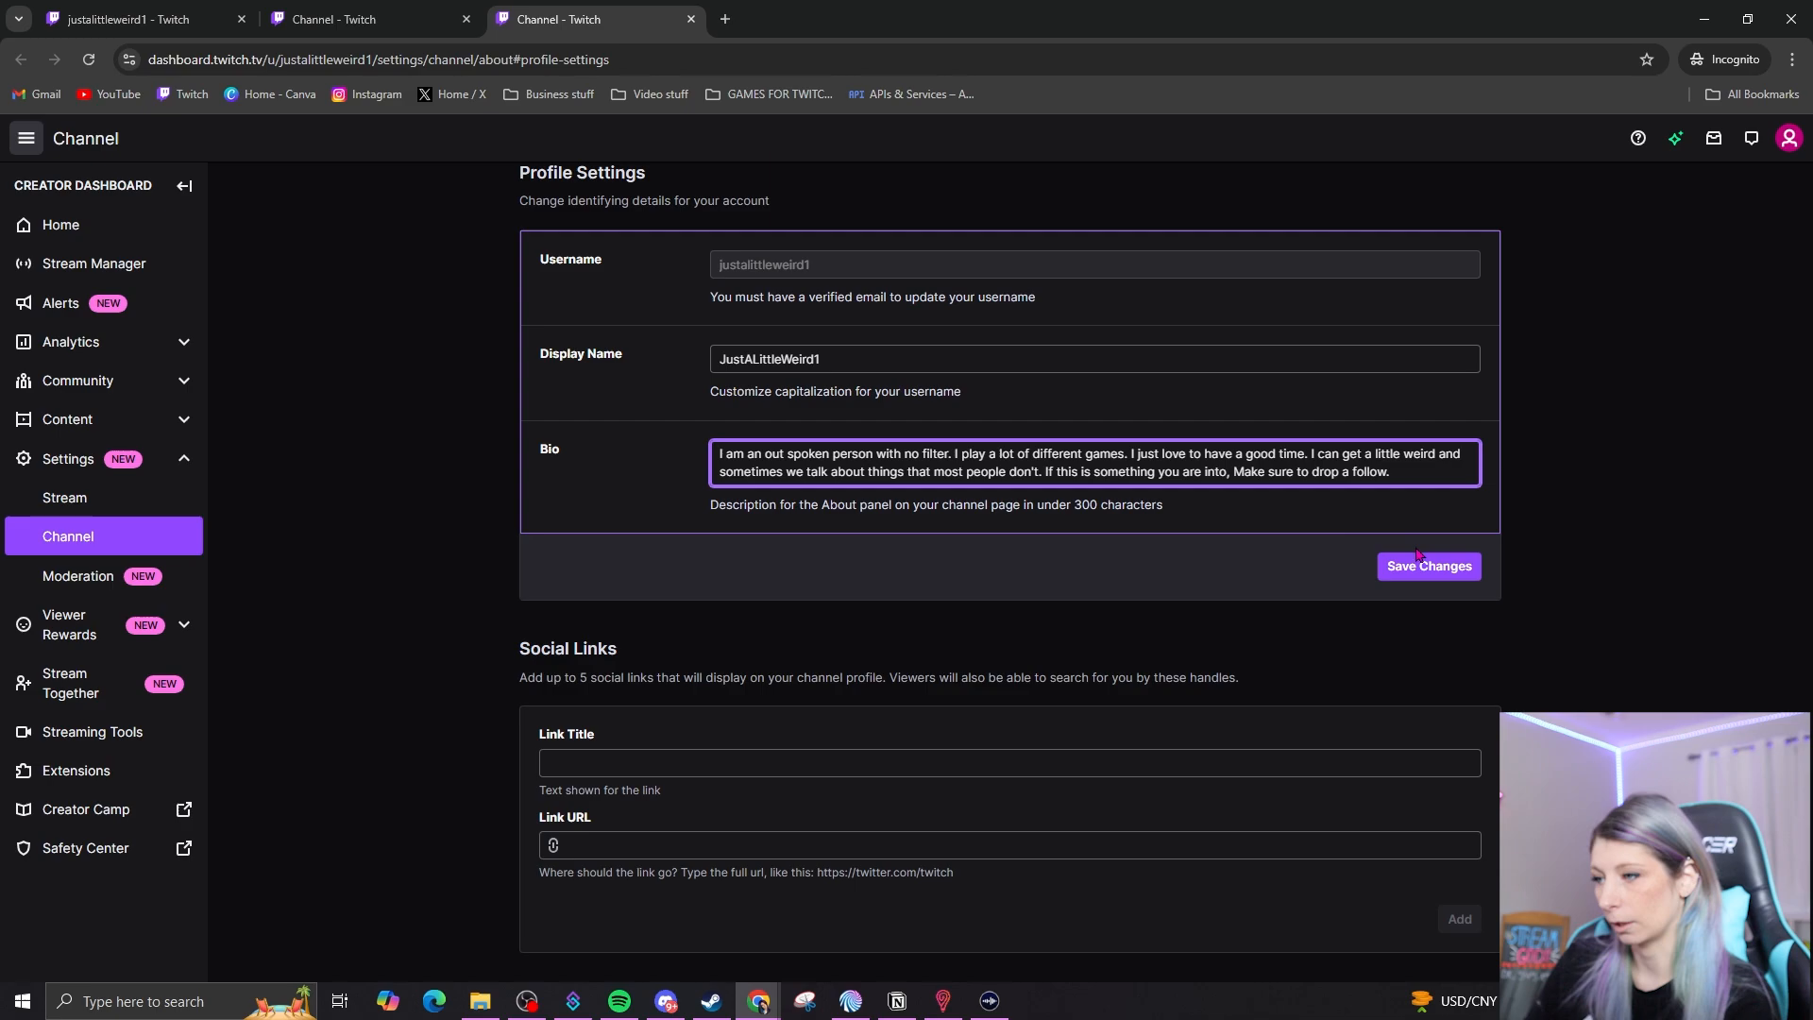
{"action": "left_click", "coordinate": [1435, 569]}
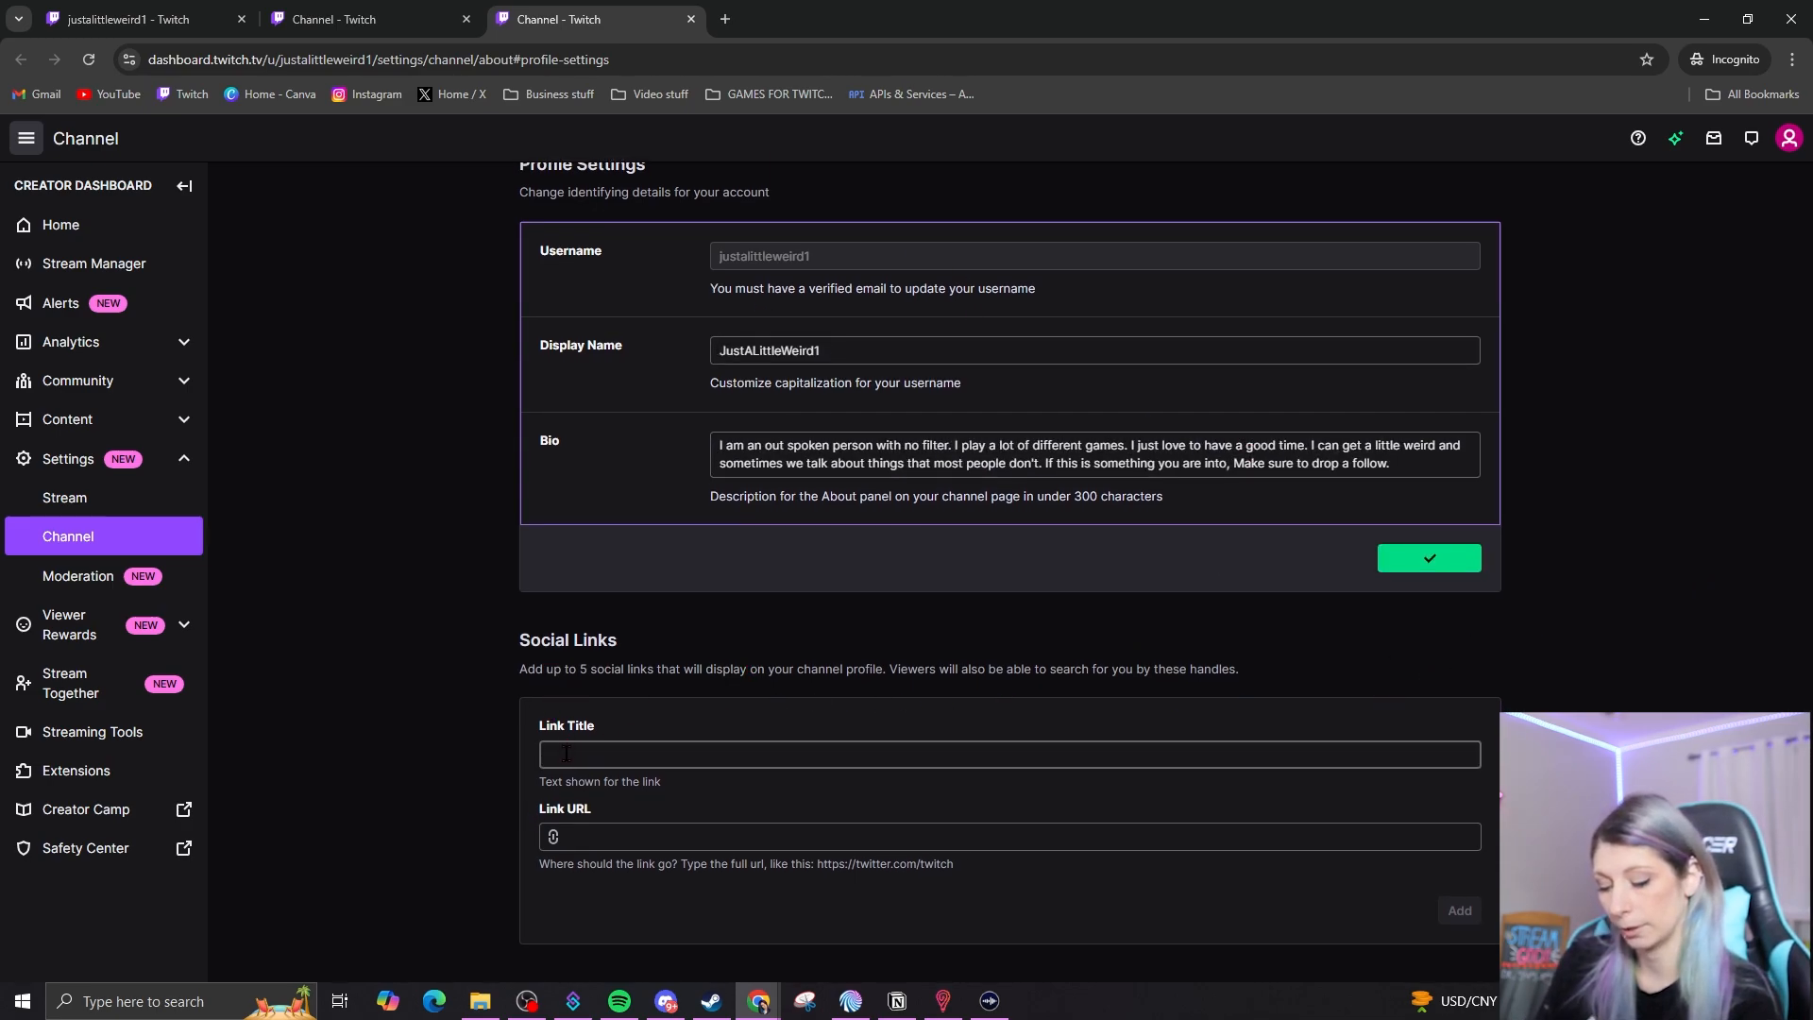
{"action": "left_click", "coordinate": [567, 754]}
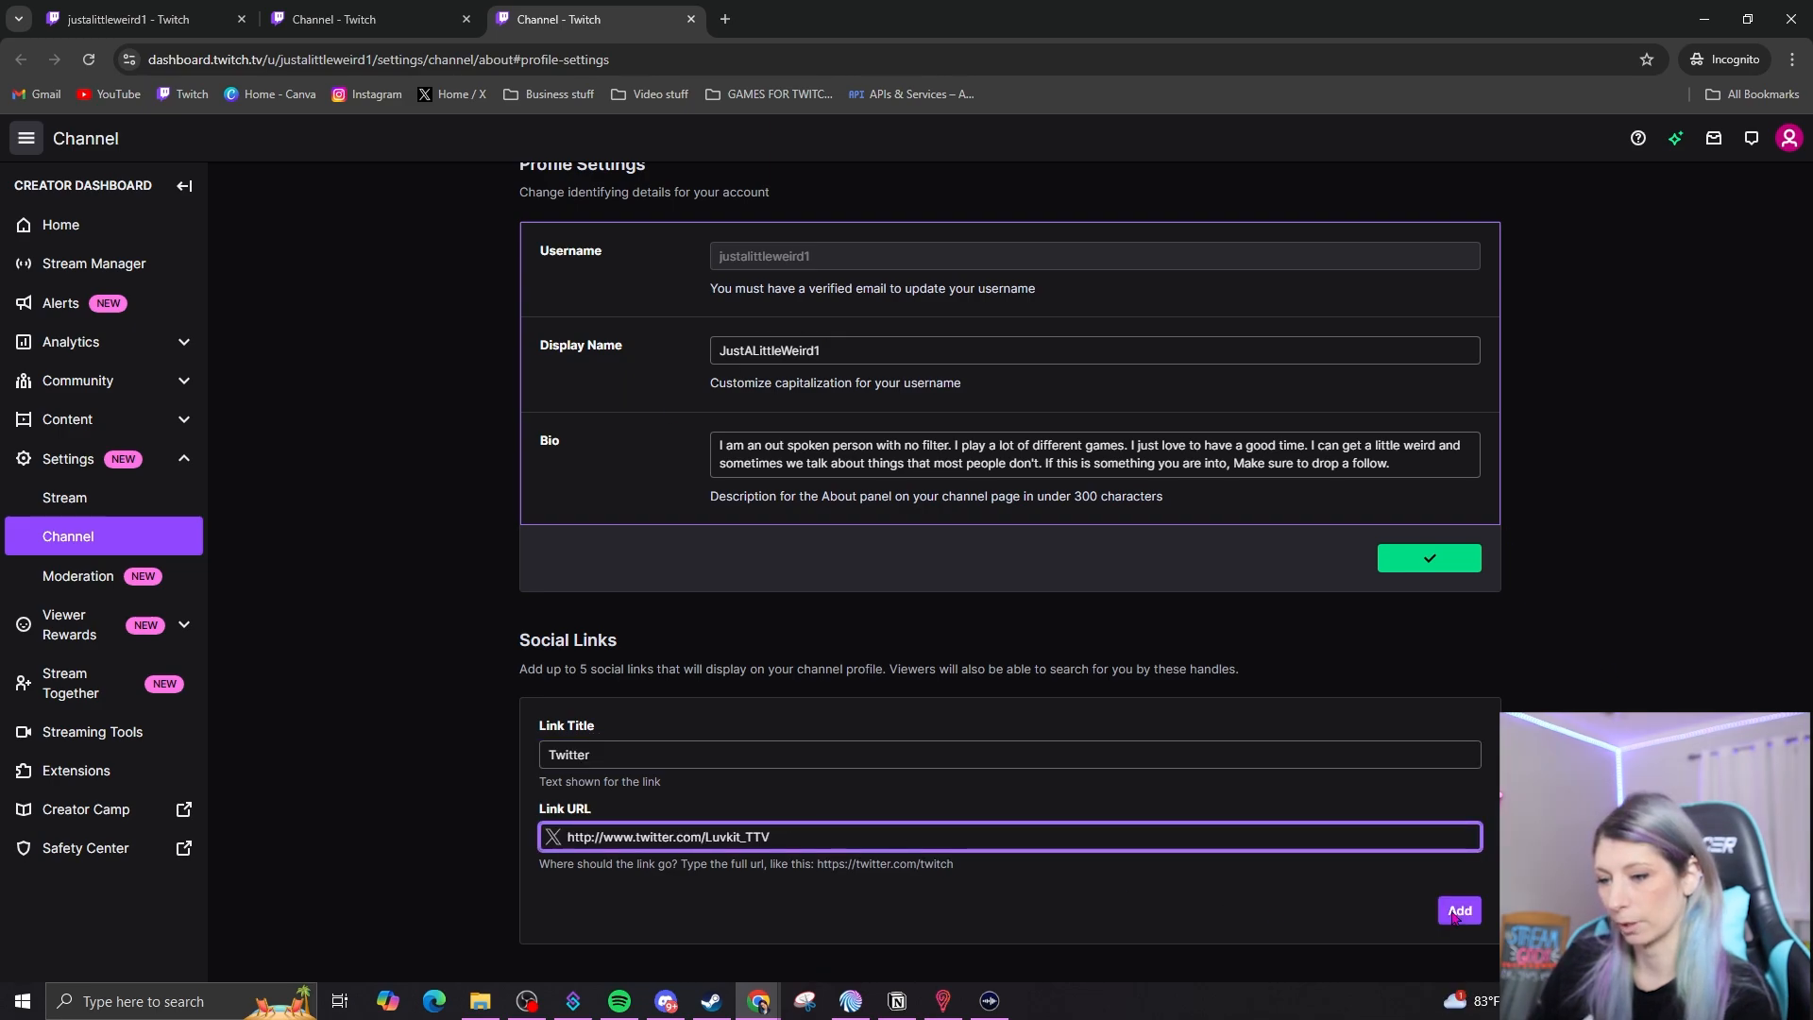
{"action": "left_click", "coordinate": [1457, 912]}
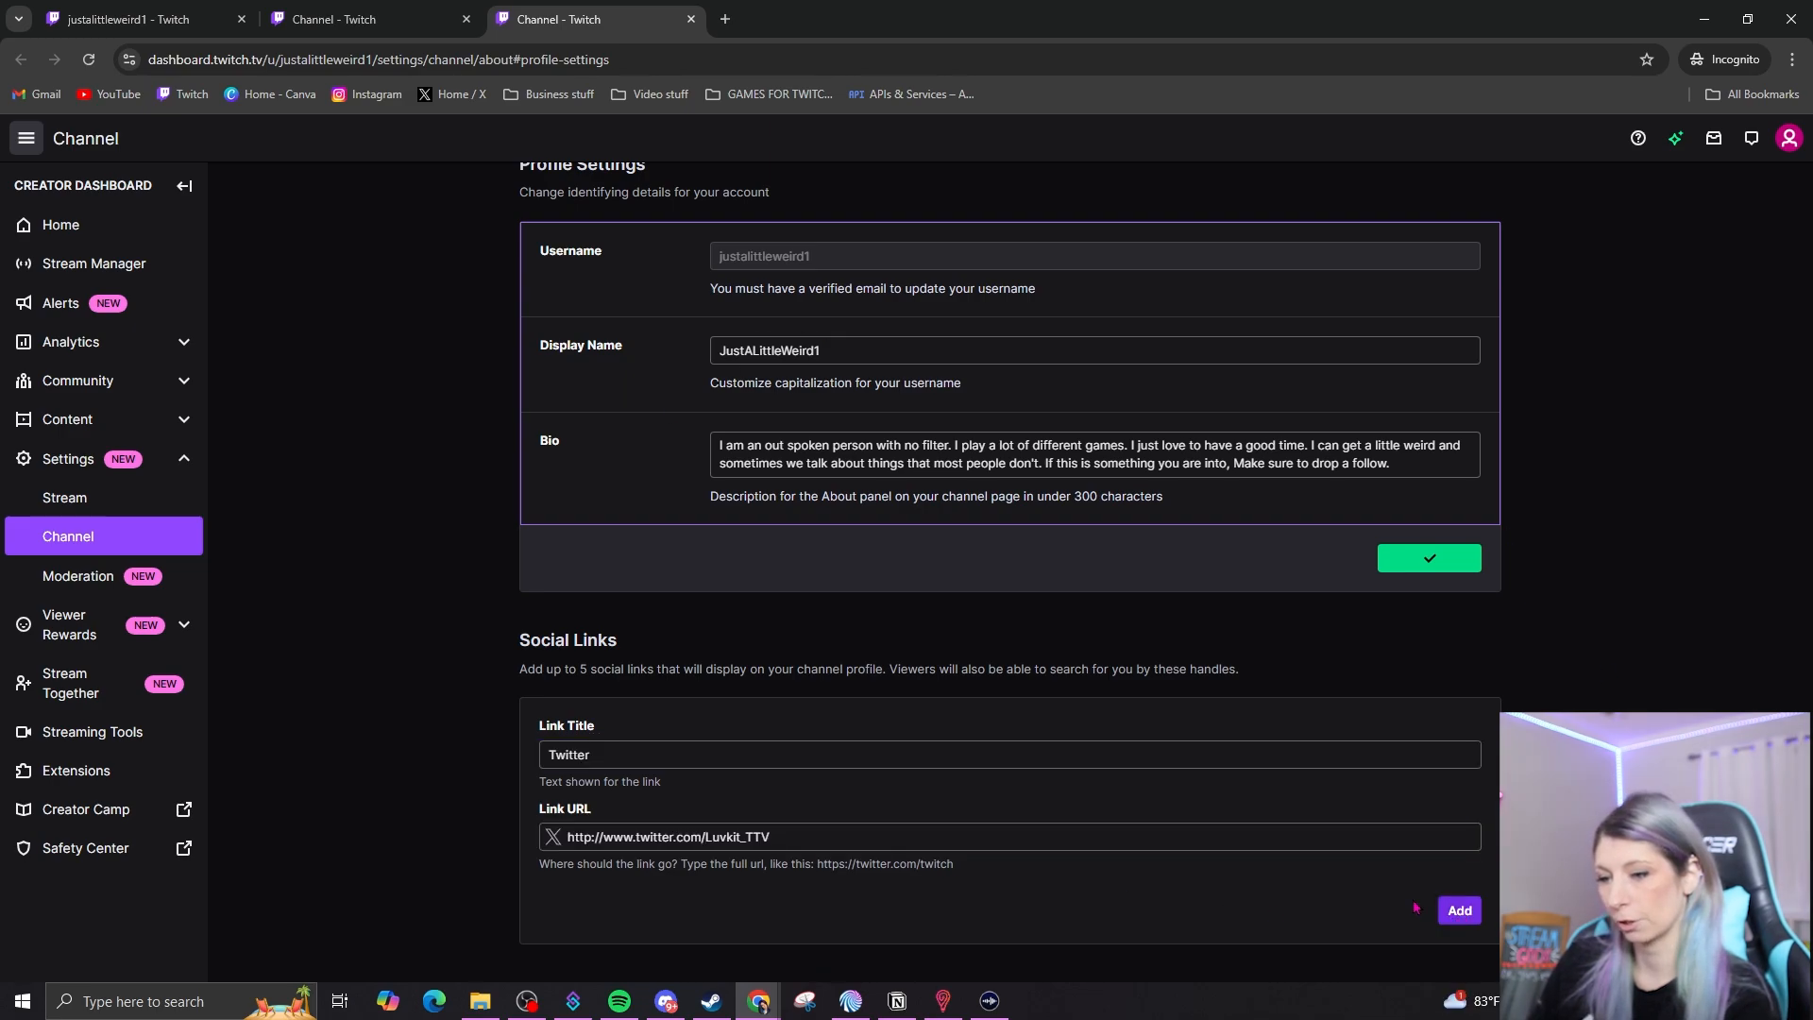
{"action": "scroll", "coordinate": [456, 909], "scroll_direction": "down", "scroll_amount": 1}
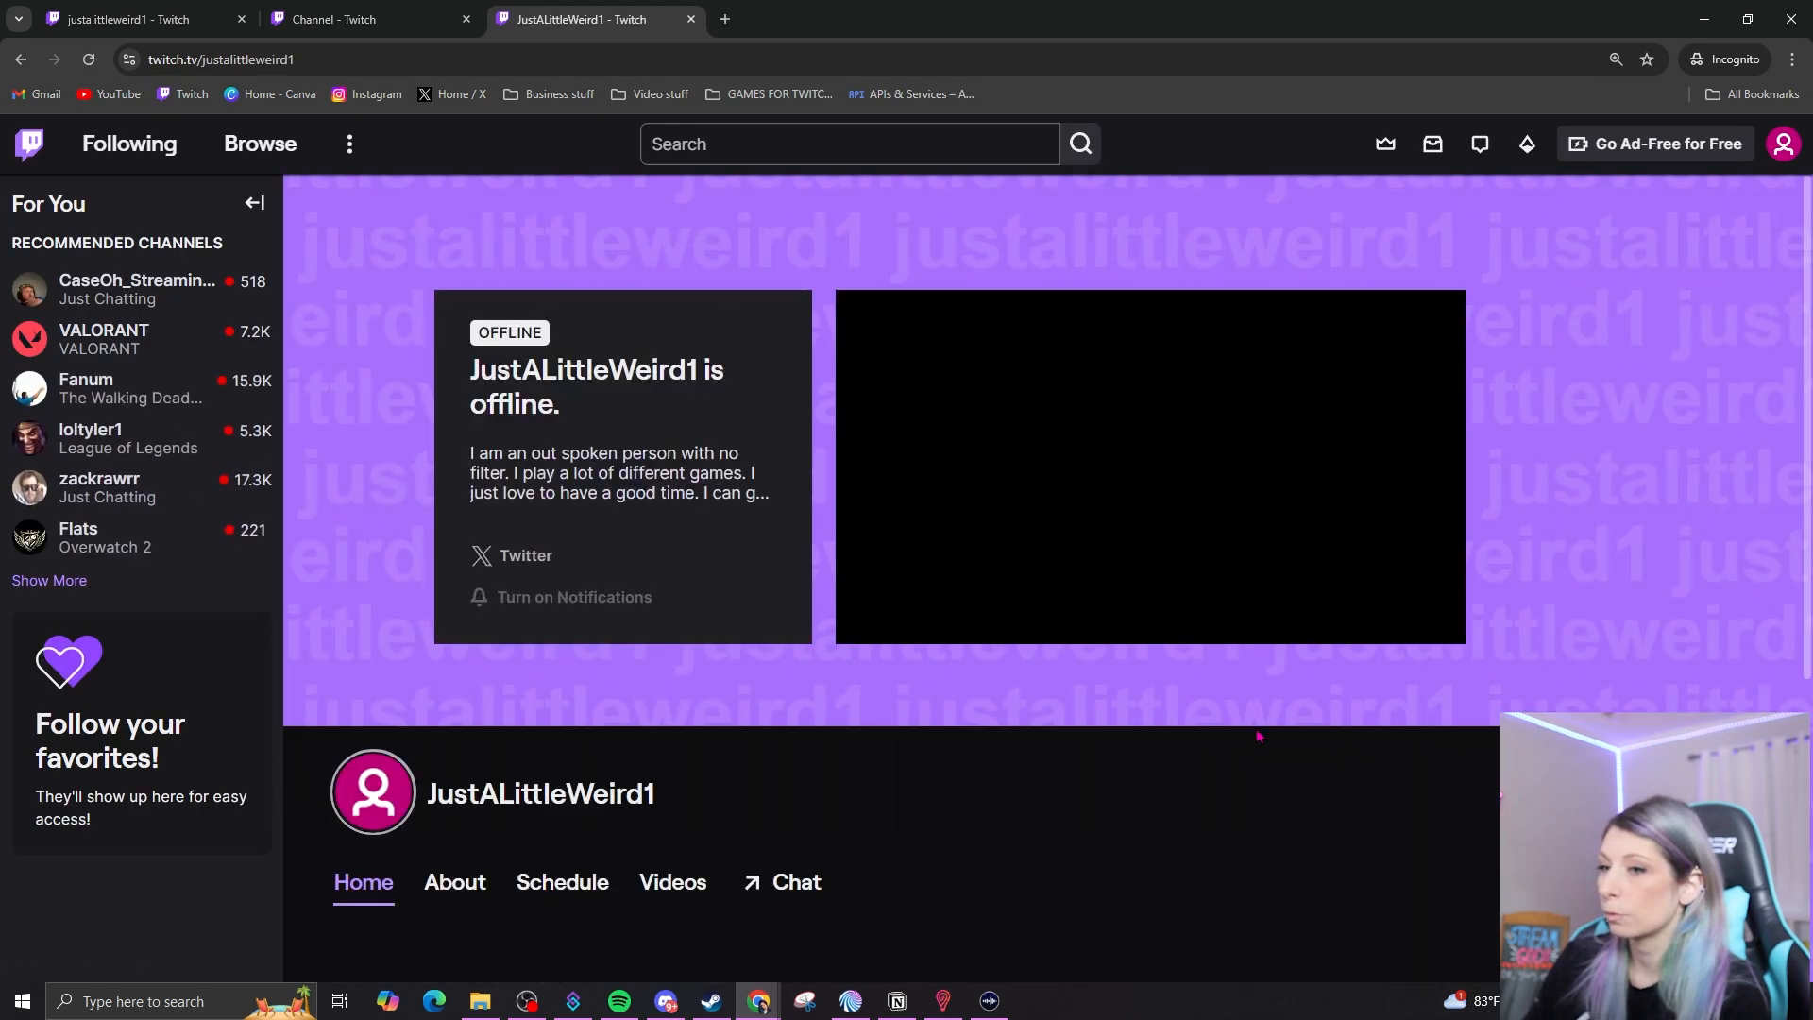
Open the channel page's About section and turn on panel editing
{"action": "scroll", "coordinate": [1242, 627], "scroll_direction": "down", "scroll_amount": 5}
{"action": "left_click", "coordinate": [455, 425]}
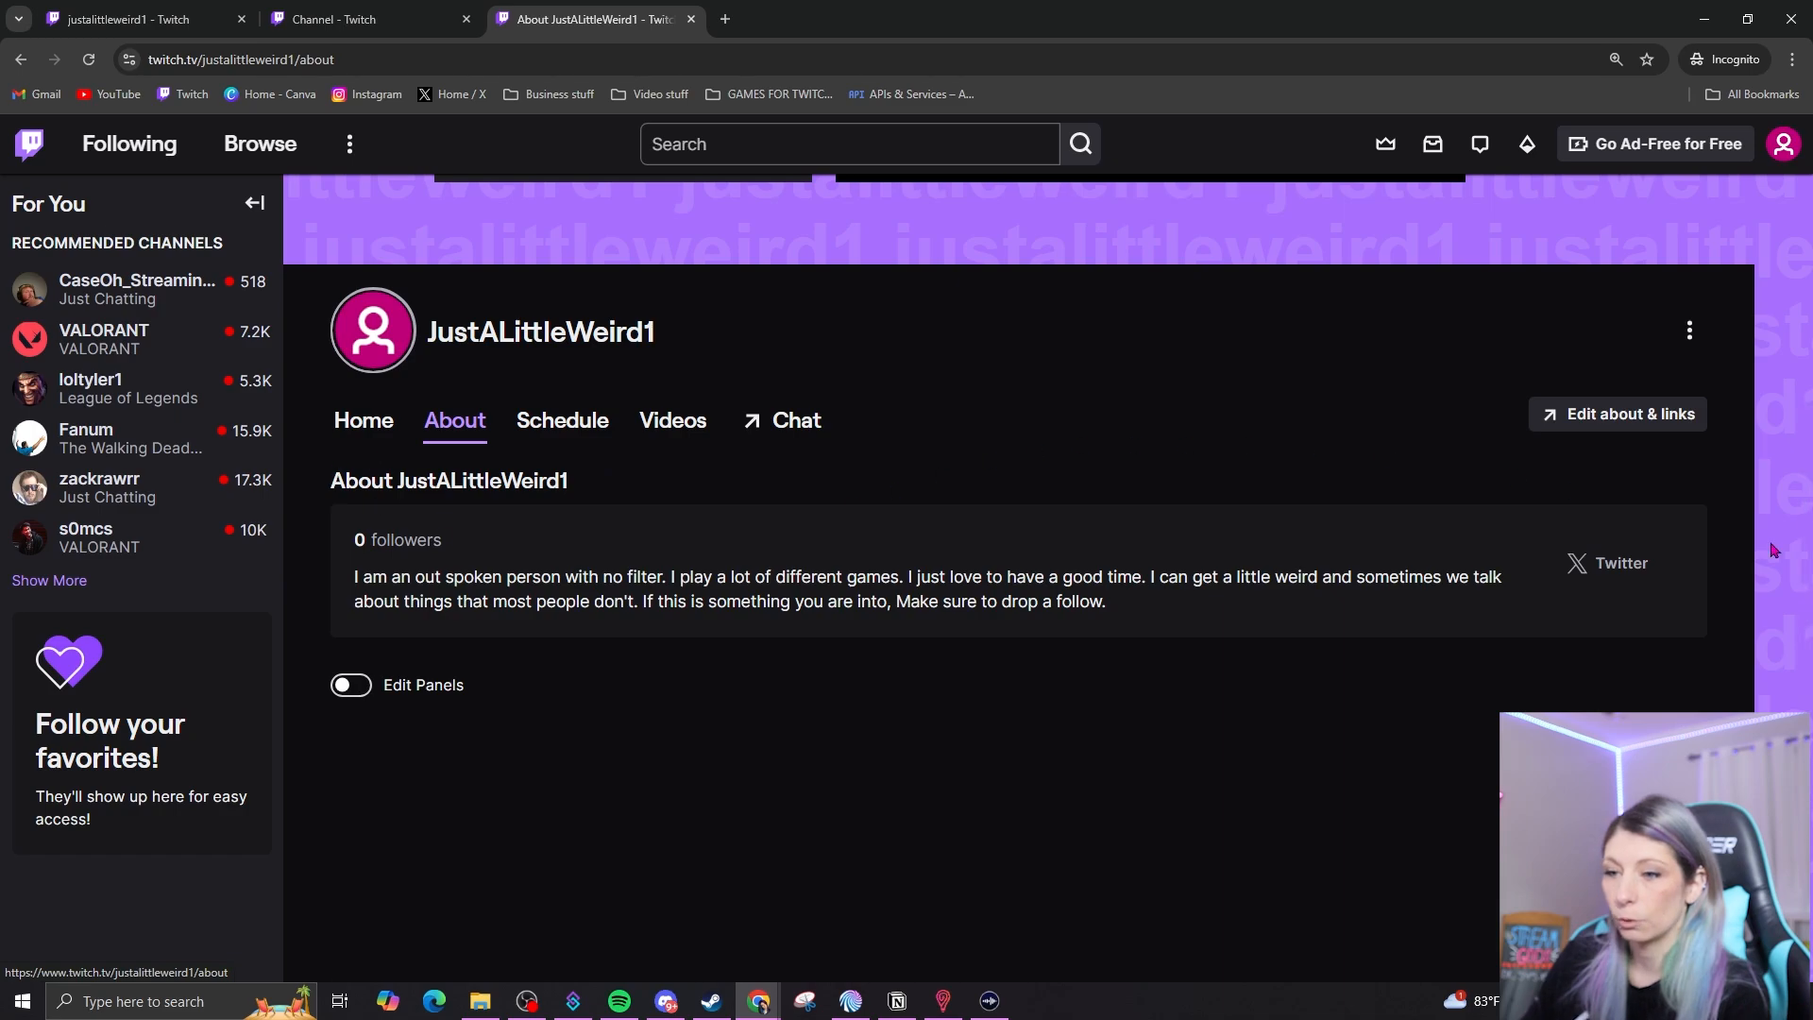
{"action": "scroll", "coordinate": [1365, 564], "scroll_direction": "down", "scroll_amount": 2}
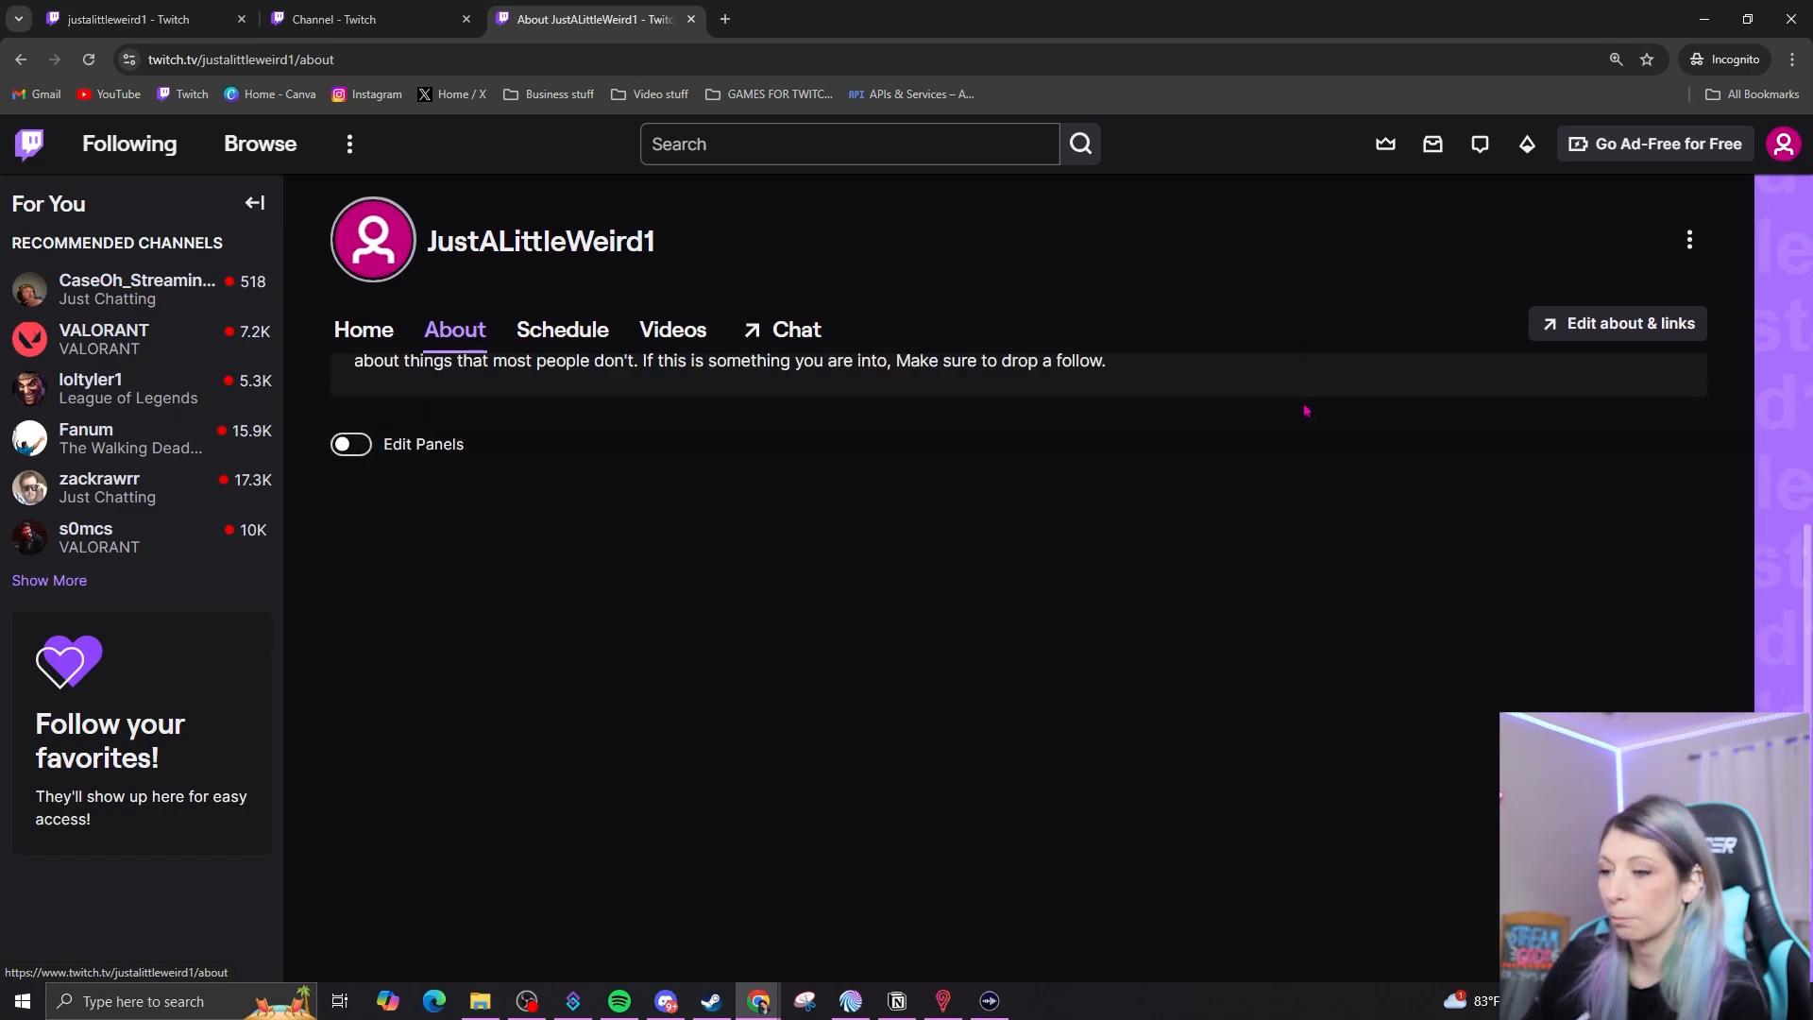
{"action": "left_click", "coordinate": [342, 592]}
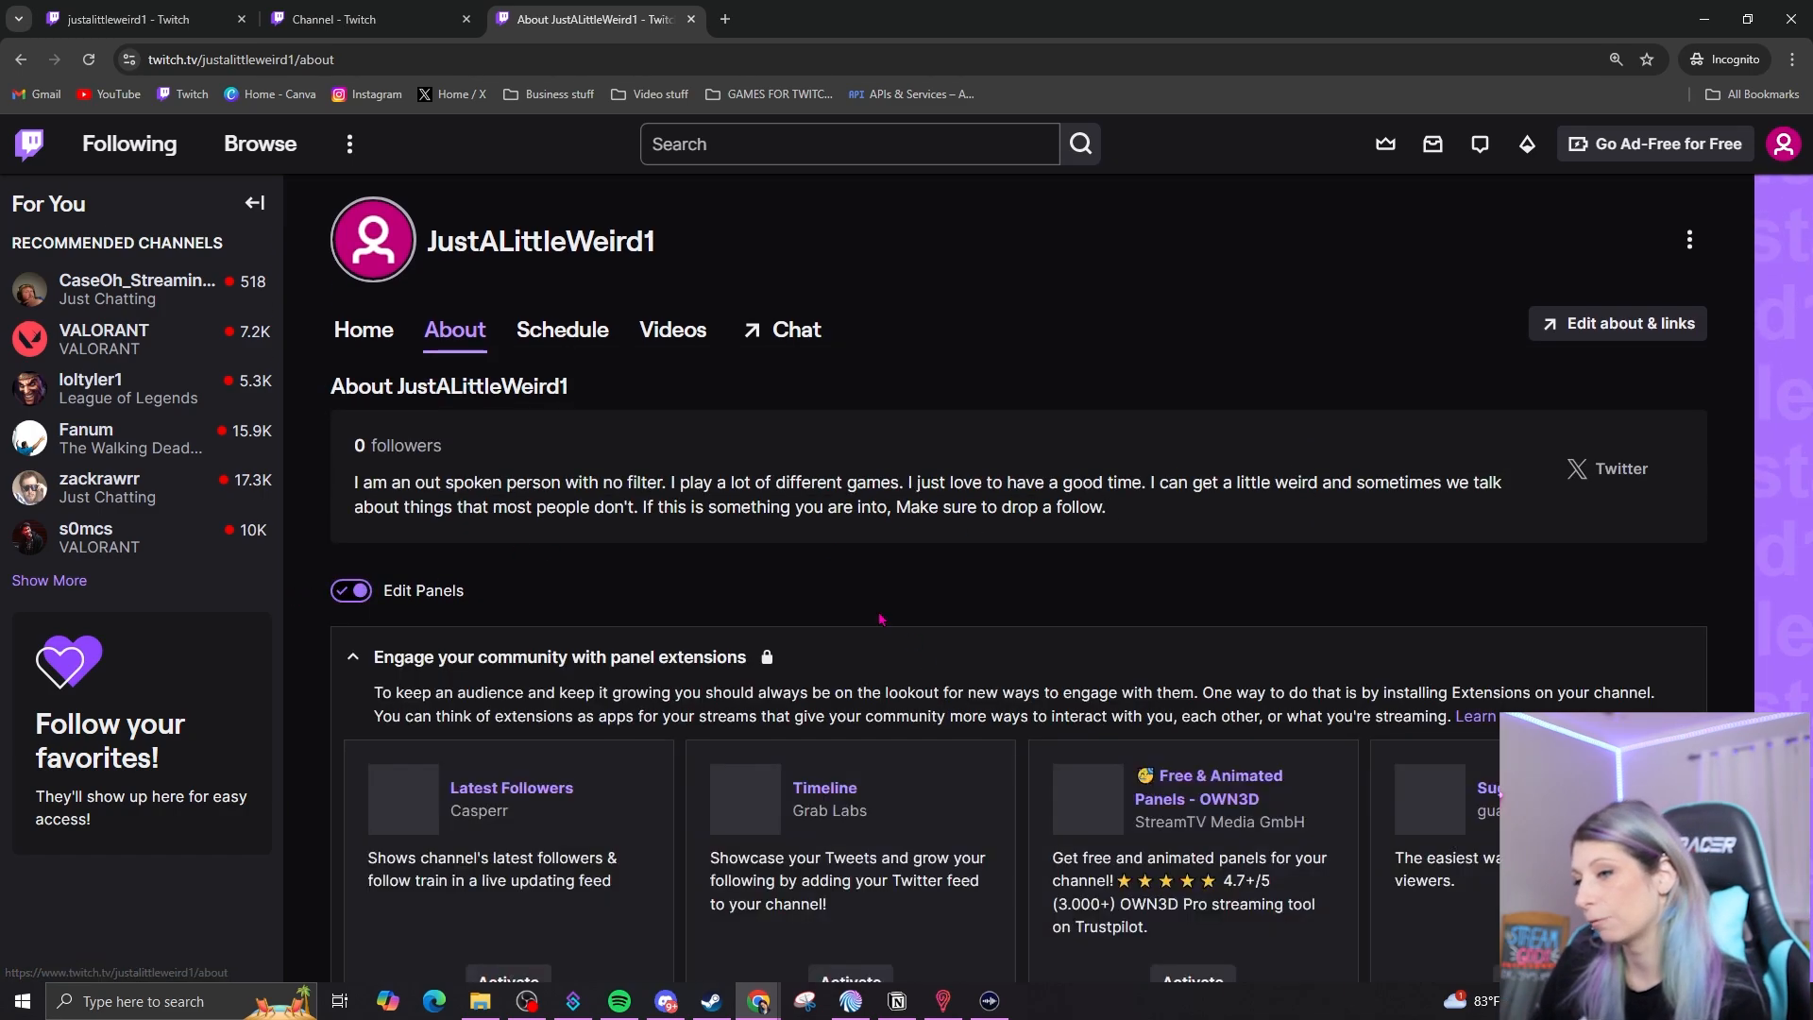
Add and submit a panel titled "About me!!!" with a photo and a description starting "If you got this far, that means you want to know more"
{"action": "scroll", "coordinate": [1366, 573], "scroll_direction": "down", "scroll_amount": 4}
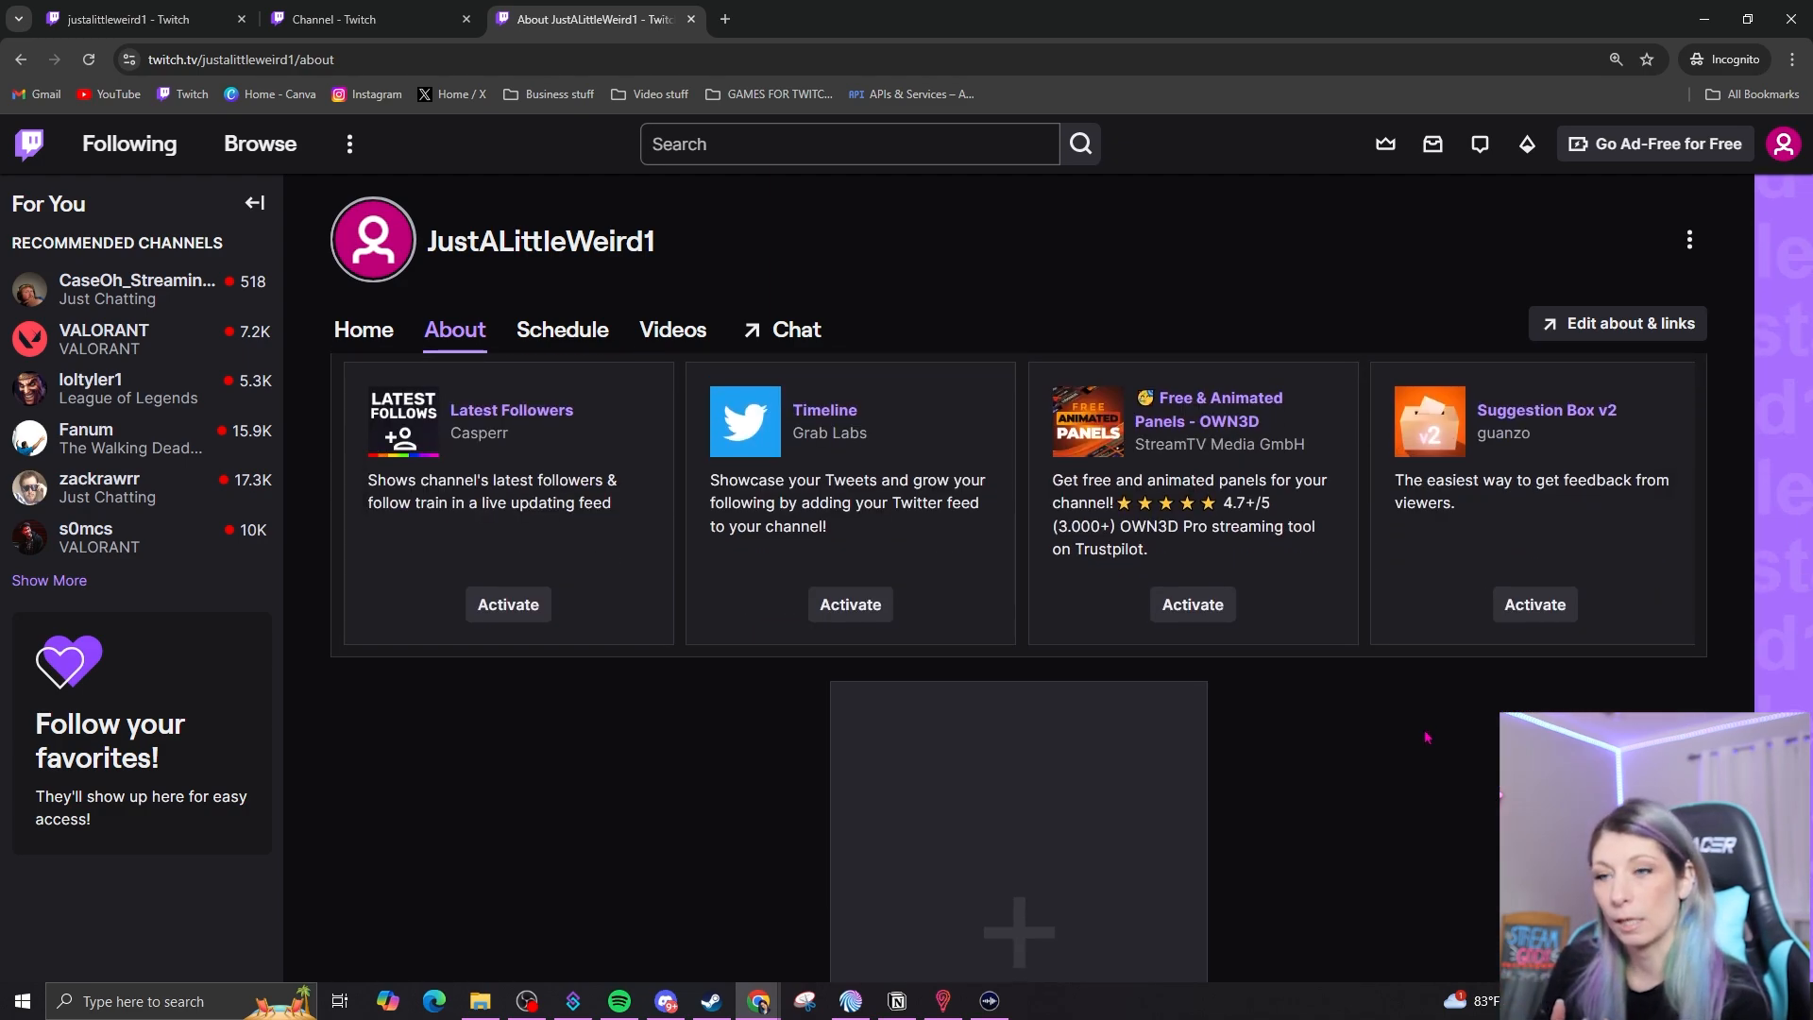
{"action": "scroll", "coordinate": [1228, 642], "scroll_direction": "down", "scroll_amount": 2}
{"action": "left_click", "coordinate": [1053, 530]}
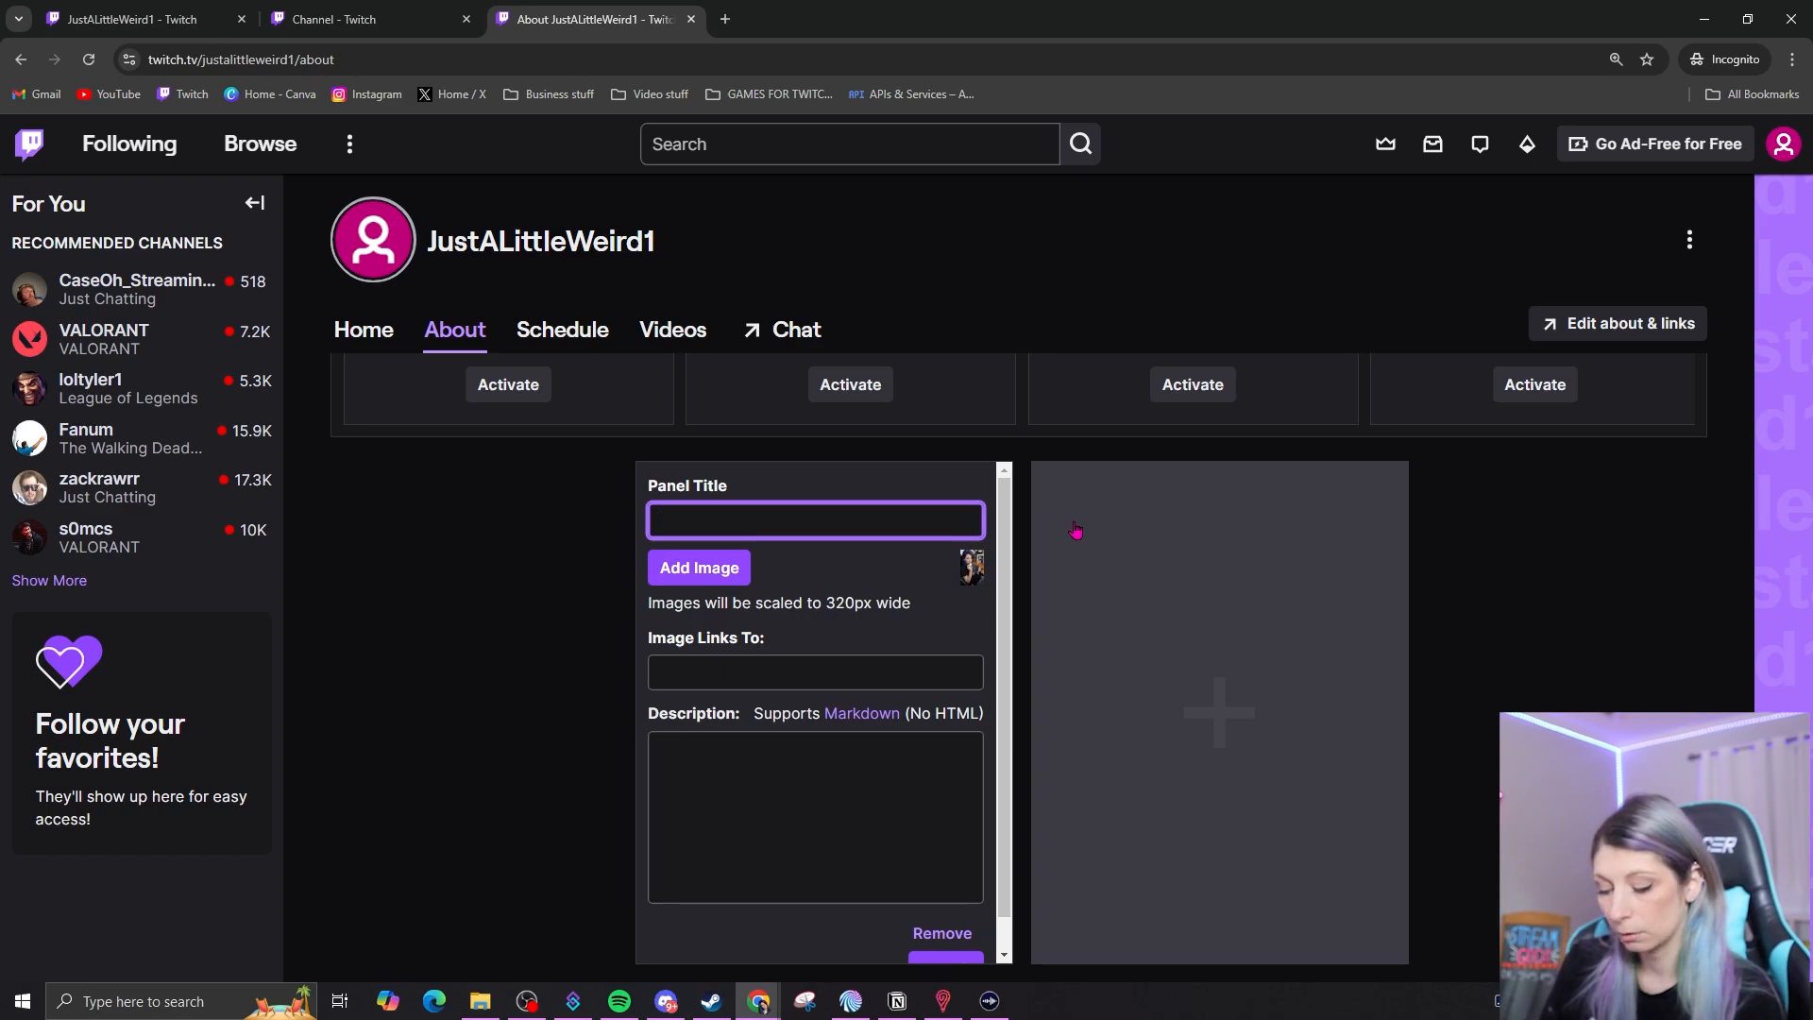
{"action": "type", "text": "About me!!!"}
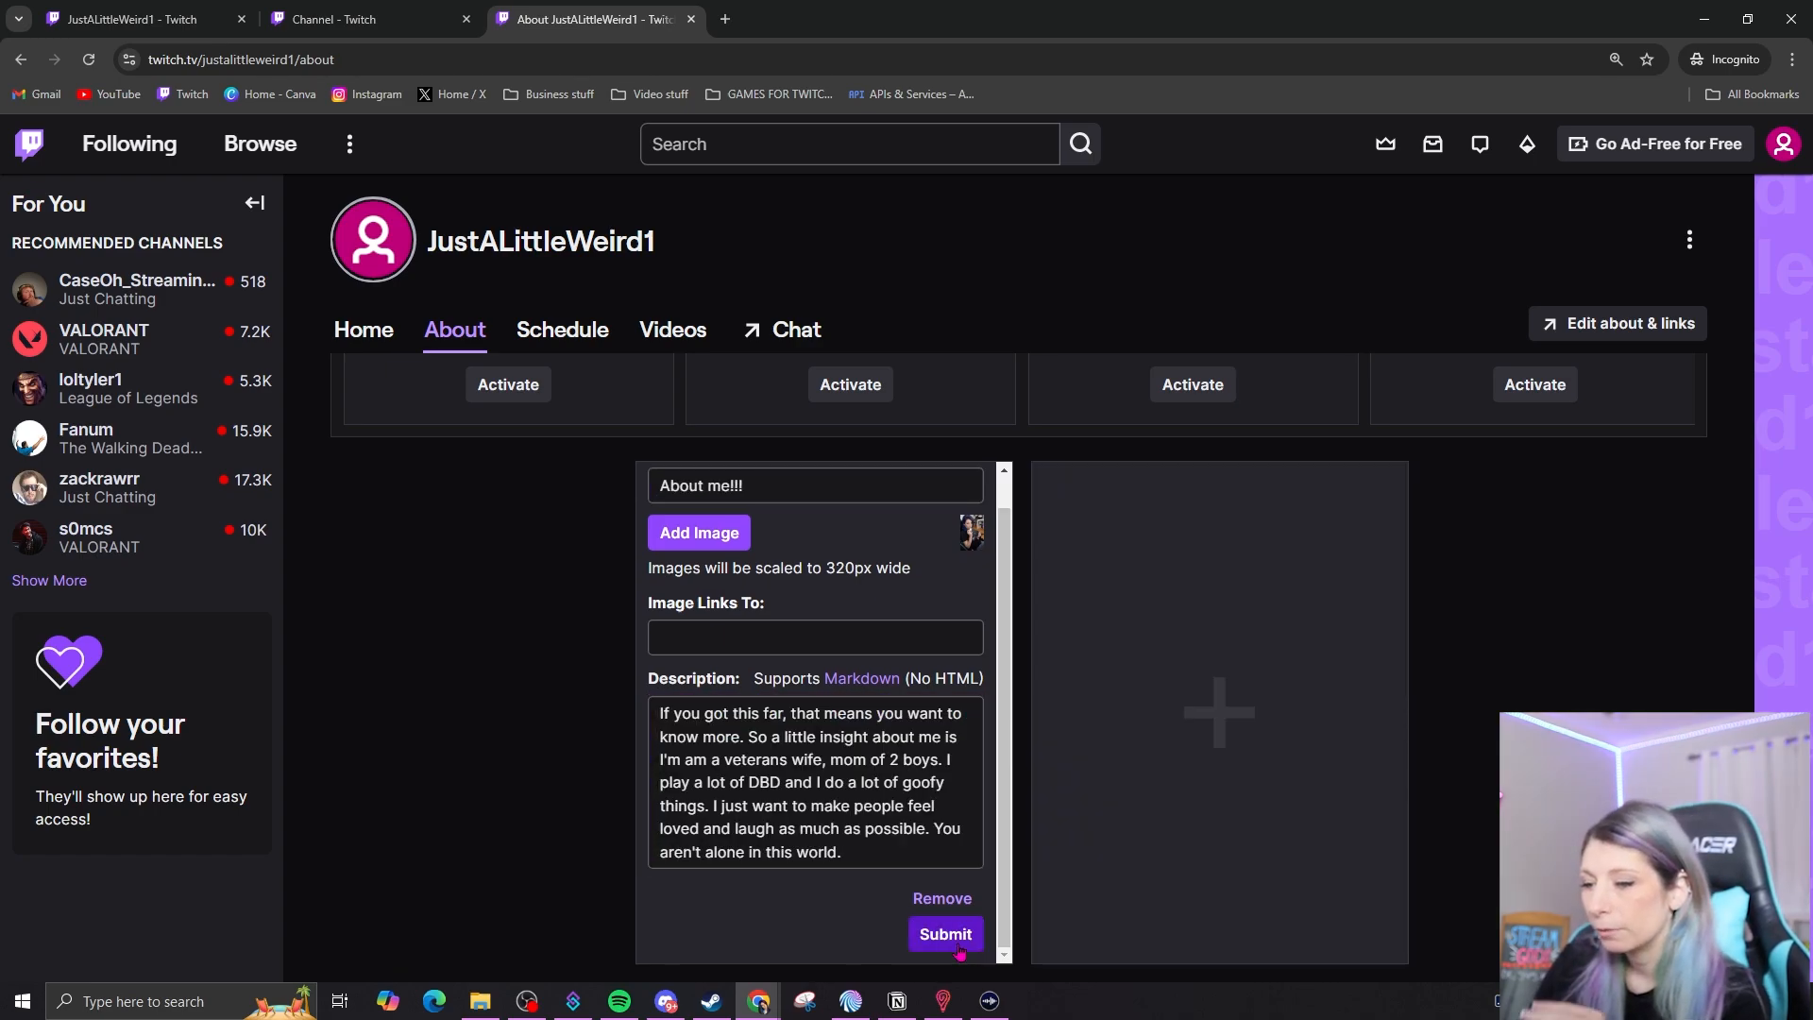
{"action": "left_click", "coordinate": [945, 933]}
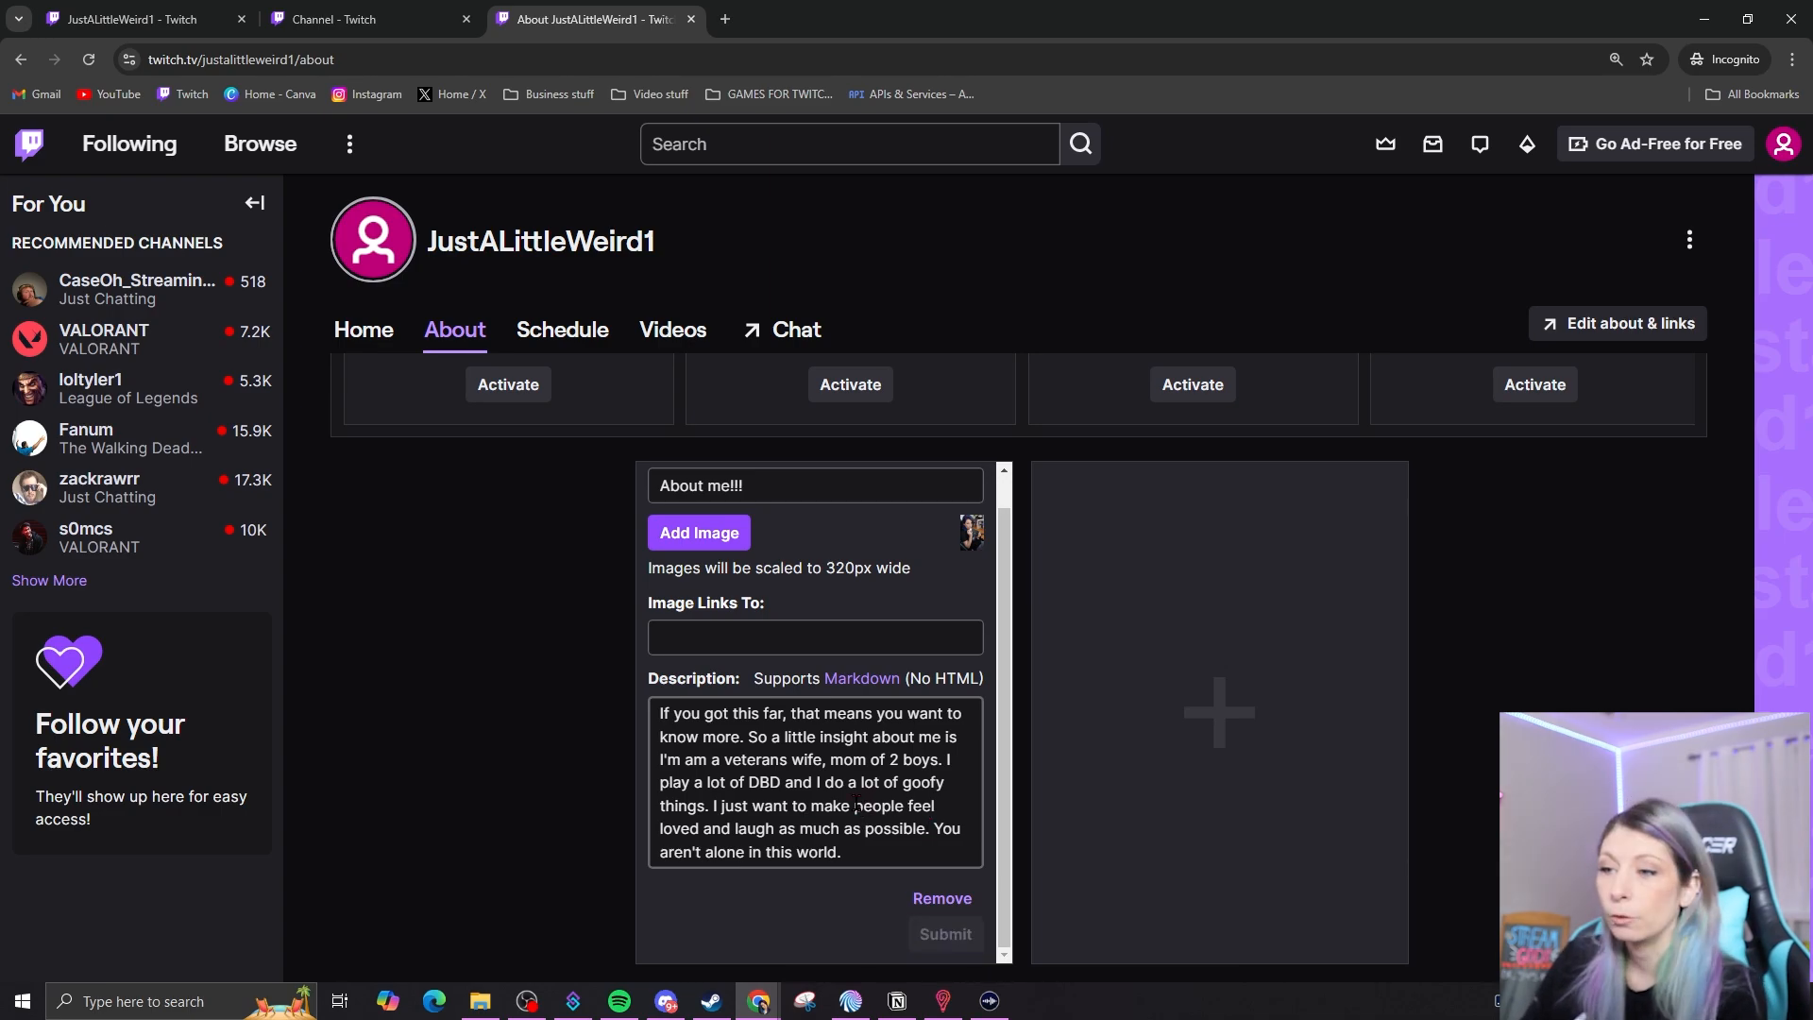
Turn off panel editing and review how the "About me!!!" panel looks on the About page
{"action": "scroll", "coordinate": [994, 501], "scroll_direction": "up", "scroll_amount": 5}
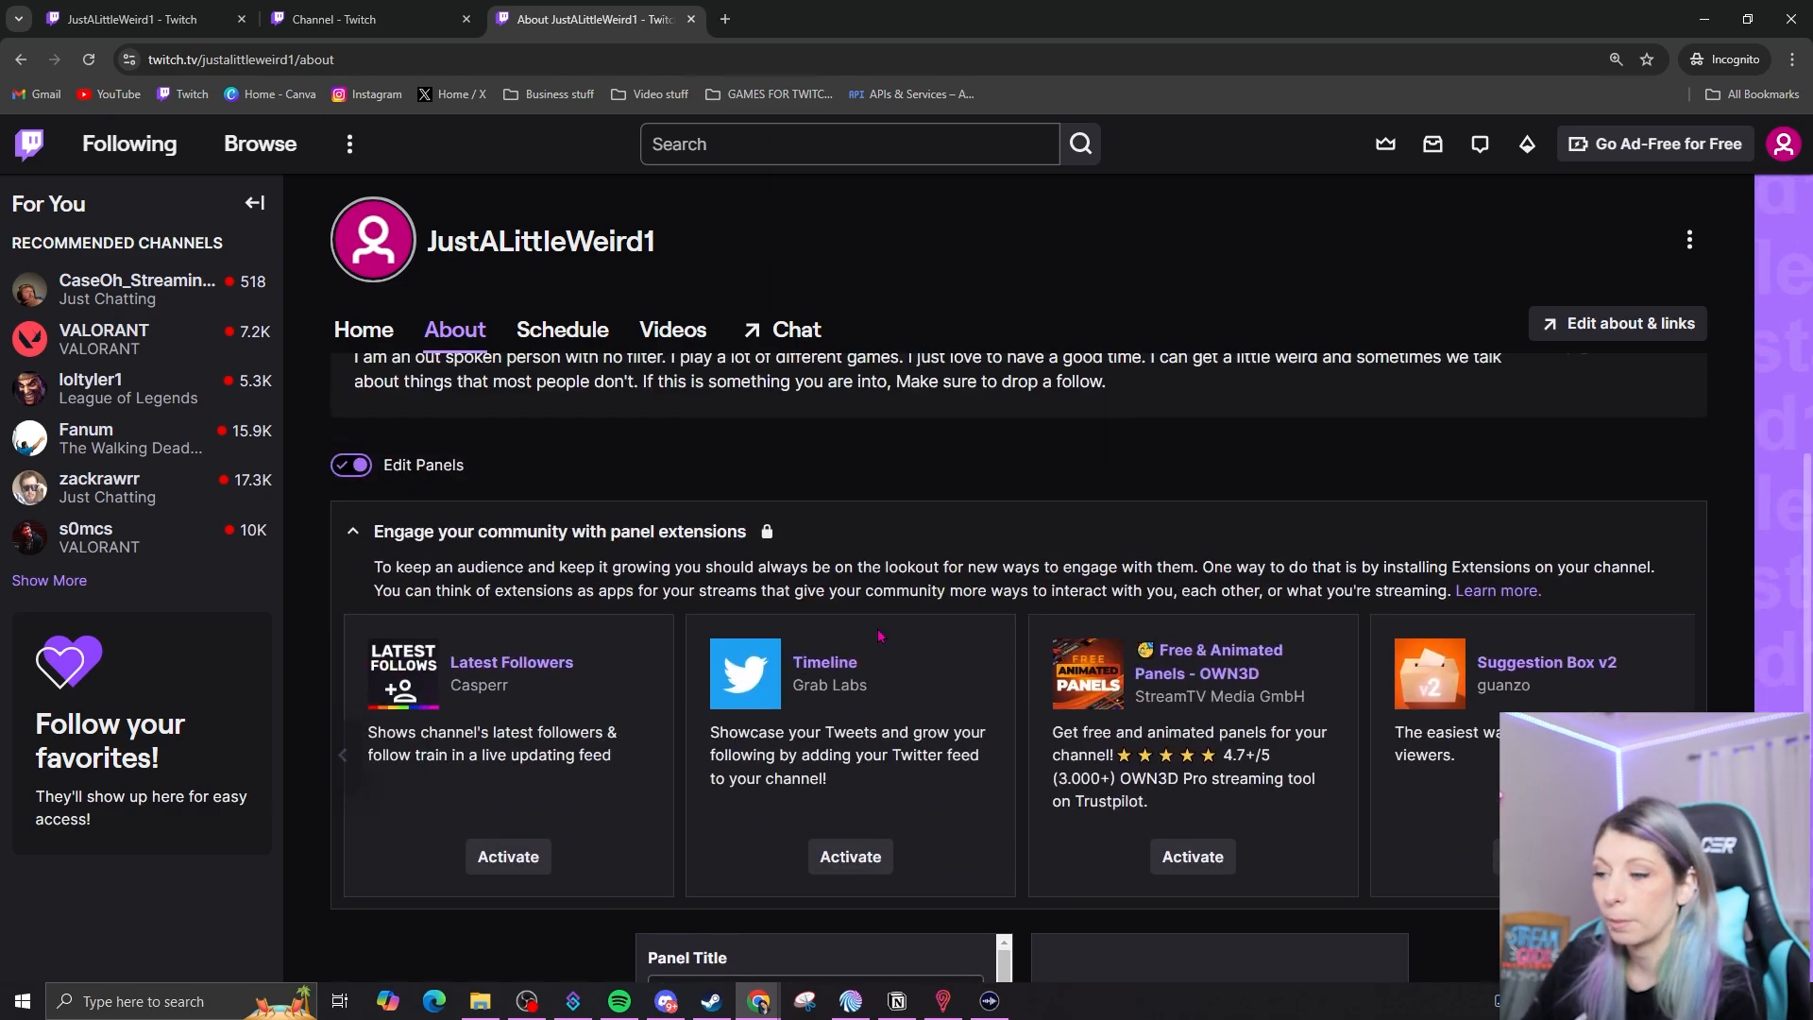
{"action": "left_click", "coordinate": [351, 465]}
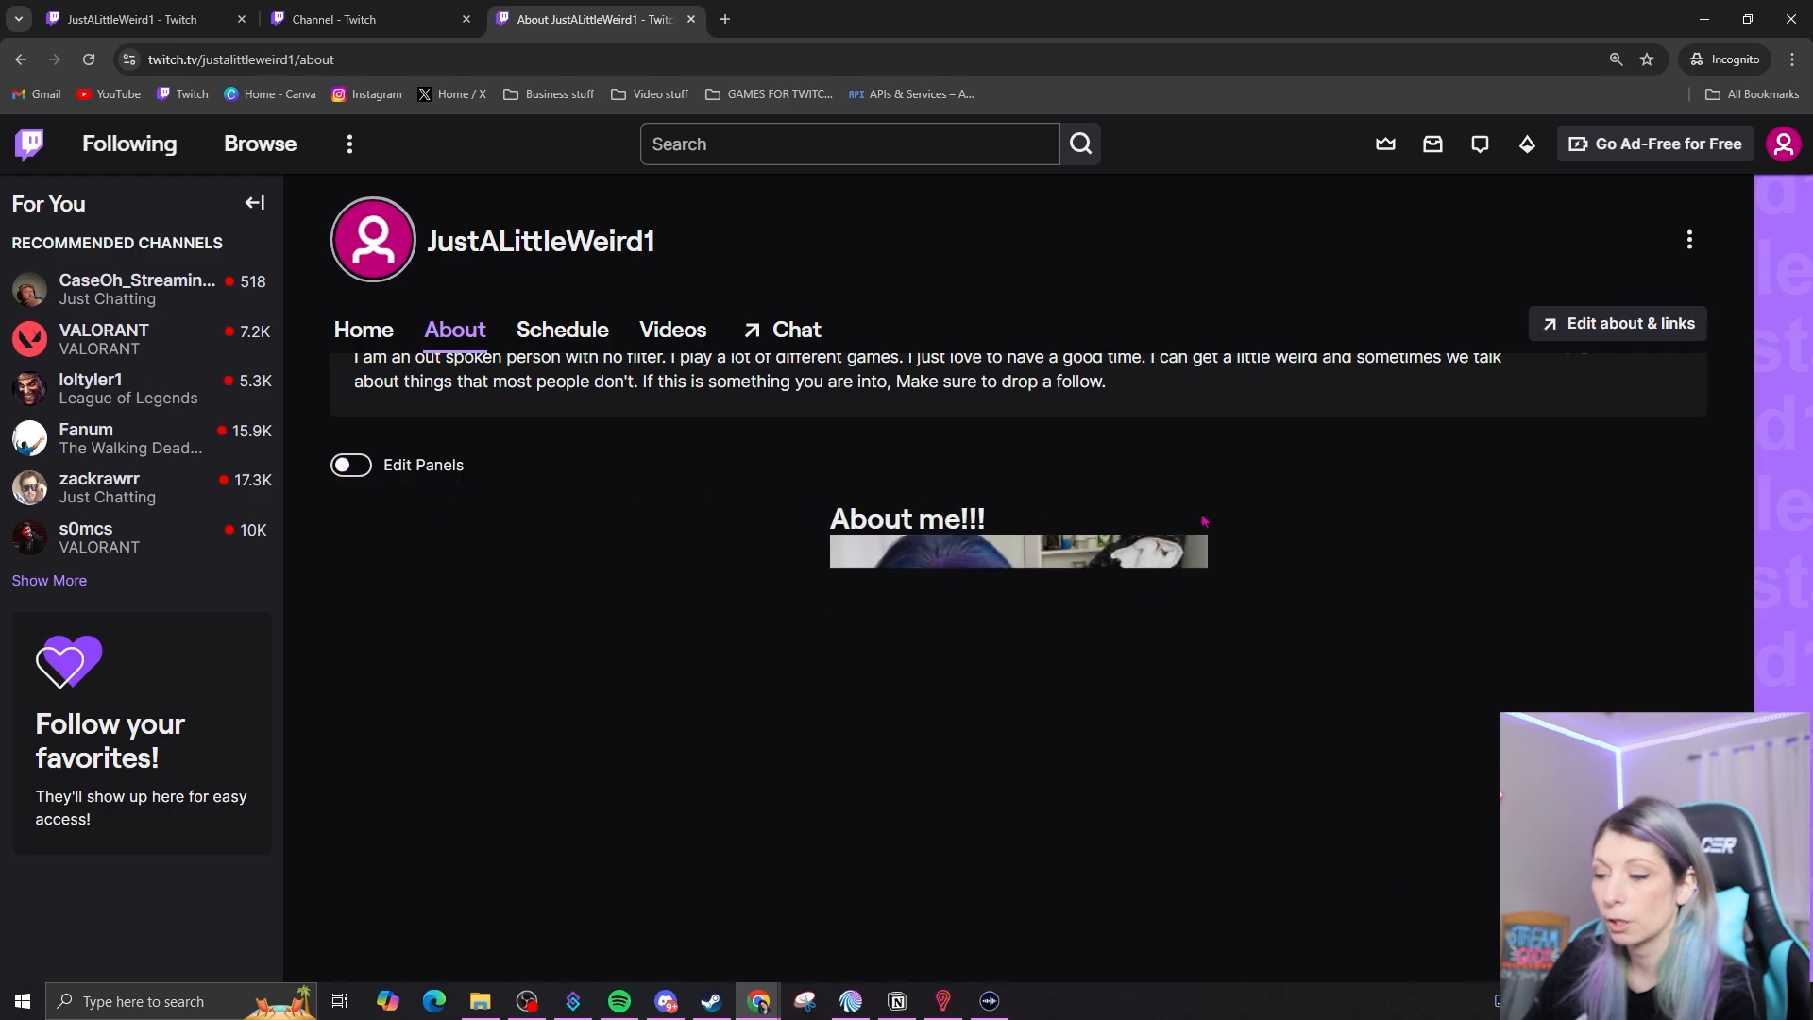
{"action": "scroll", "coordinate": [1386, 586], "scroll_direction": "down", "scroll_amount": 2}
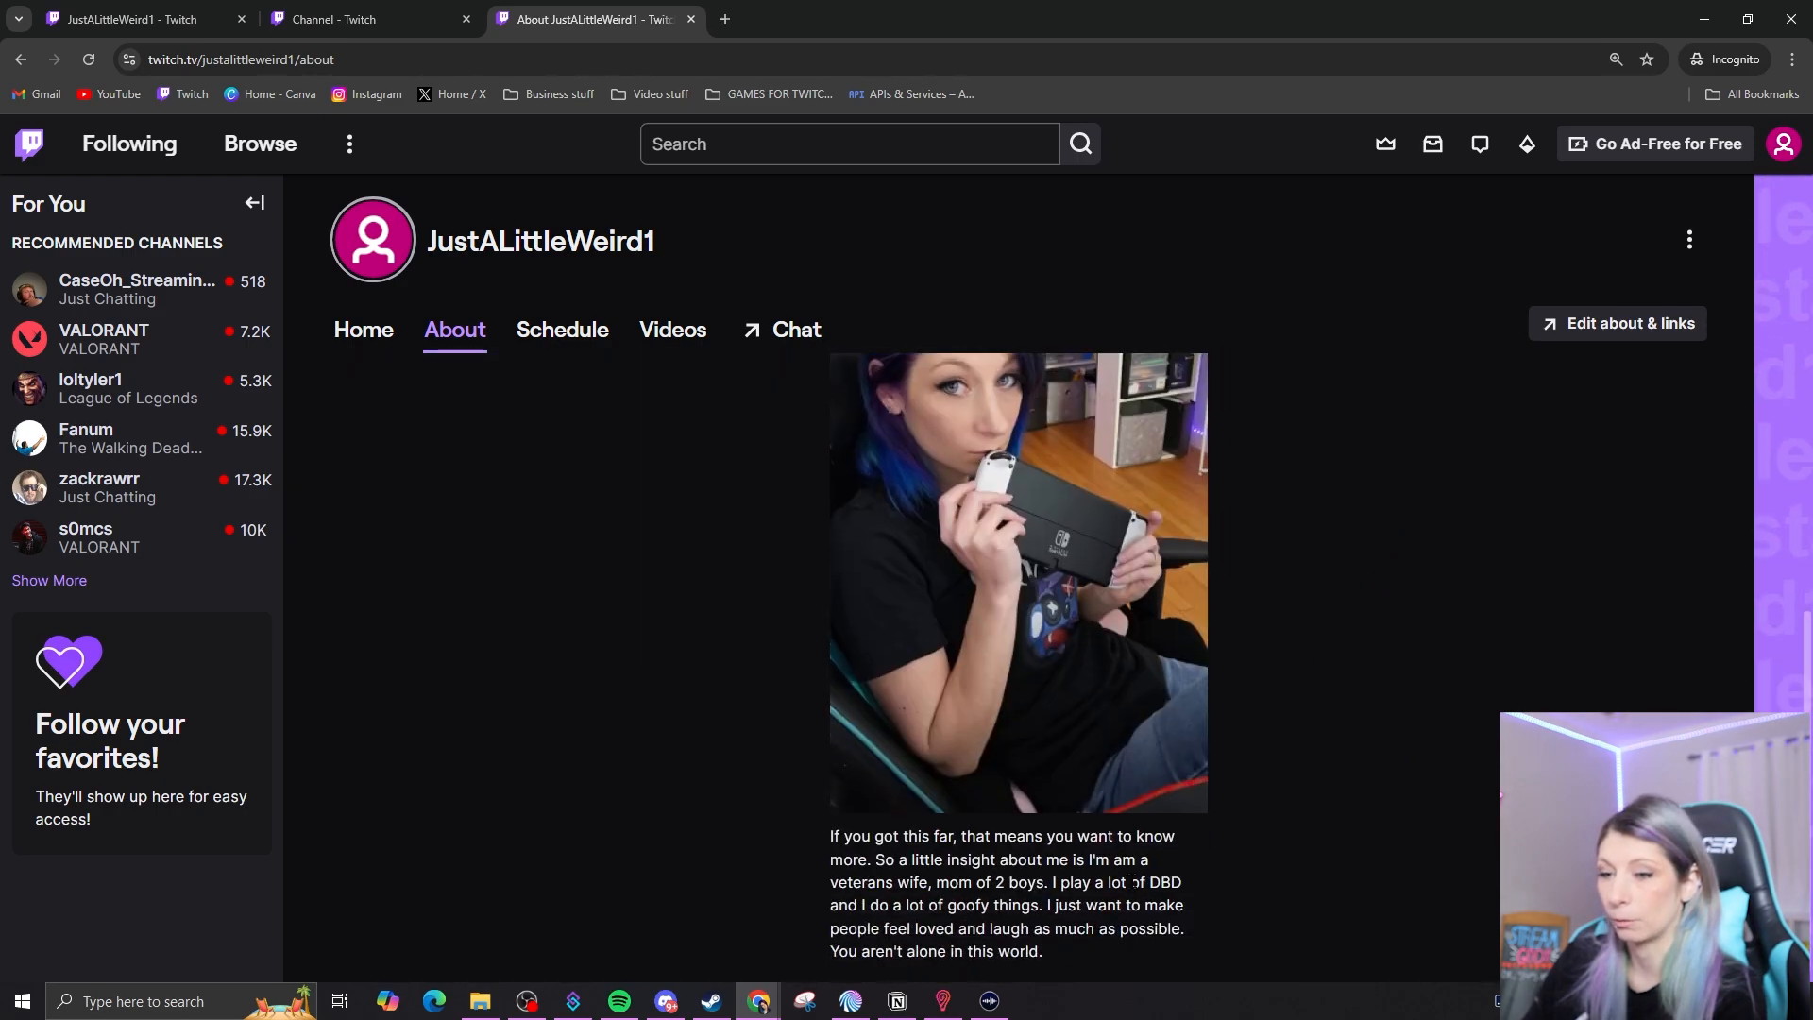
{"action": "scroll", "coordinate": [1134, 882], "scroll_direction": "up", "scroll_amount": 4}
{"action": "scroll", "coordinate": [1060, 606], "scroll_direction": "down", "scroll_amount": 4}
{"action": "scroll", "coordinate": [1032, 808], "scroll_direction": "up", "scroll_amount": 5}
Turn panel editing back on and open the extensions page from the suggested panel extensions
{"action": "left_click", "coordinate": [351, 652]}
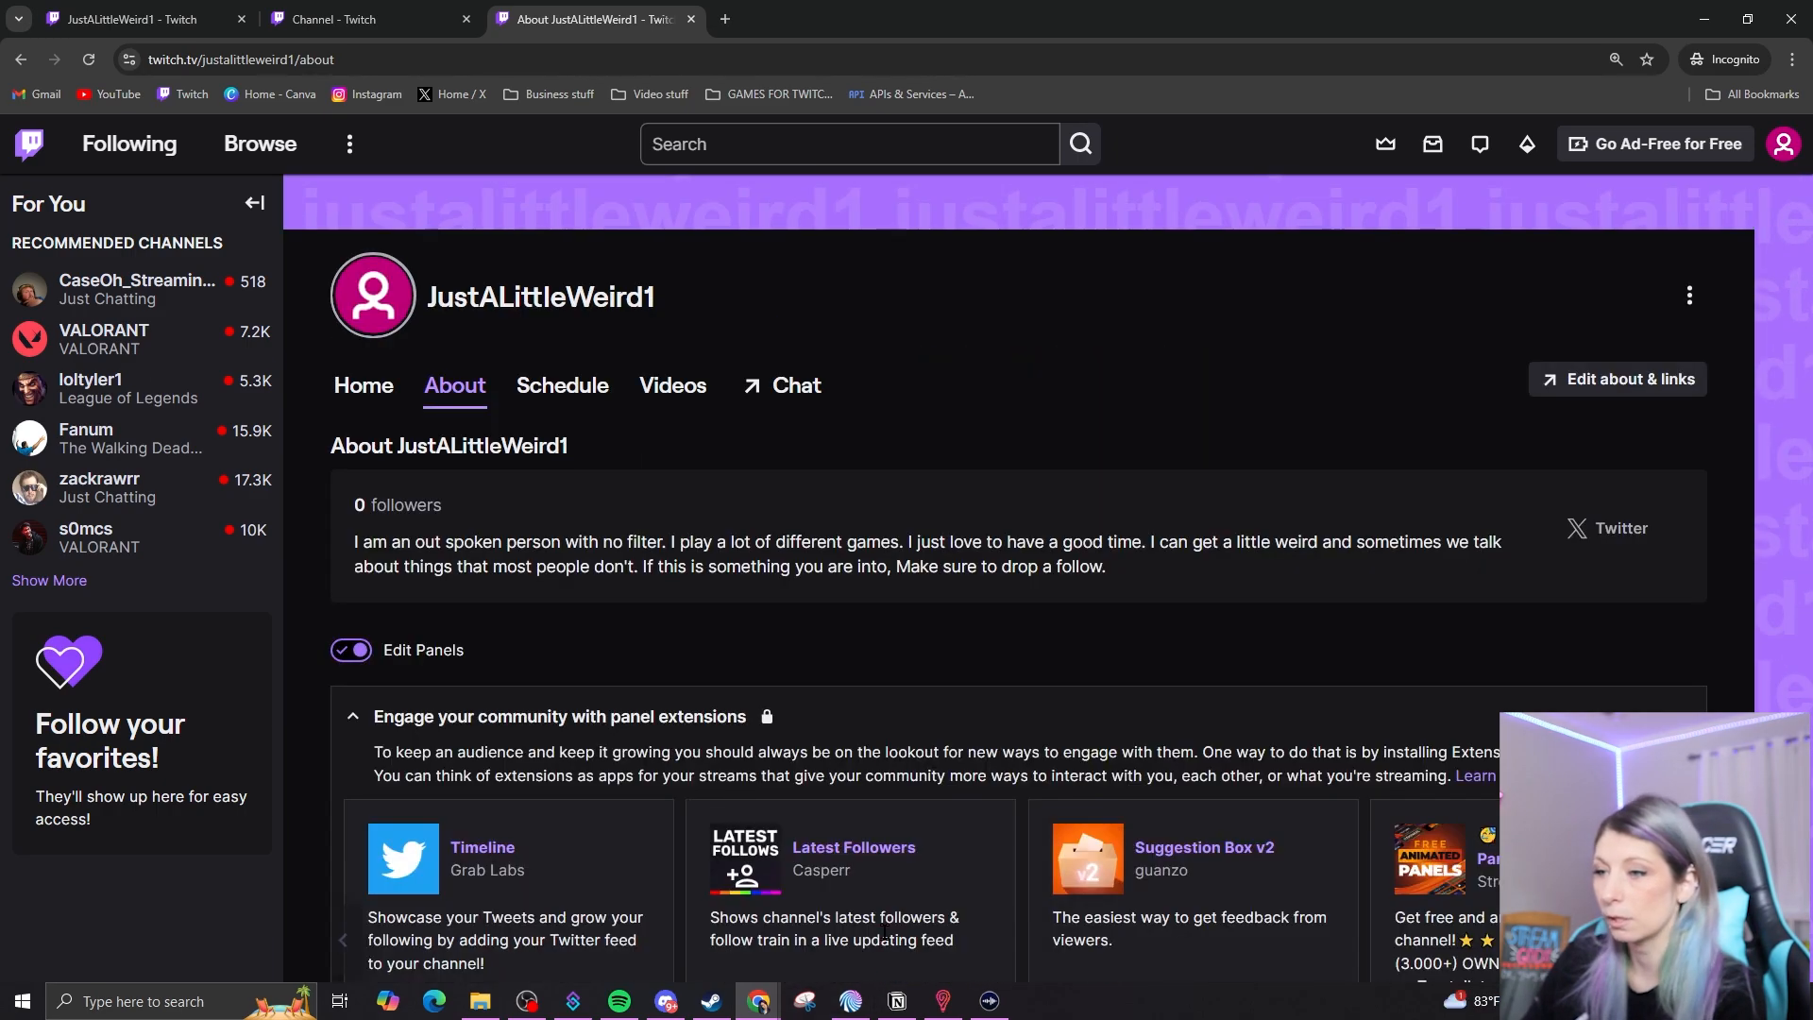
{"action": "scroll", "coordinate": [884, 935], "scroll_direction": "down", "scroll_amount": 4}
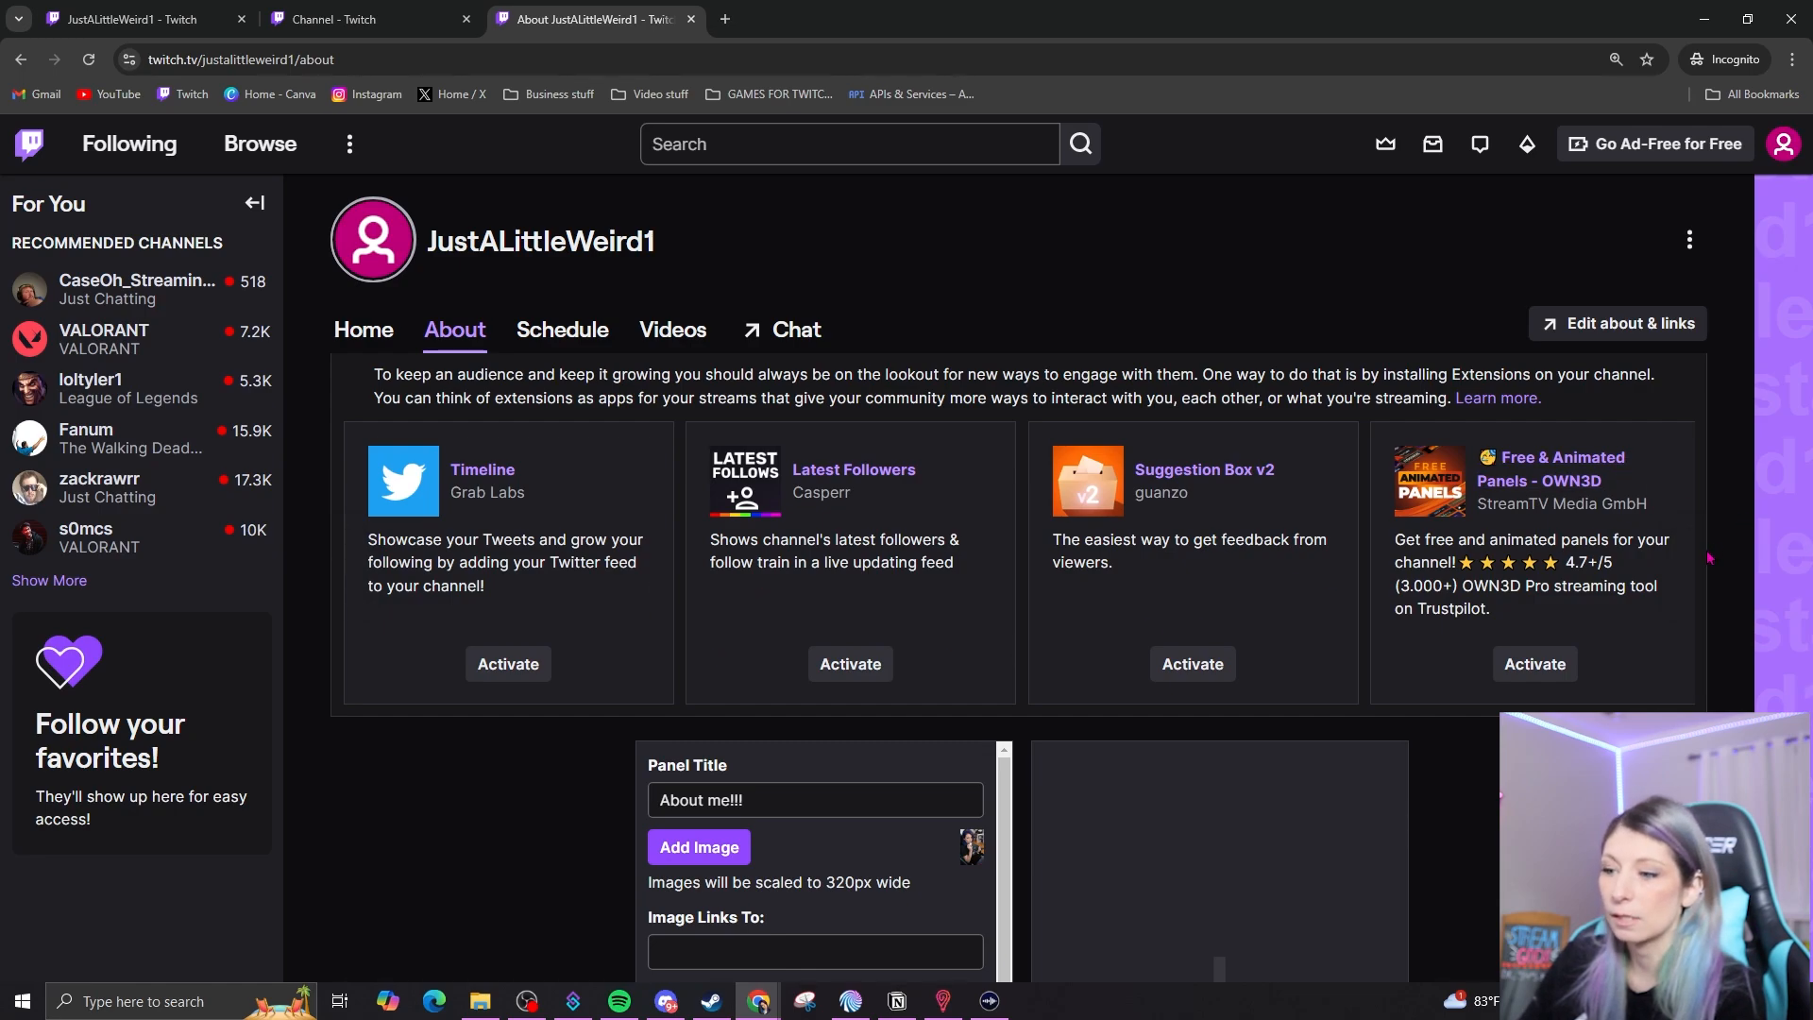
{"action": "left_click", "coordinate": [1699, 561]}
{"action": "left_click", "coordinate": [1539, 563]}
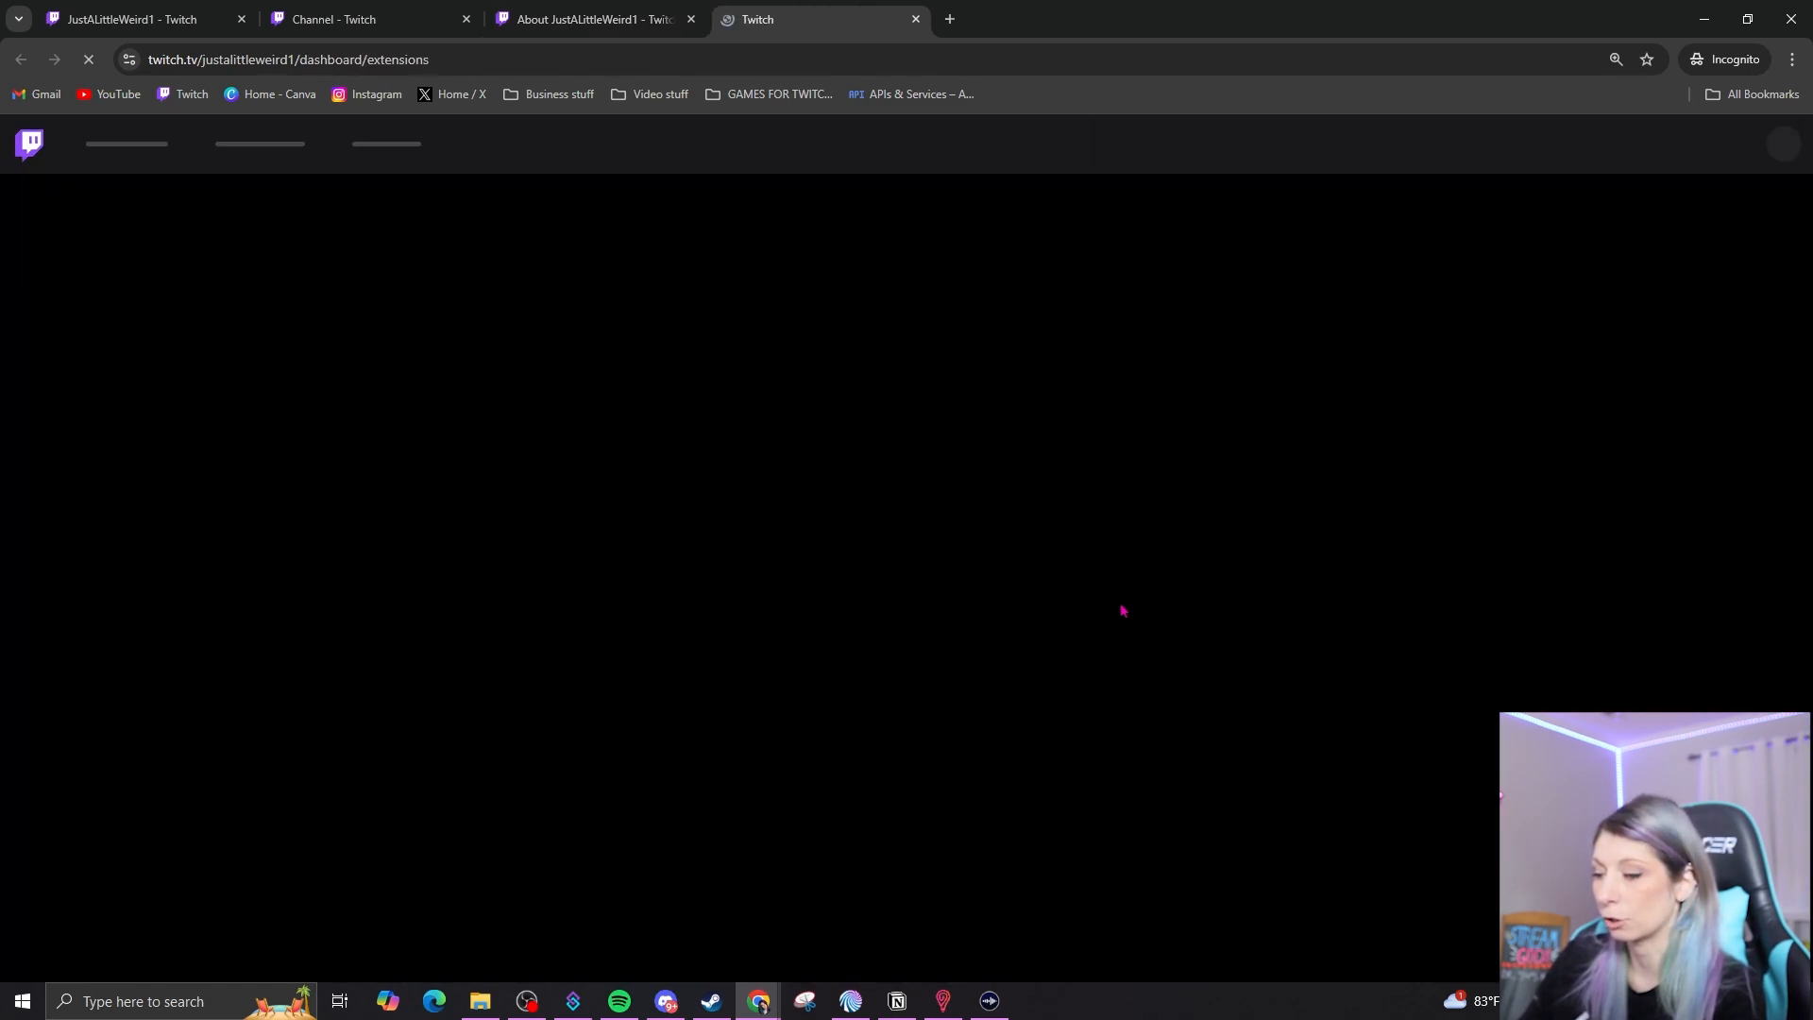
Add the Event Schedule extension from the Schedule and Countdowns category without activating it
{"action": "scroll", "coordinate": [1691, 509], "scroll_direction": "down", "scroll_amount": 7}
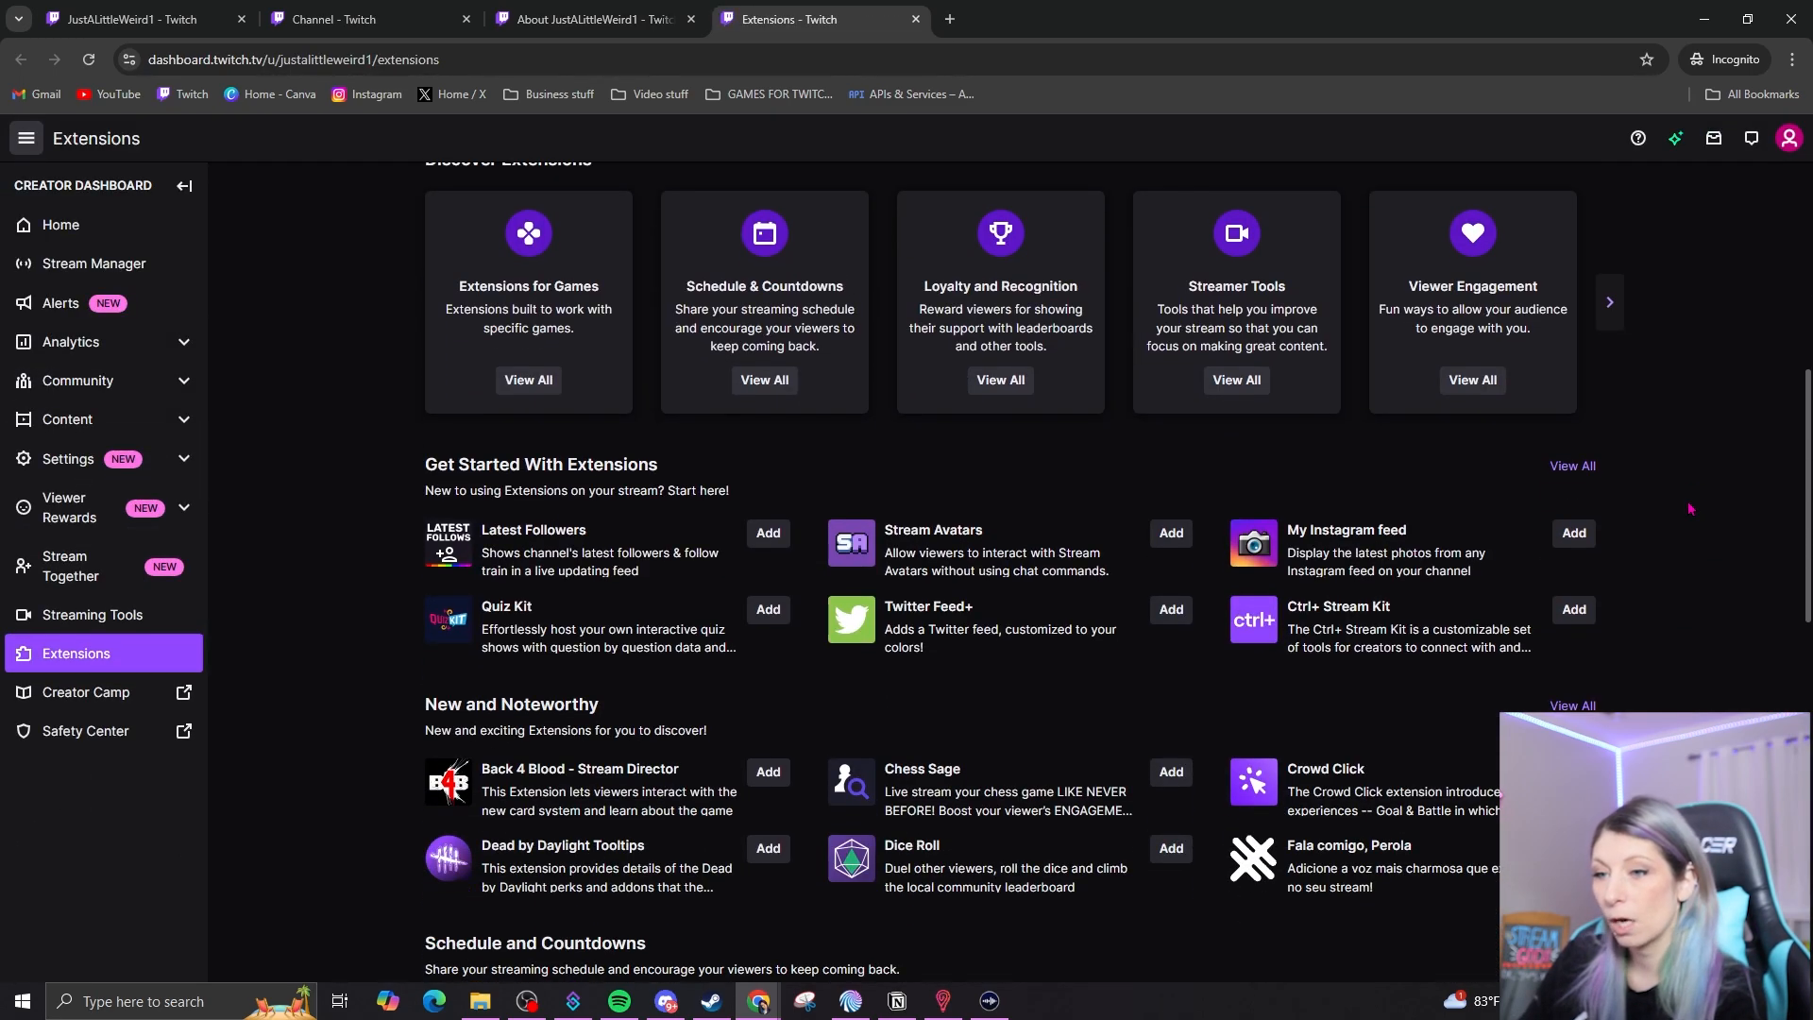
{"action": "scroll", "coordinate": [1690, 509], "scroll_direction": "down", "scroll_amount": 1}
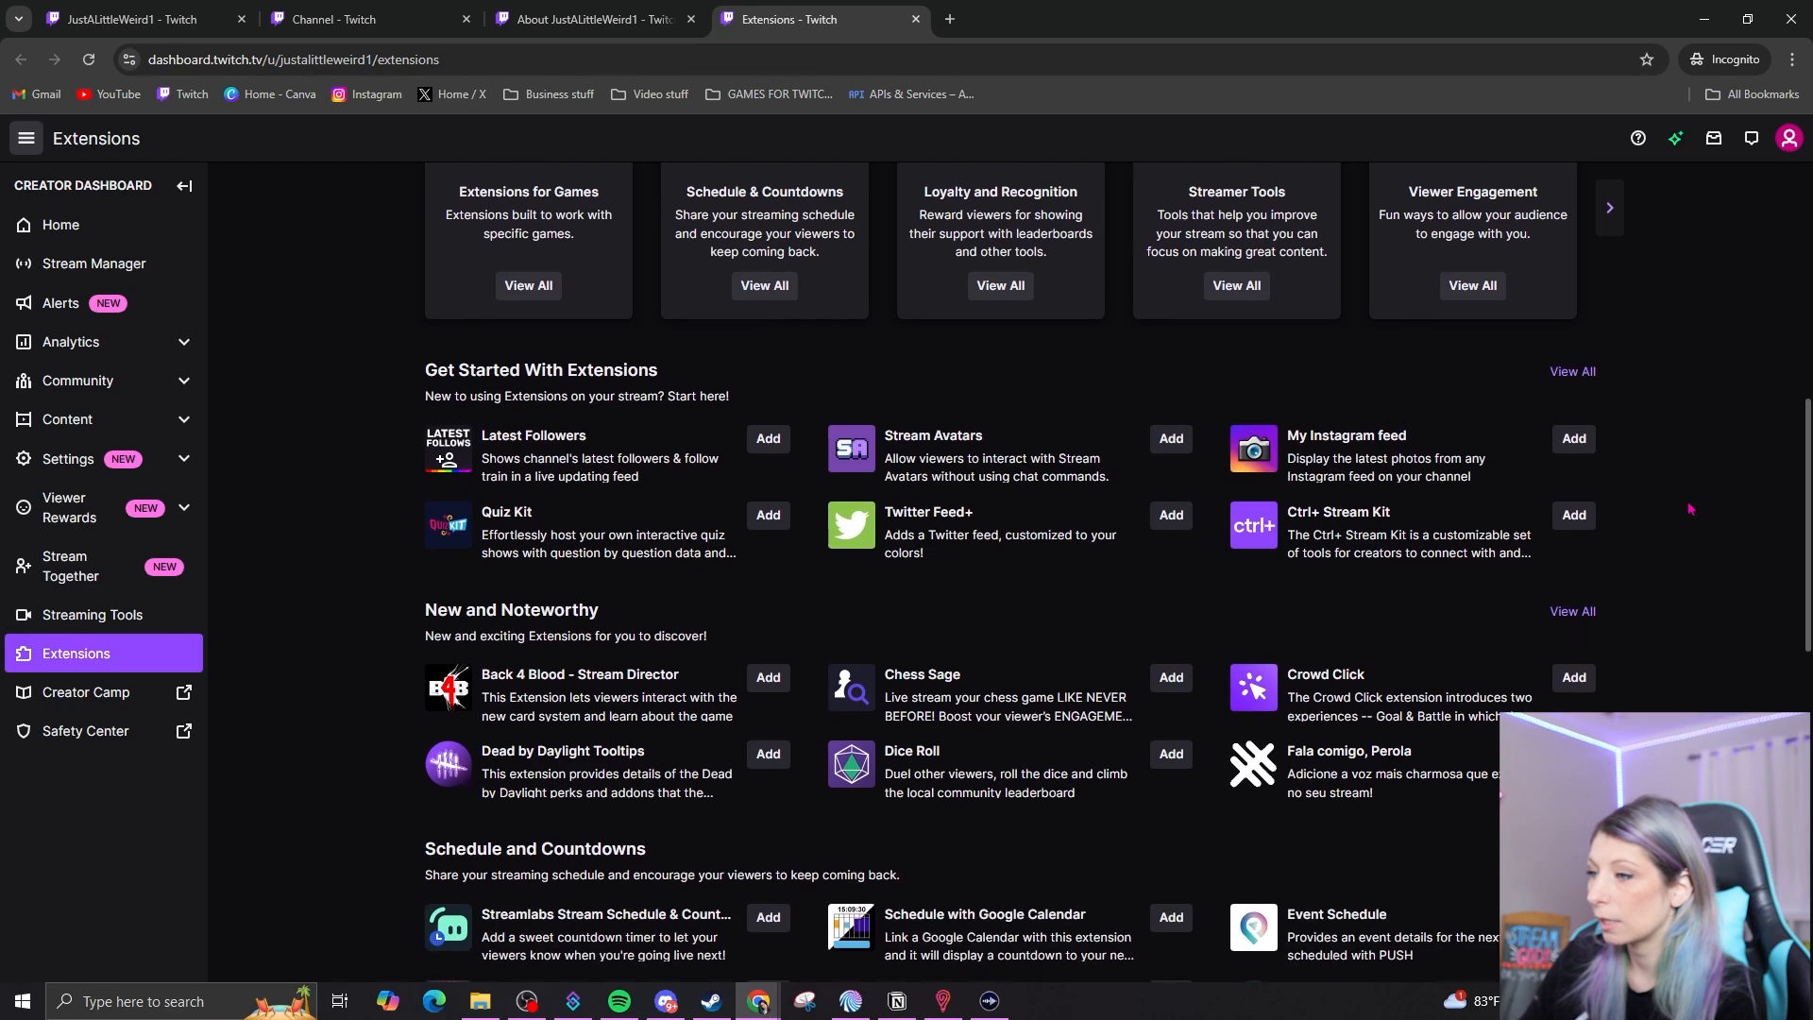
{"action": "scroll", "coordinate": [1690, 509], "scroll_direction": "down", "scroll_amount": 3}
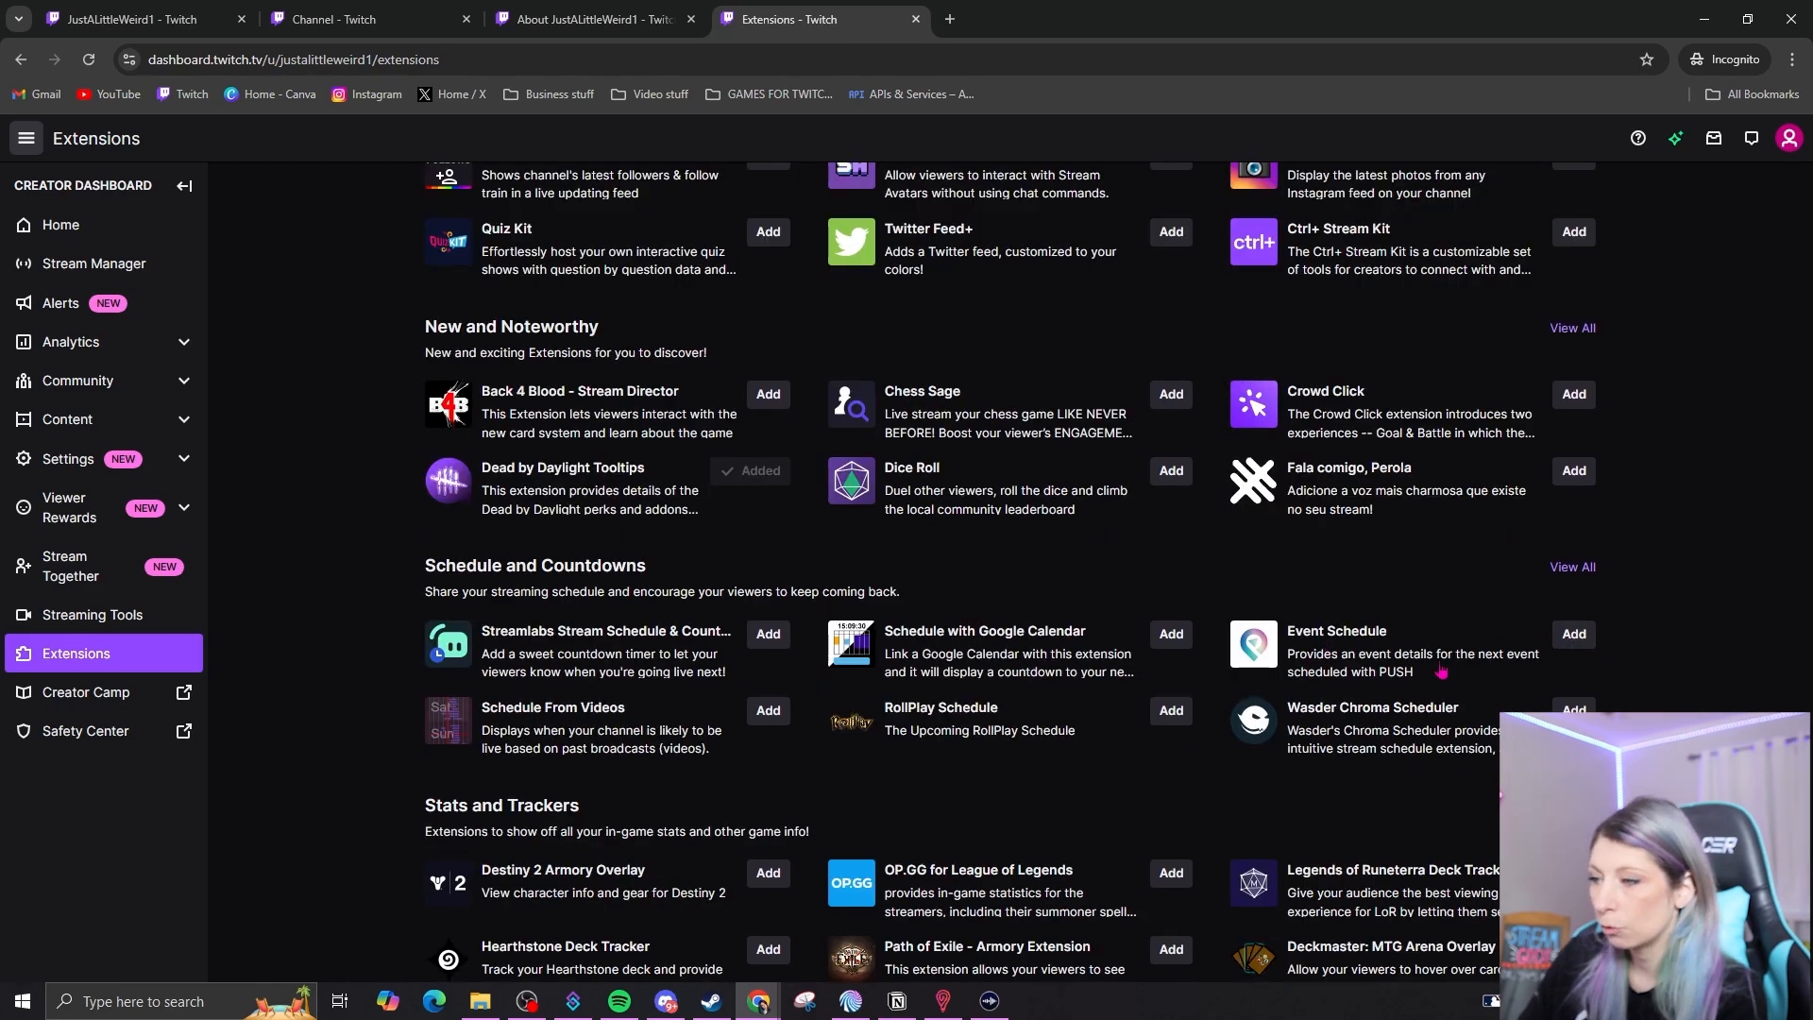
{"action": "left_click", "coordinate": [1571, 638]}
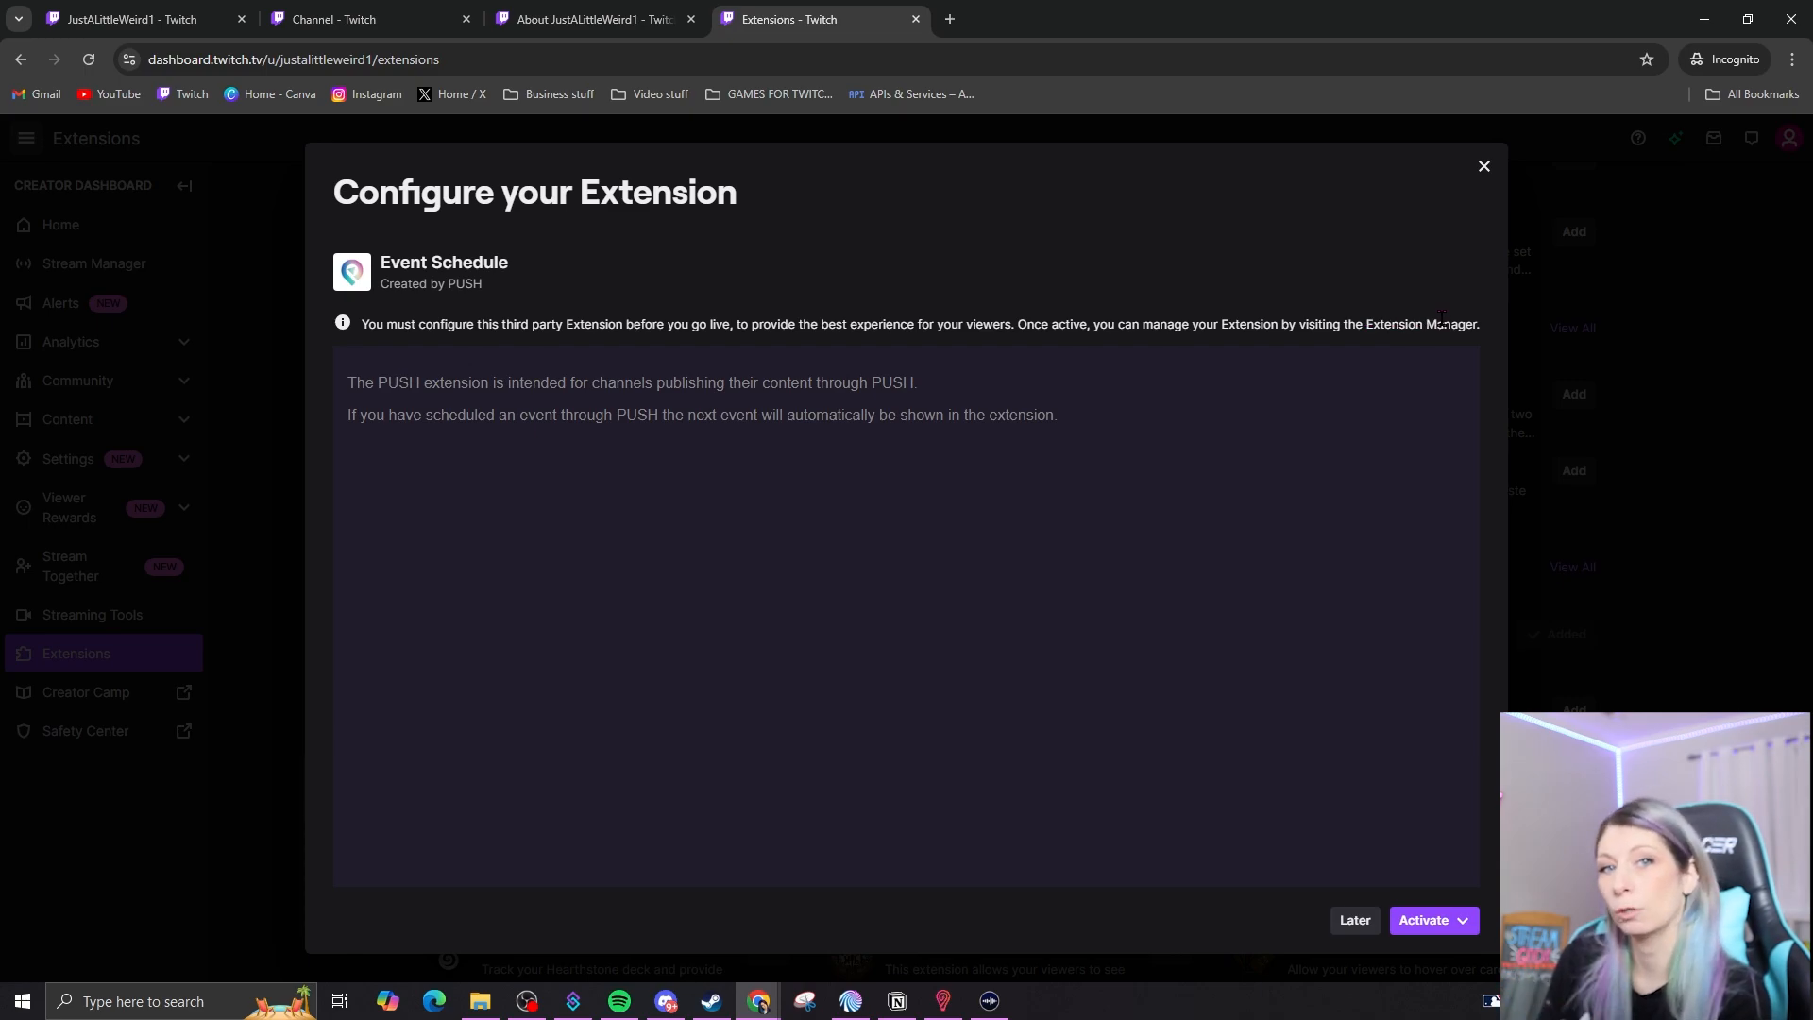
{"action": "left_click", "coordinate": [1367, 924]}
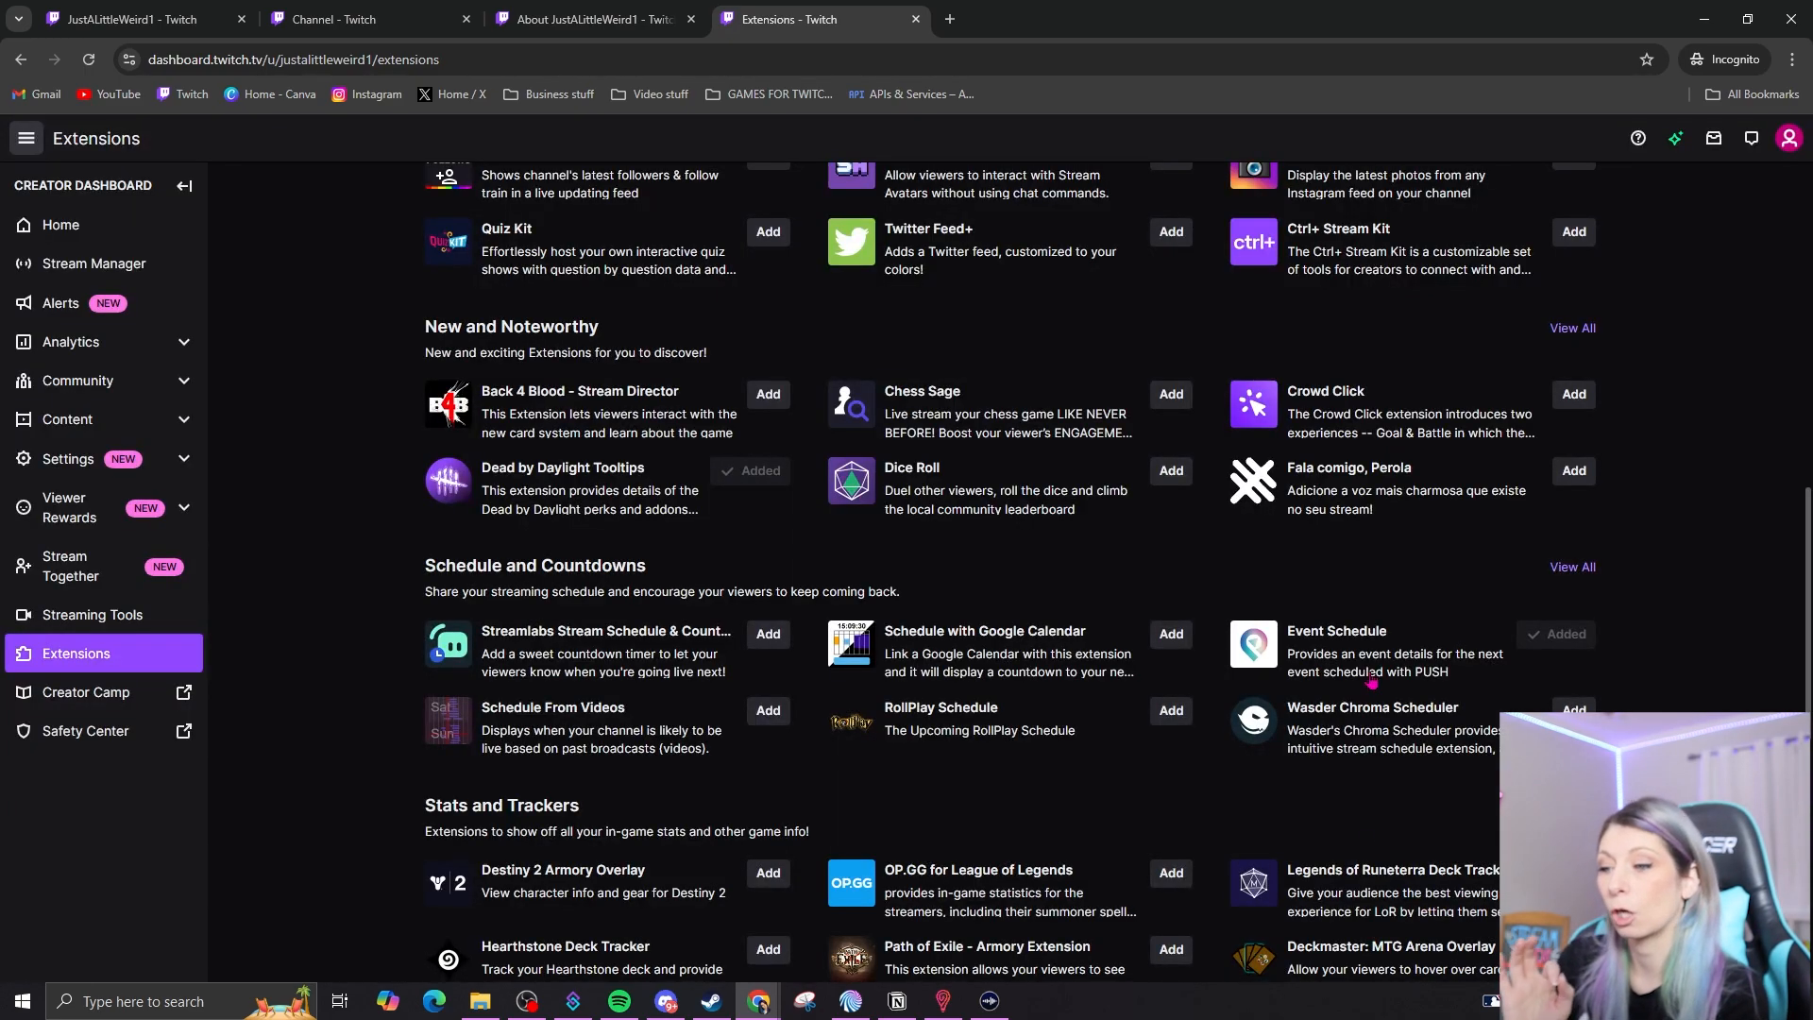
Browse all Schedule and Countdowns extensions and read the details of Put Me On TV!
{"action": "left_click", "coordinate": [1572, 567]}
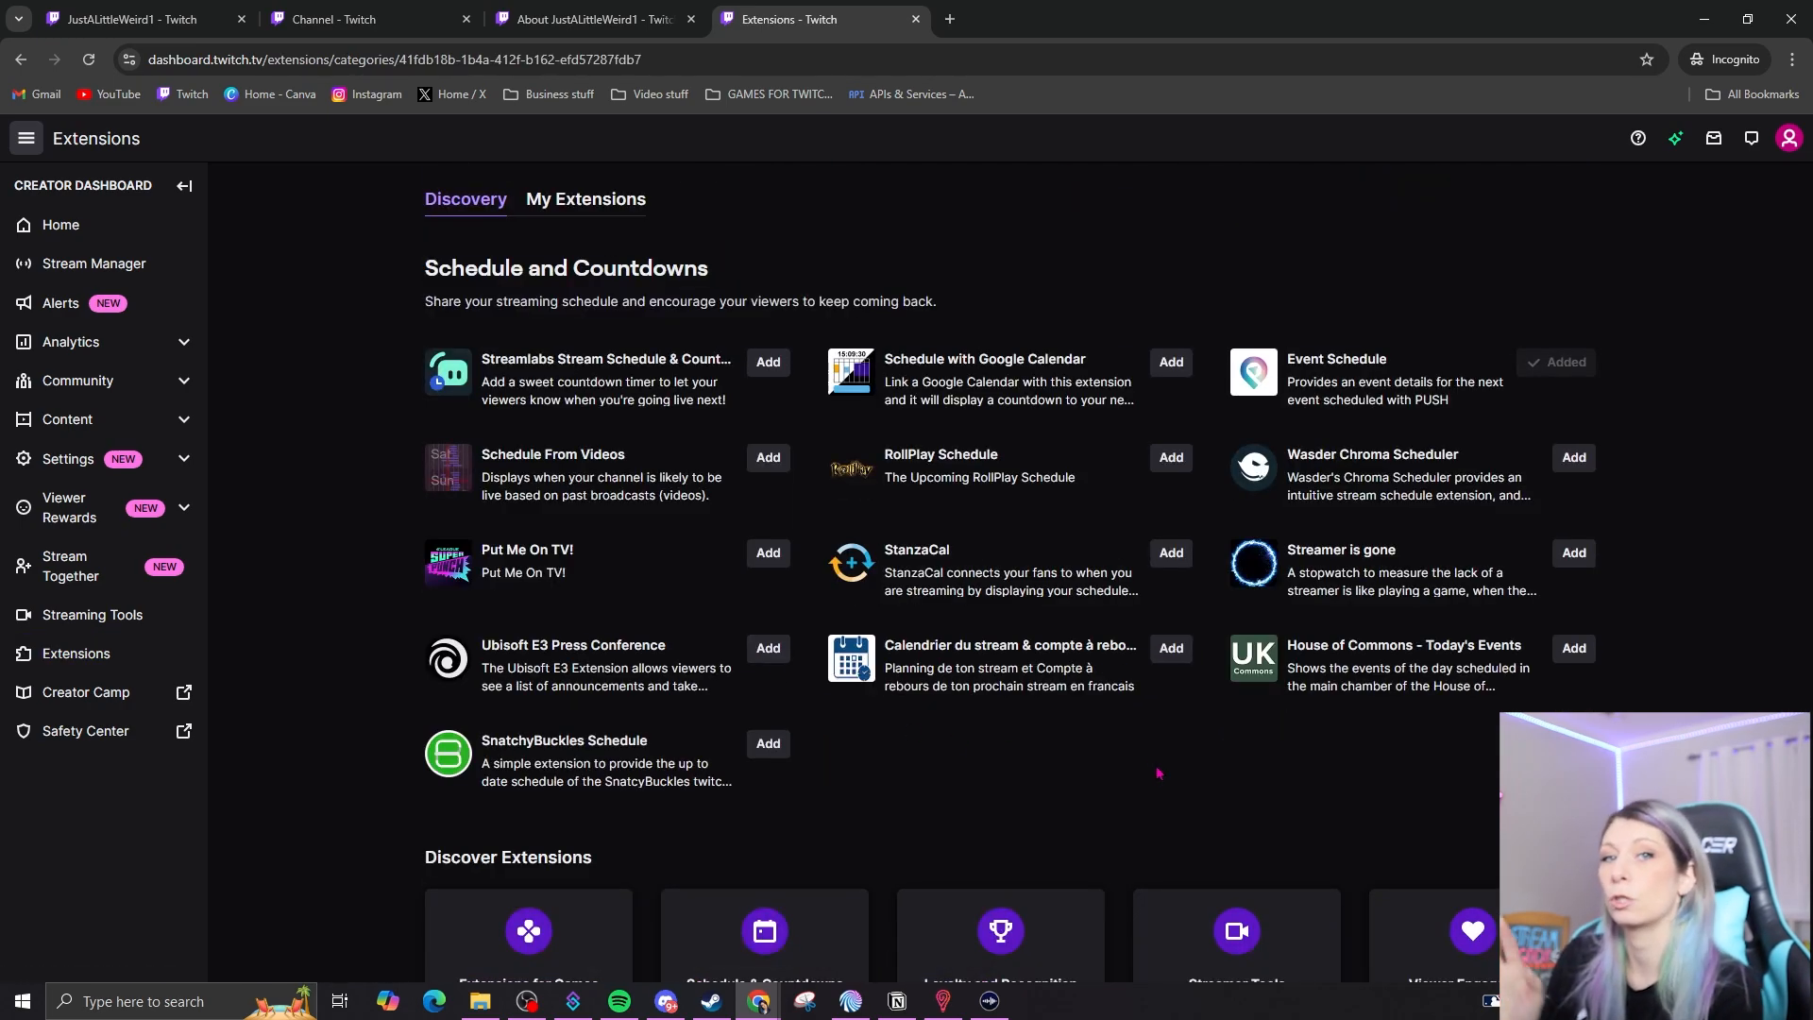
{"action": "left_click", "coordinate": [736, 570]}
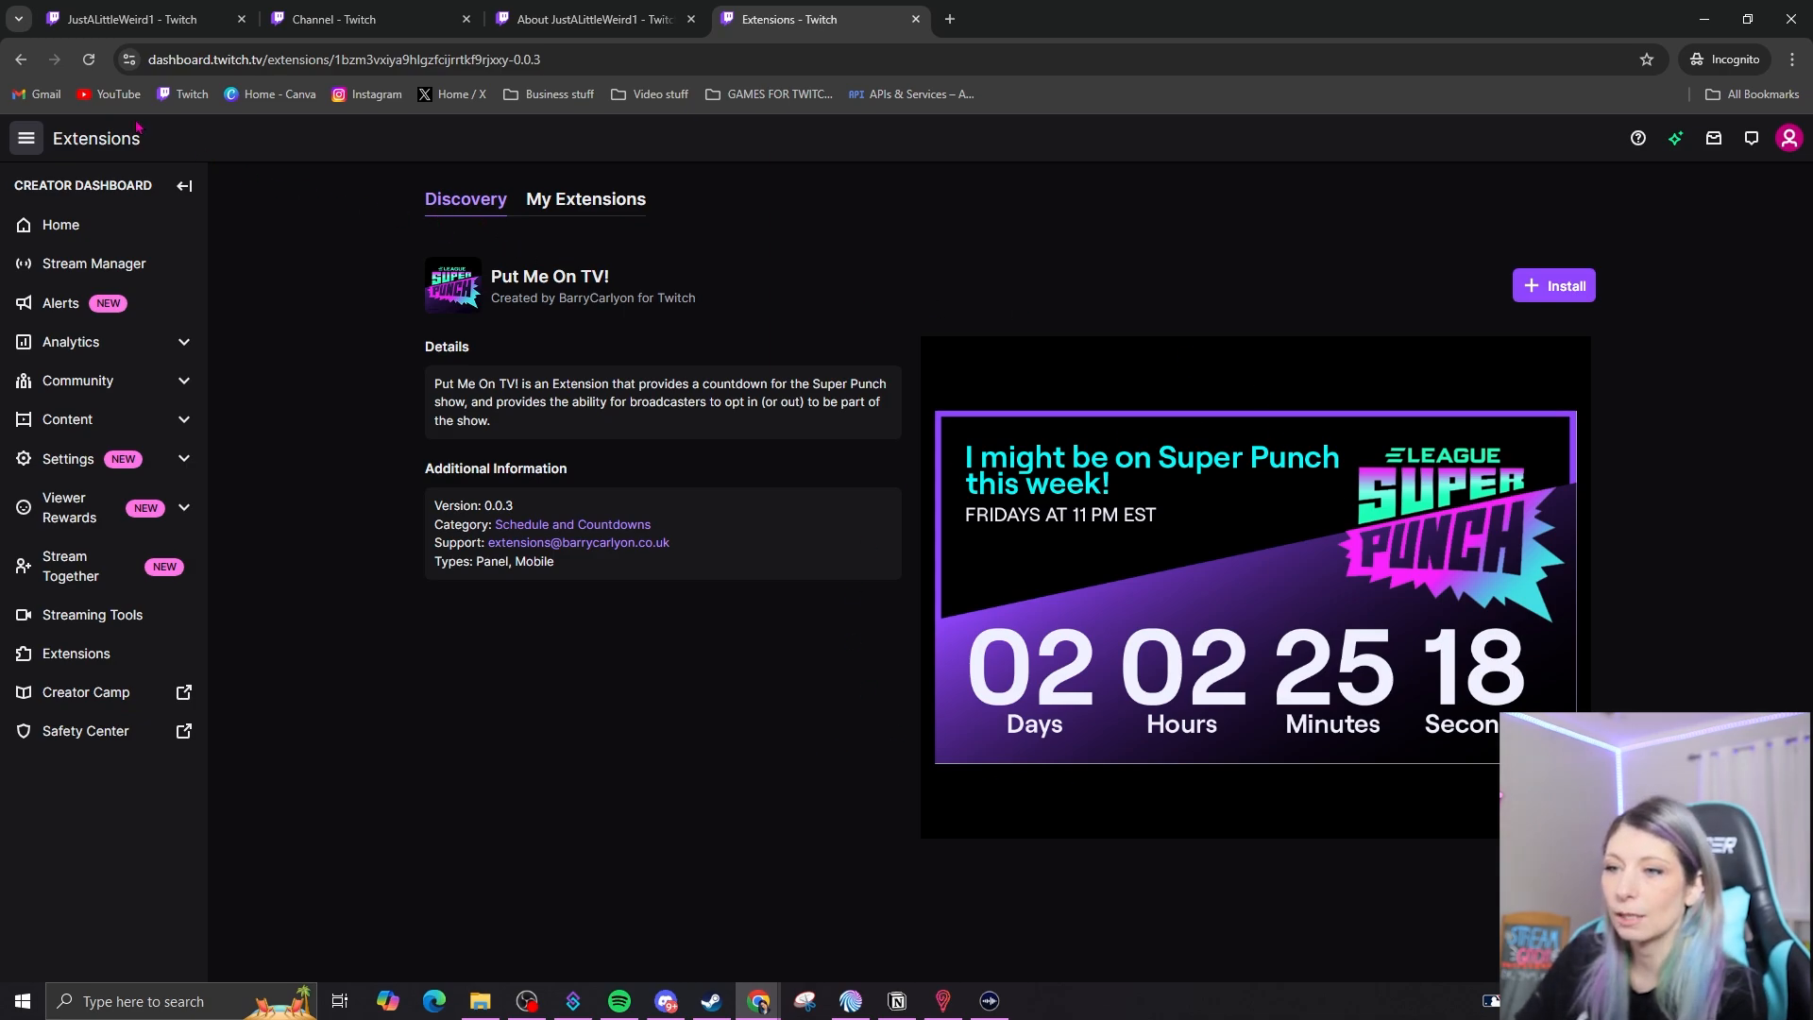
{"action": "left_click", "coordinate": [21, 58]}
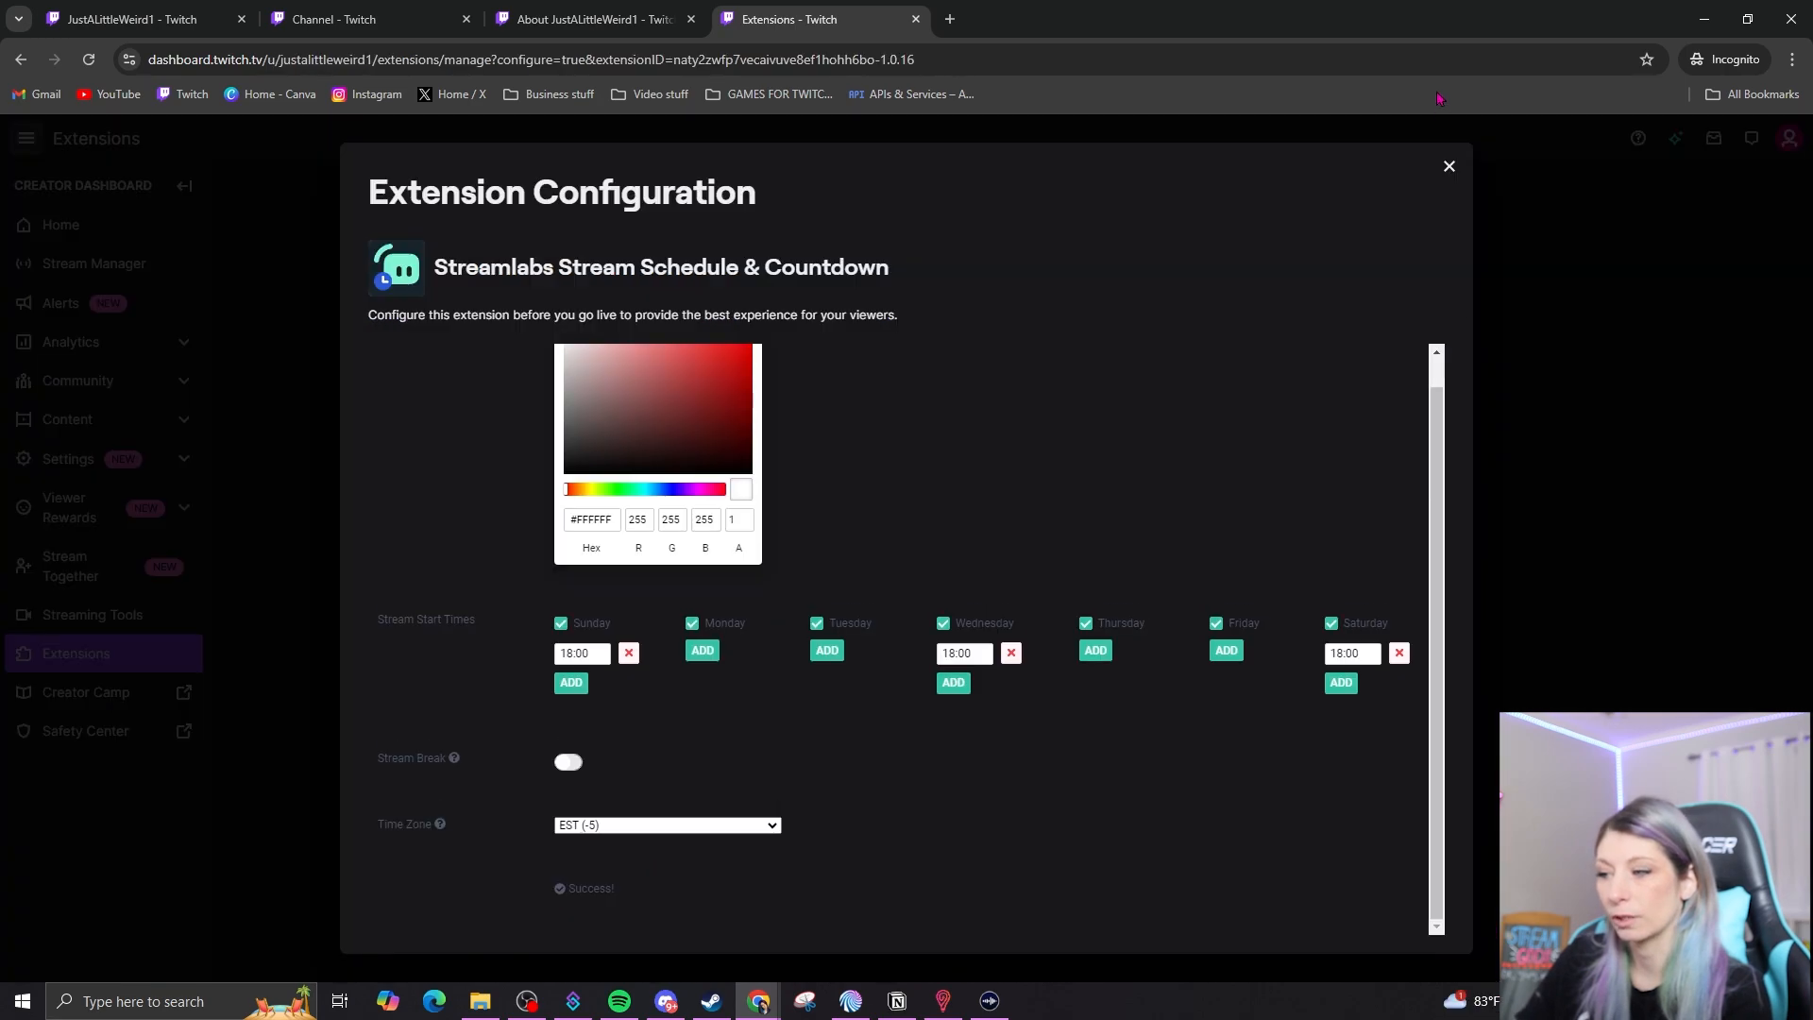
Close the Streamlabs schedule configuration and save a portrait photo as the profile picture in the account settings
{"action": "left_click", "coordinate": [1448, 167]}
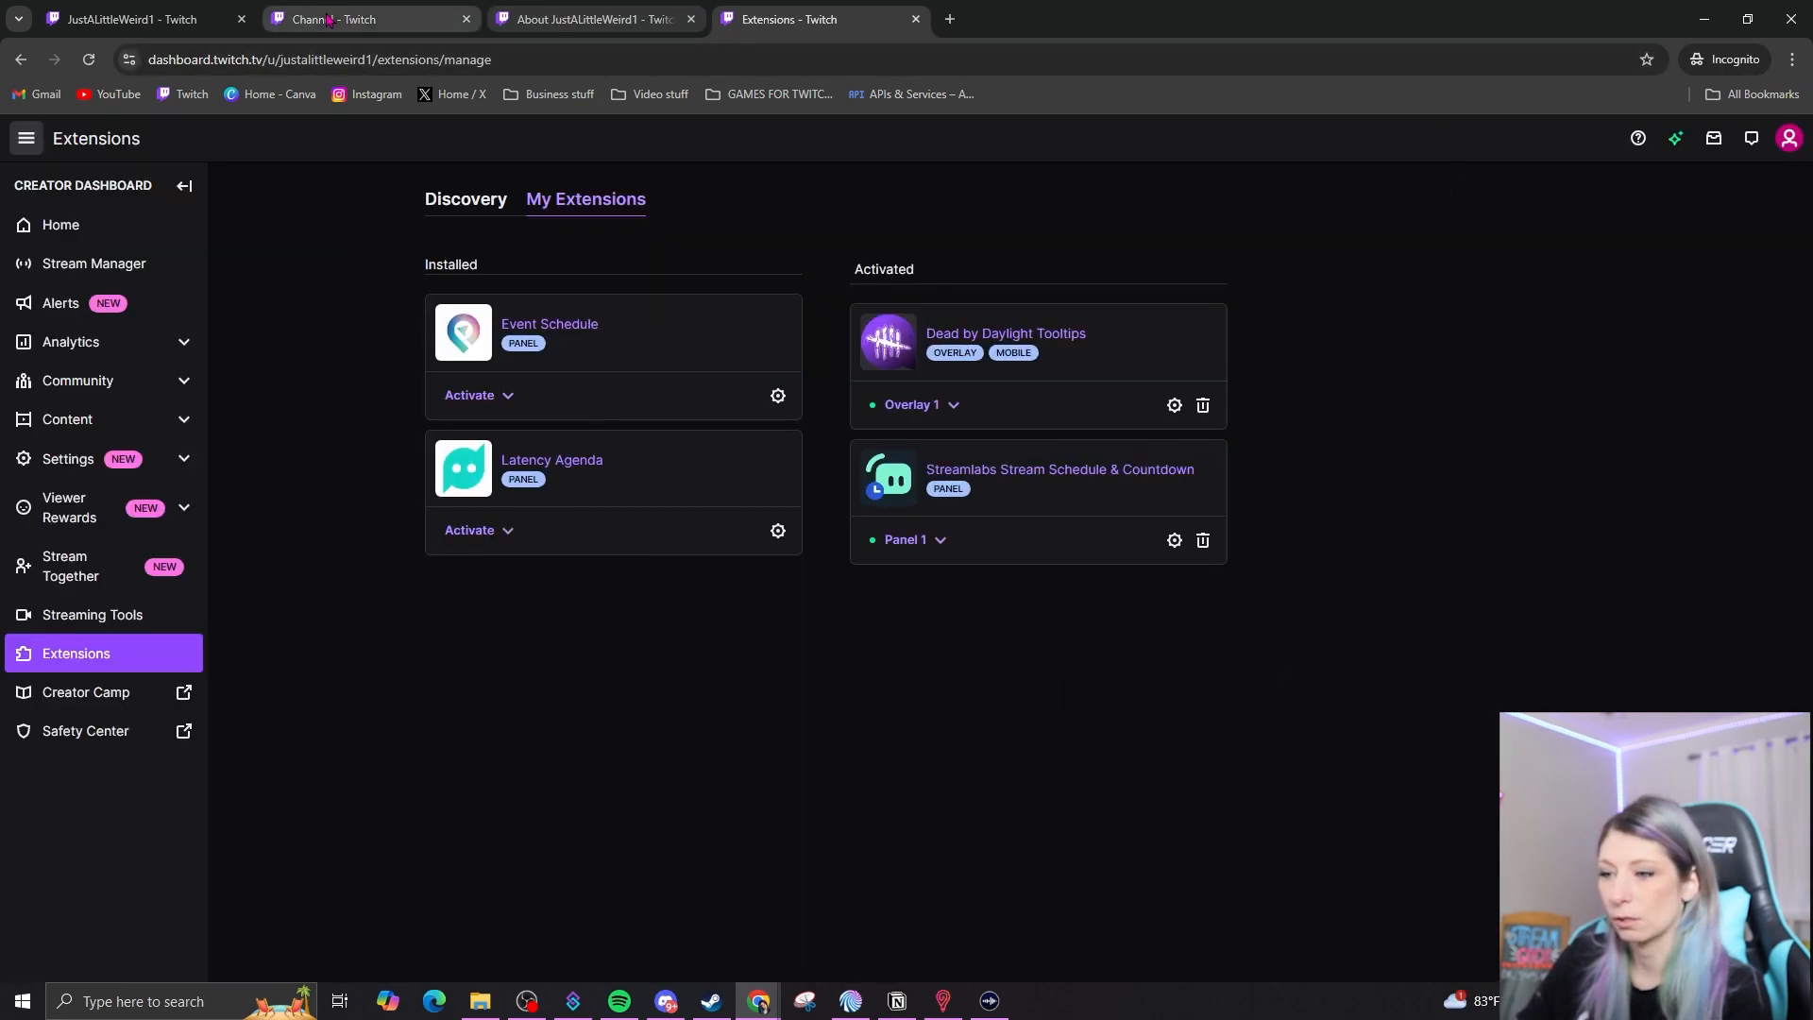
{"action": "left_click", "coordinate": [590, 19]}
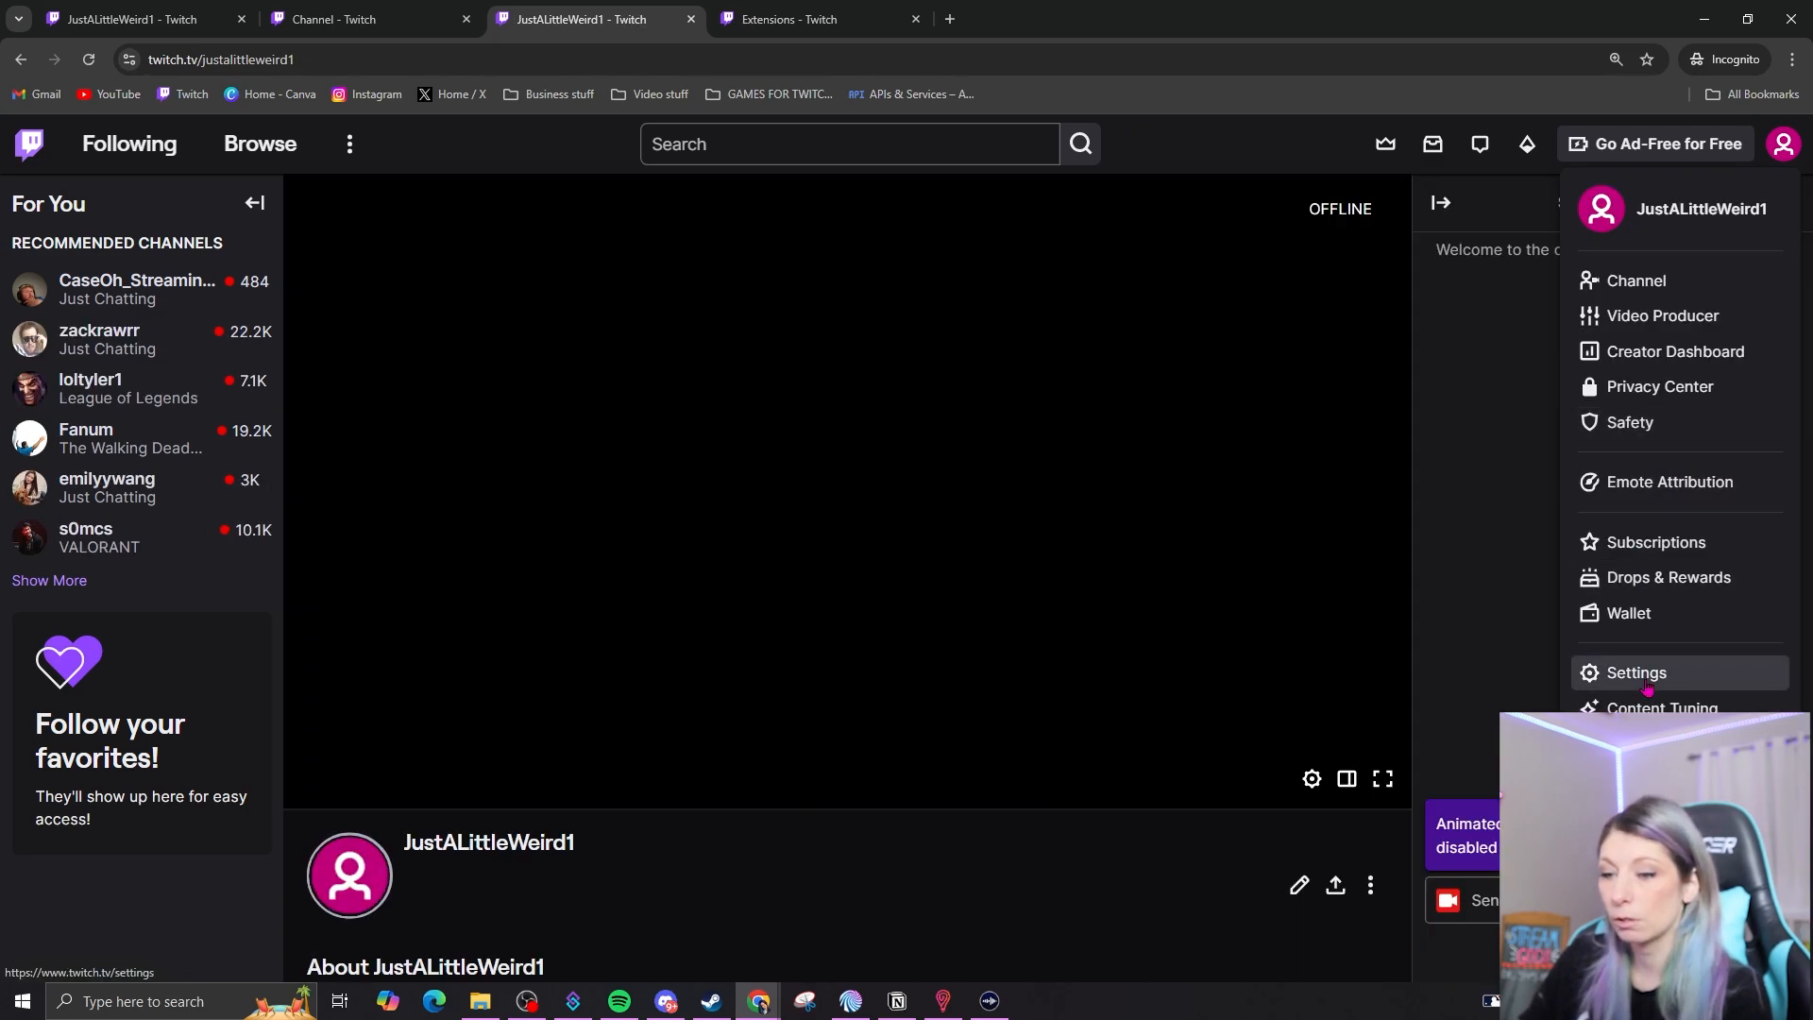
{"action": "left_click", "coordinate": [1643, 673]}
{"action": "left_click", "coordinate": [529, 444]}
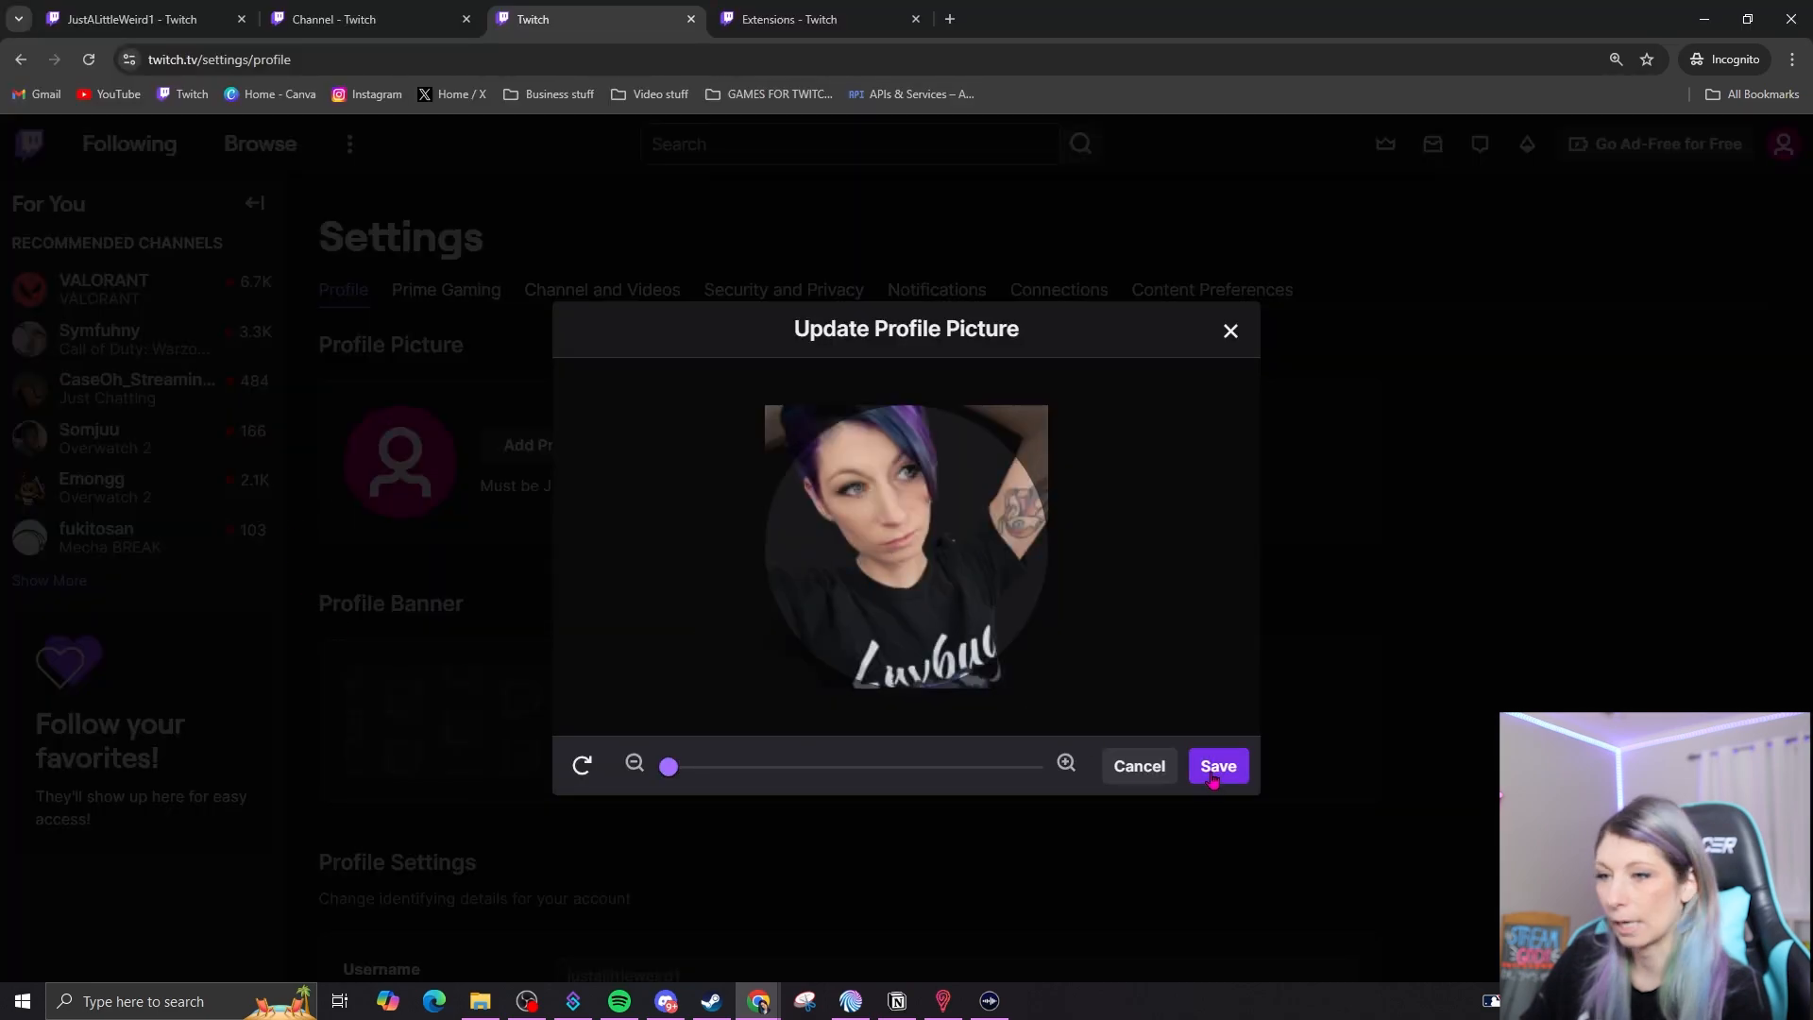
{"action": "left_click", "coordinate": [1218, 766]}
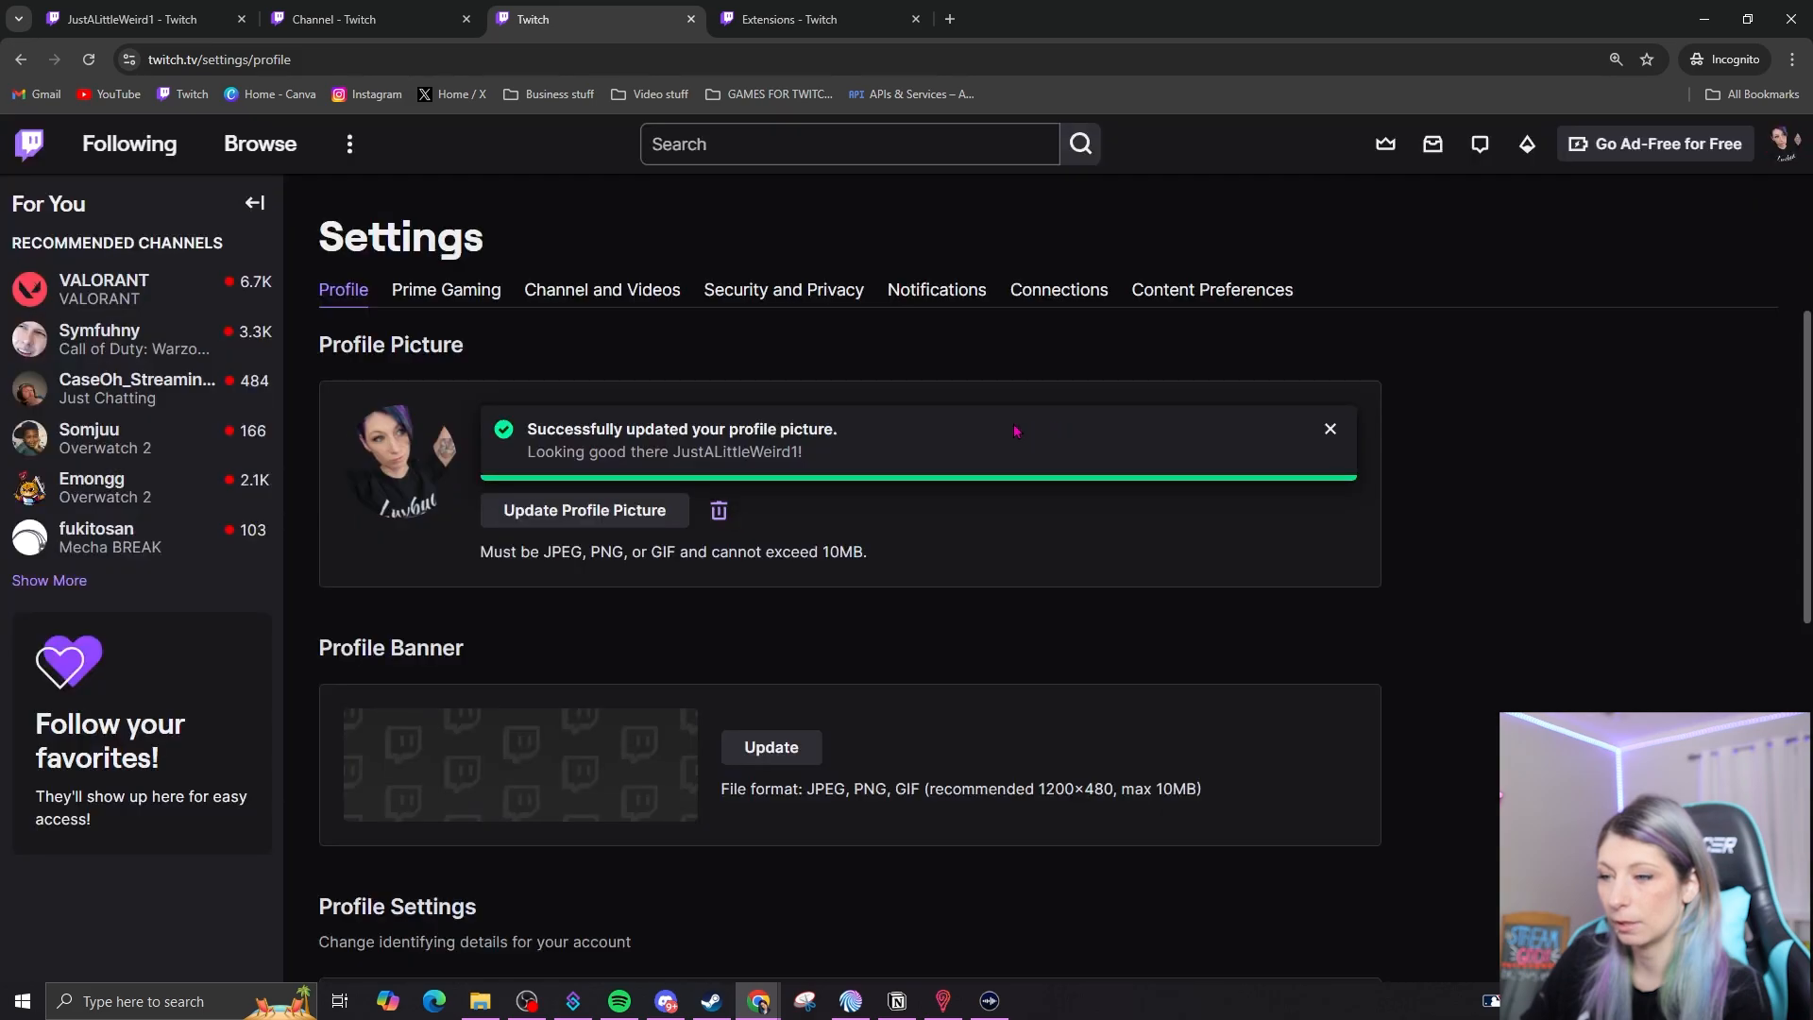
Upload the image staticoffline as the profile banner
{"action": "scroll", "coordinate": [1046, 564], "scroll_direction": "down", "scroll_amount": 4}
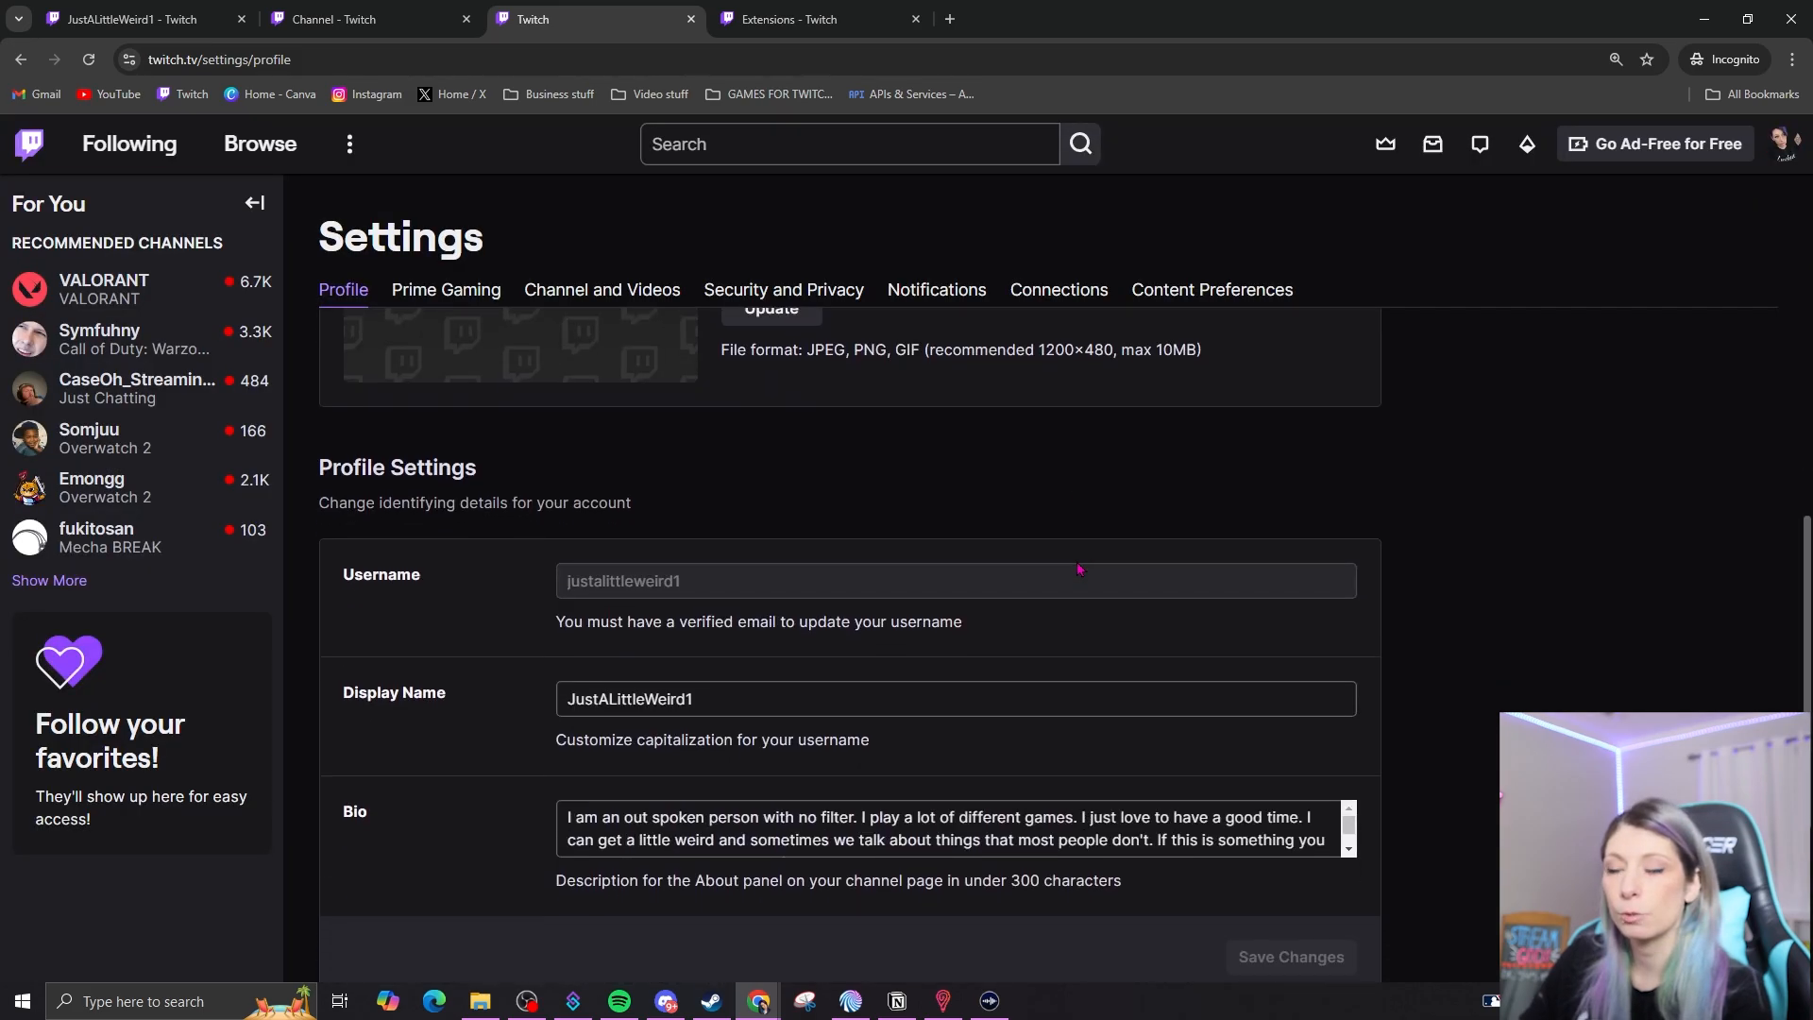
{"action": "scroll", "coordinate": [1077, 570], "scroll_direction": "up", "scroll_amount": 3}
{"action": "left_click", "coordinate": [767, 652]}
{"action": "left_click", "coordinate": [292, 161]}
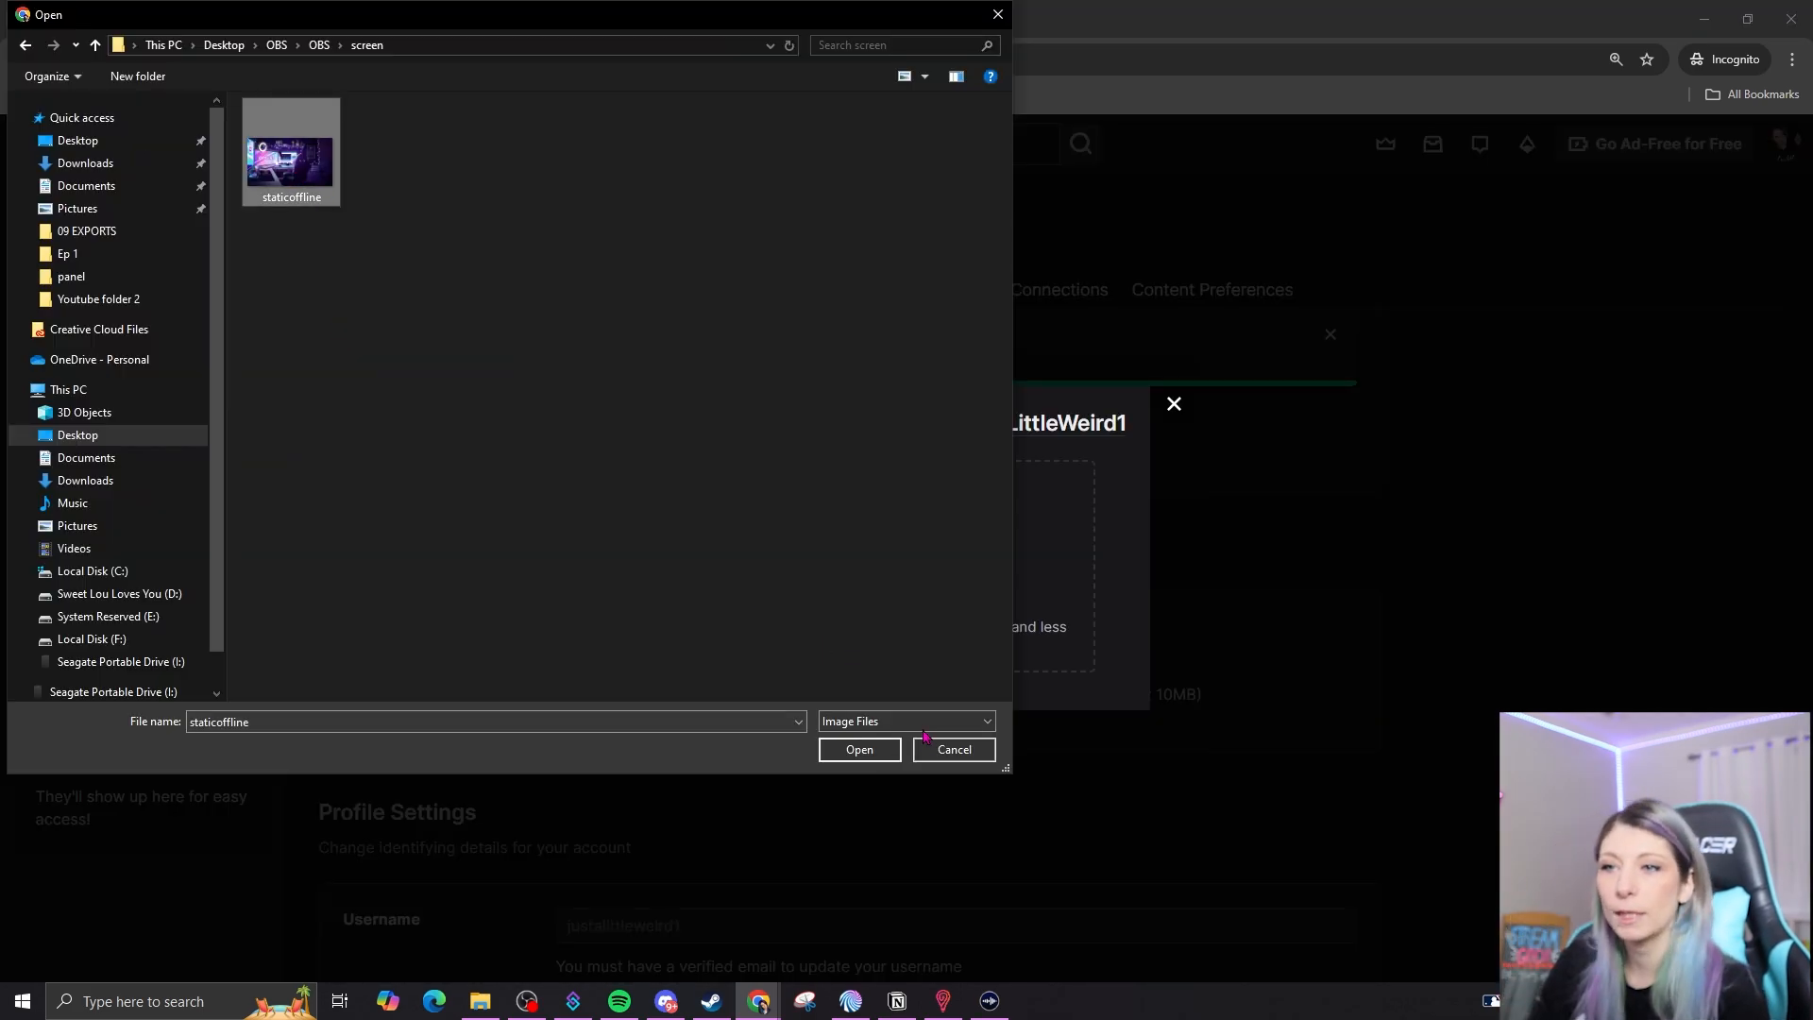
{"action": "left_click", "coordinate": [872, 751]}
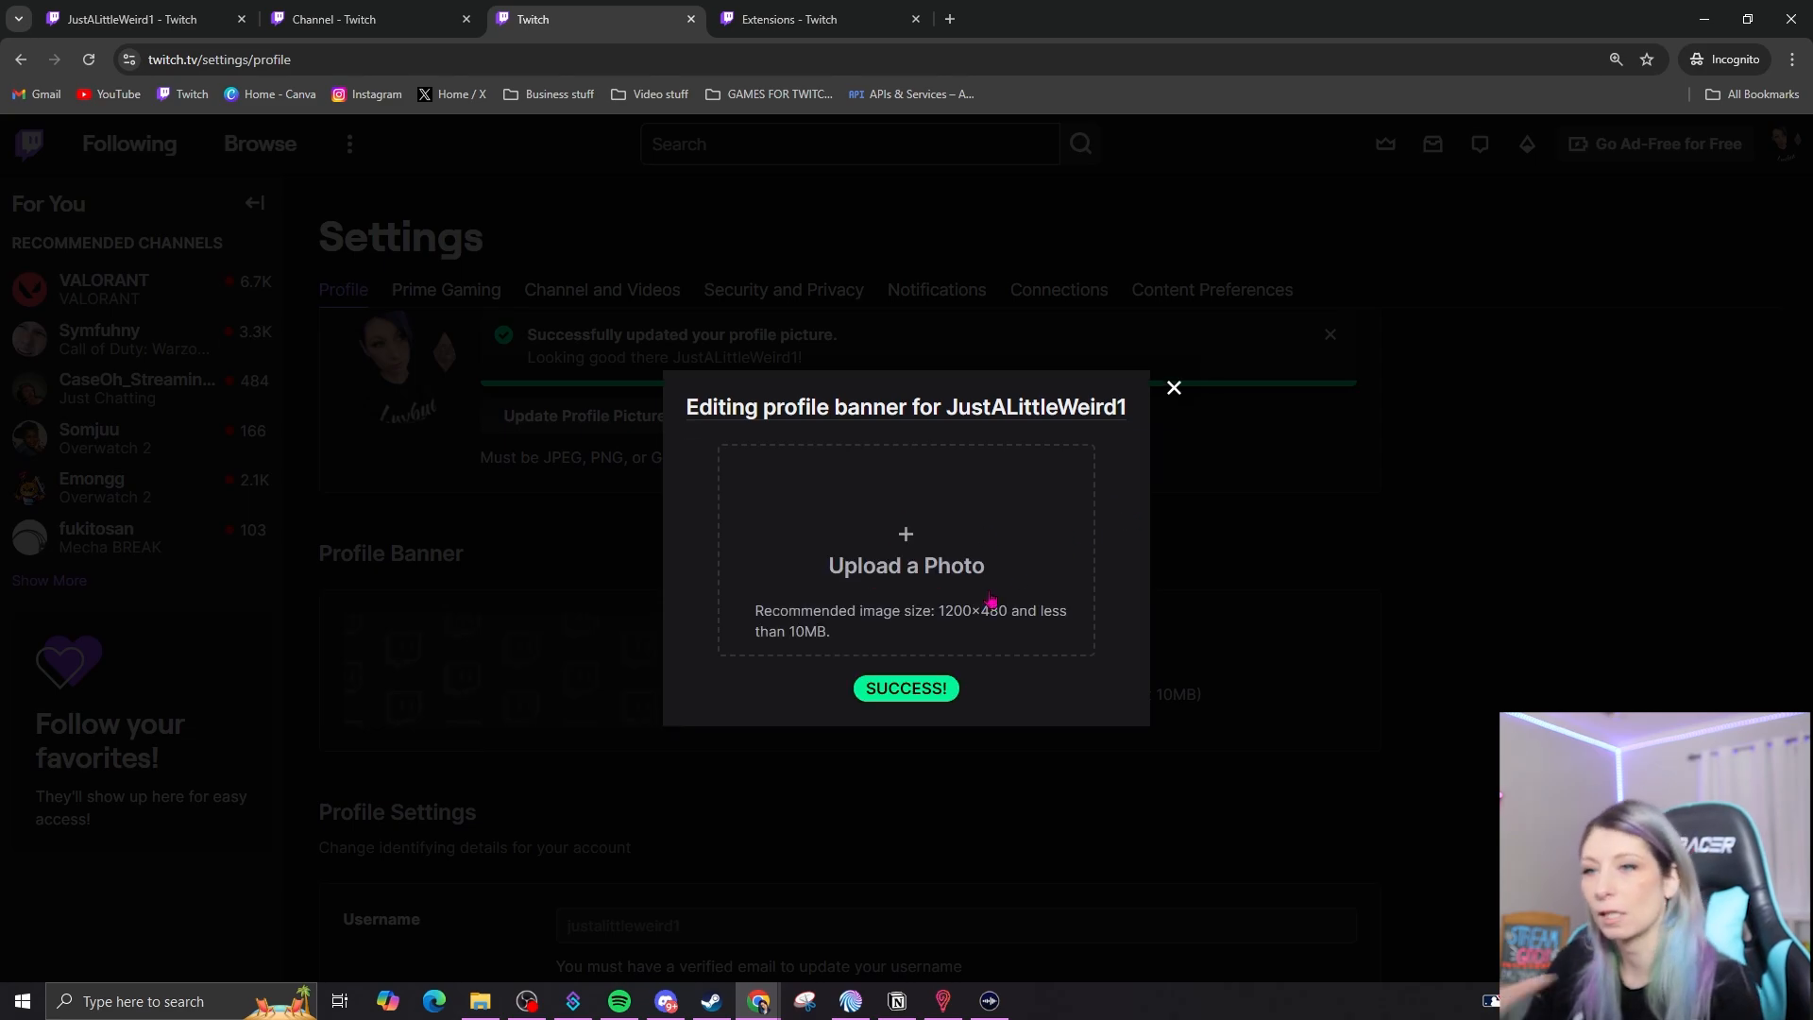
Review the remaining profile settings, the Prime Gaming page and the channel's About settings
{"action": "scroll", "coordinate": [919, 629], "scroll_direction": "down", "scroll_amount": 4}
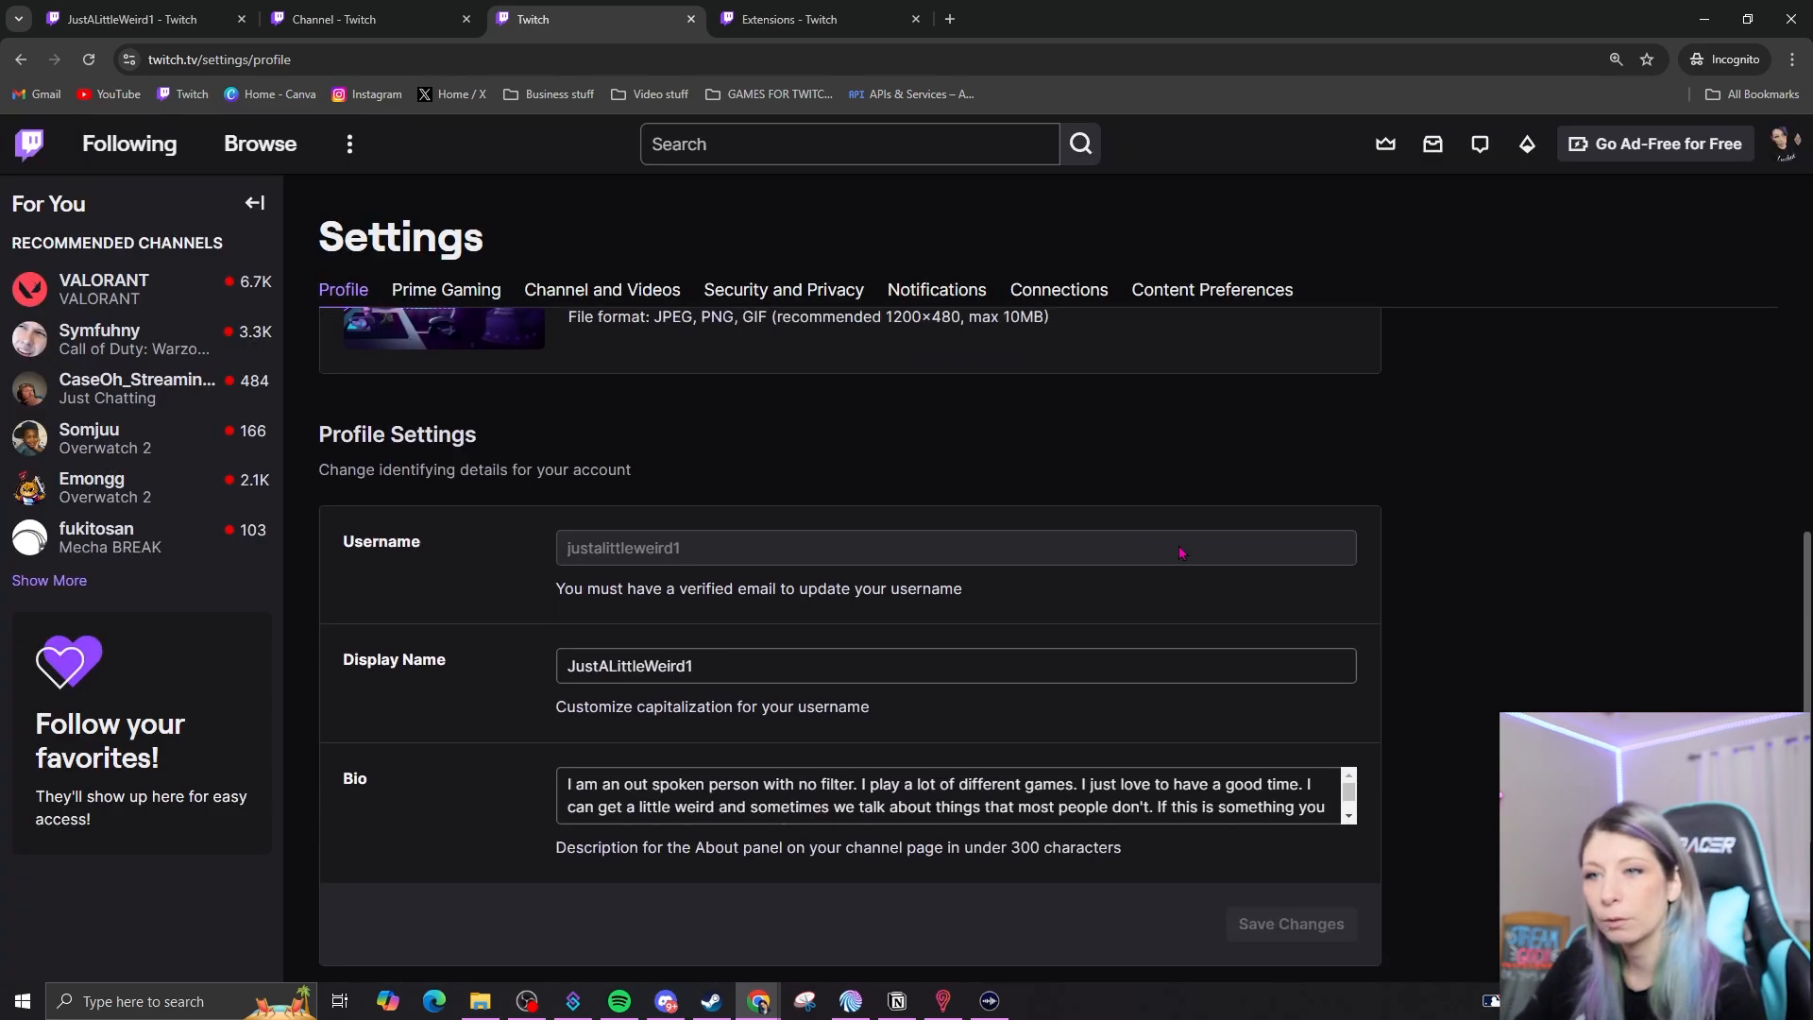
{"action": "scroll", "coordinate": [940, 646], "scroll_direction": "down", "scroll_amount": 3}
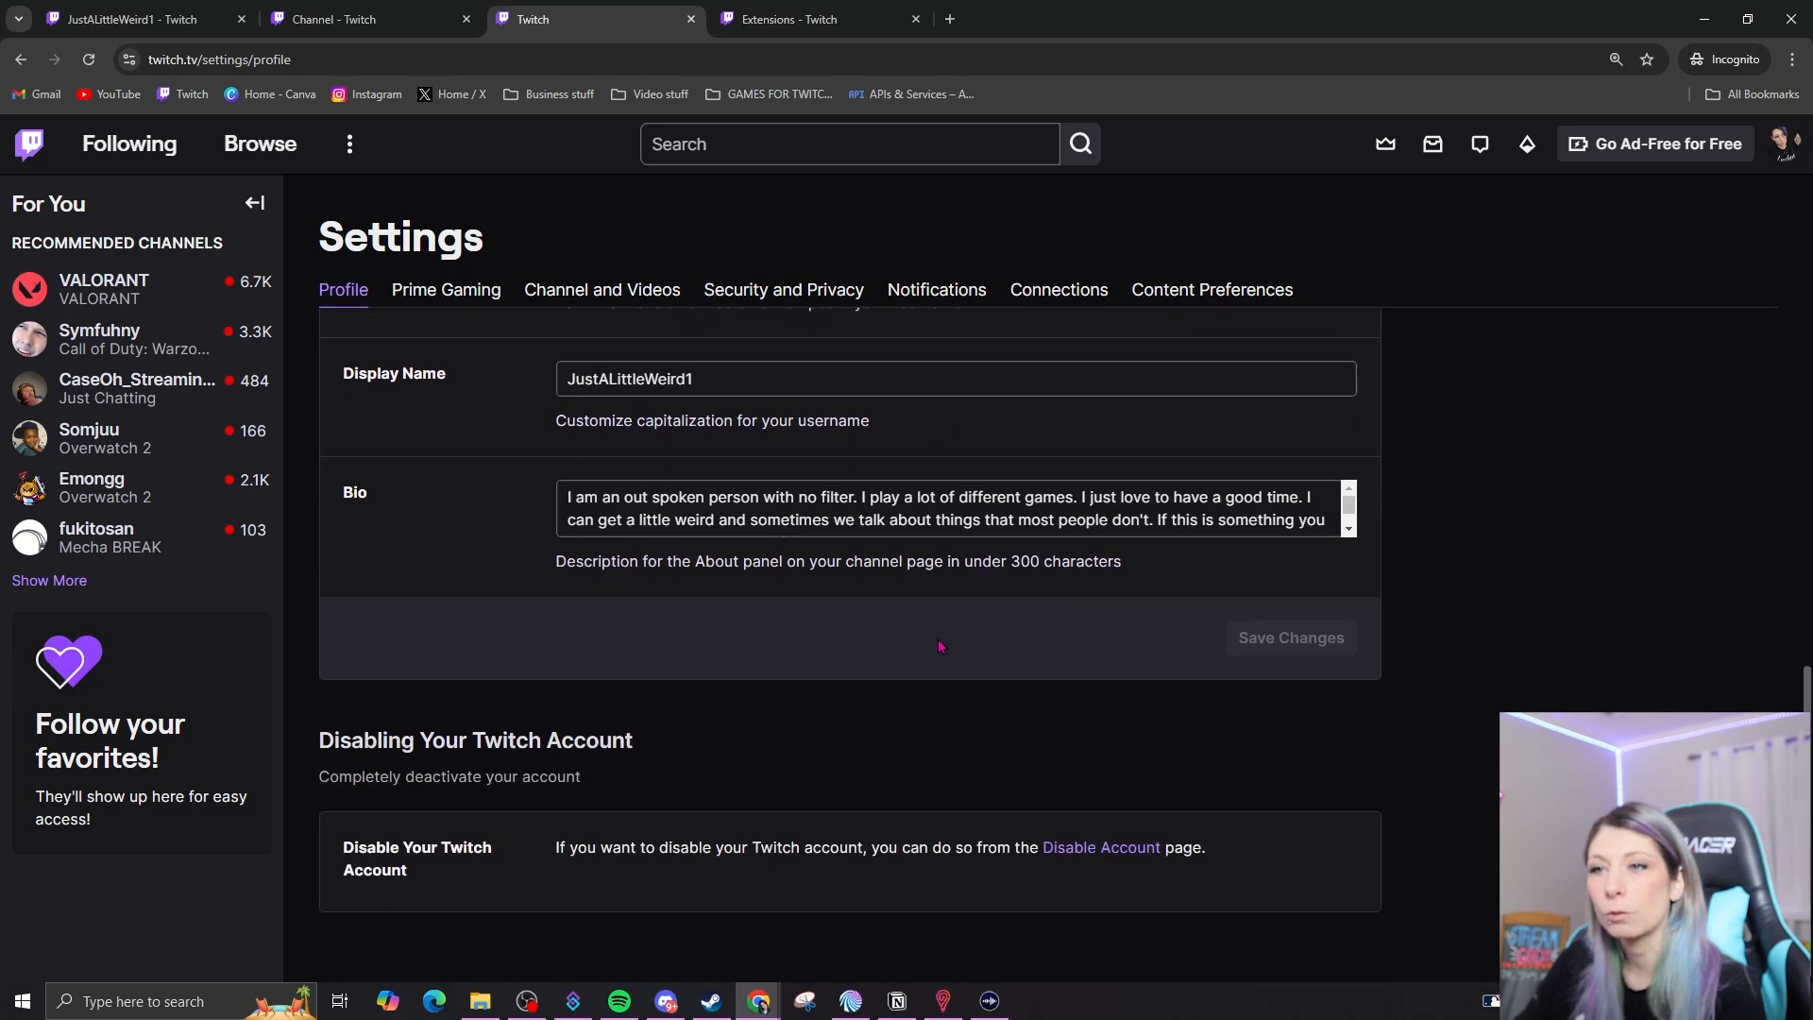
{"action": "scroll", "coordinate": [1546, 561], "scroll_direction": "up", "scroll_amount": 8}
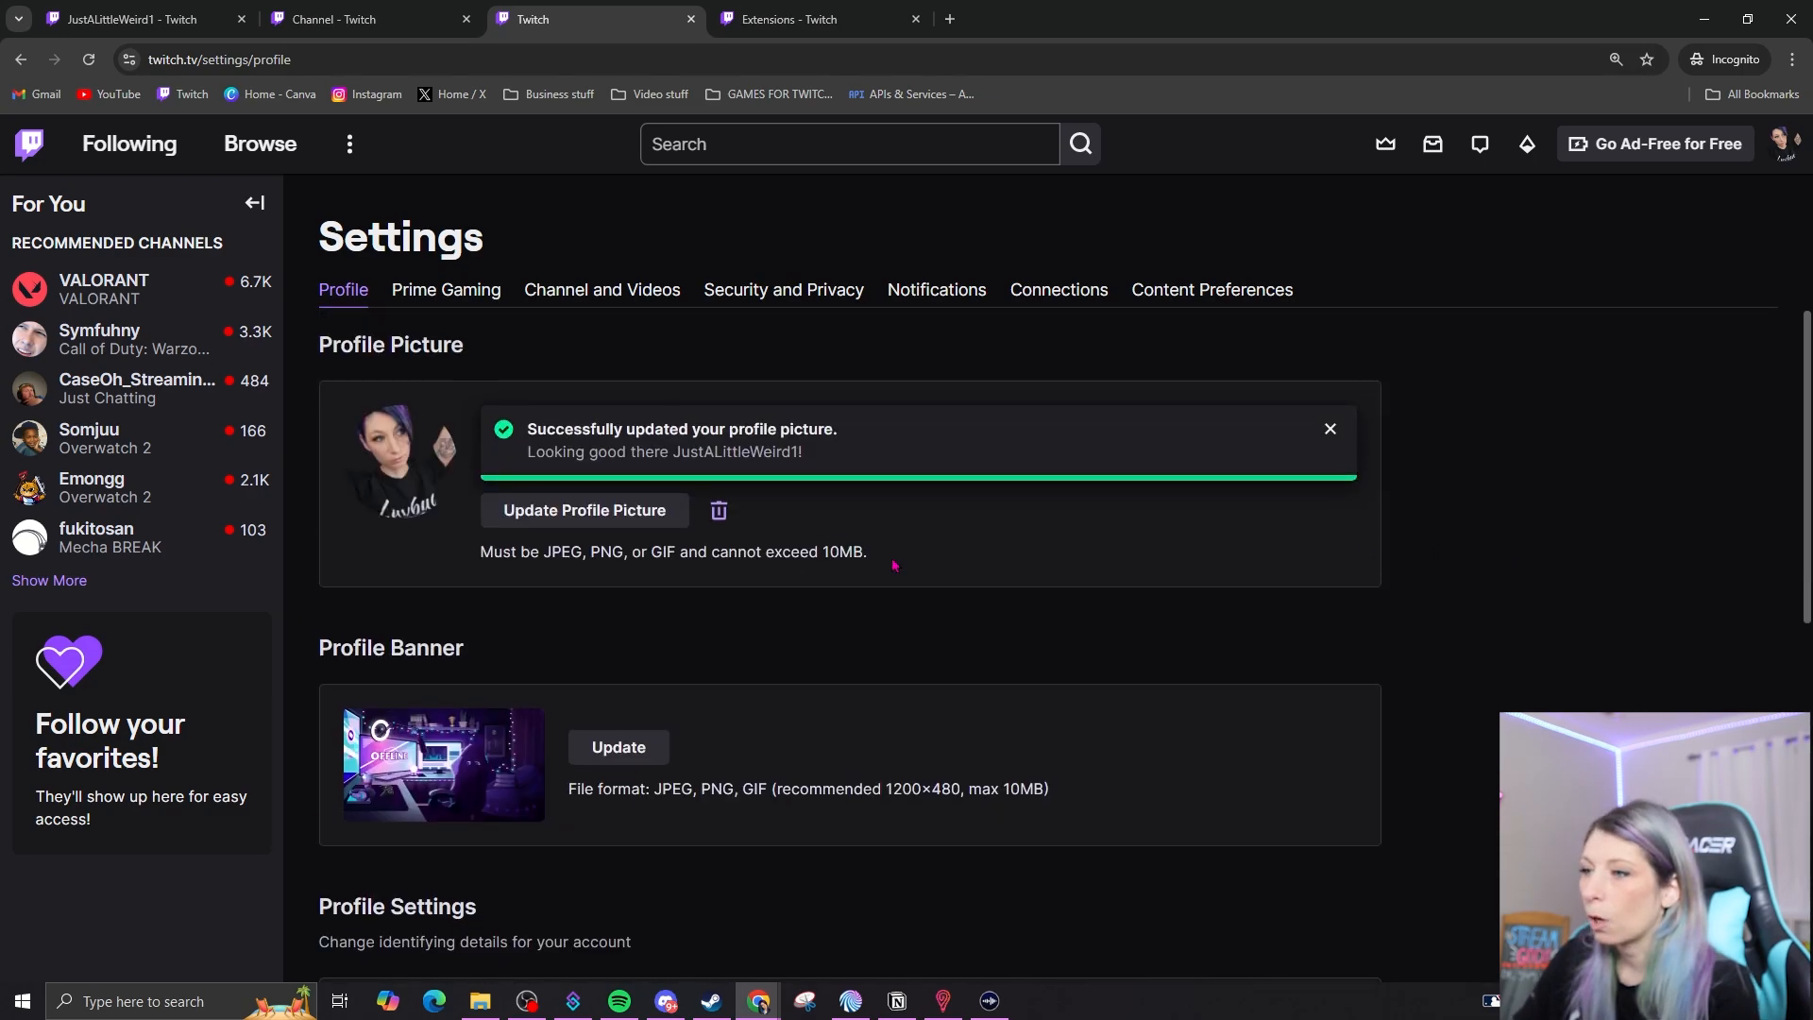
{"action": "left_click", "coordinate": [492, 286]}
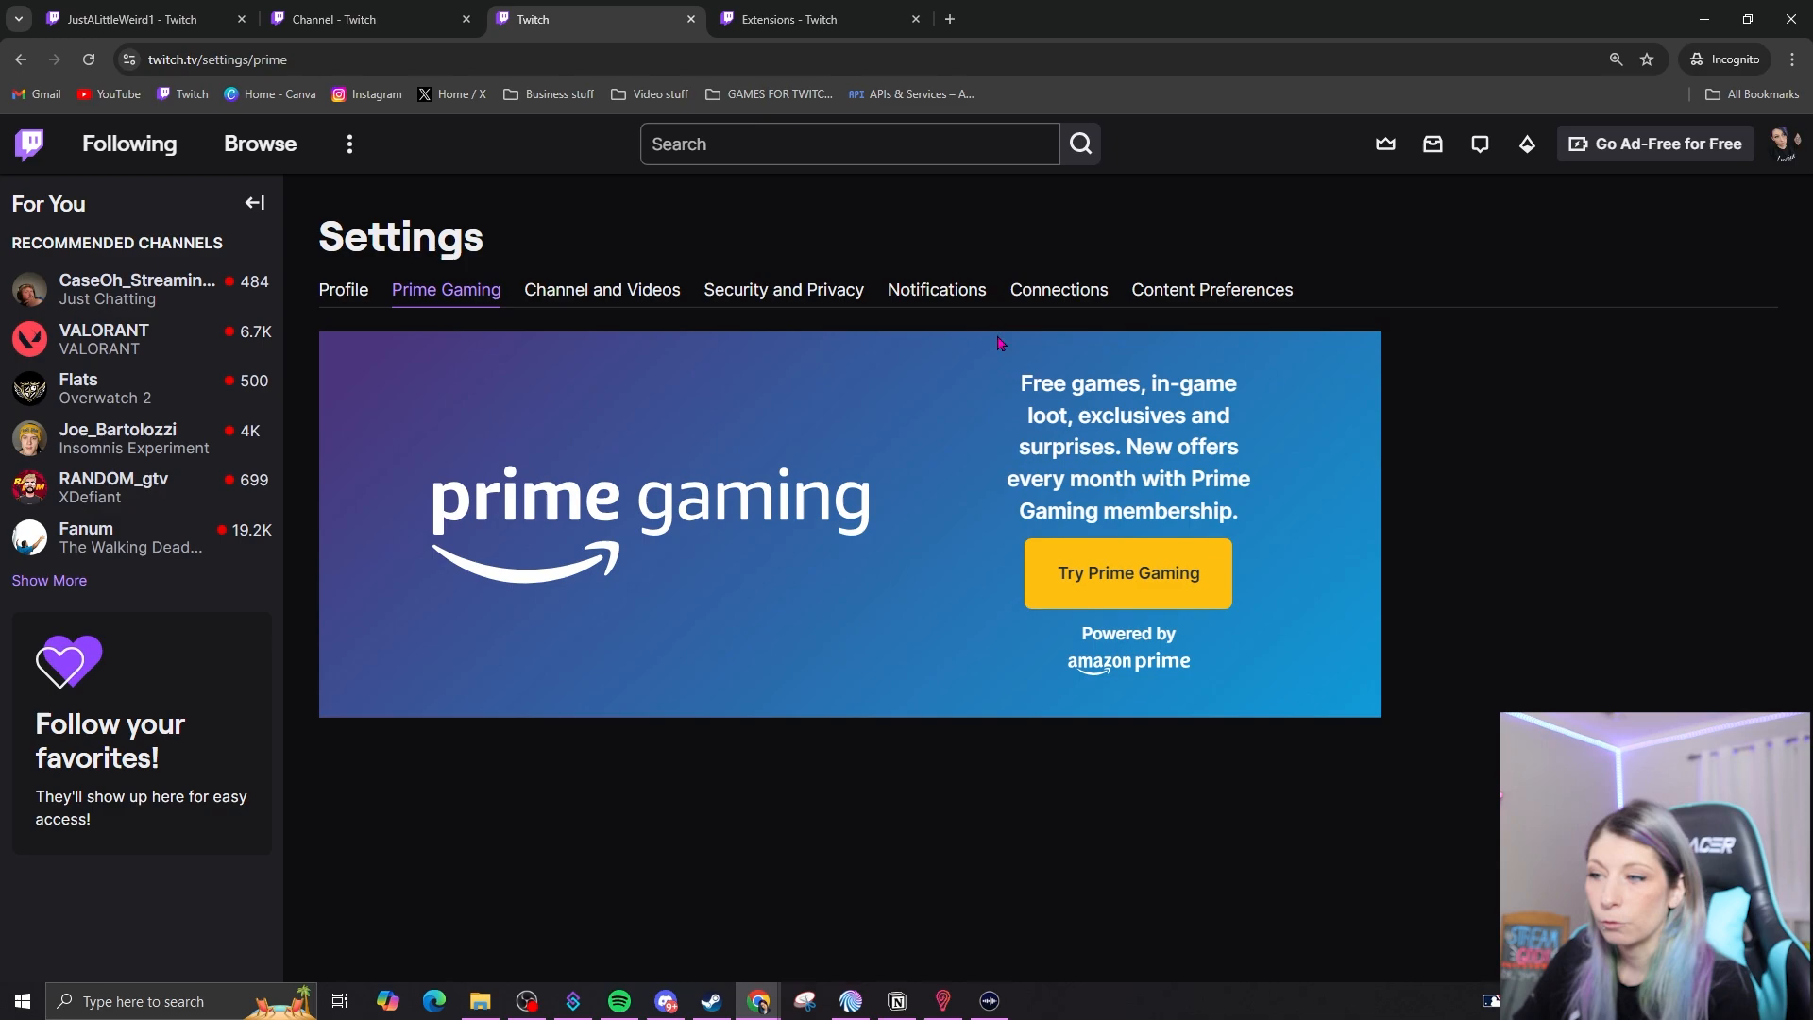
{"action": "left_click", "coordinate": [600, 290]}
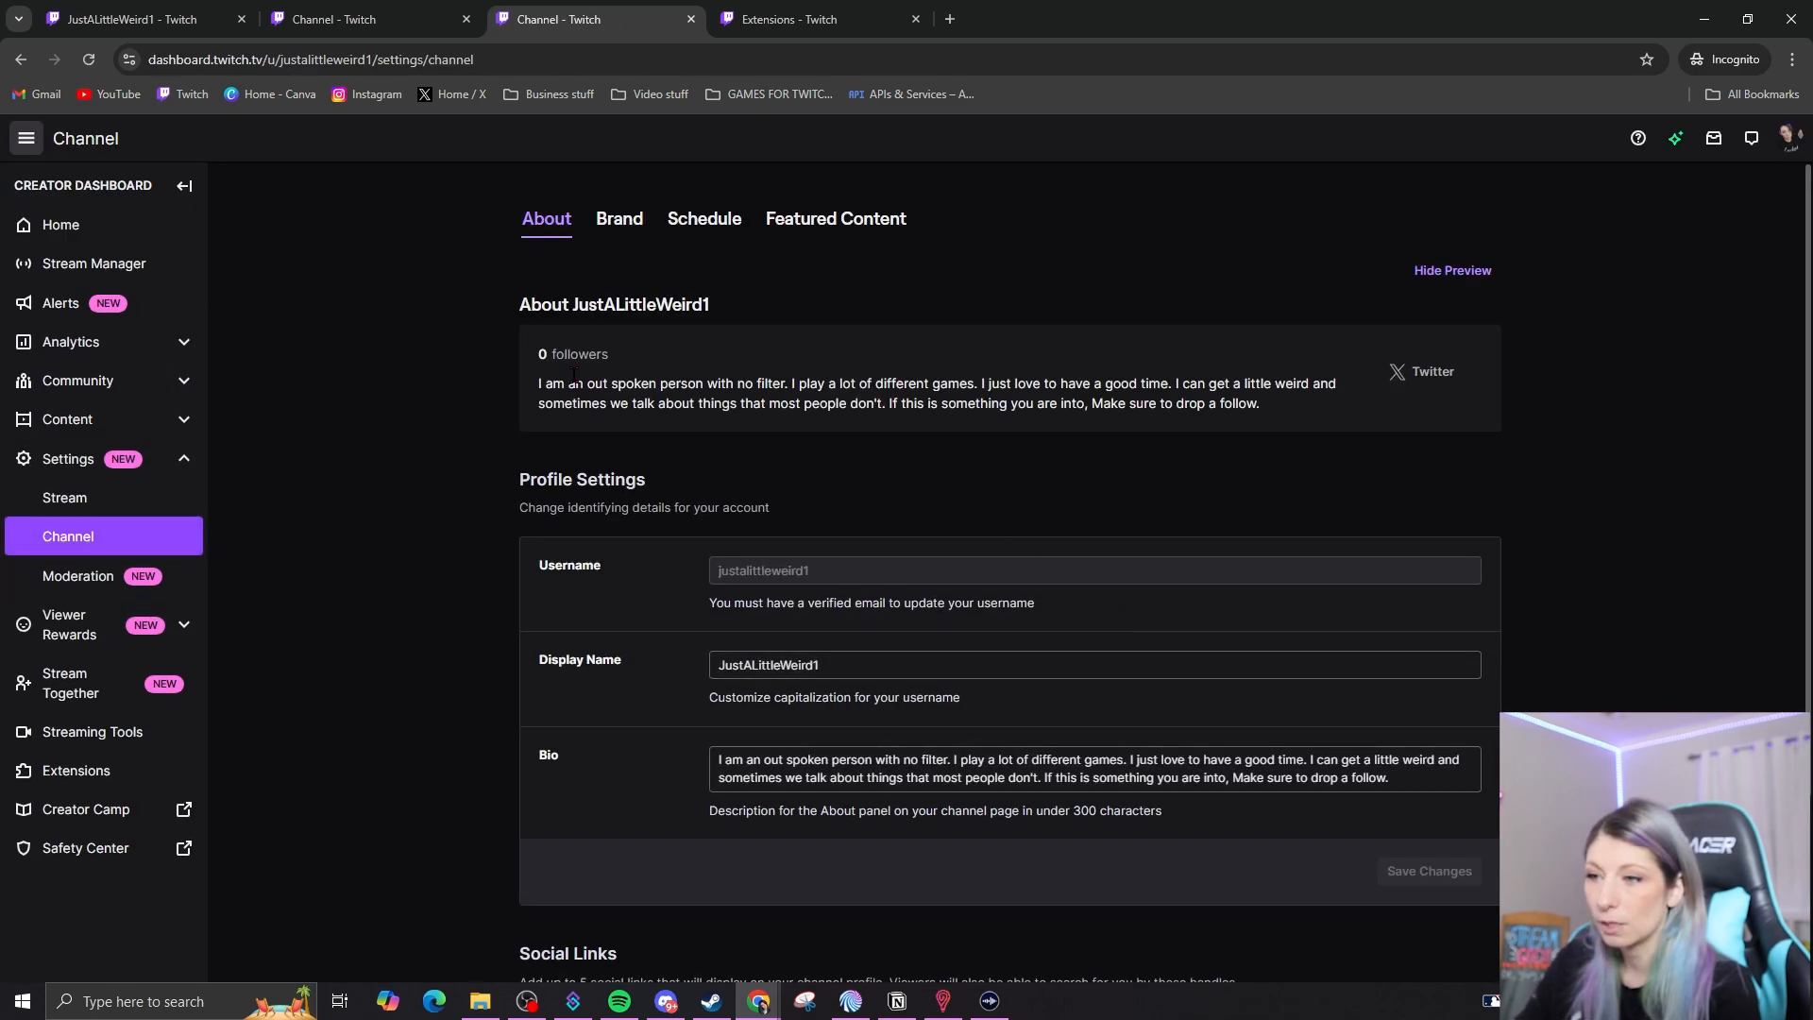
{"action": "scroll", "coordinate": [1250, 466], "scroll_direction": "down", "scroll_amount": 3}
{"action": "scroll", "coordinate": [1509, 535], "scroll_direction": "up", "scroll_amount": 3}
Set the profile accent color to purple #5C16C5 in the channel's Brand settings
{"action": "left_click", "coordinate": [620, 219]}
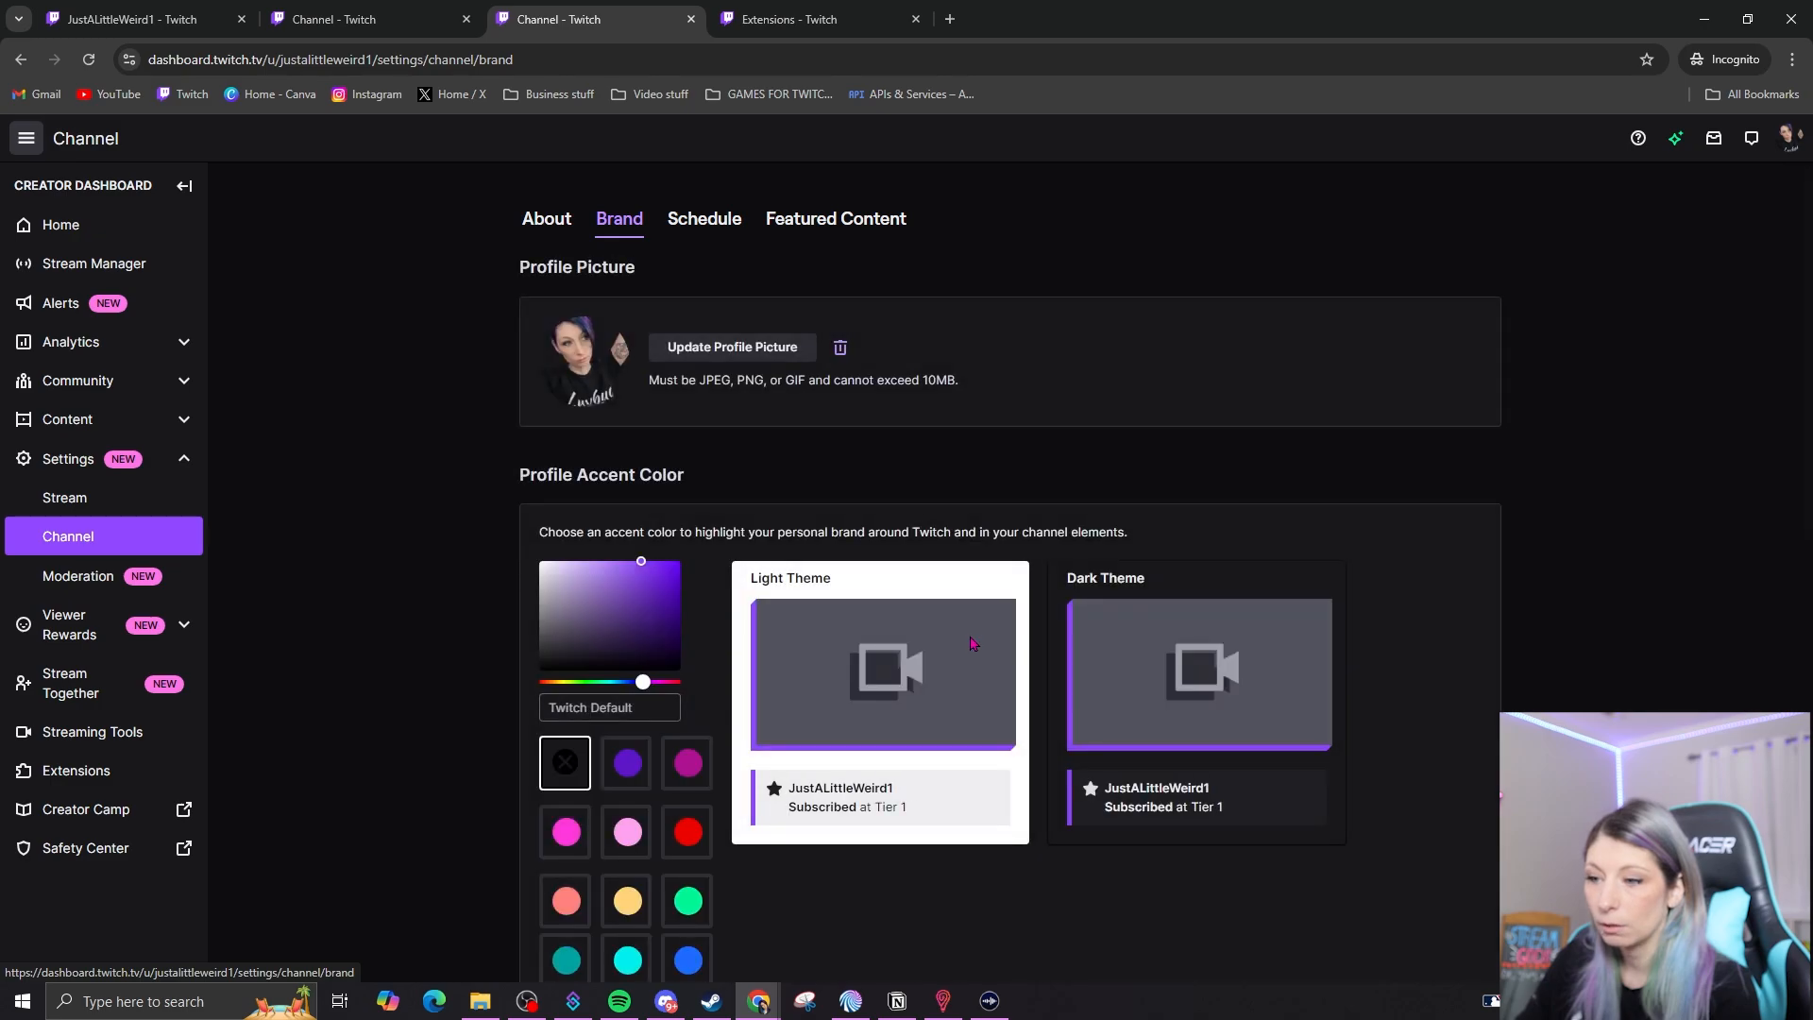
{"action": "scroll", "coordinate": [1486, 689], "scroll_direction": "down", "scroll_amount": 4}
{"action": "left_click", "coordinate": [628, 397]}
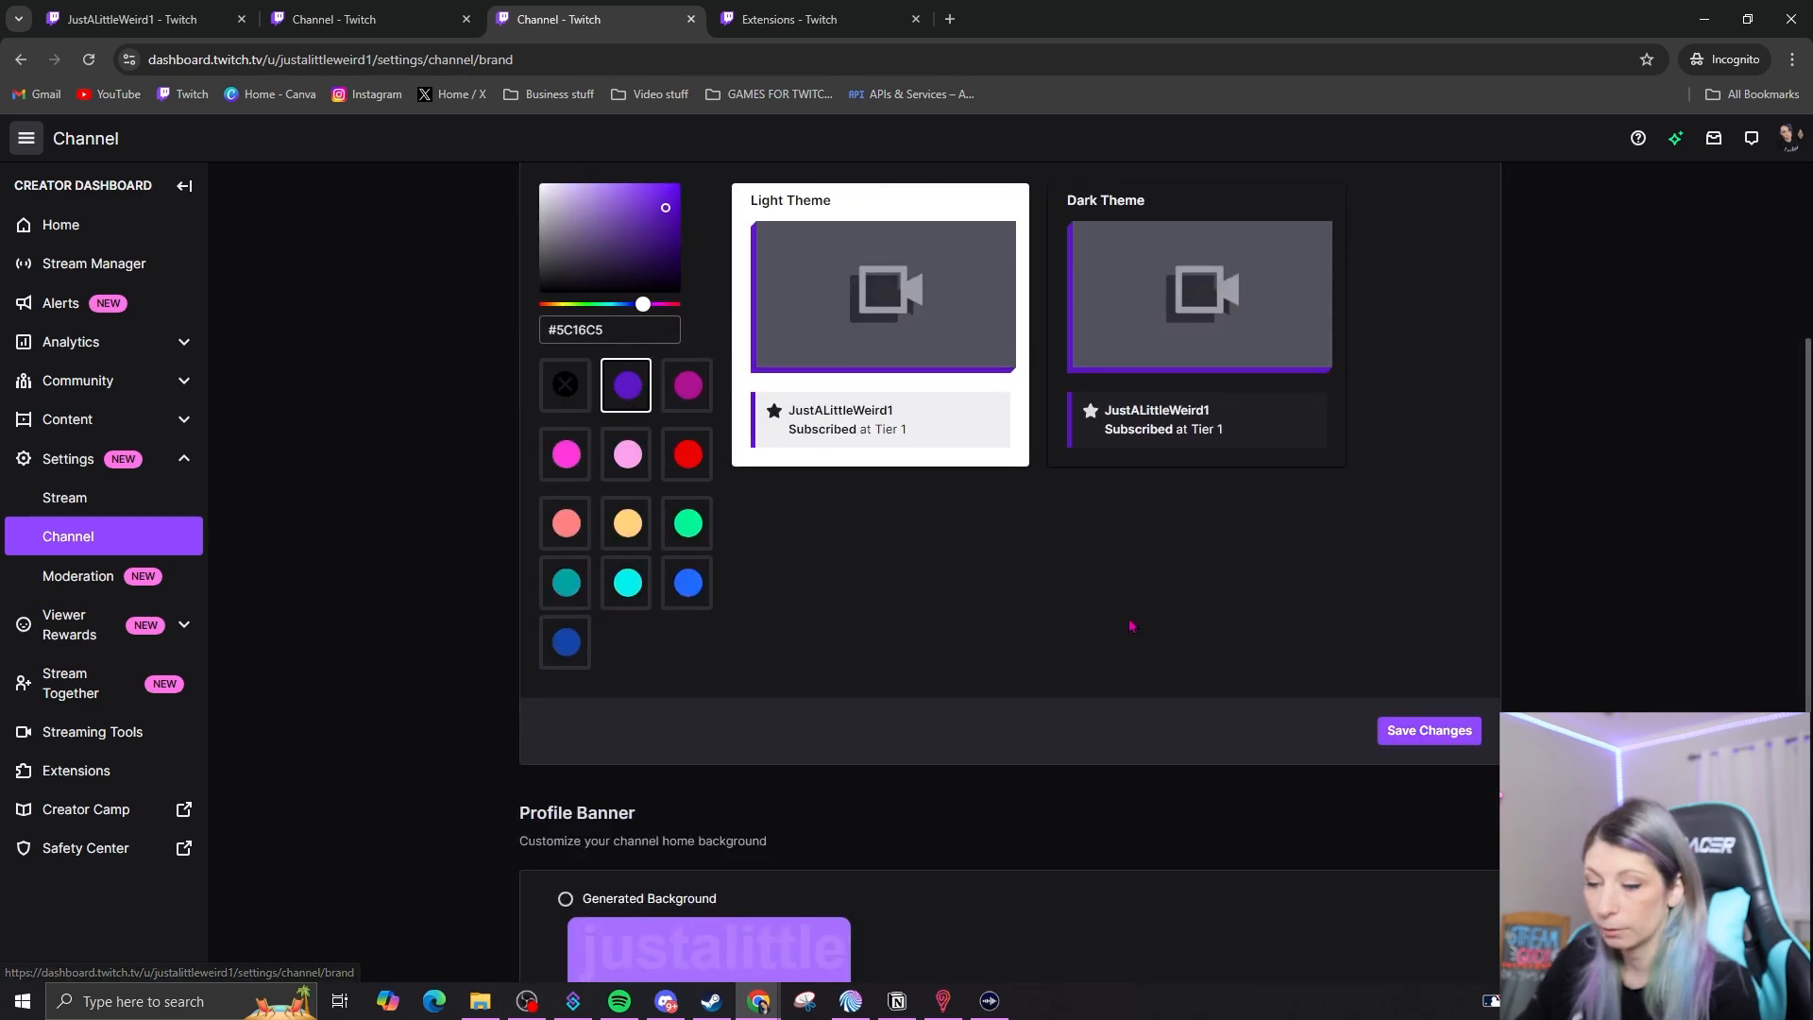
{"action": "scroll", "coordinate": [763, 865], "scroll_direction": "down", "scroll_amount": 6}
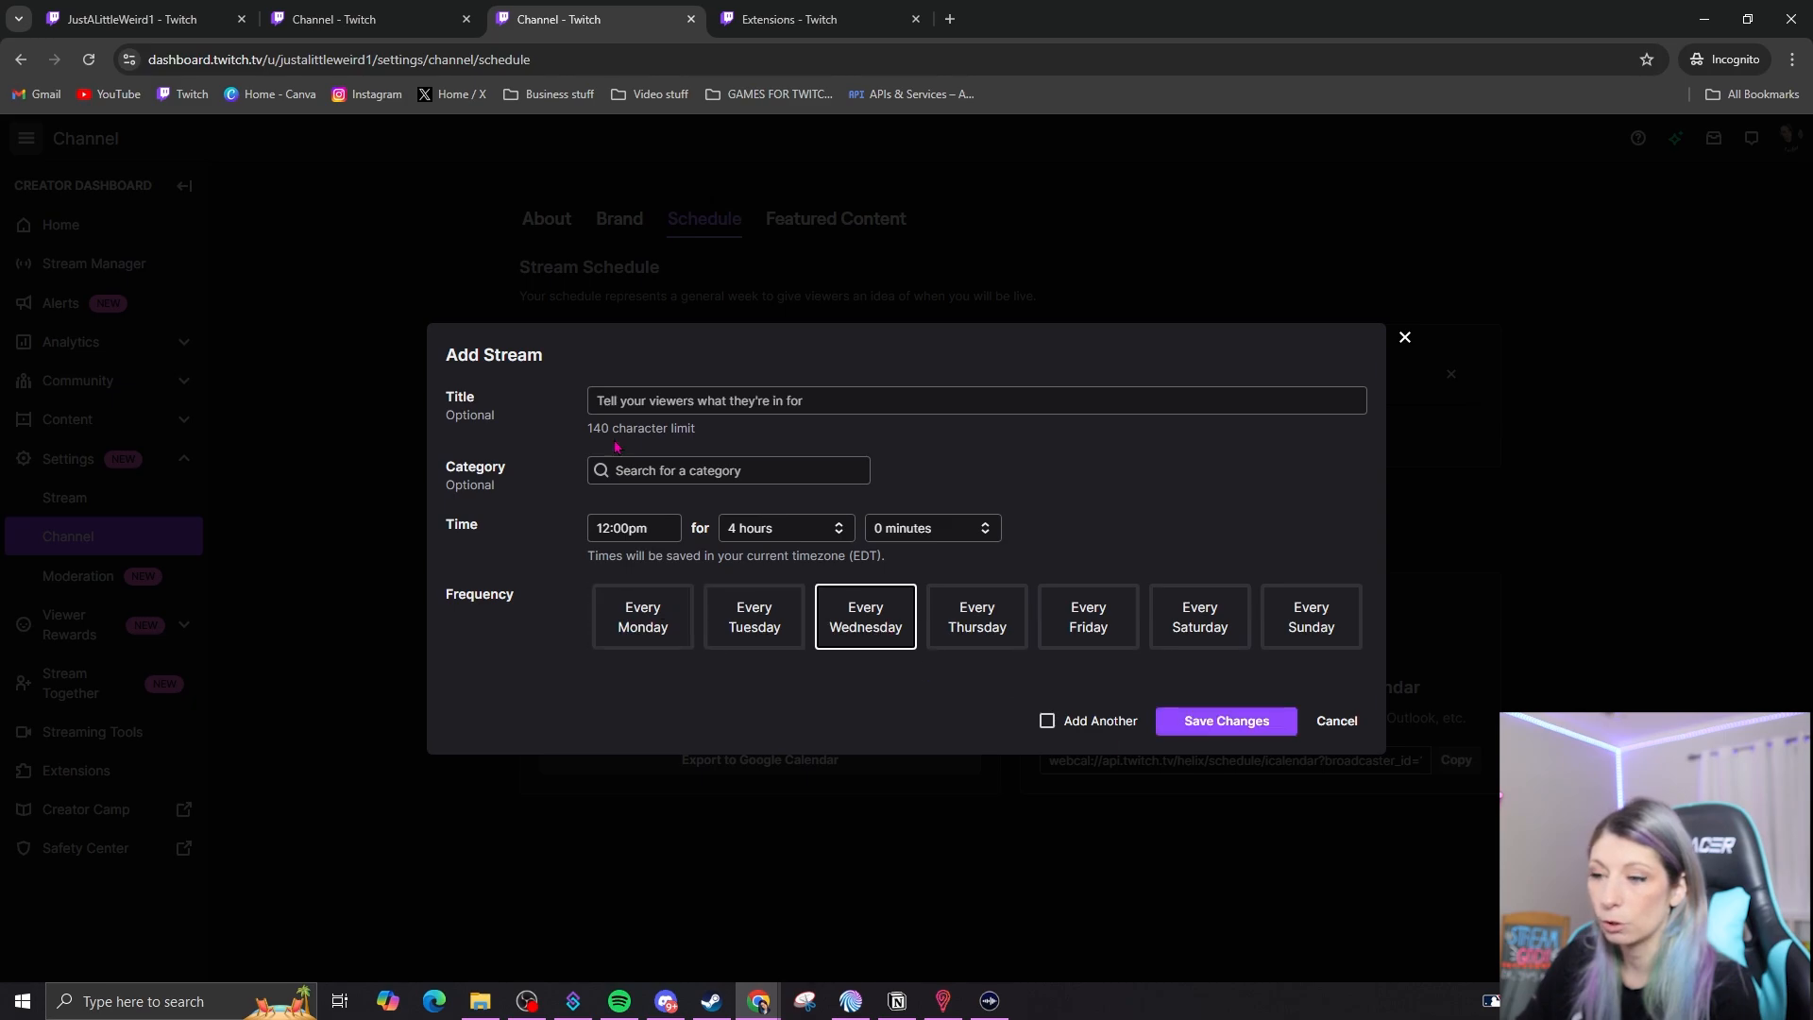
Schedule a weekly Wednesday stream titled "Little Nightmares II" in the Little Nightmares II category, starting at 7:00 PM for 4 hours
{"action": "left_click", "coordinate": [681, 404]}
{"action": "type", "text": "Little Nightma"}
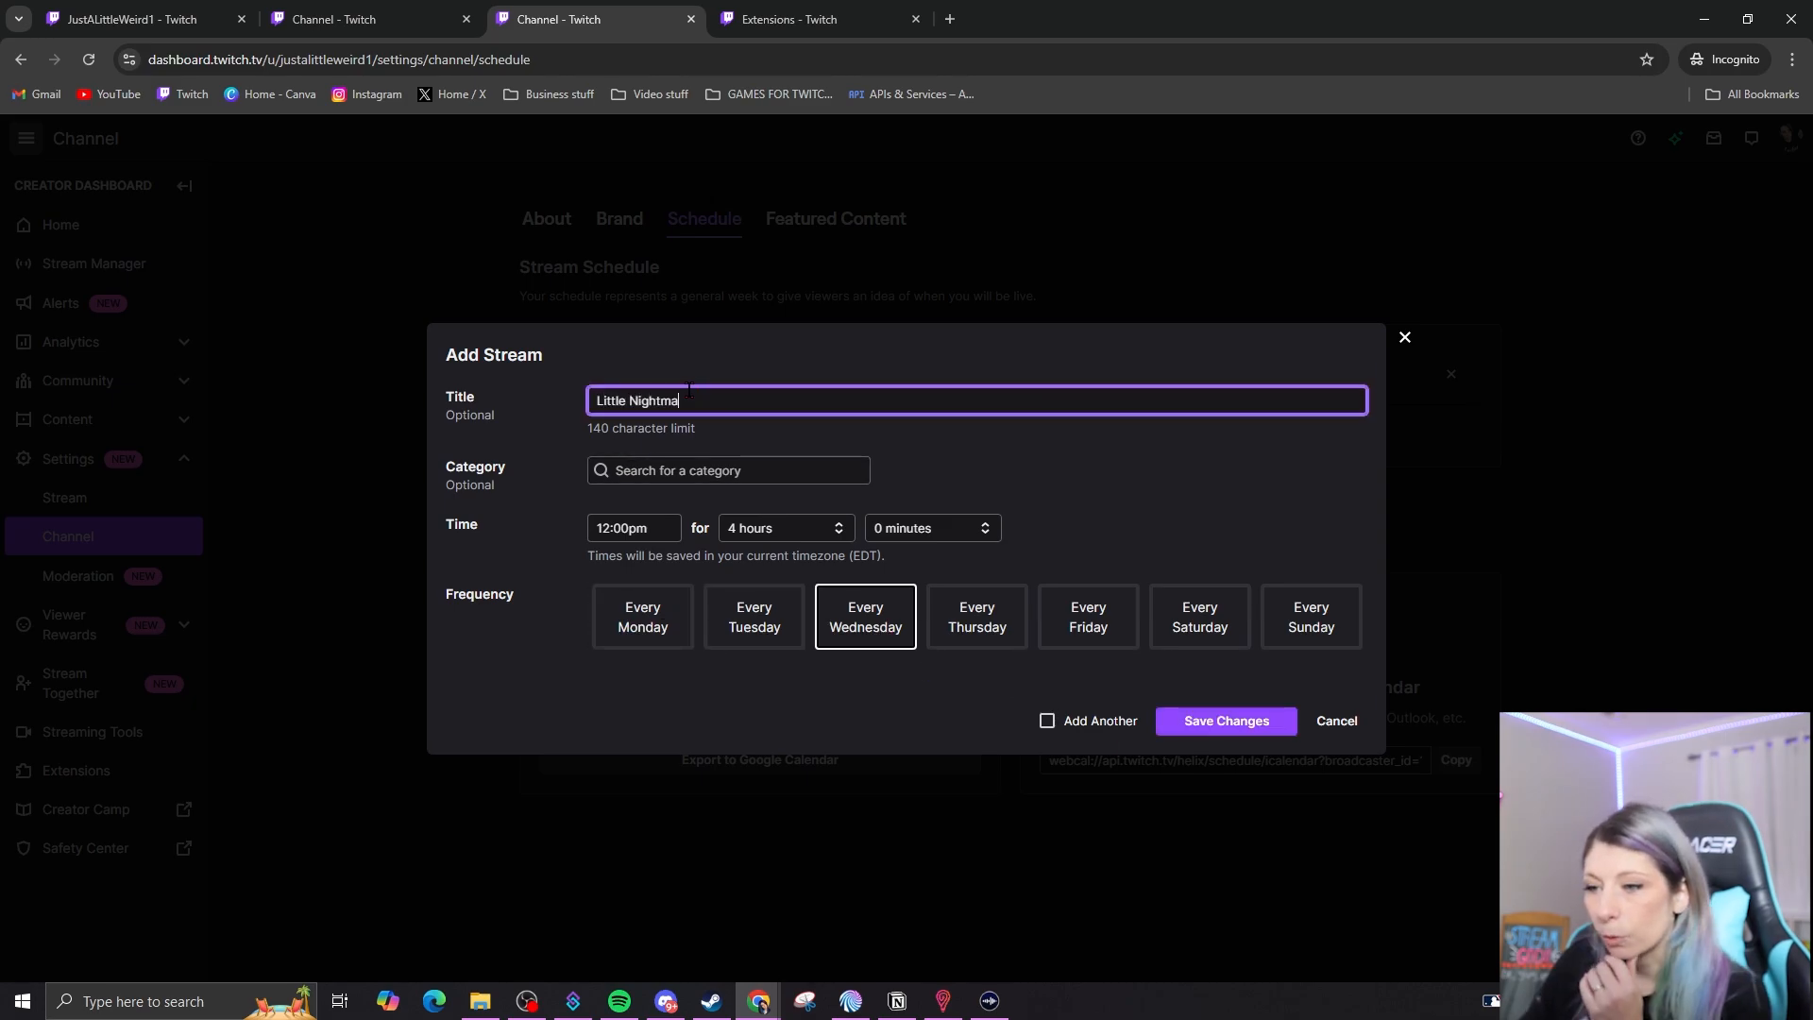
{"action": "type", "text": "res II"}
{"action": "left_click", "coordinate": [727, 470]}
{"action": "type", "text": "Little ni"}
{"action": "left_click", "coordinate": [736, 516]}
{"action": "left_click", "coordinate": [635, 528]}
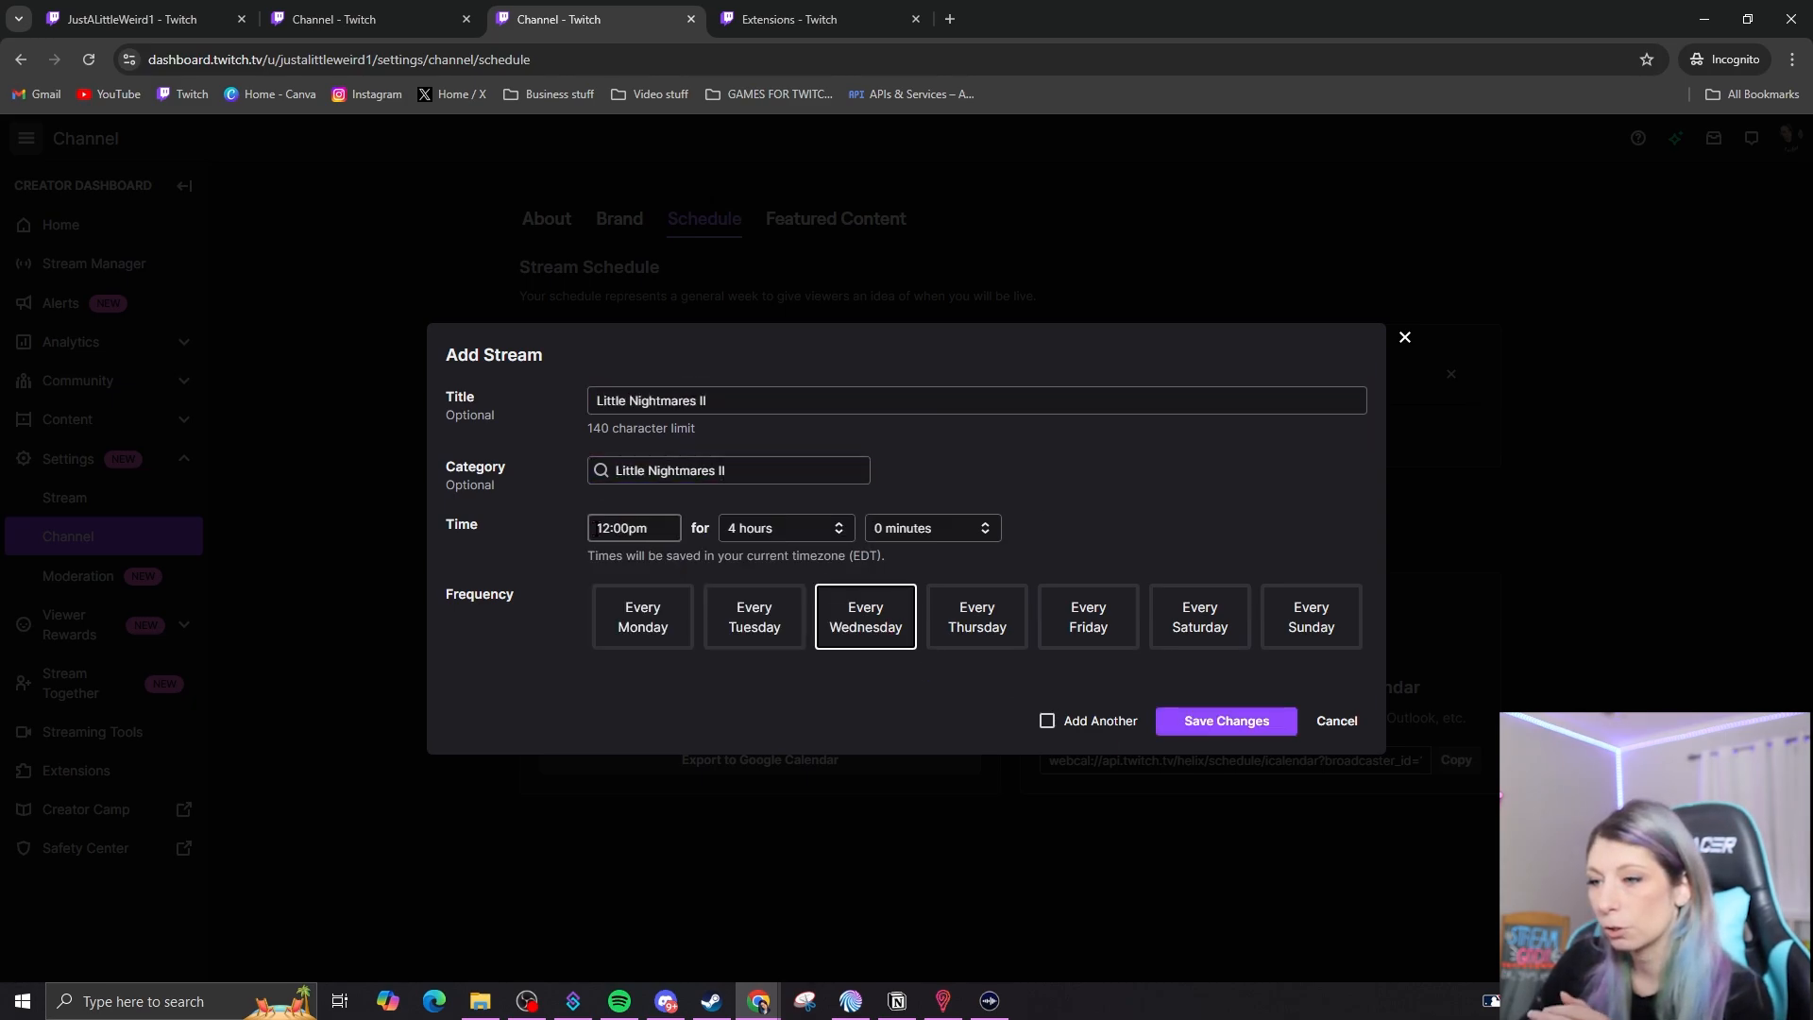
{"action": "left_click", "coordinate": [642, 623]}
{"action": "left_click", "coordinate": [1225, 720]}
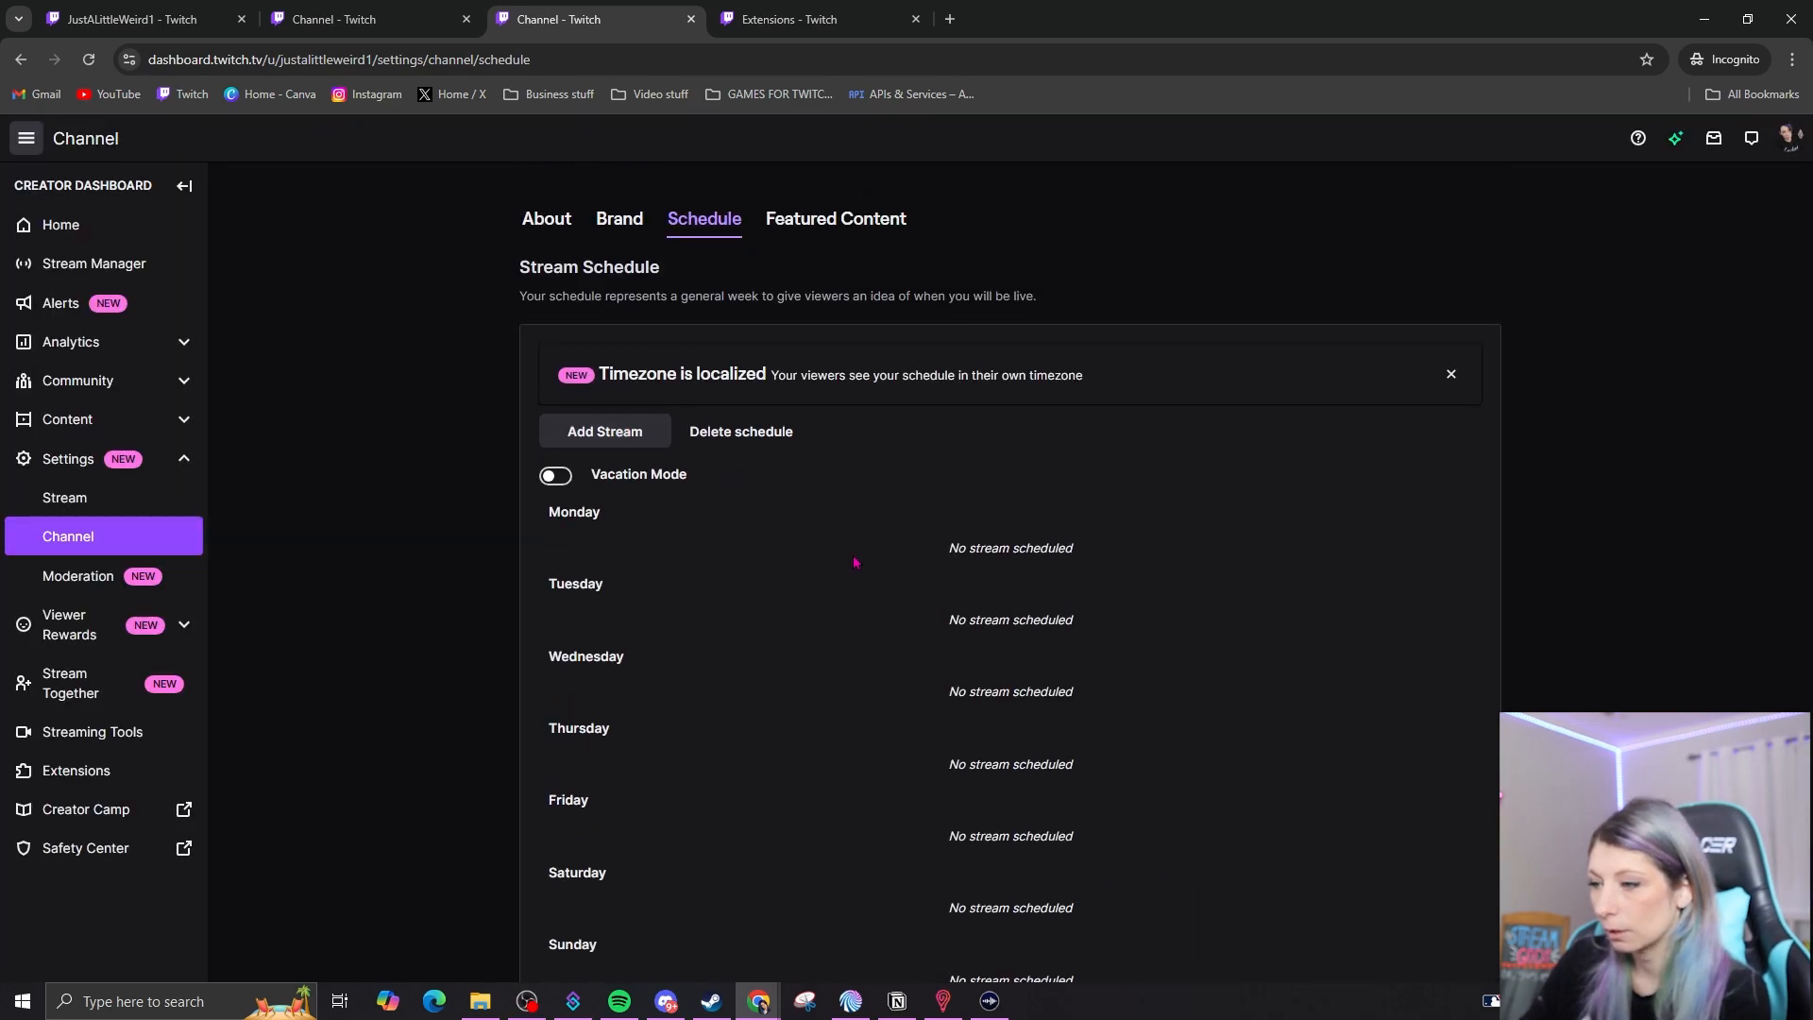
Add a weekly Saturday stream titled "Dead By Daylight" in the Dead by Daylight category, with an adjusted start time and a 4-hour duration
{"action": "left_click", "coordinate": [603, 426]}
{"action": "type", "text": "Dbd "}
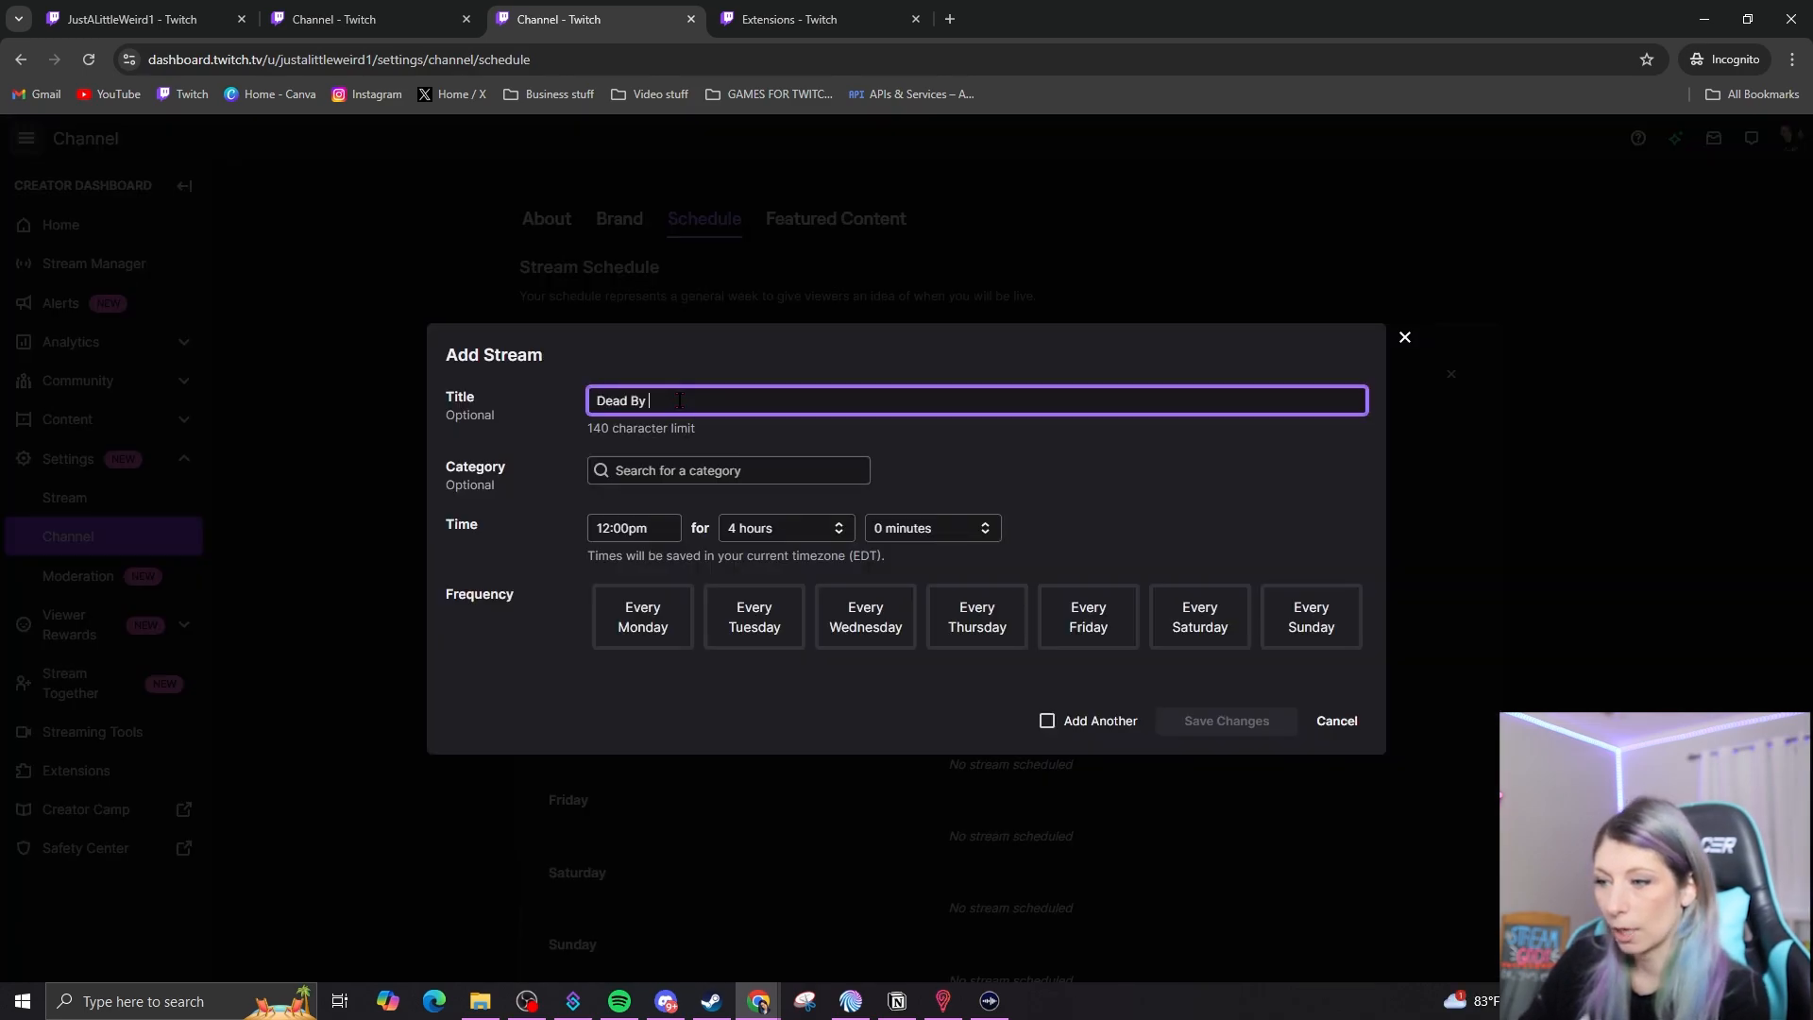
{"action": "type", "text": "By Daylight"}
{"action": "left_click", "coordinate": [687, 471]}
{"action": "type", "text": "Dead"}
{"action": "left_click", "coordinate": [688, 610]}
{"action": "left_click", "coordinate": [642, 528]}
{"action": "scroll", "coordinate": [670, 661], "scroll_direction": "down", "scroll_amount": 3}
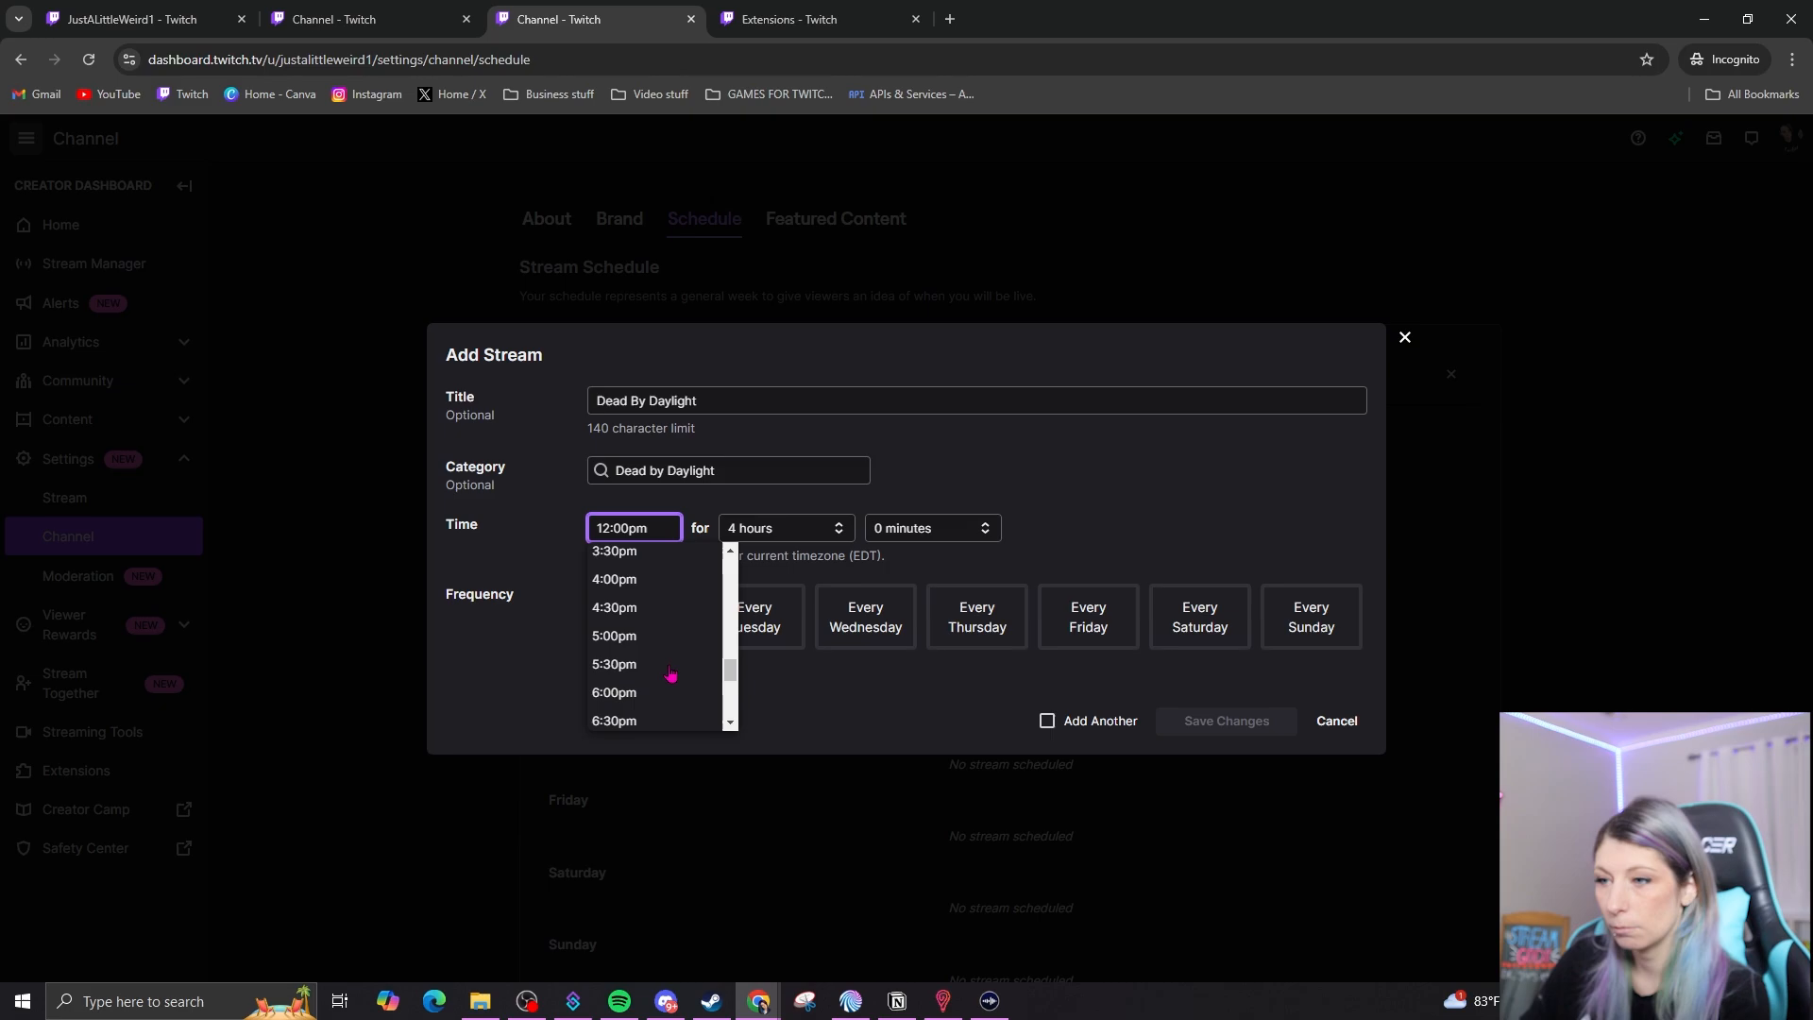
{"action": "left_click", "coordinate": [666, 652]}
{"action": "left_click", "coordinate": [1199, 623]}
{"action": "left_click", "coordinate": [1226, 720]}
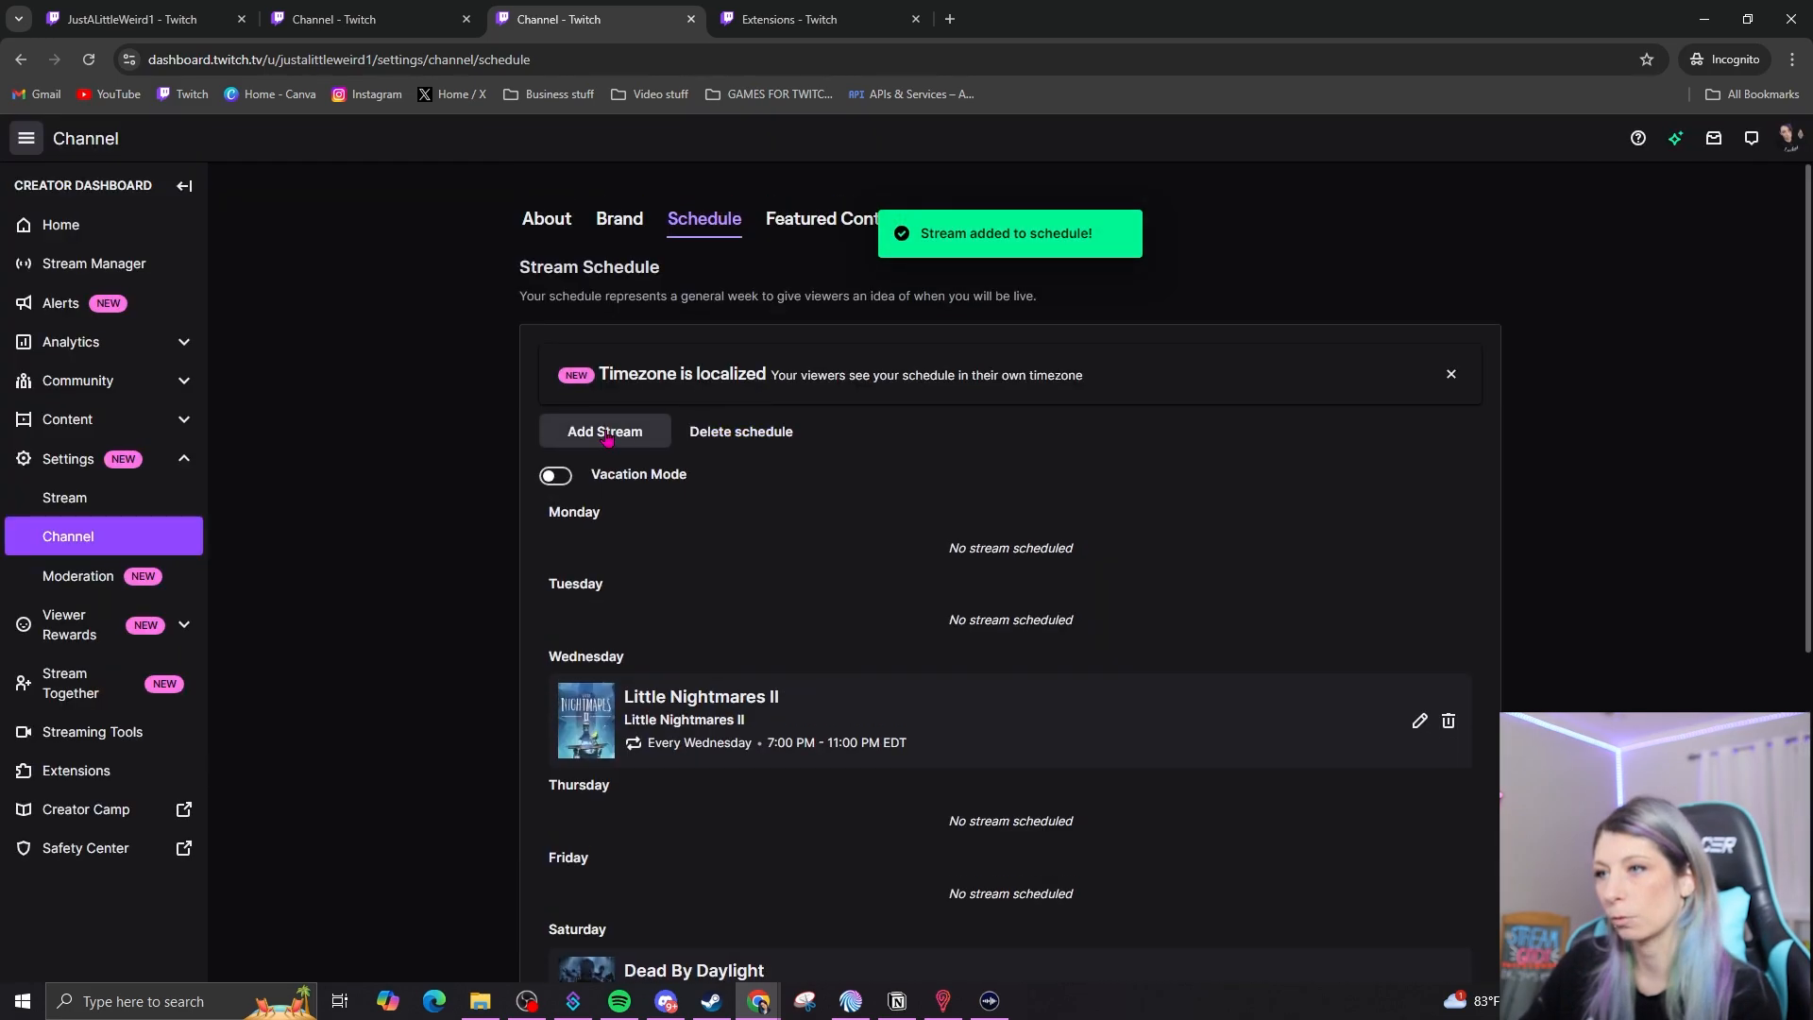
Add a weekly Sunday stream titled "Dead by Daylight" in the matching game category, with a chosen start time and a 4-hour duration
{"action": "left_click", "coordinate": [602, 427]}
{"action": "type", "text": "Dead by Daylight"}
{"action": "left_click", "coordinate": [738, 468]}
{"action": "type", "text": "Dead"}
{"action": "left_click", "coordinate": [699, 563]}
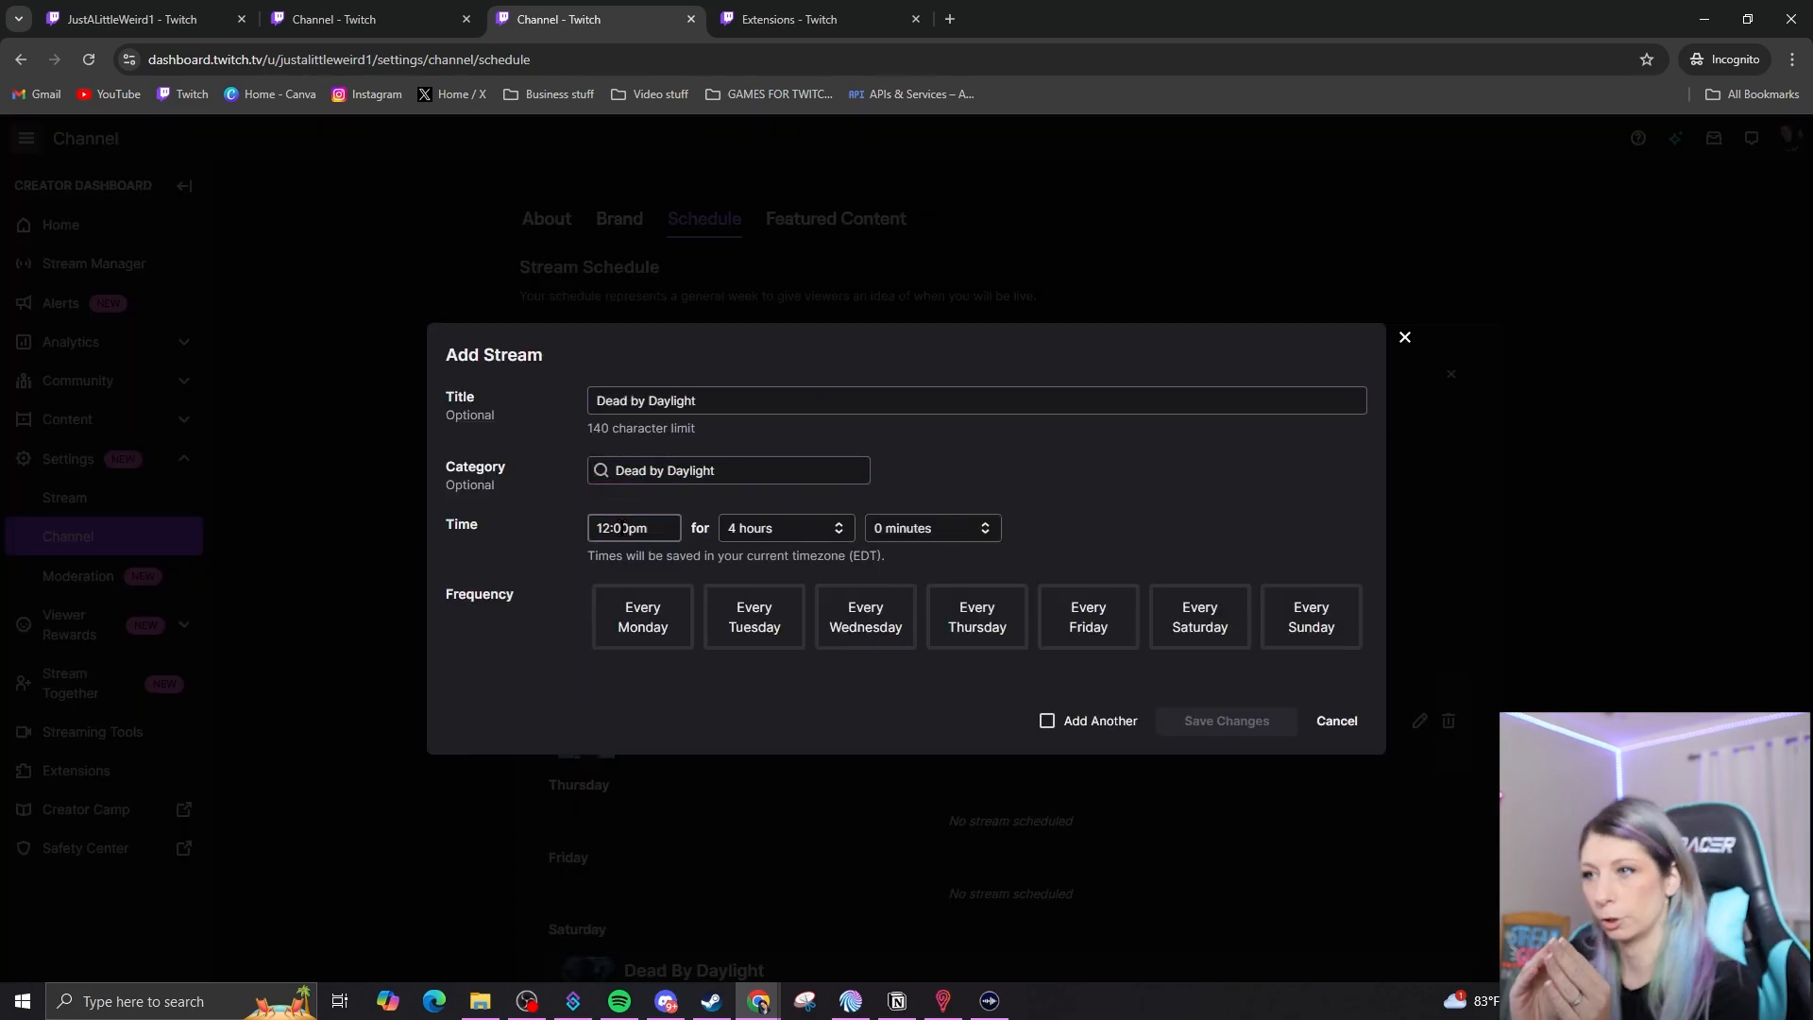
{"action": "left_click", "coordinate": [639, 527]}
{"action": "scroll", "coordinate": [661, 651], "scroll_direction": "down", "scroll_amount": 3}
{"action": "left_click", "coordinate": [651, 638]}
{"action": "left_click", "coordinate": [1310, 616]}
{"action": "left_click", "coordinate": [1225, 721]}
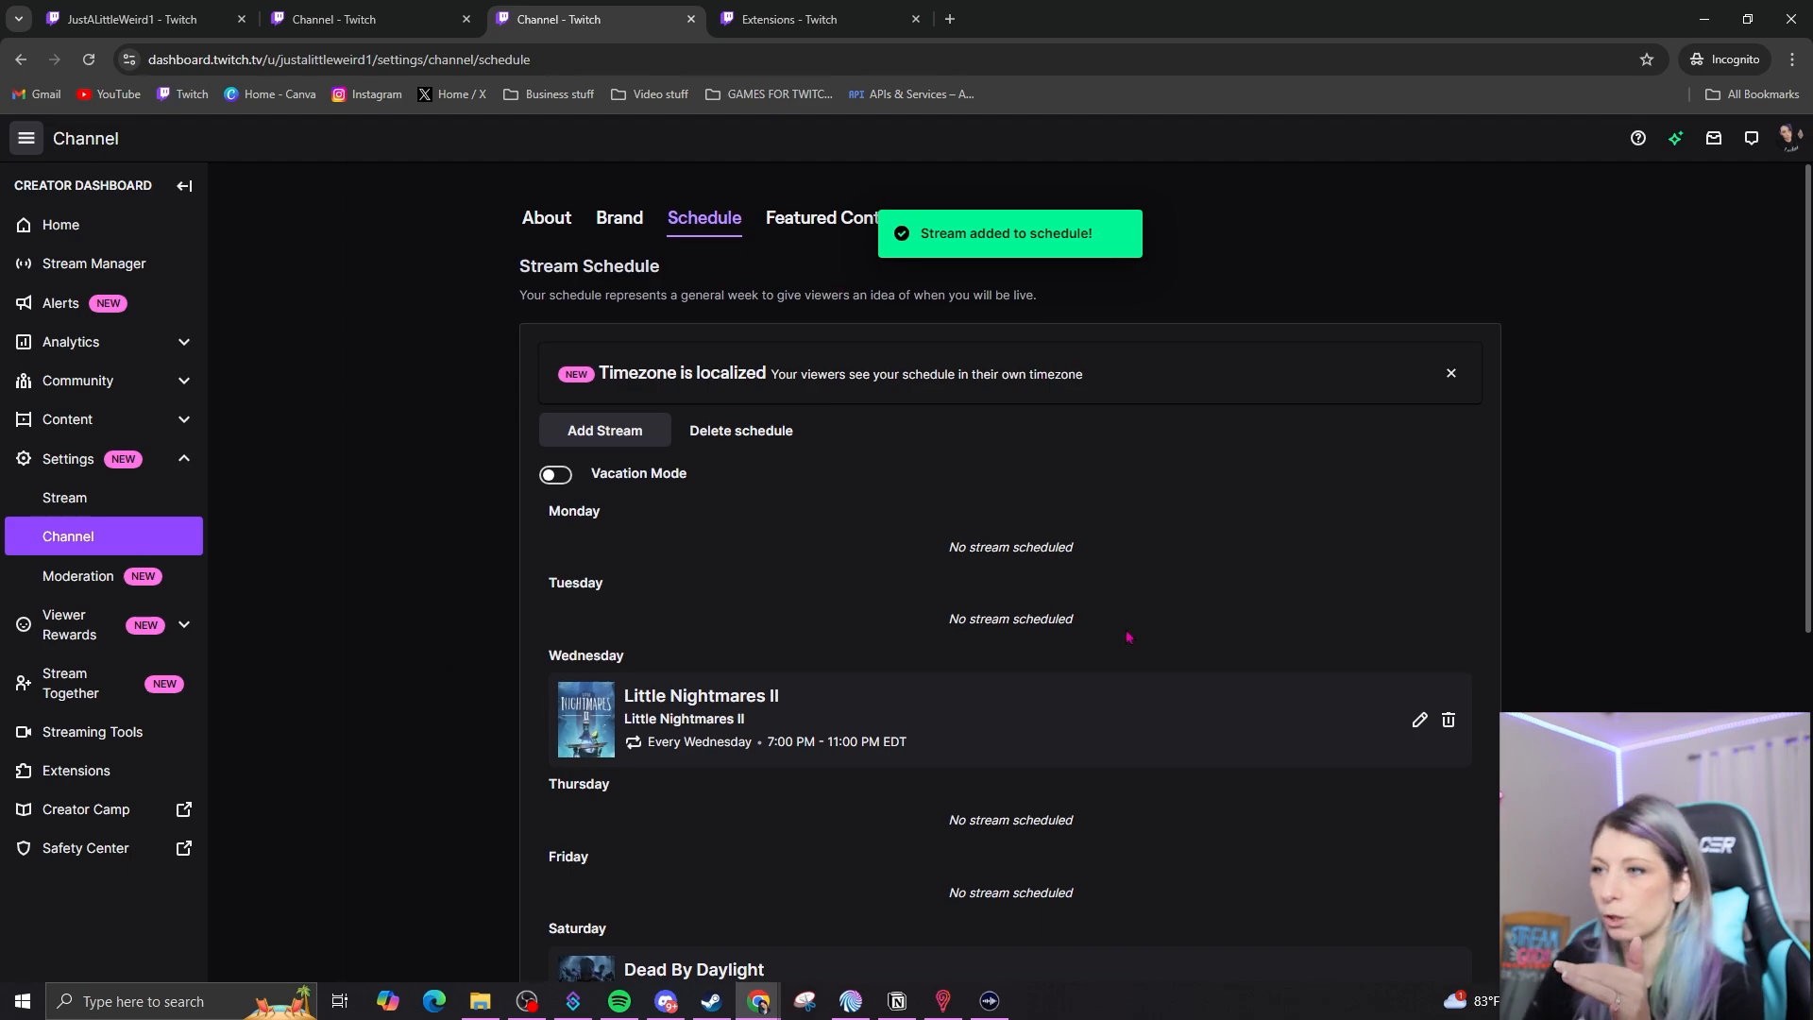
Enable Suggested Channels in the channel's Featured Content and open the suggested channels list for editing
{"action": "scroll", "coordinate": [818, 278], "scroll_direction": "down", "scroll_amount": 4}
{"action": "scroll", "coordinate": [1140, 575], "scroll_direction": "down", "scroll_amount": 3}
{"action": "scroll", "coordinate": [1148, 666], "scroll_direction": "up", "scroll_amount": 7}
{"action": "left_click", "coordinate": [835, 219]}
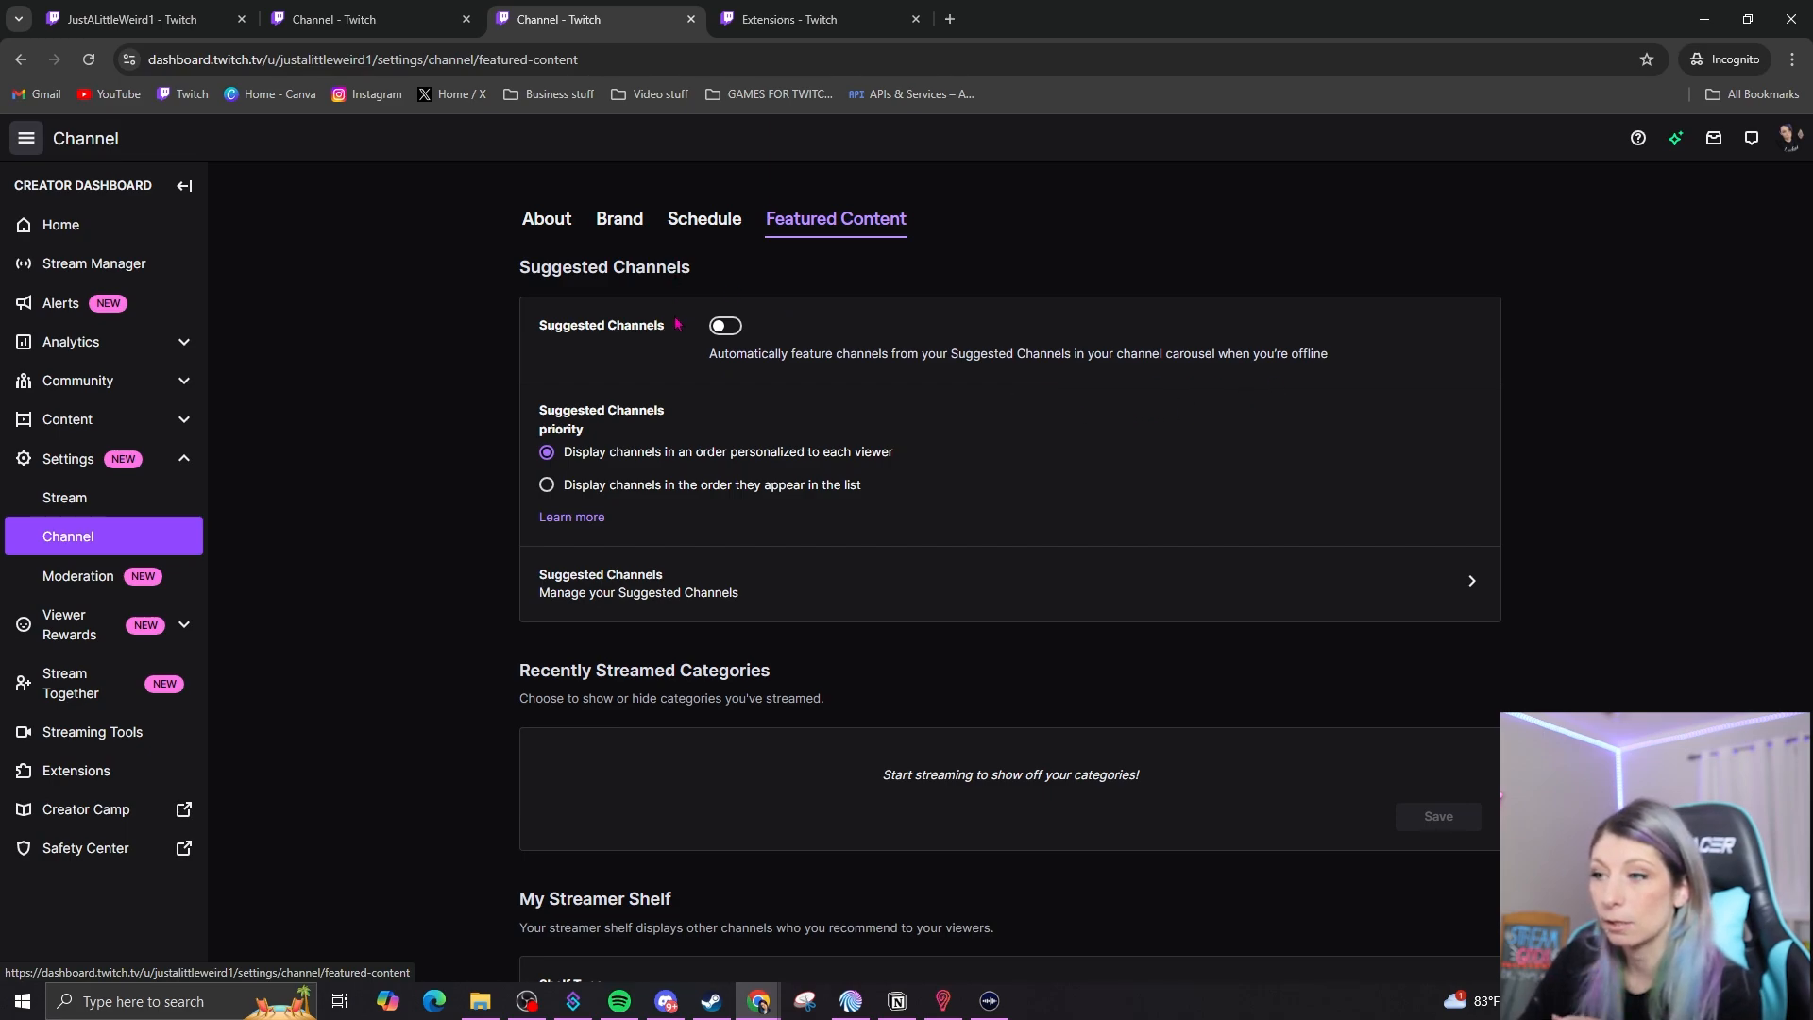
{"action": "left_click", "coordinate": [724, 332]}
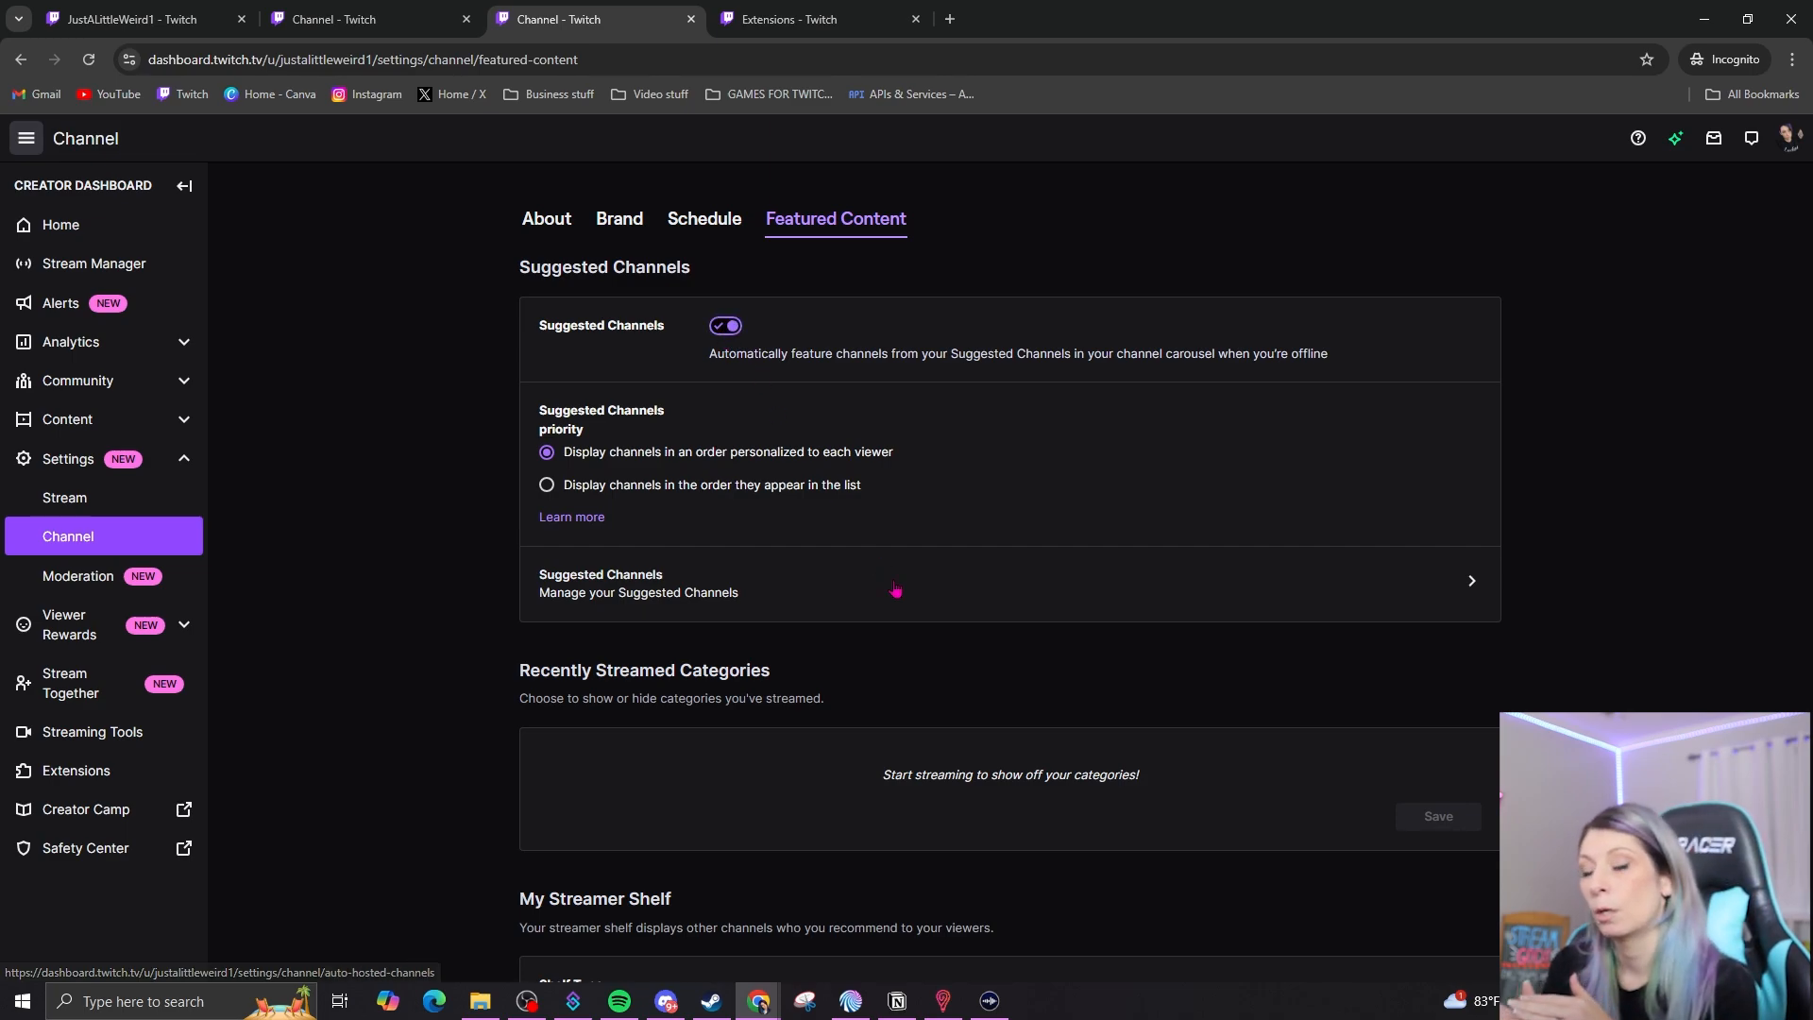
{"action": "scroll", "coordinate": [897, 576], "scroll_direction": "down", "scroll_amount": 2}
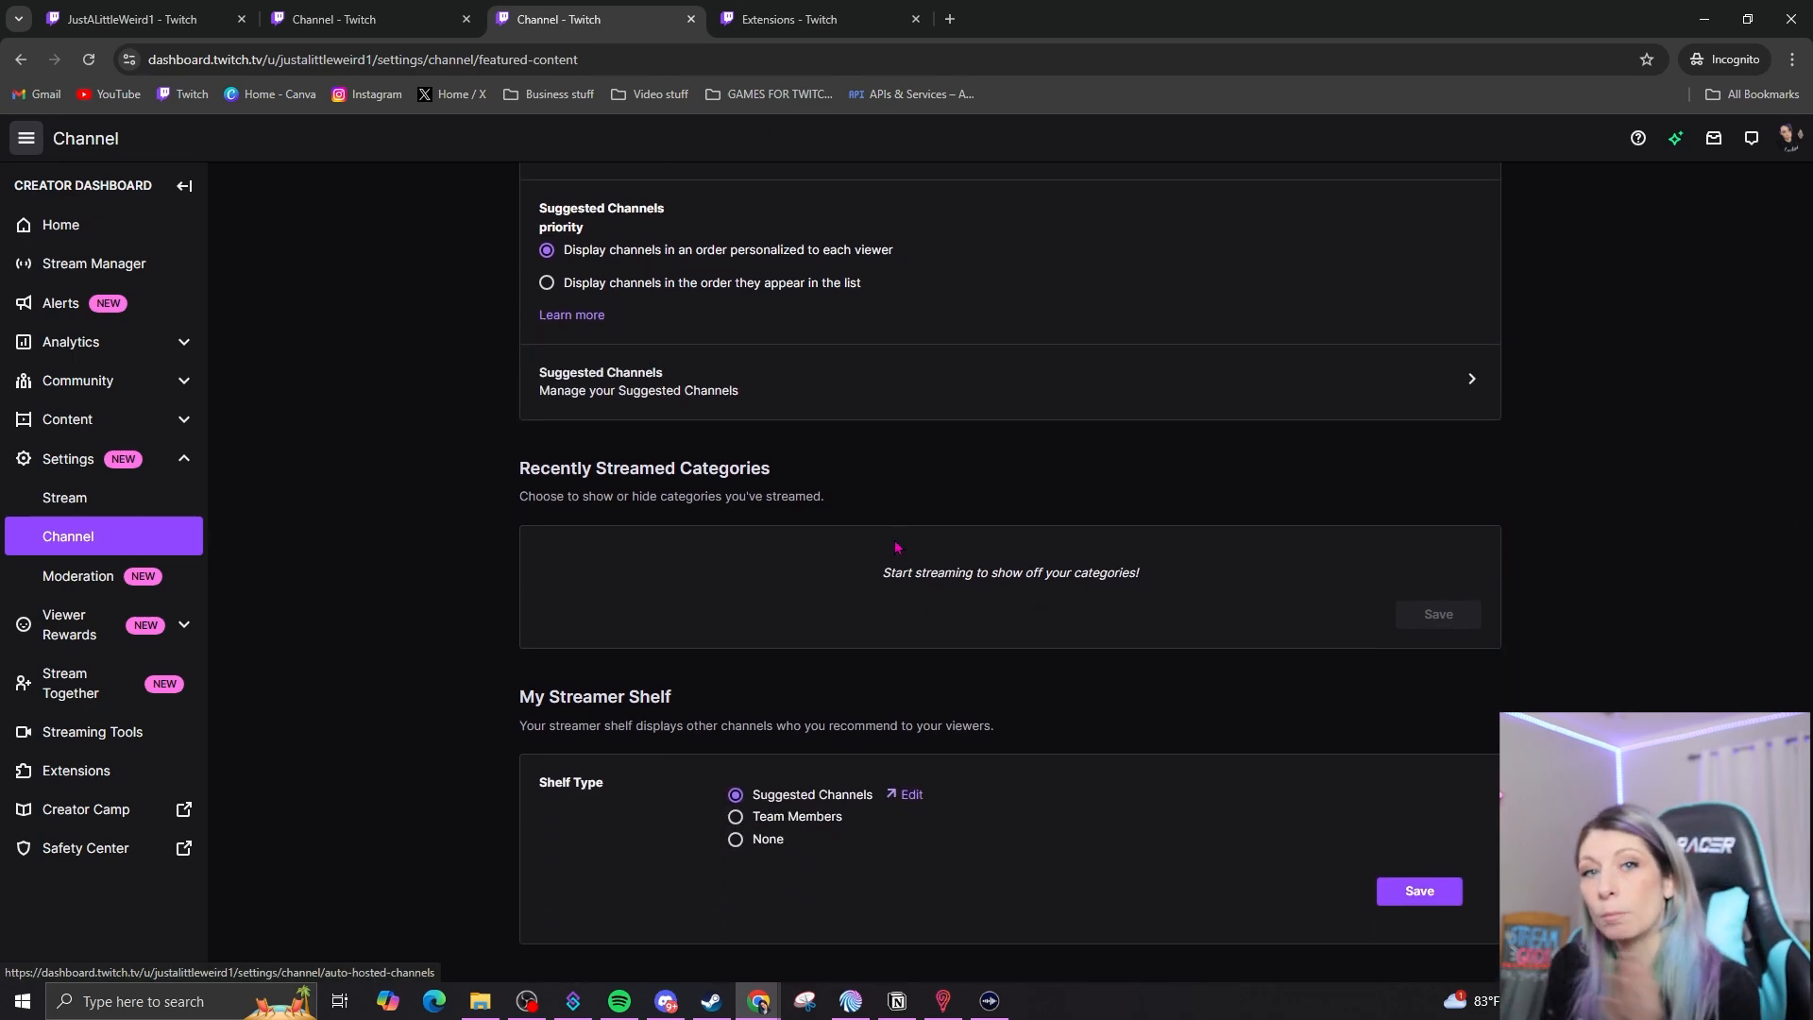
{"action": "left_click", "coordinate": [908, 795]}
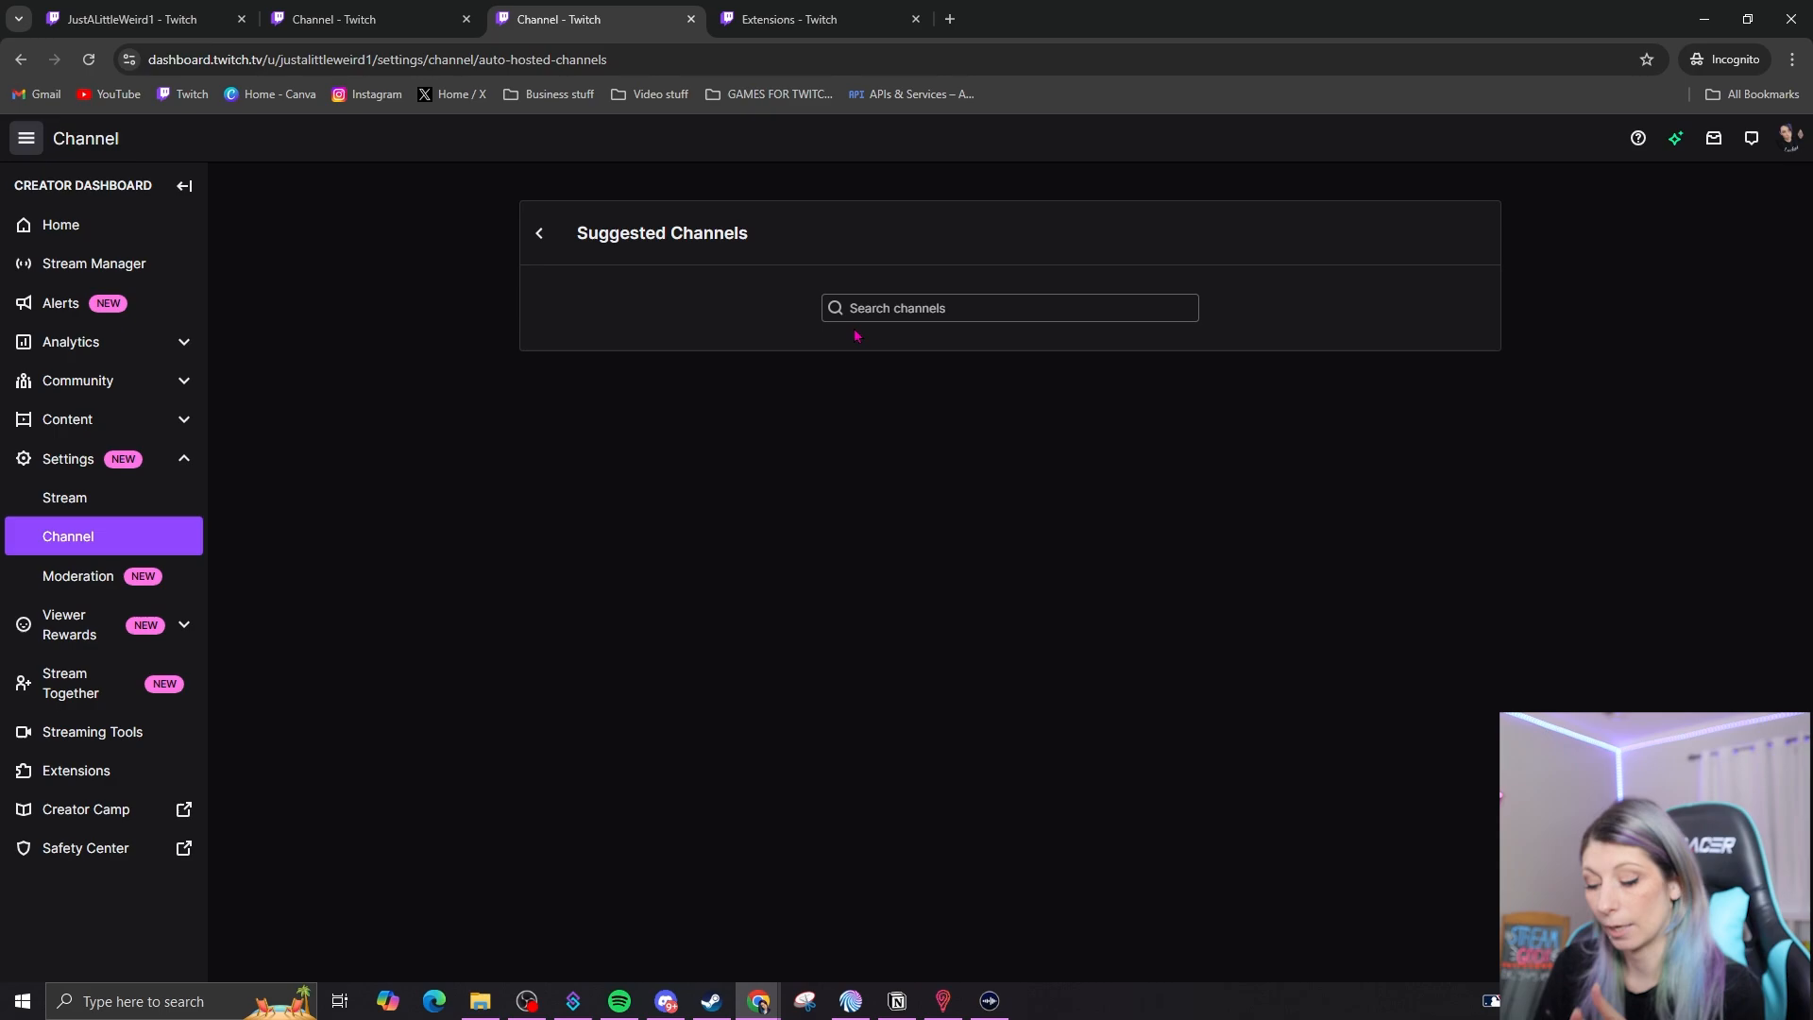
{"action": "left_click", "coordinate": [879, 310]}
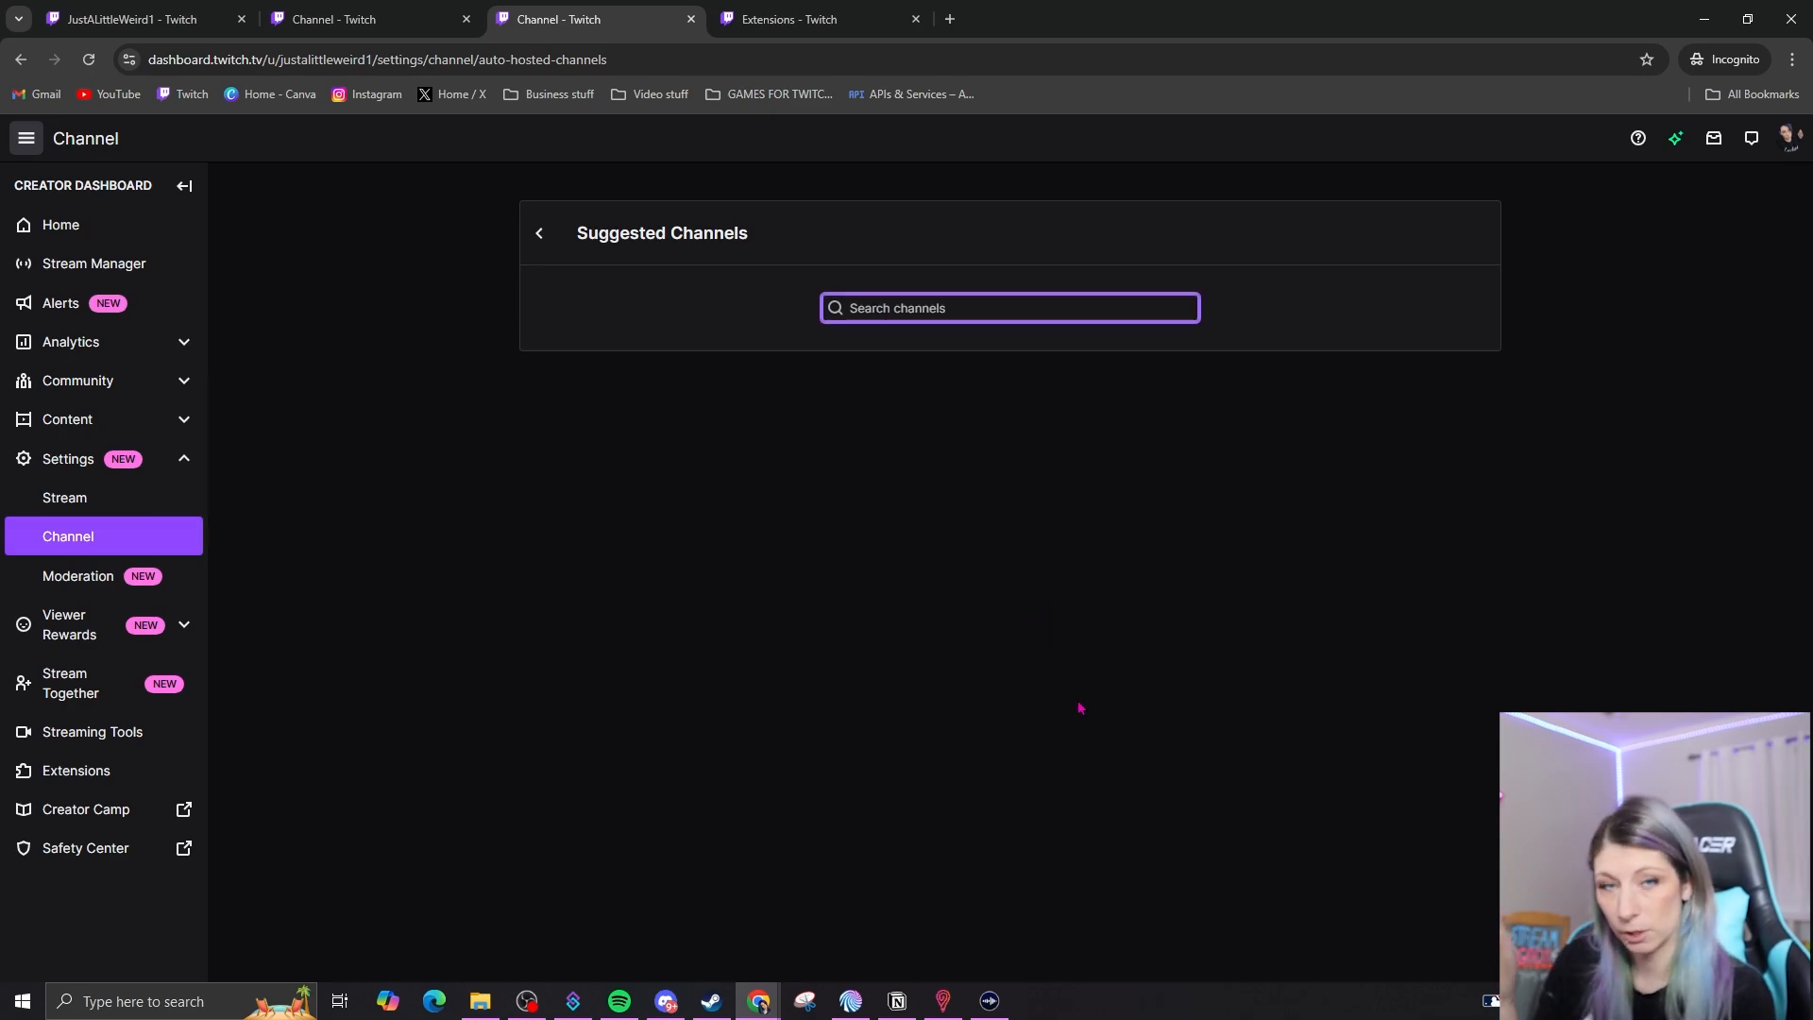
{"action": "type", "text": "Sarabear"}
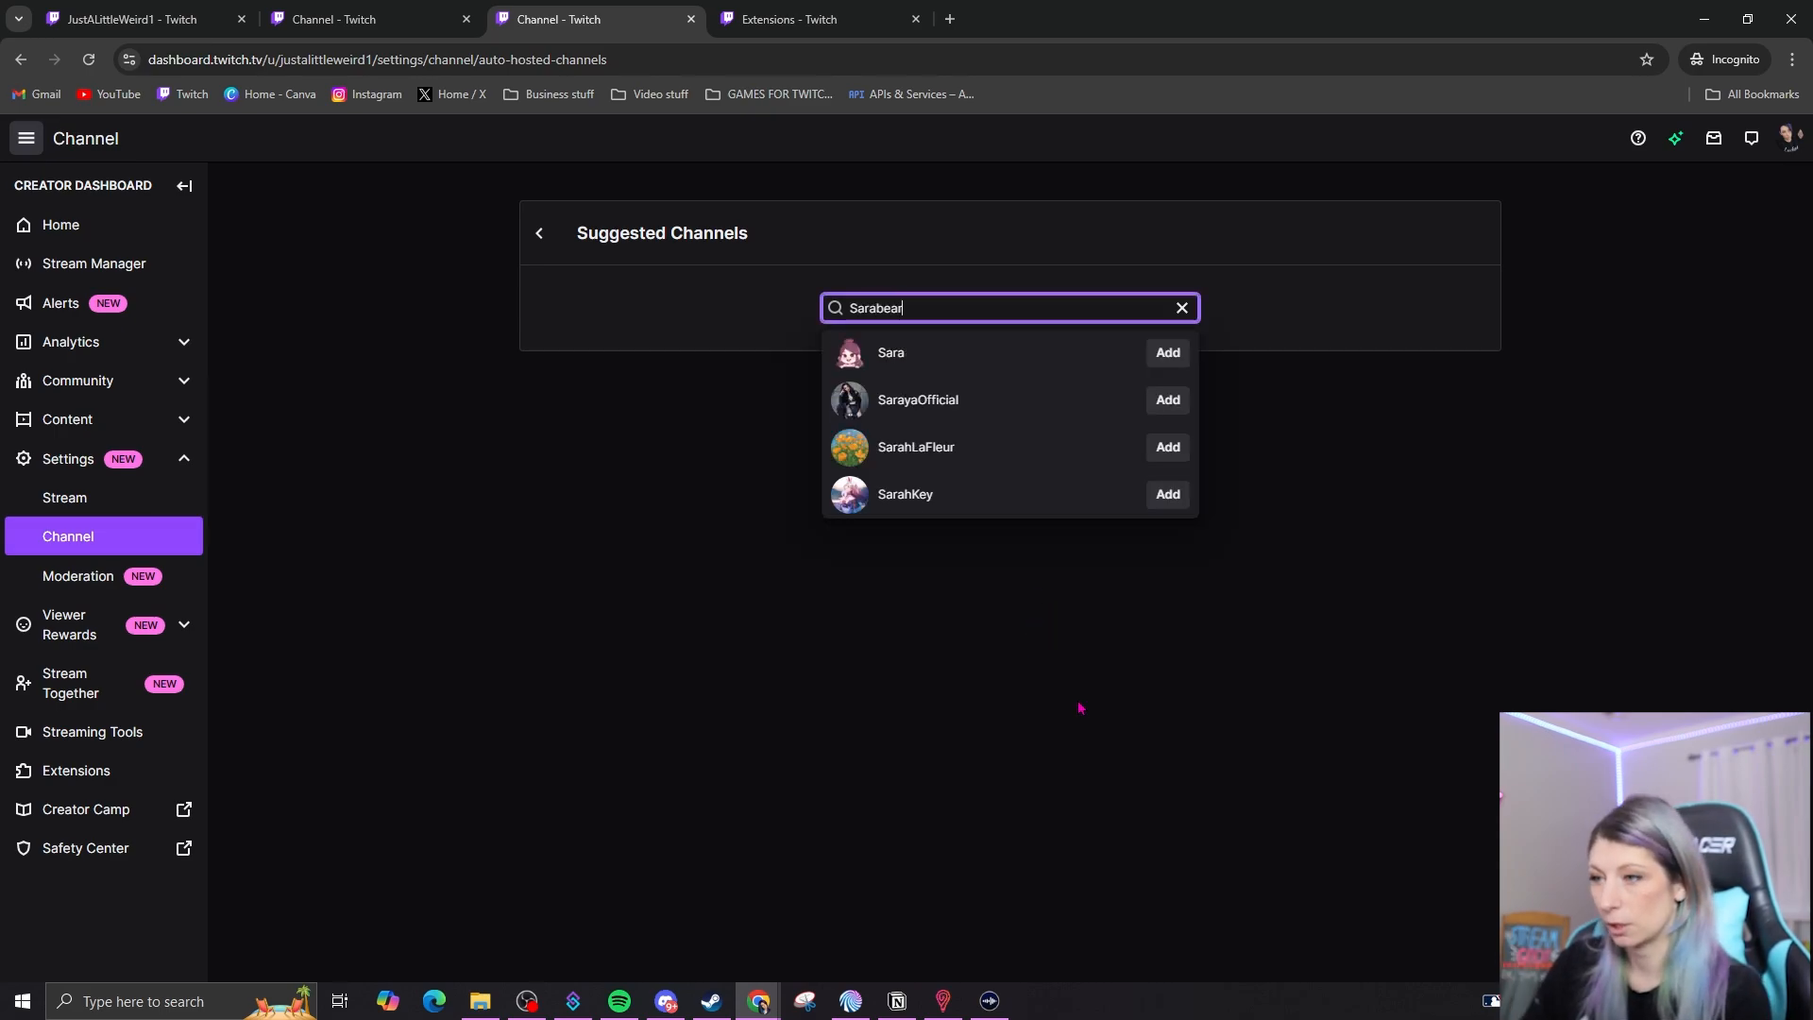
{"action": "type", "text": "03"}
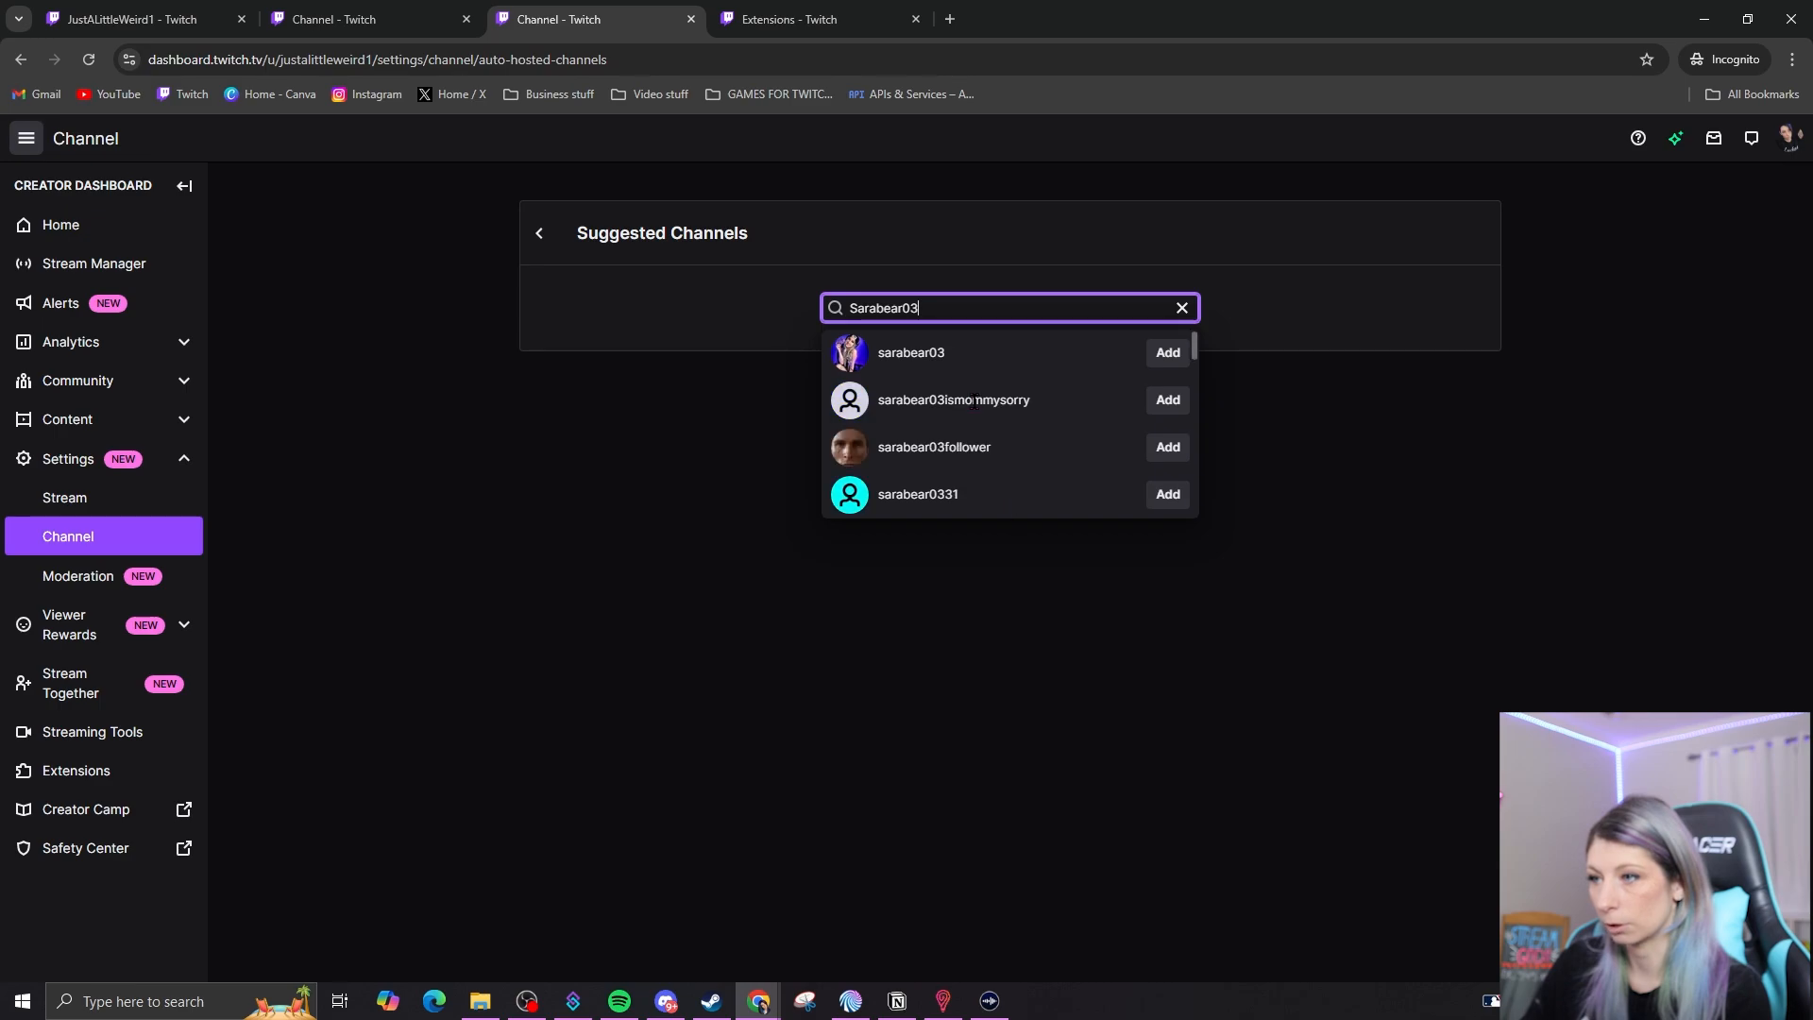
{"action": "left_click", "coordinate": [1171, 354]}
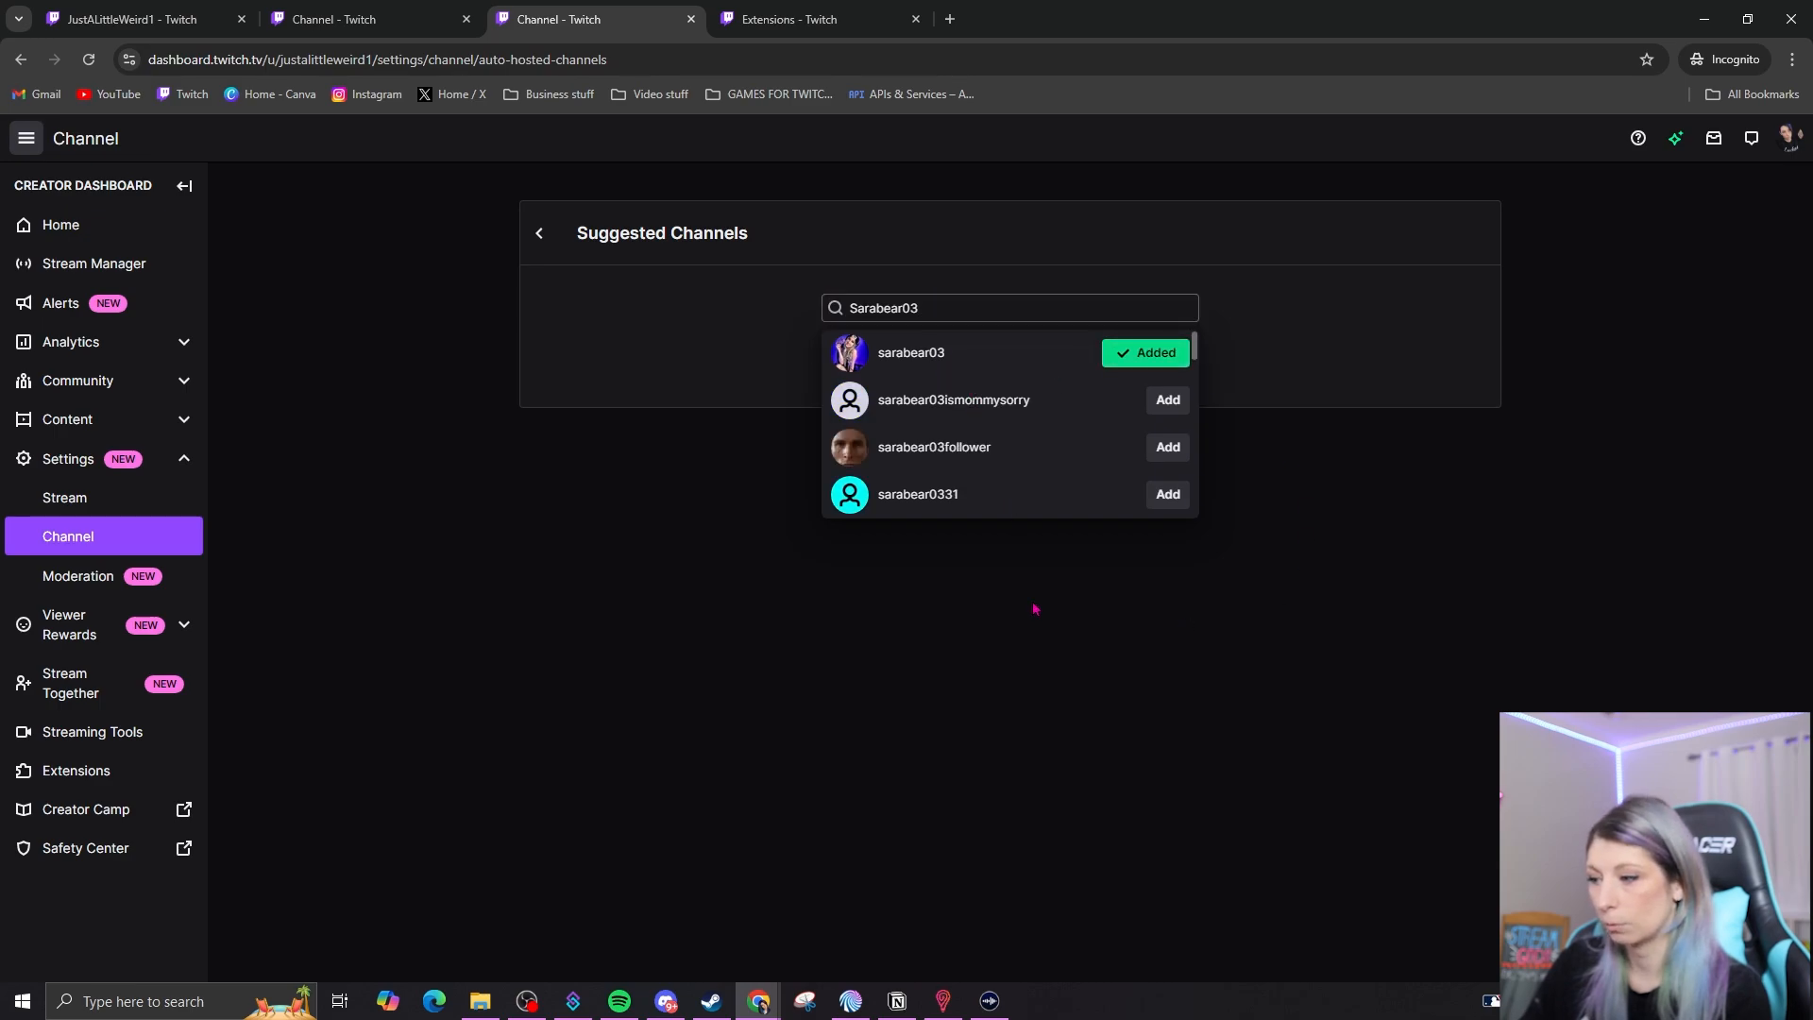
Save My Streamer Shelf in Featured Content with Suggested Channels as the shelf type
{"action": "left_click", "coordinate": [1255, 651]}
{"action": "left_click", "coordinate": [1436, 895]}
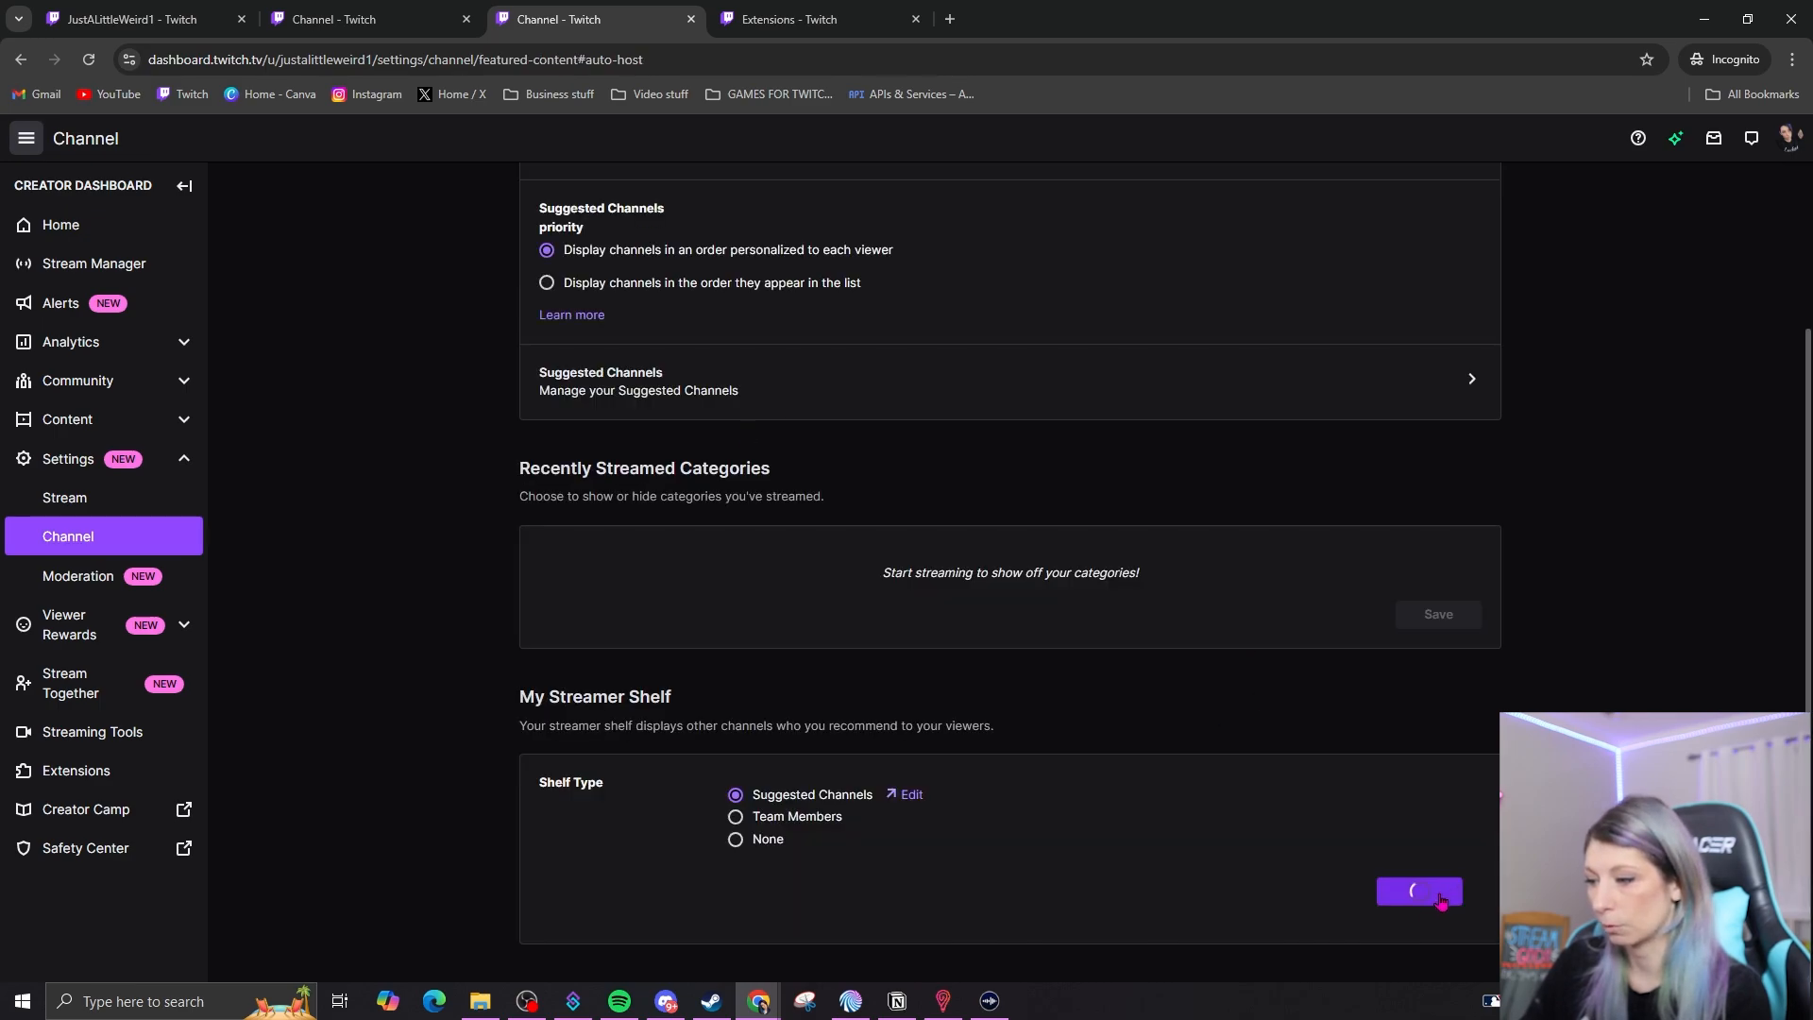
{"action": "scroll", "coordinate": [1469, 526], "scroll_direction": "up", "scroll_amount": 3}
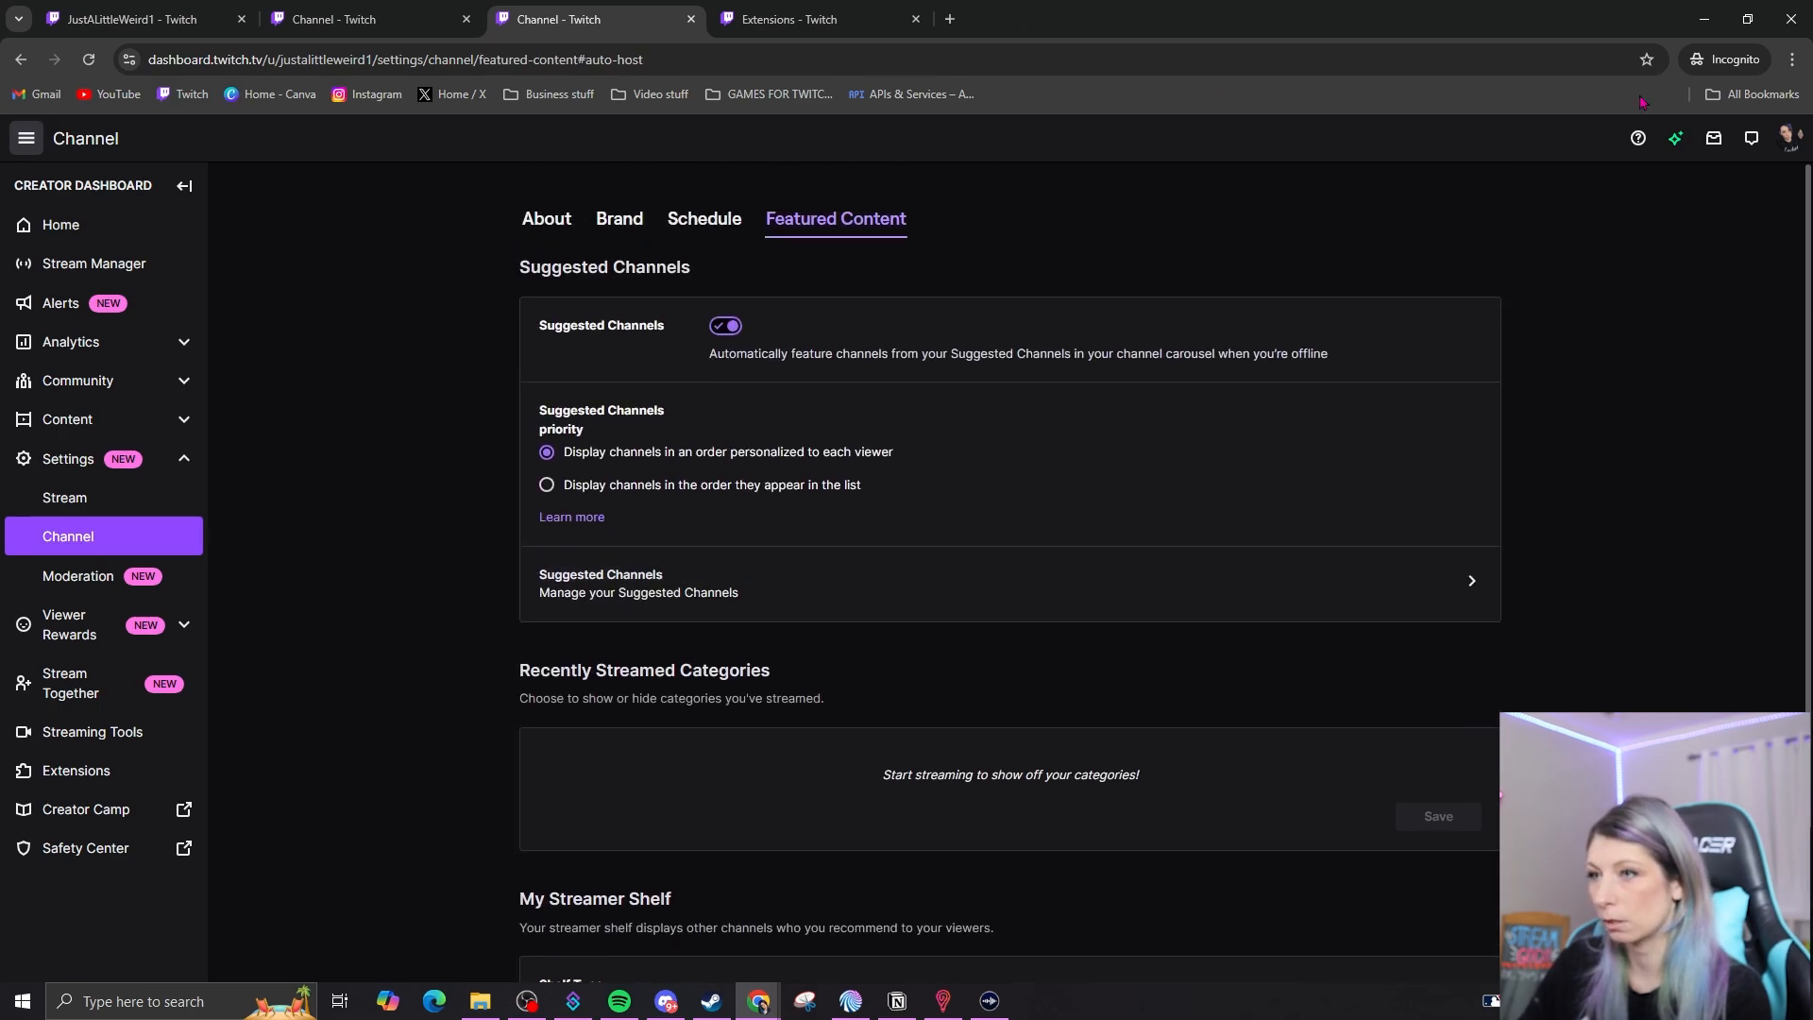
Open the public channel page and examine its banner, About section, countdown extension and About me panel
{"action": "left_click", "coordinate": [1787, 138]}
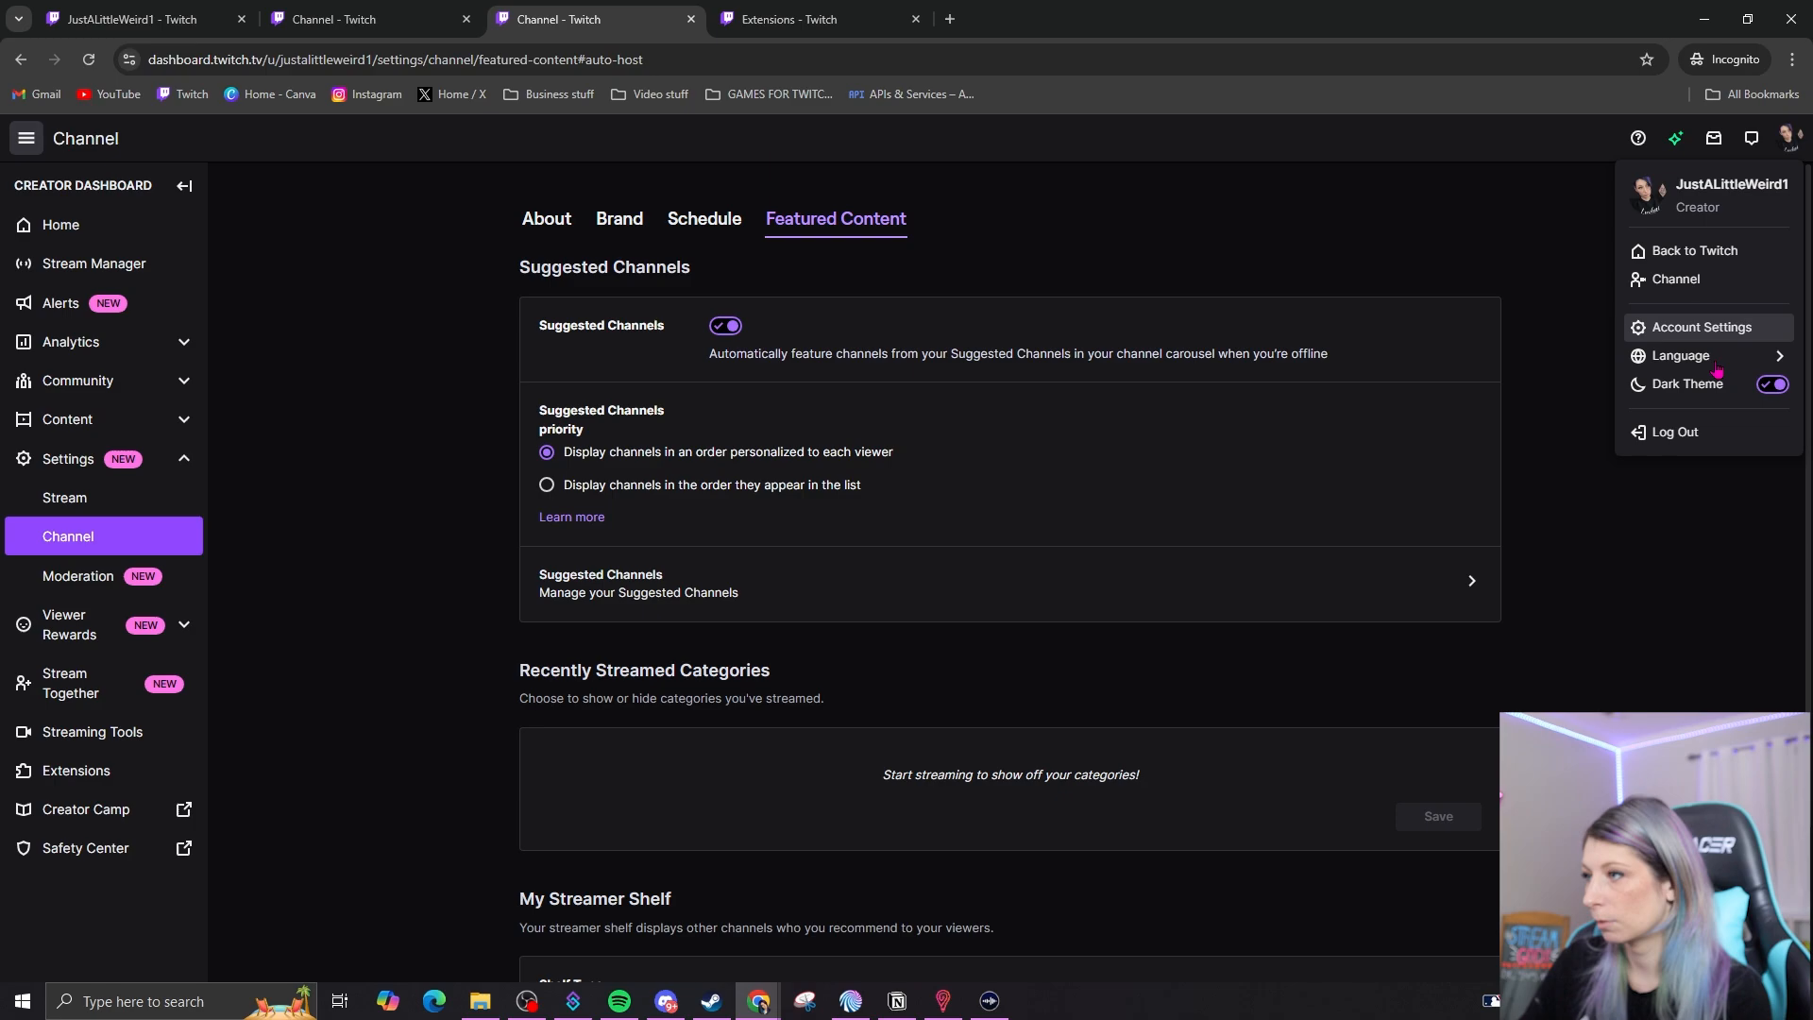
{"action": "left_click", "coordinate": [1675, 279]}
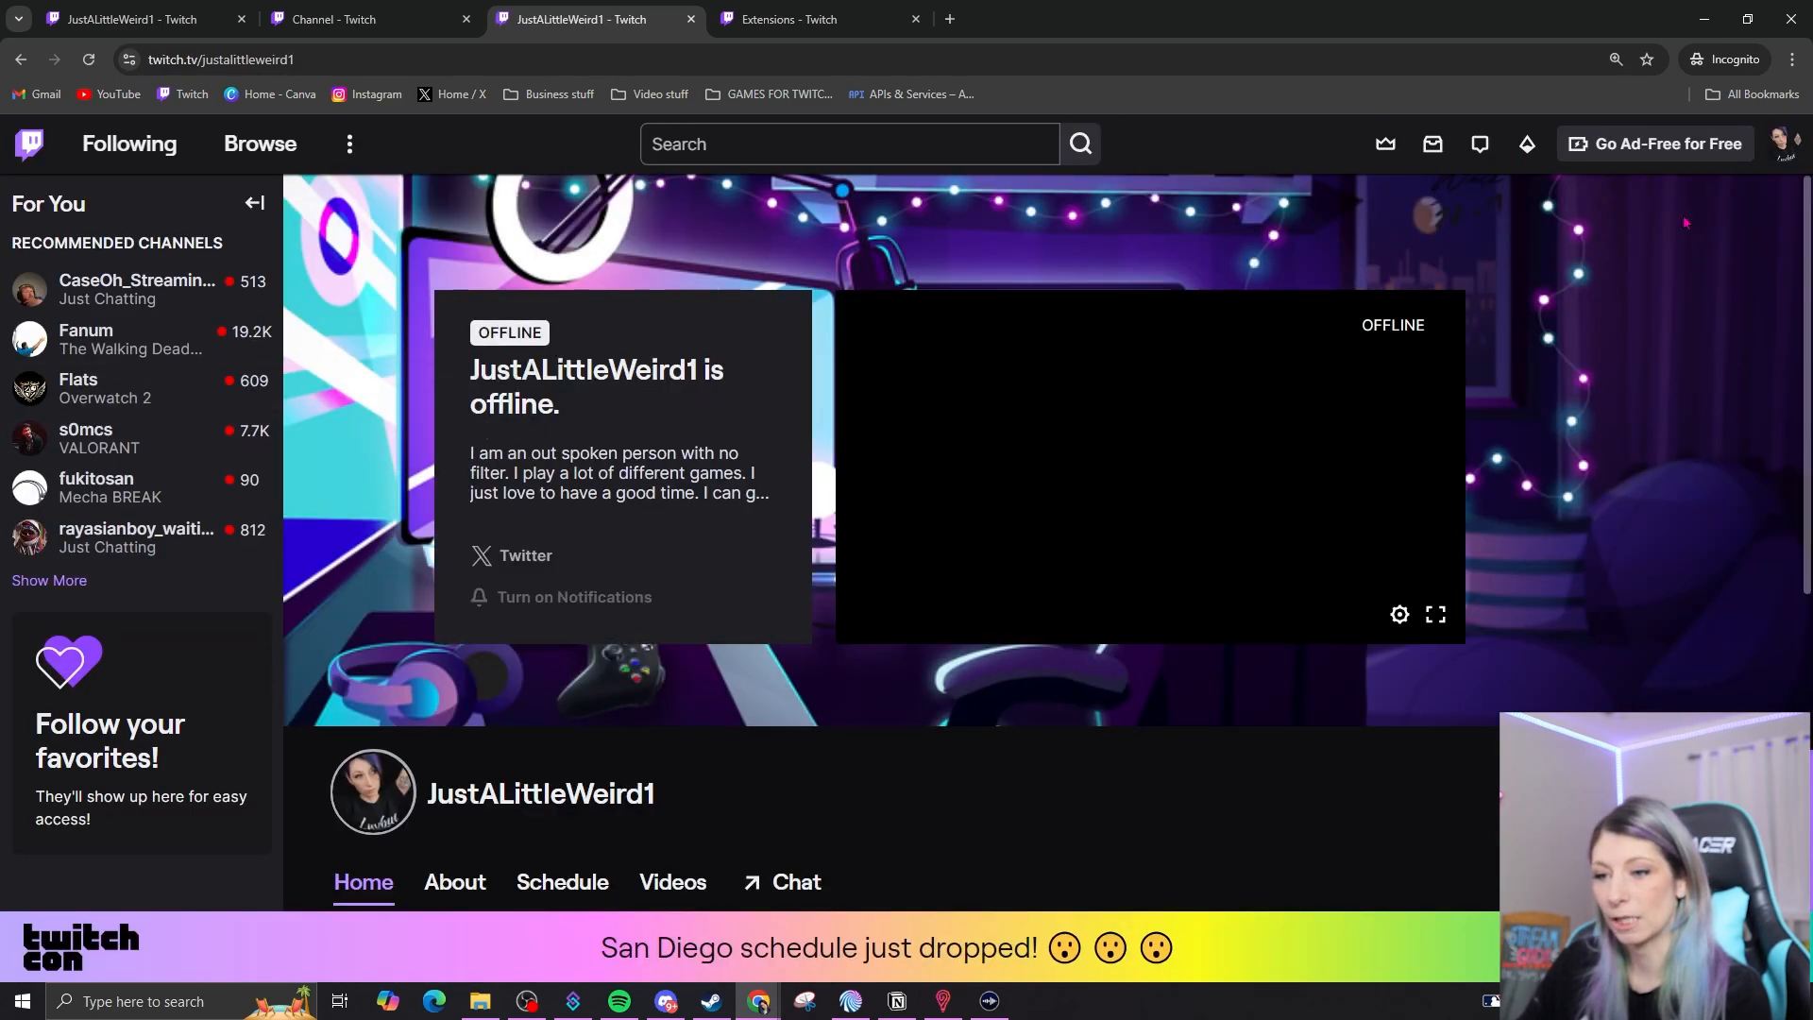
{"action": "scroll", "coordinate": [1262, 732], "scroll_direction": "down", "scroll_amount": 3}
{"action": "left_click", "coordinate": [453, 651]}
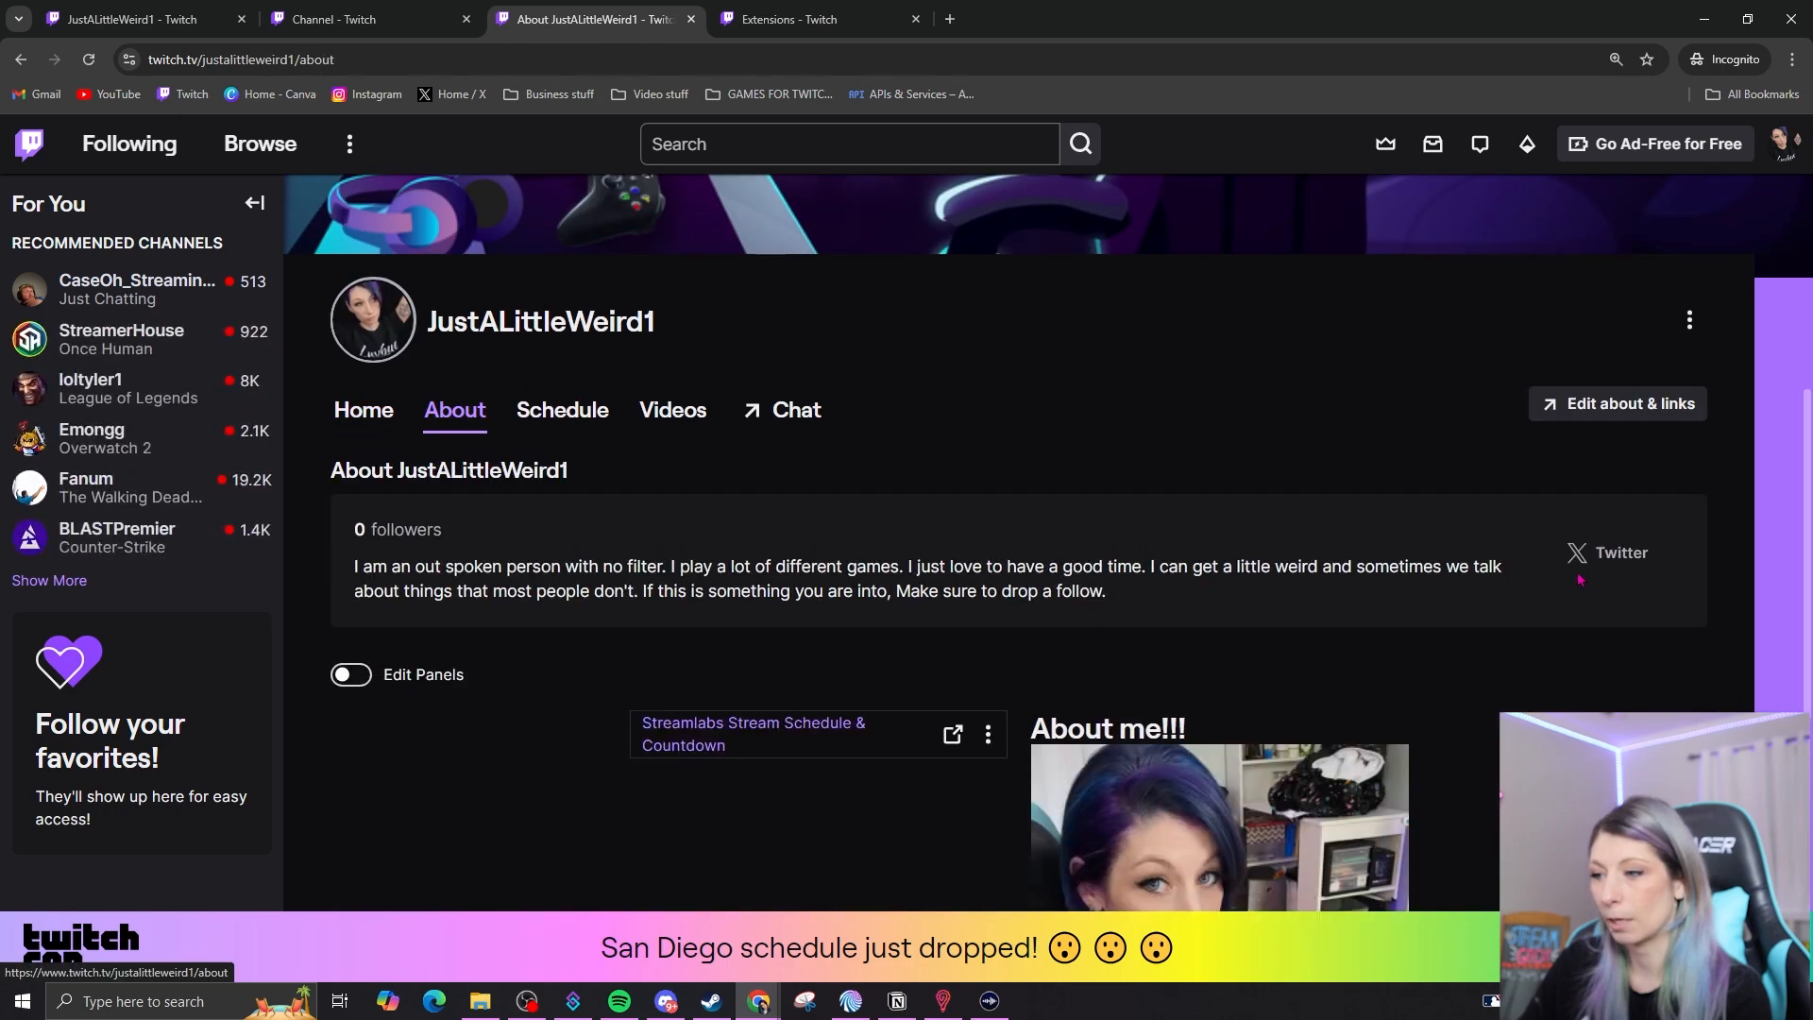
{"action": "scroll", "coordinate": [1529, 601], "scroll_direction": "down", "scroll_amount": 1}
{"action": "scroll", "coordinate": [1530, 601], "scroll_direction": "up", "scroll_amount": 2}
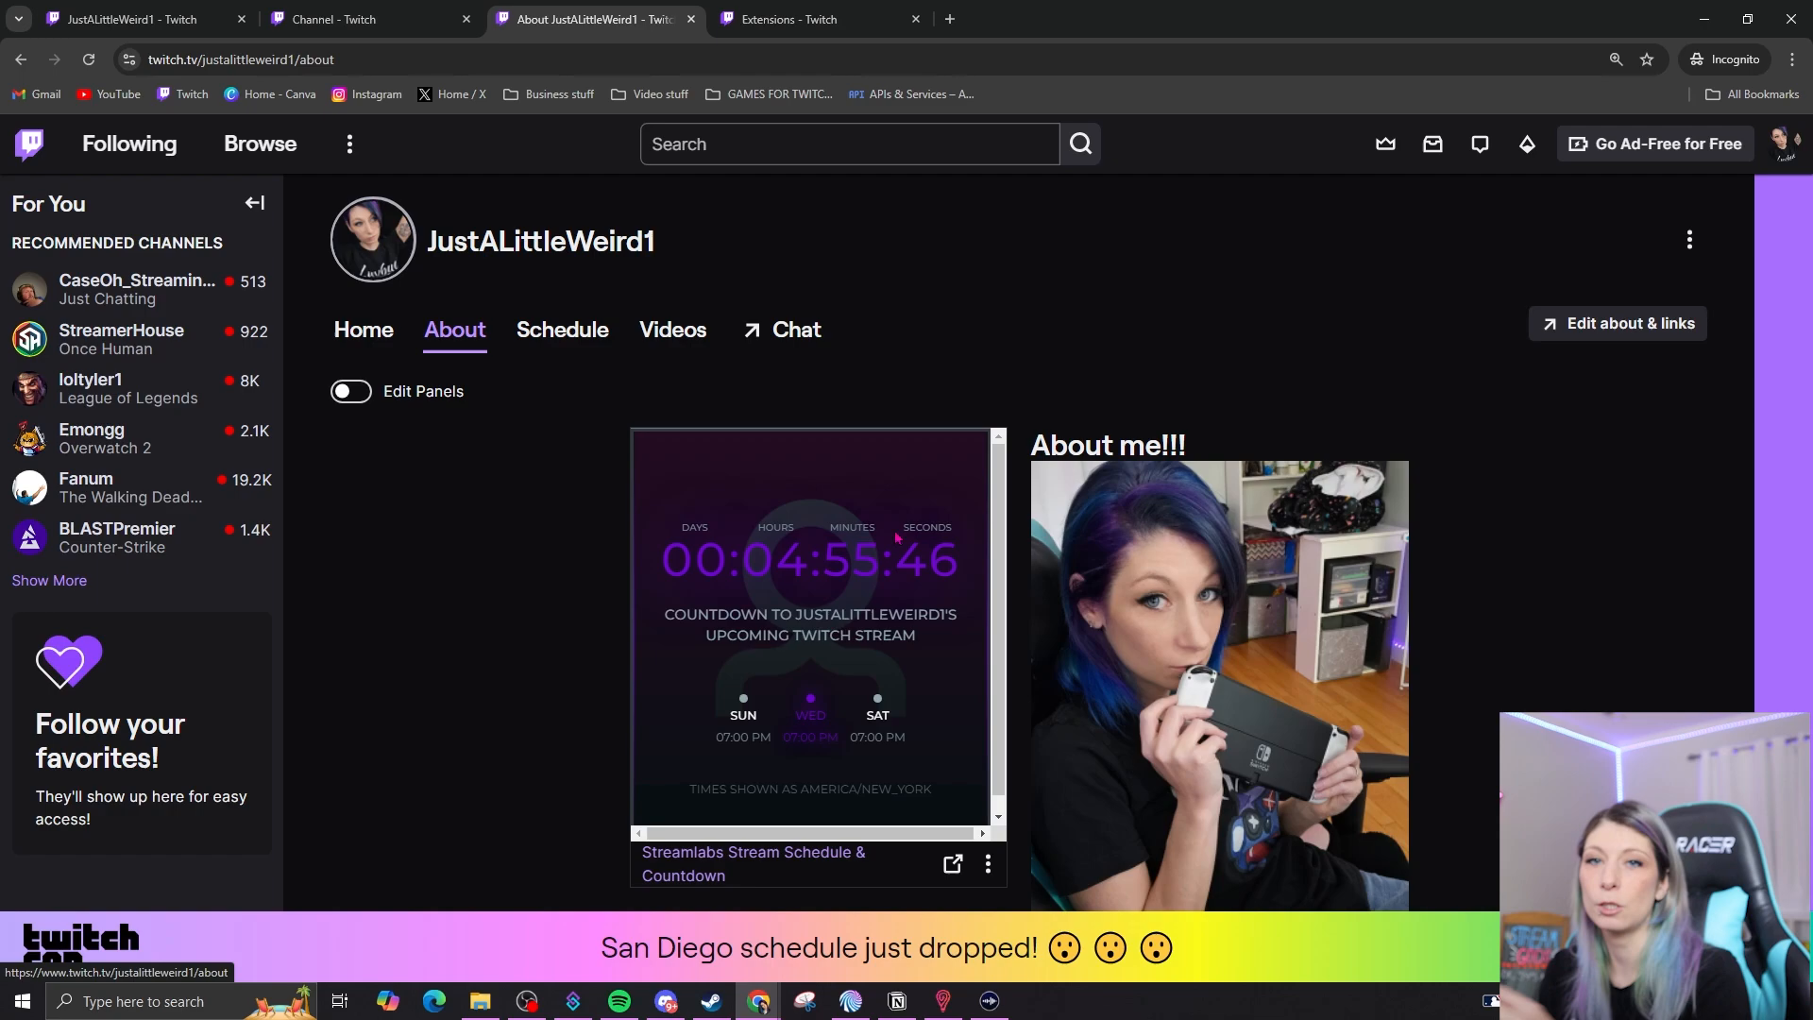
{"action": "scroll", "coordinate": [1244, 560], "scroll_direction": "down", "scroll_amount": 3}
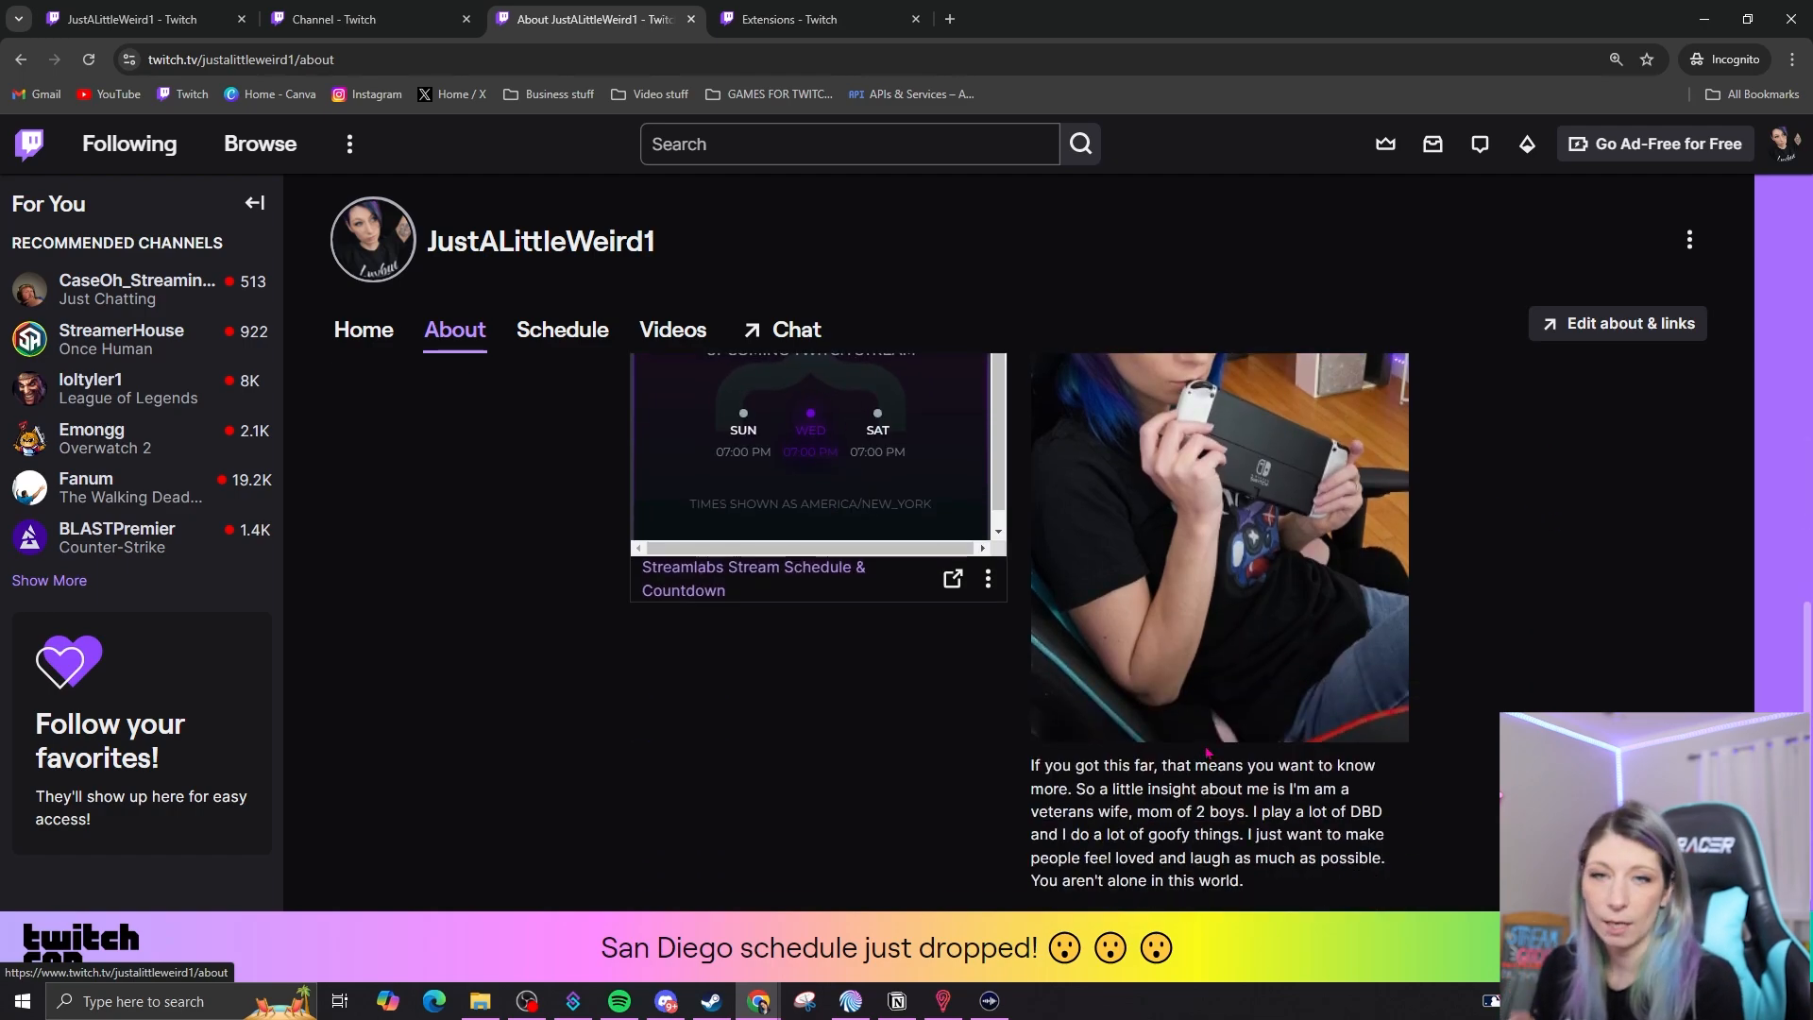
{"action": "scroll", "coordinate": [1468, 573], "scroll_direction": "up", "scroll_amount": 4}
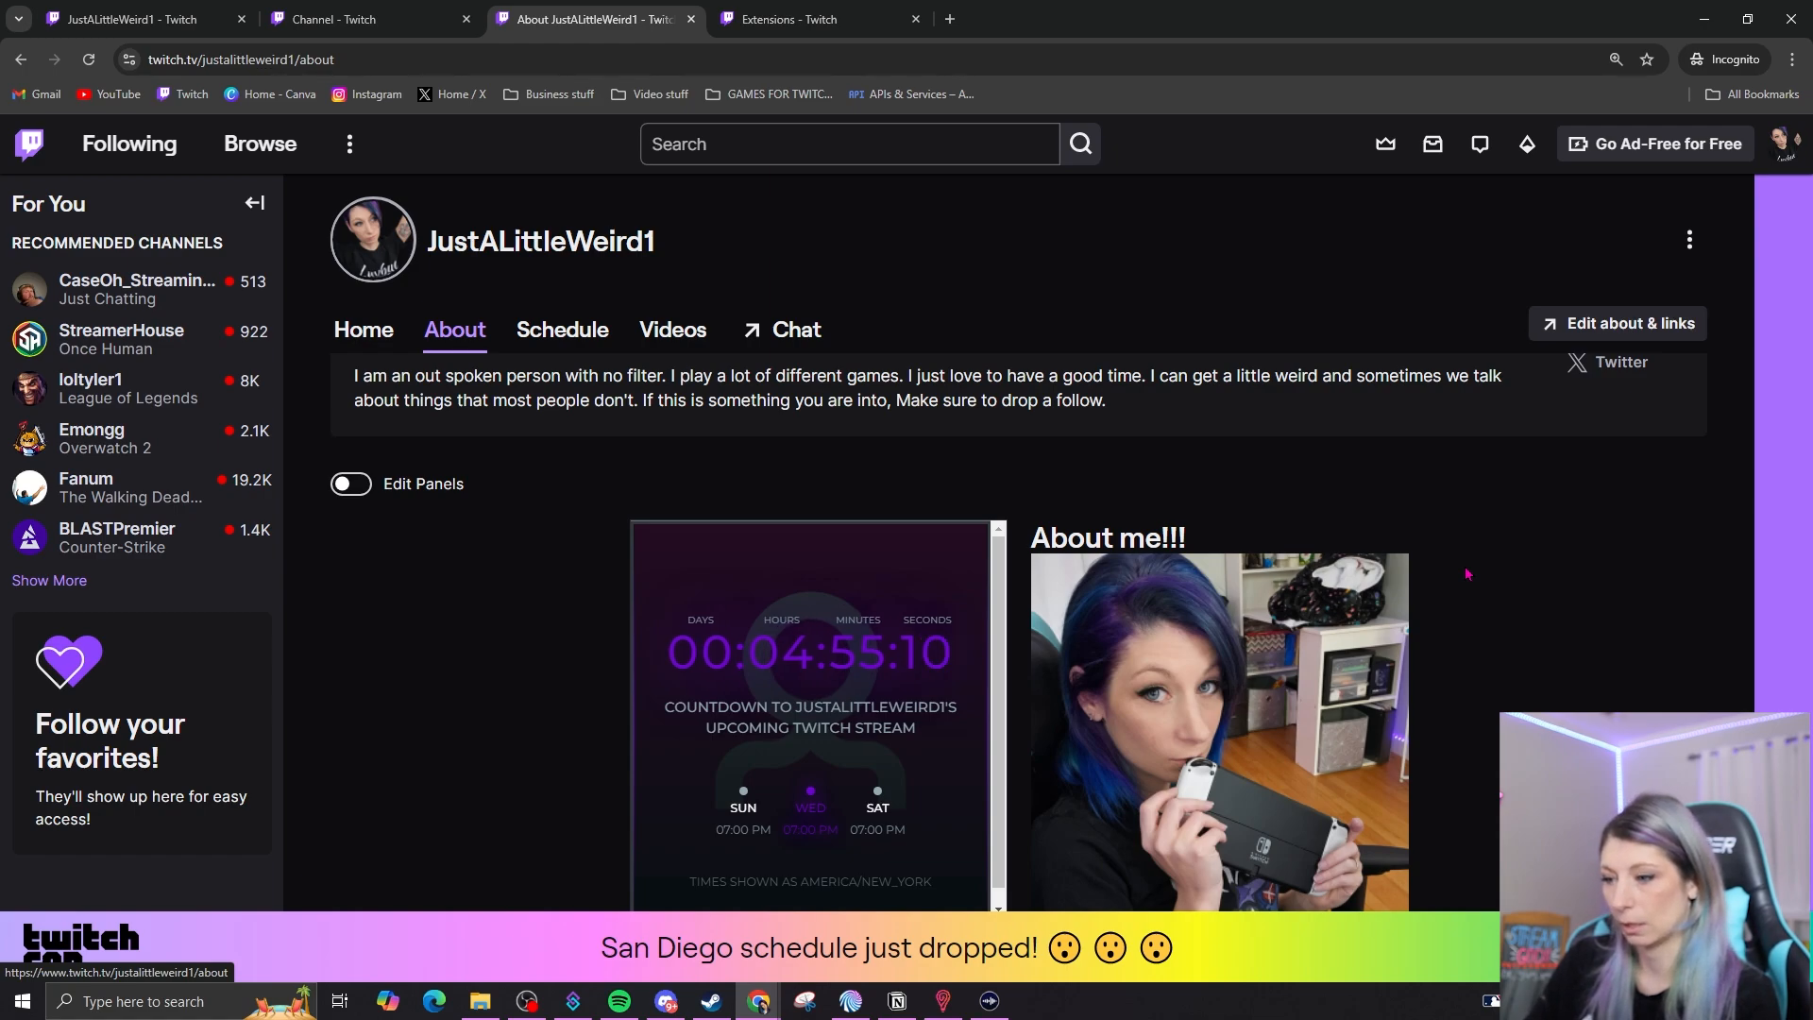
Check the channel's public Schedule page for the Wednesday, Saturday and Sunday streams
{"action": "left_click", "coordinate": [563, 329]}
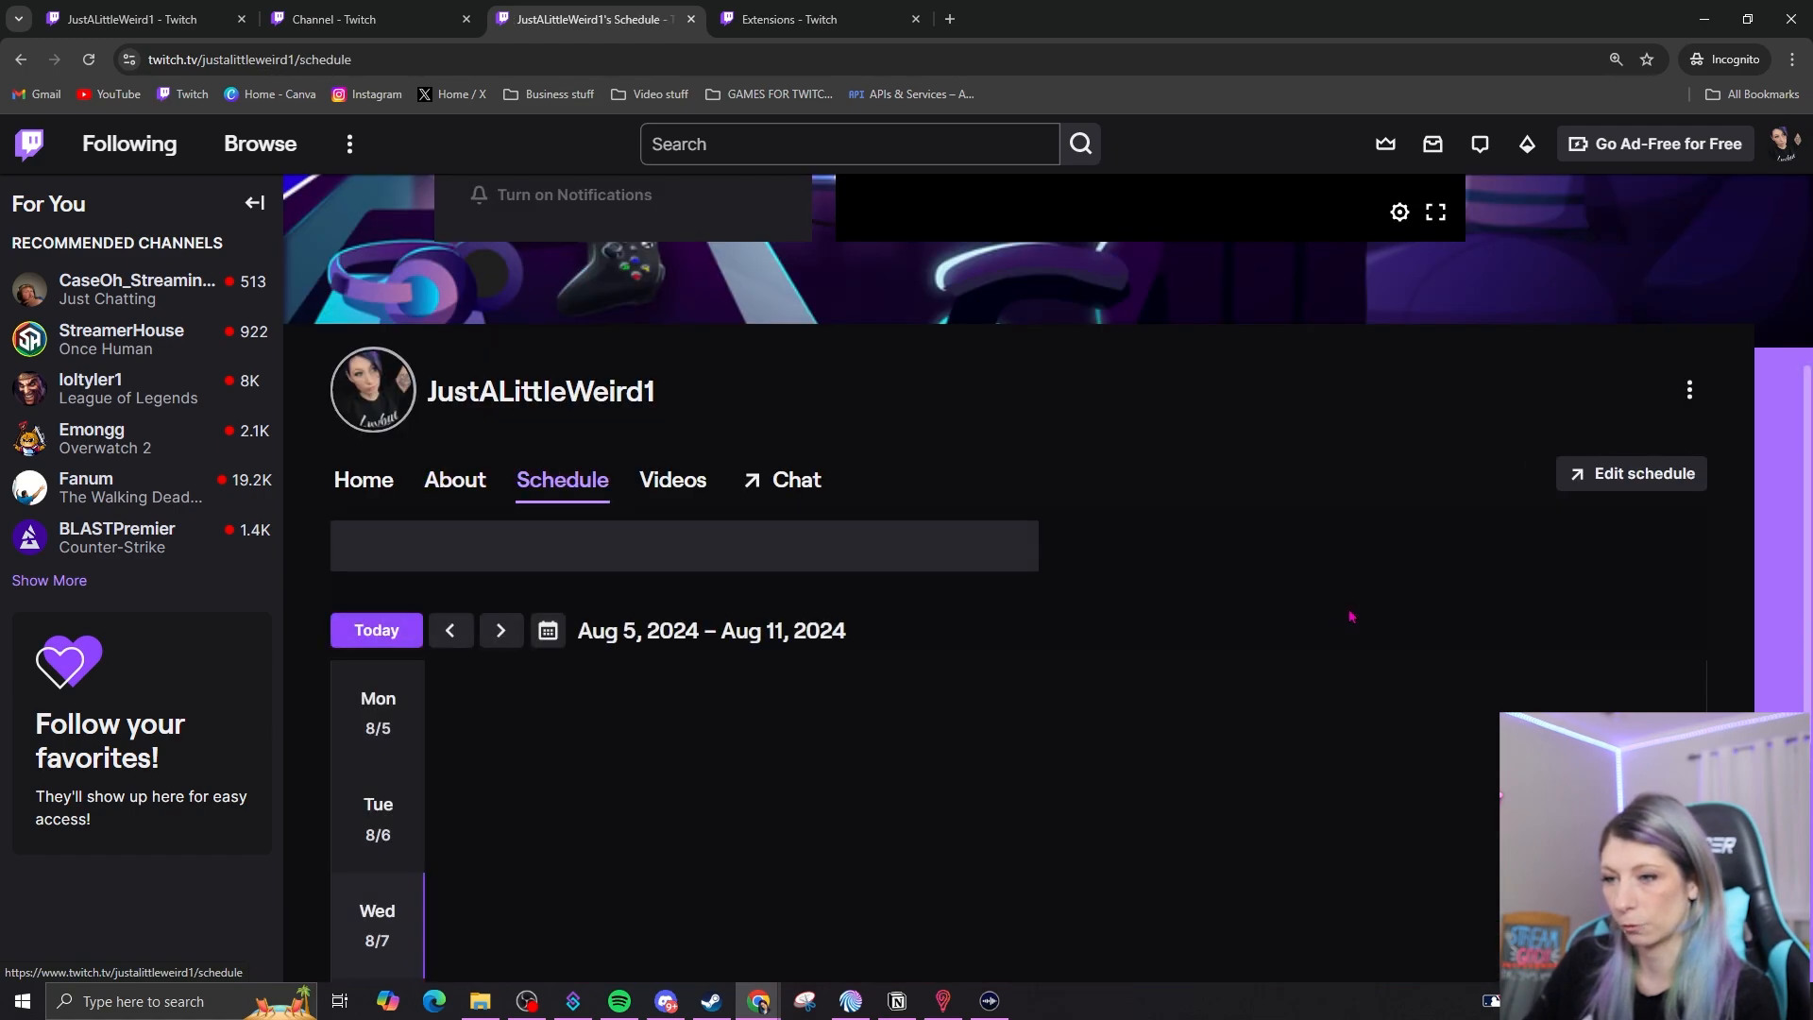
{"action": "scroll", "coordinate": [1368, 733], "scroll_direction": "down", "scroll_amount": 2}
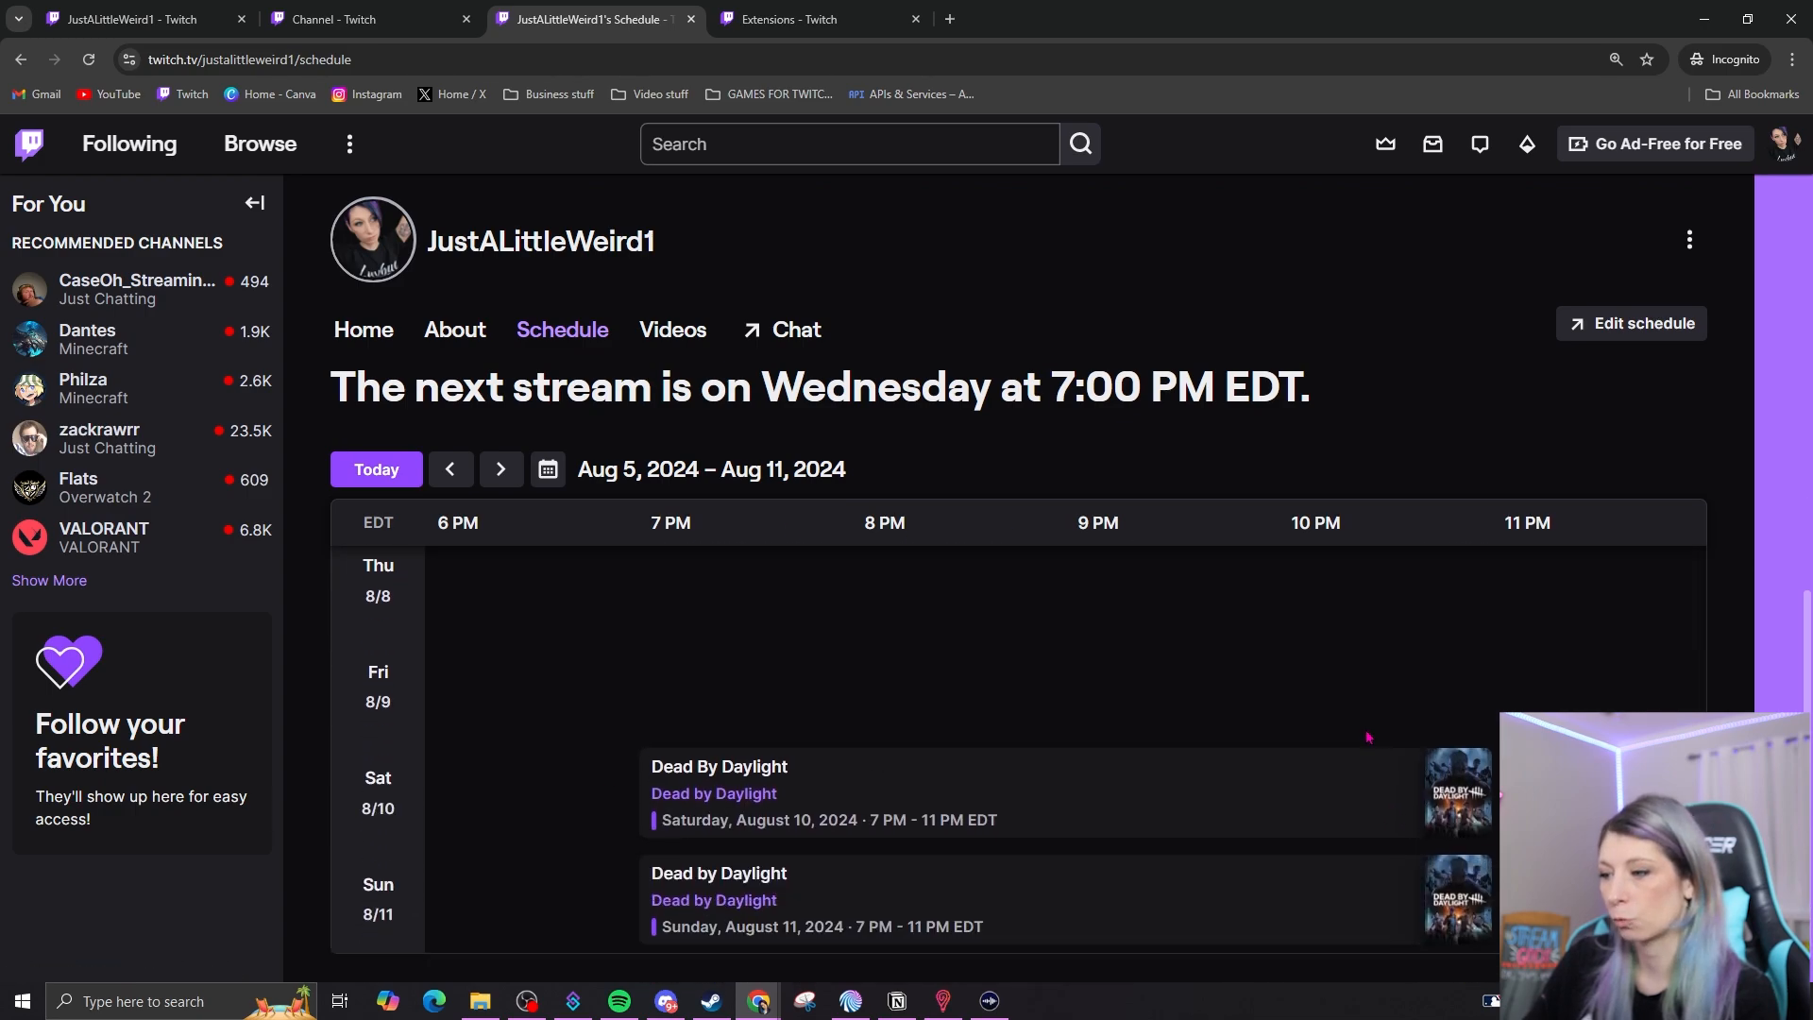
{"action": "scroll", "coordinate": [645, 769], "scroll_direction": "up", "scroll_amount": 2}
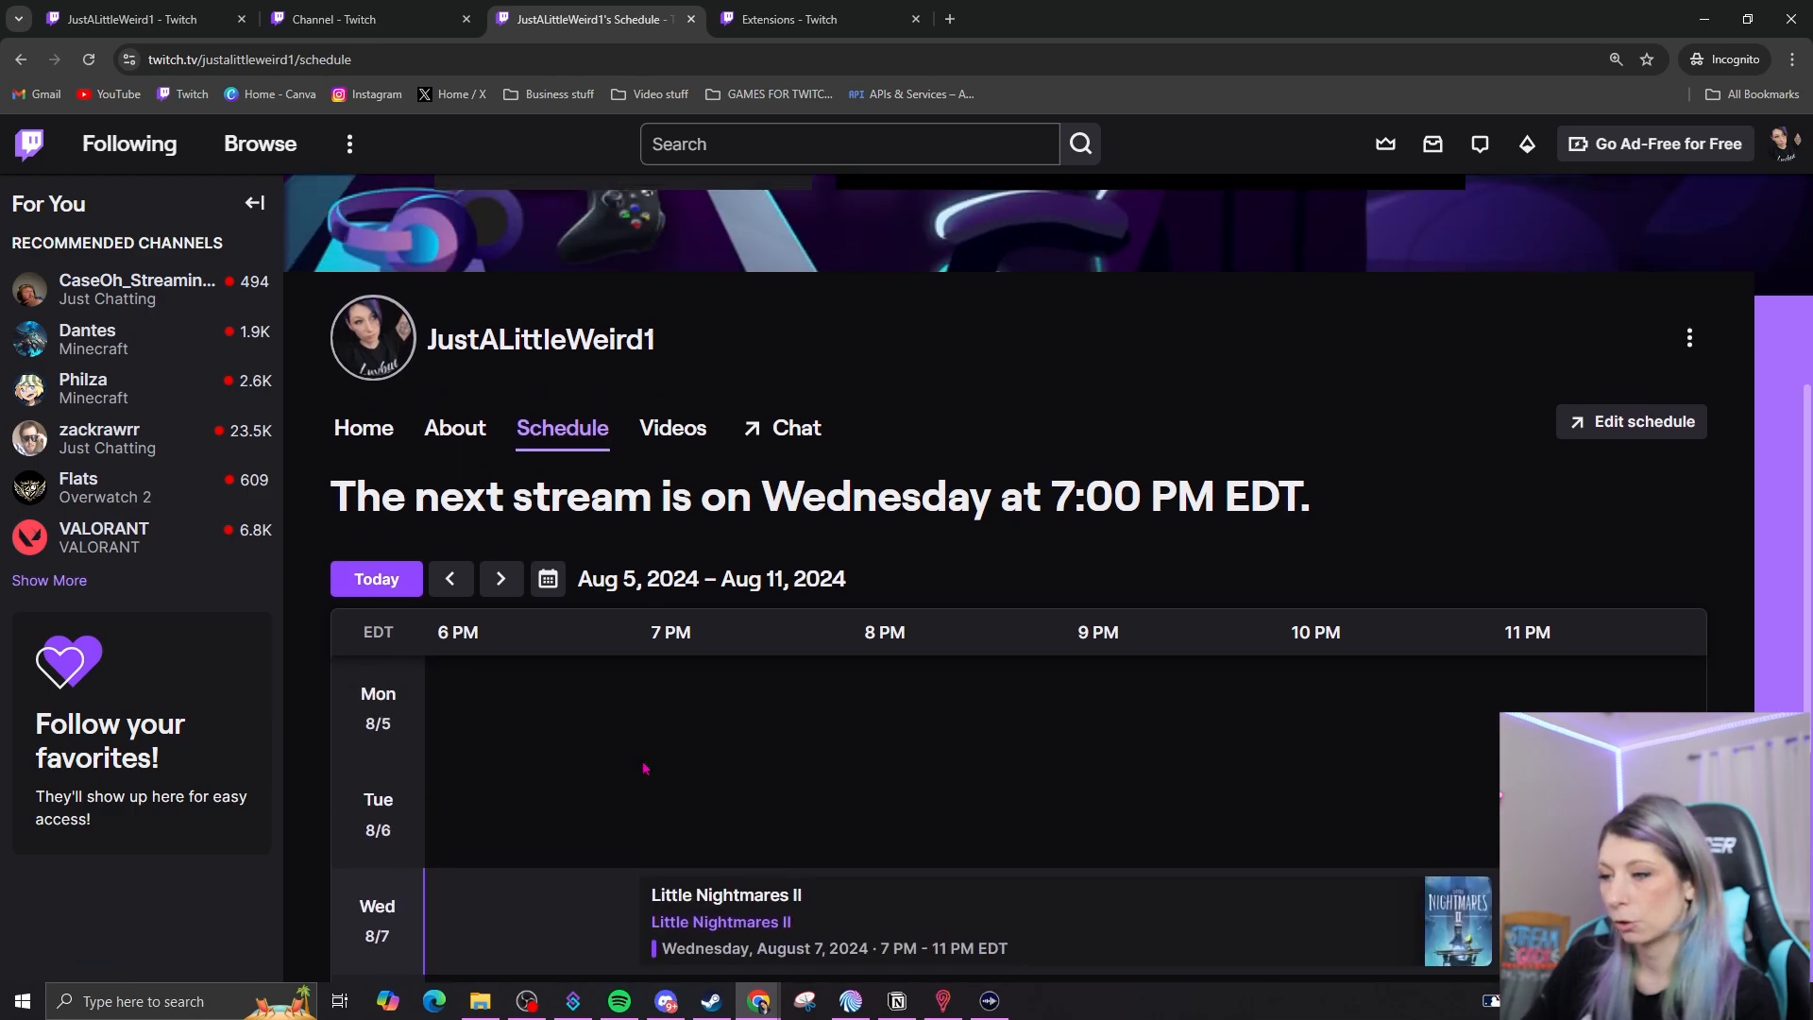
{"action": "scroll", "coordinate": [812, 710], "scroll_direction": "down", "scroll_amount": 4}
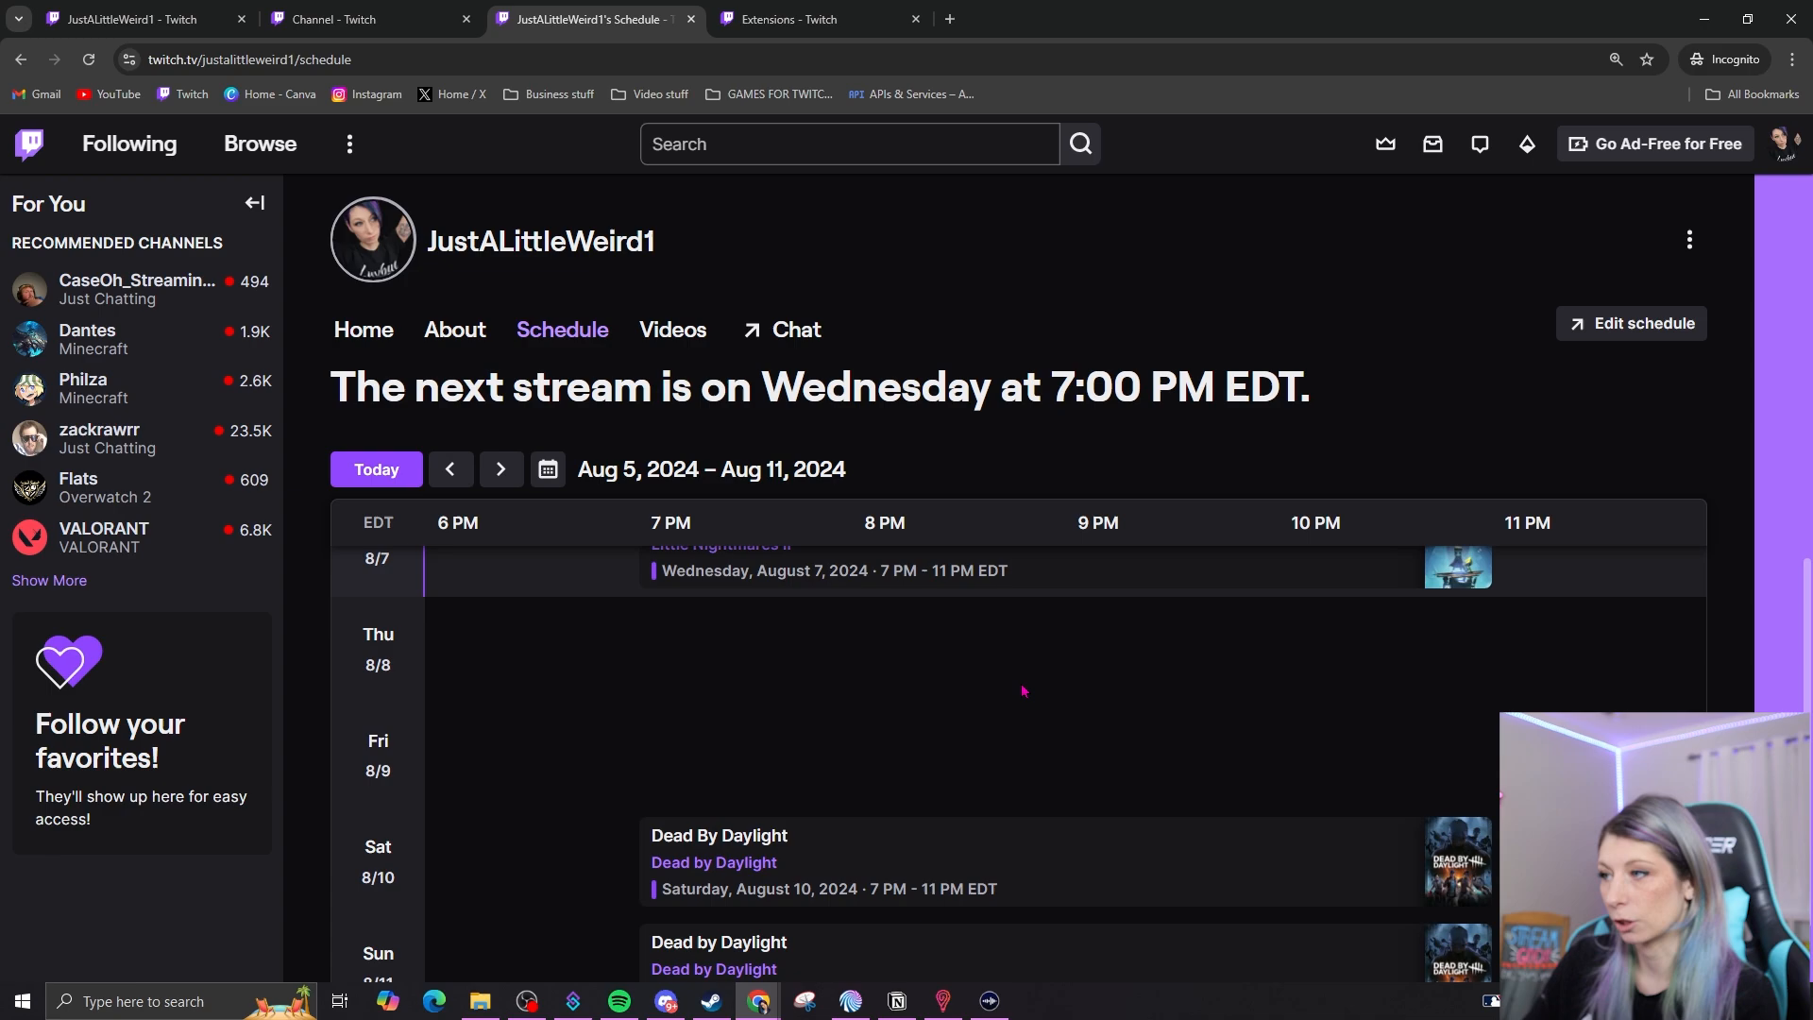
Customize the channel's Videos page layout by moving the Recent broadcasts shelf above Featured Clips, and publish the change
{"action": "left_click", "coordinate": [683, 344]}
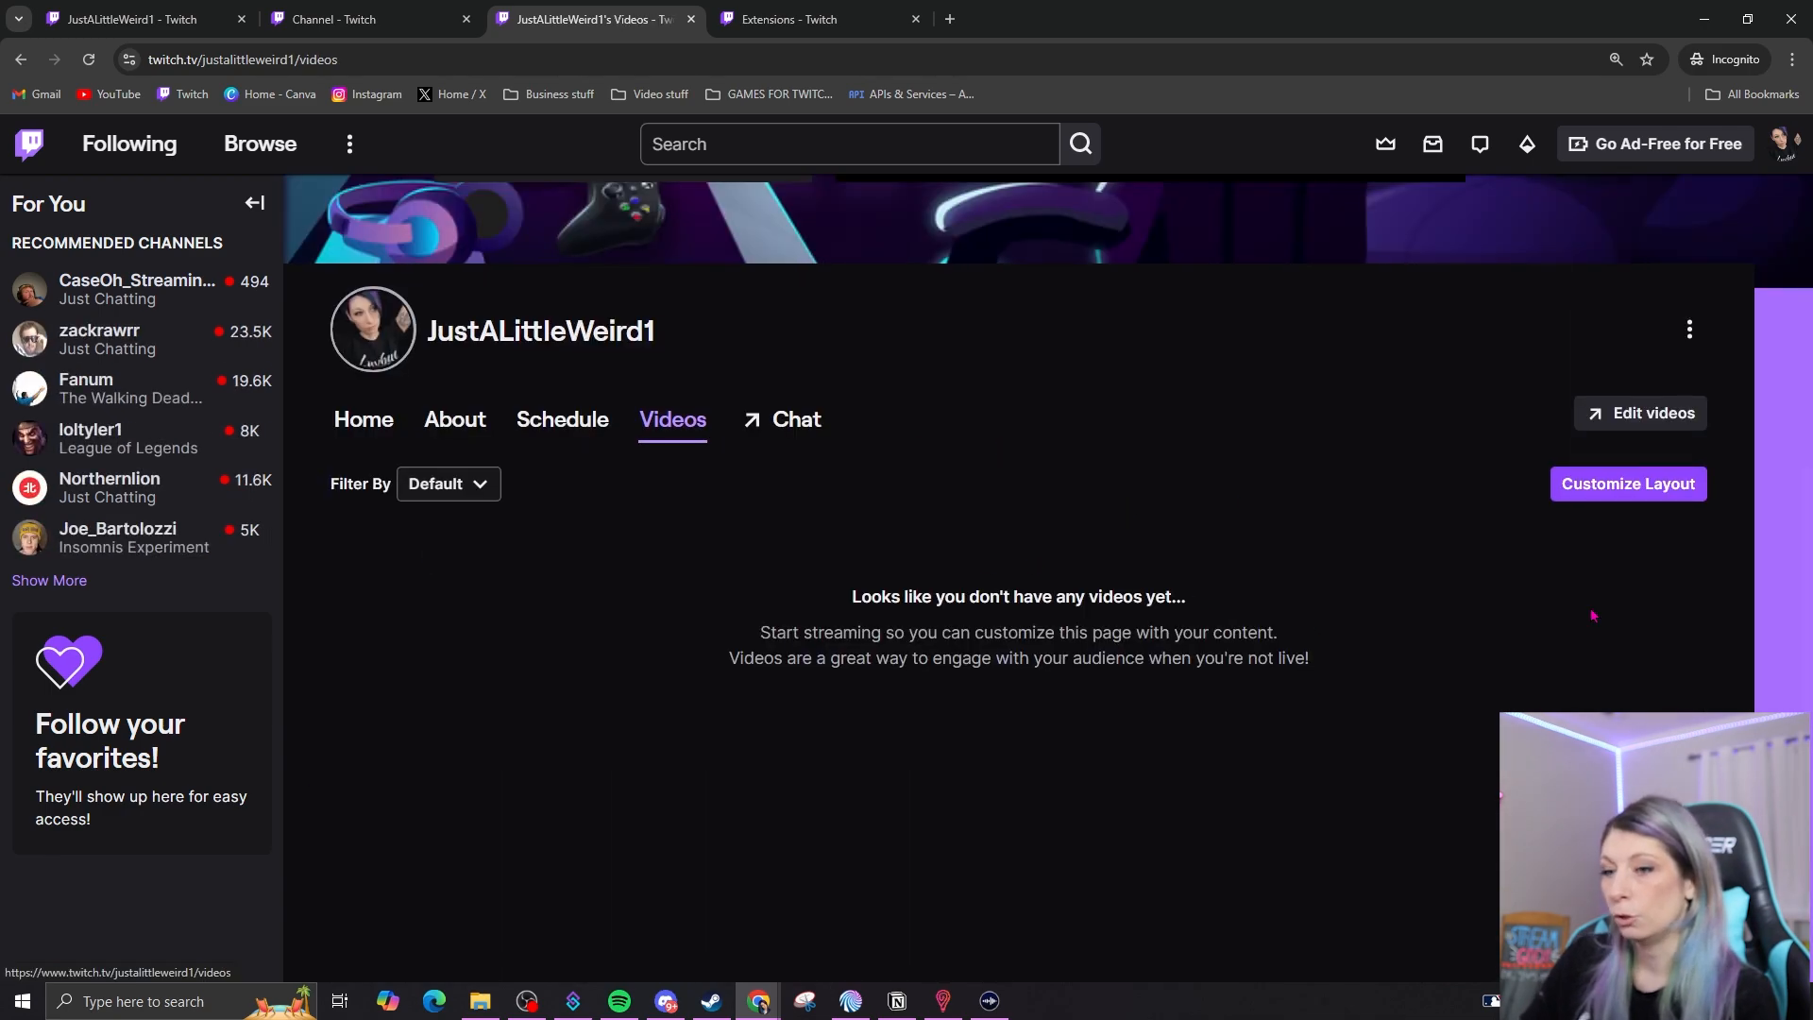
{"action": "left_click", "coordinate": [1637, 472]}
{"action": "scroll", "coordinate": [907, 439], "scroll_direction": "down", "scroll_amount": 4}
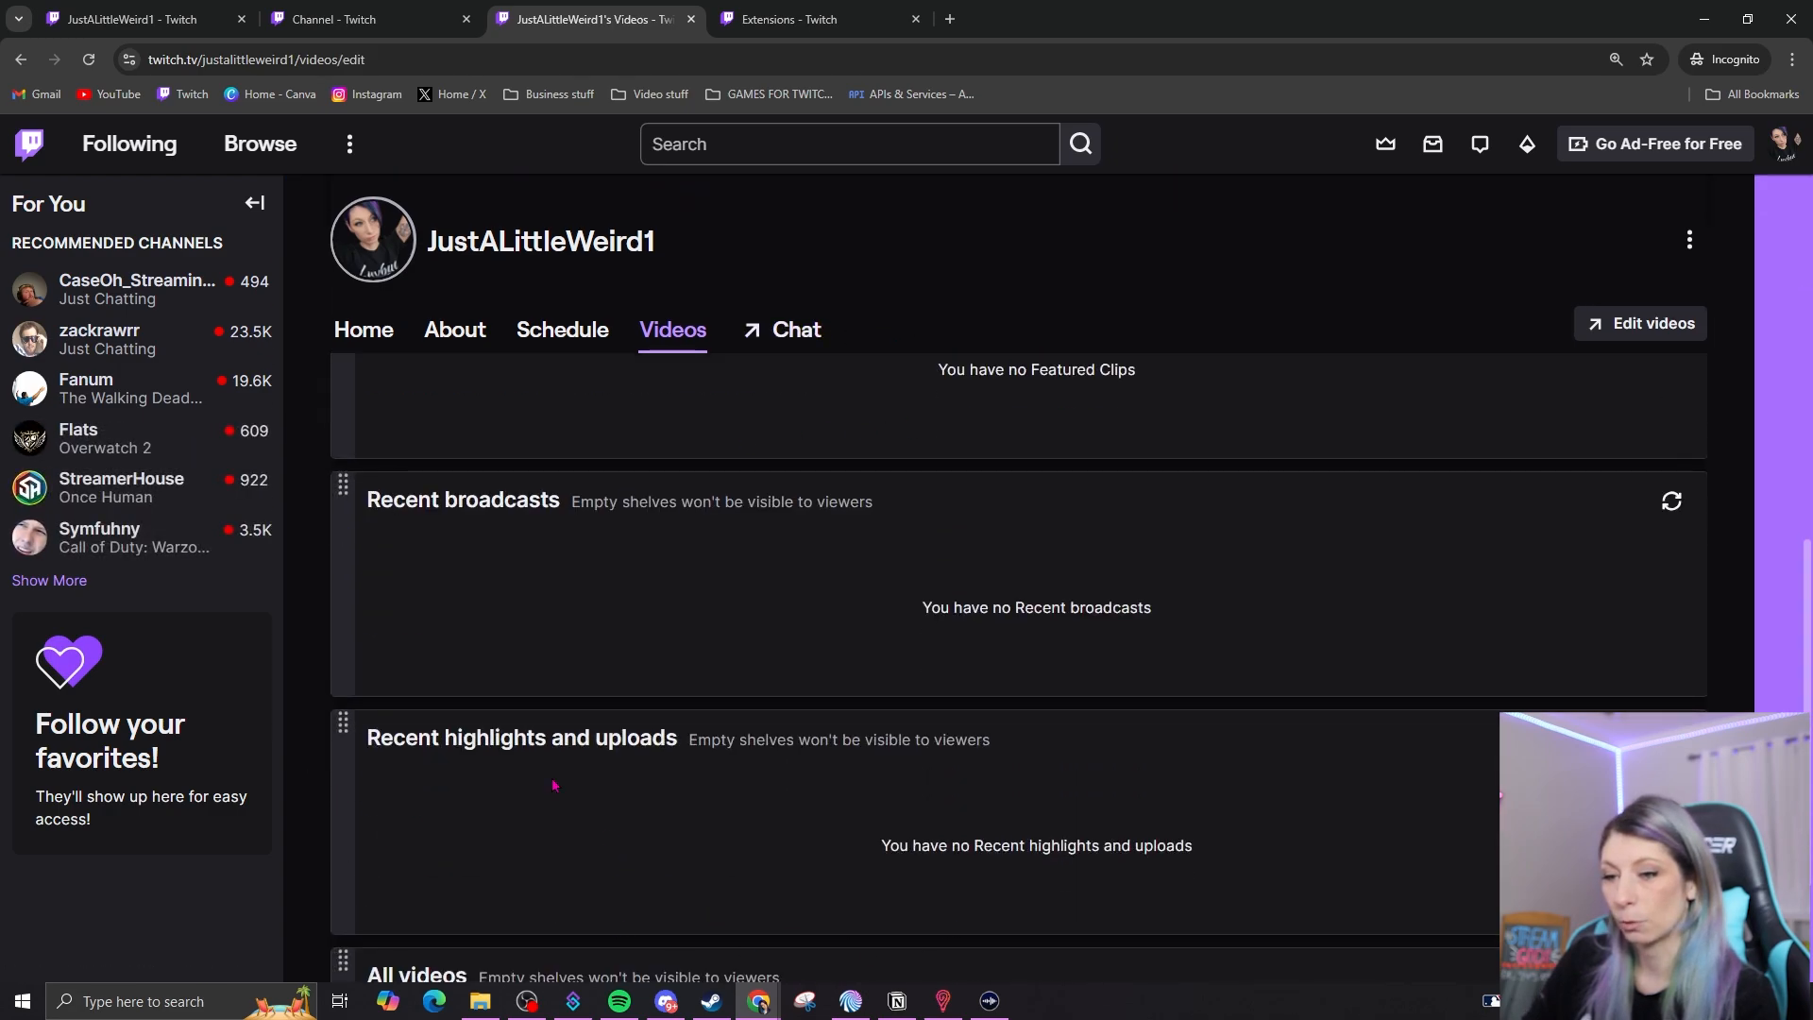
{"action": "scroll", "coordinate": [538, 778], "scroll_direction": "up", "scroll_amount": 2}
{"action": "left_click_drag", "start_coordinate": [342, 694], "coordinate": [354, 395]}
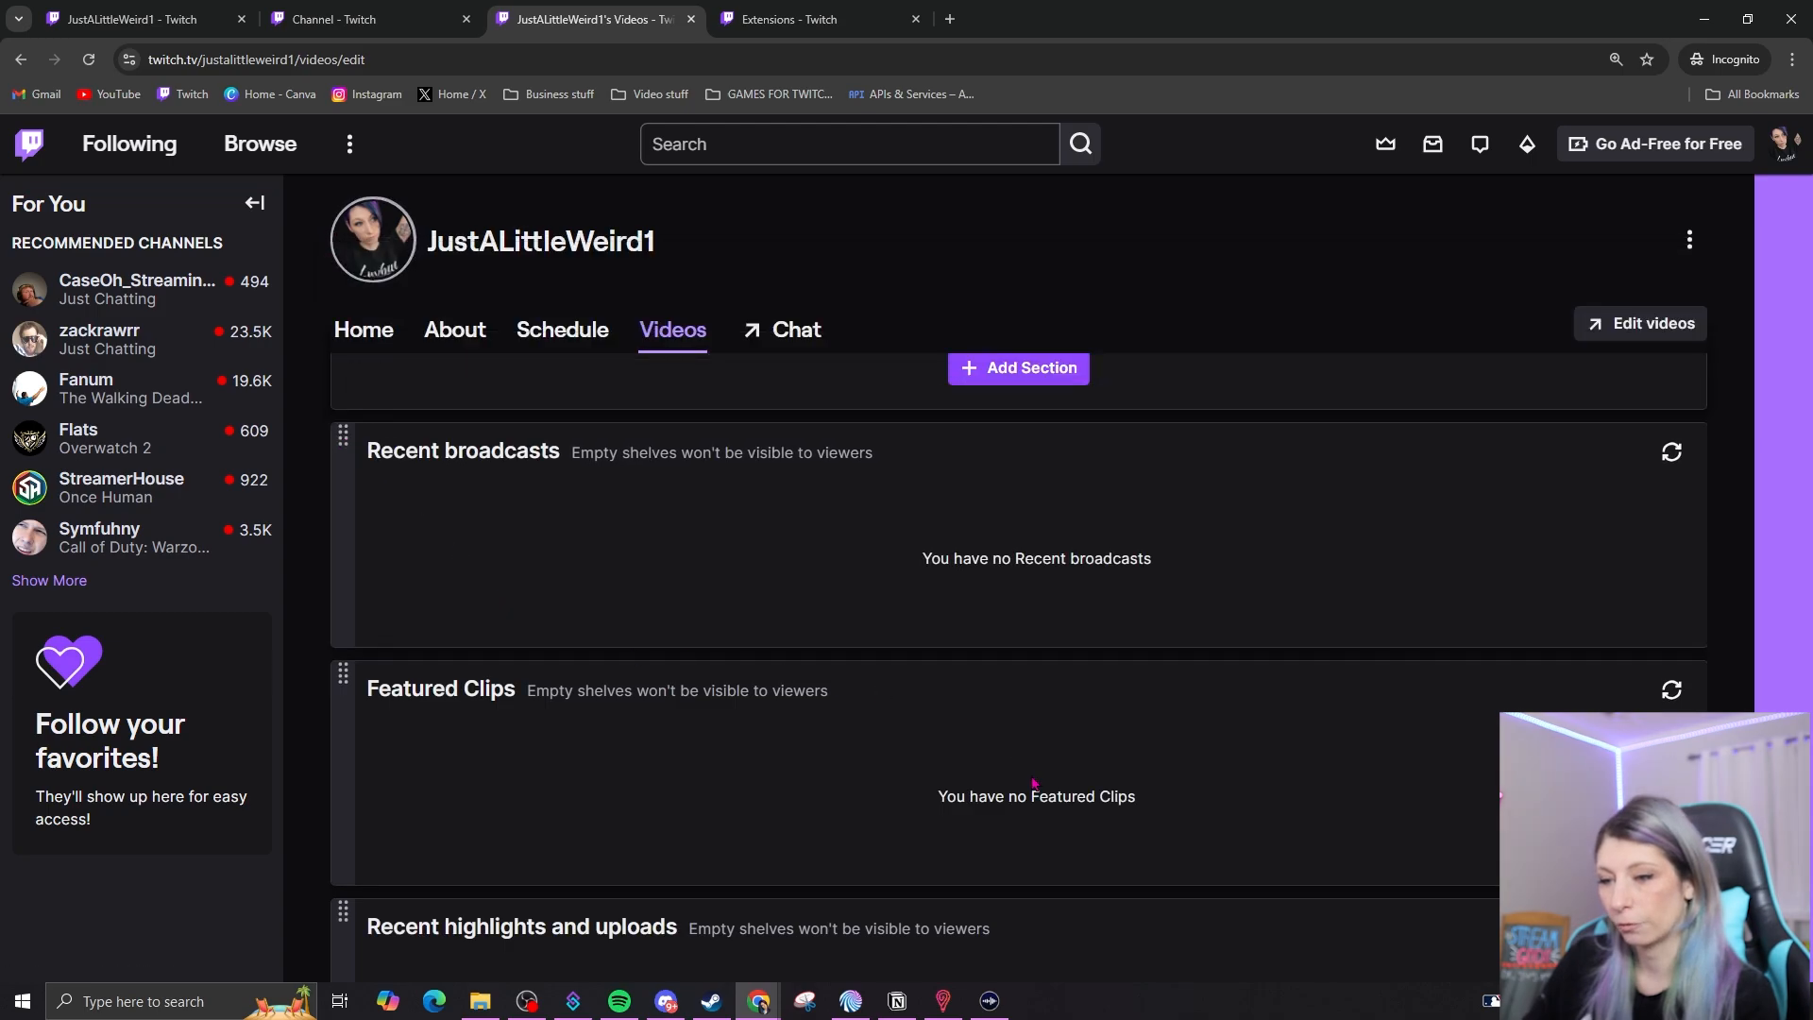
{"action": "scroll", "coordinate": [604, 661], "scroll_direction": "down", "scroll_amount": 4}
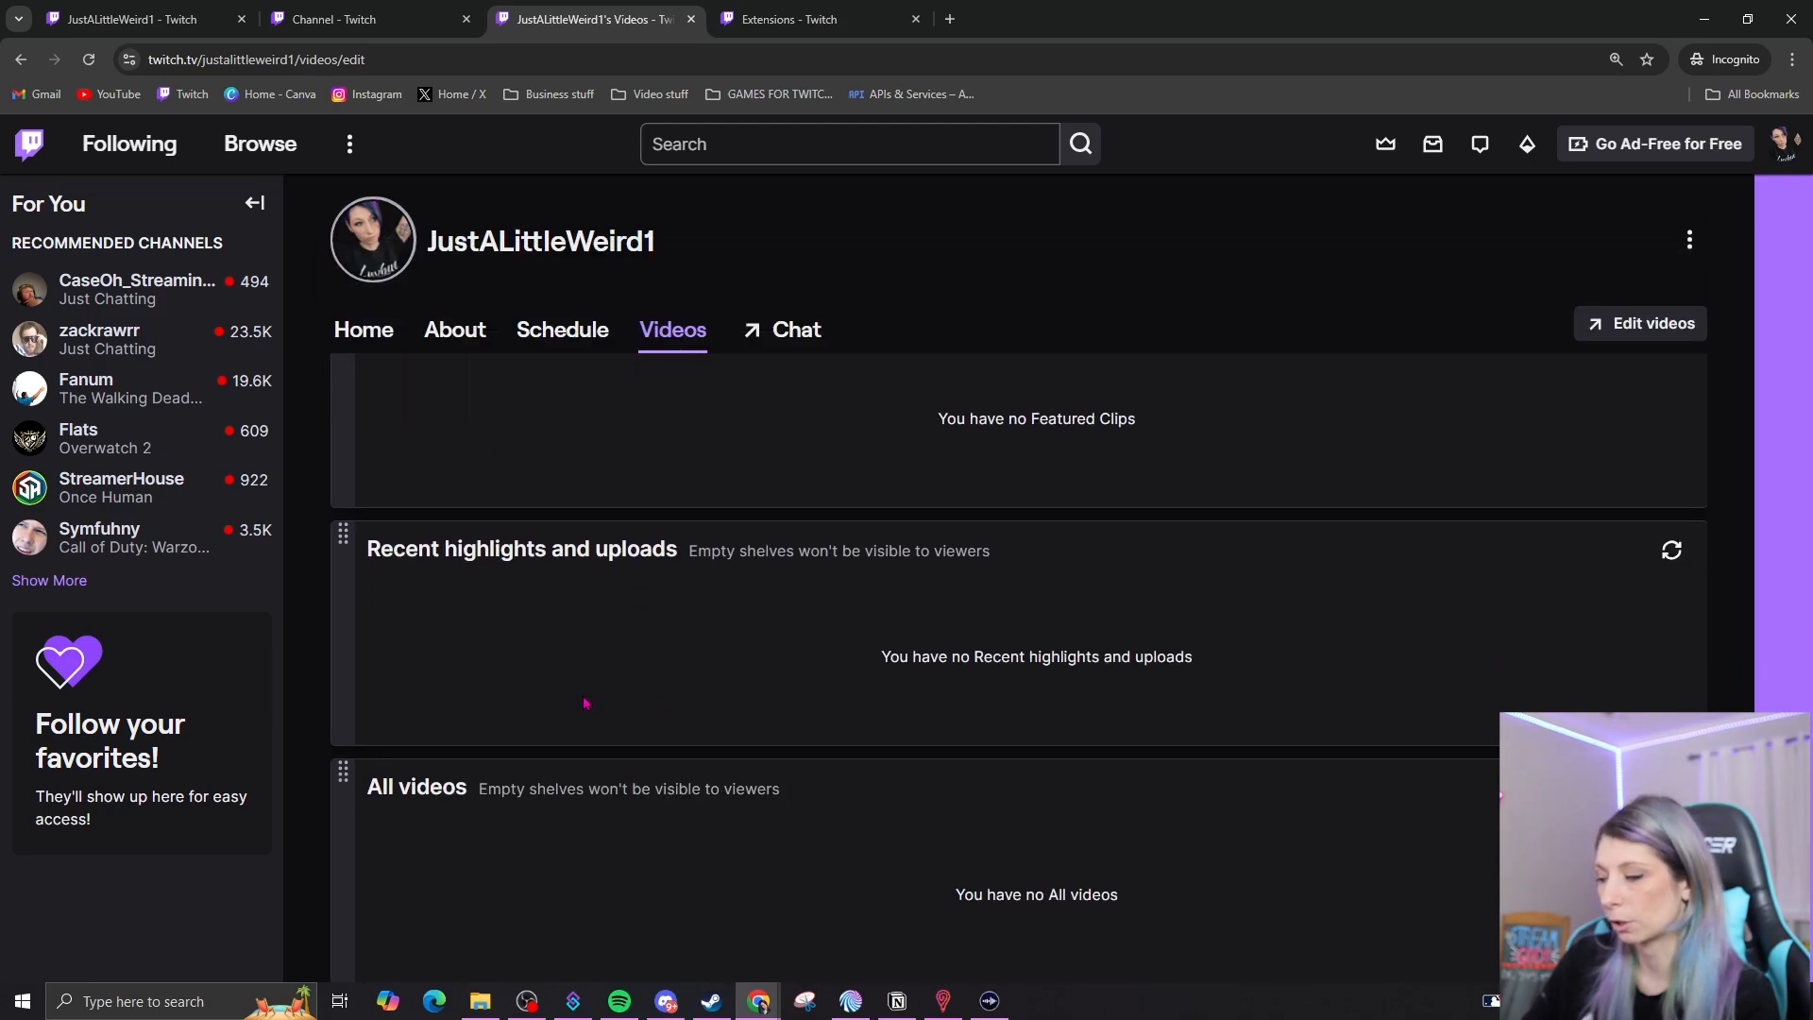
{"action": "scroll", "coordinate": [582, 708], "scroll_direction": "down", "scroll_amount": 1}
{"action": "scroll", "coordinate": [707, 761], "scroll_direction": "up", "scroll_amount": 5}
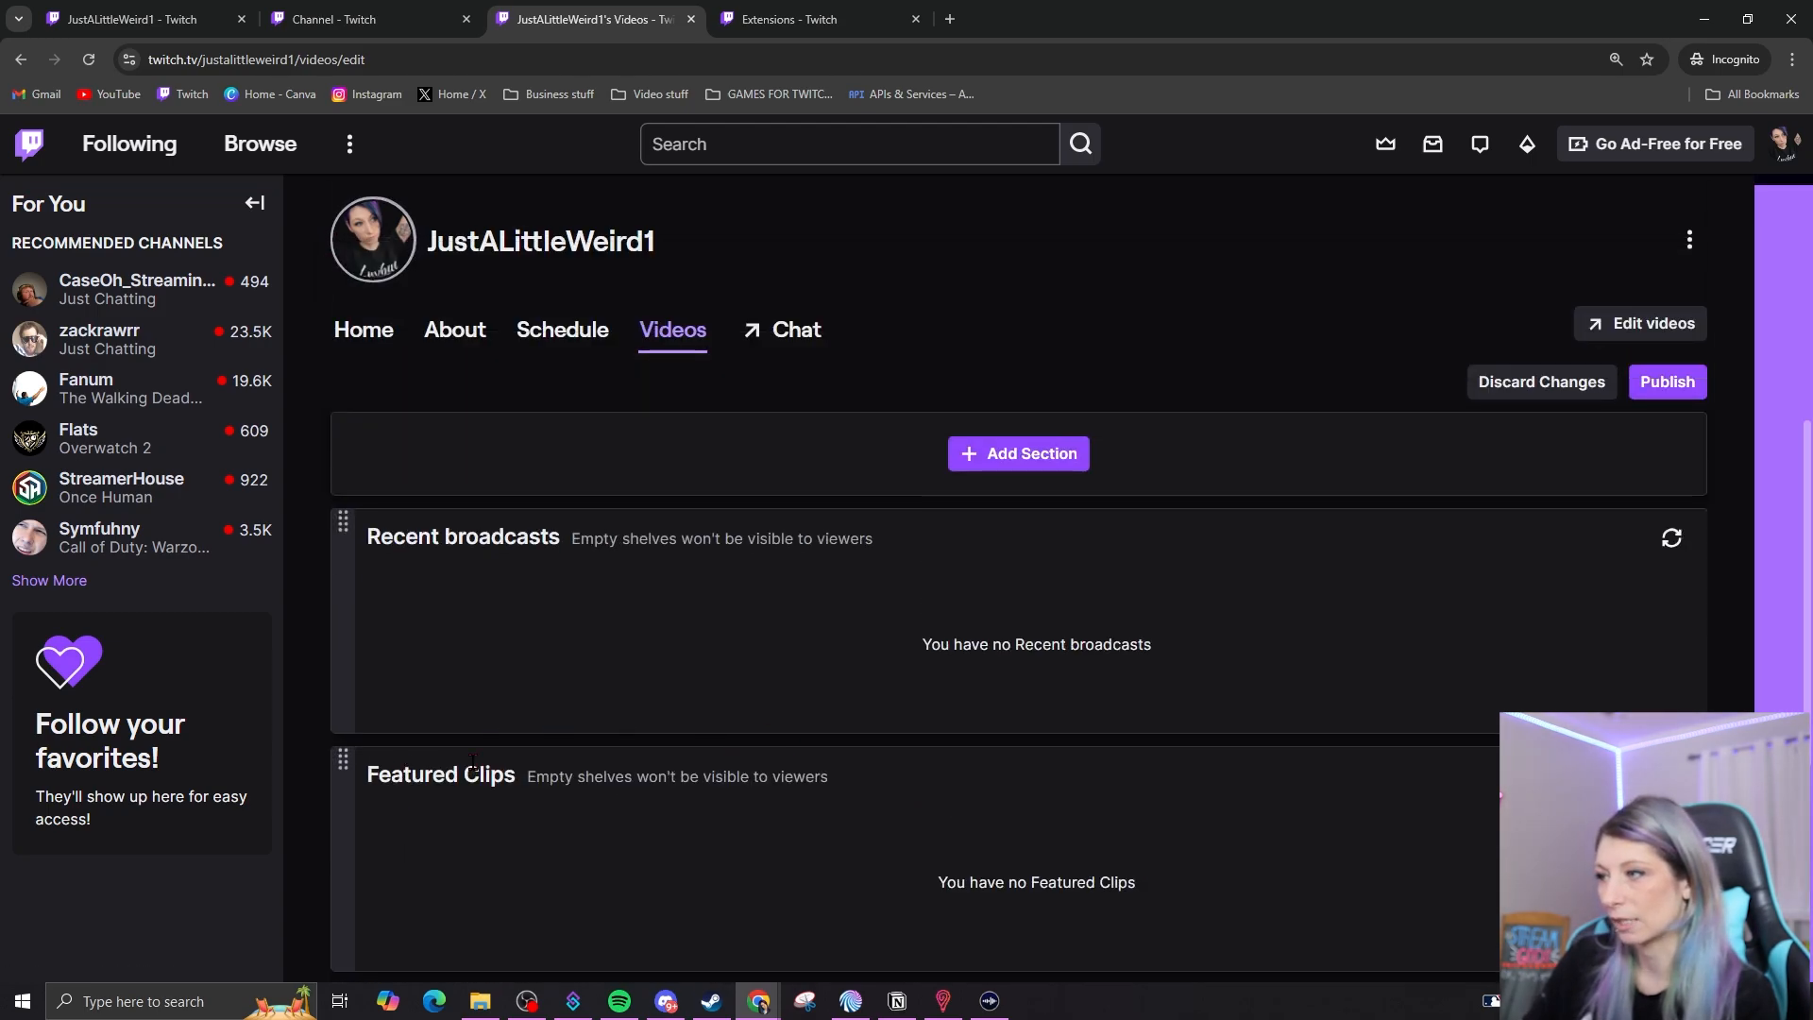
{"action": "left_click", "coordinate": [1668, 383]}
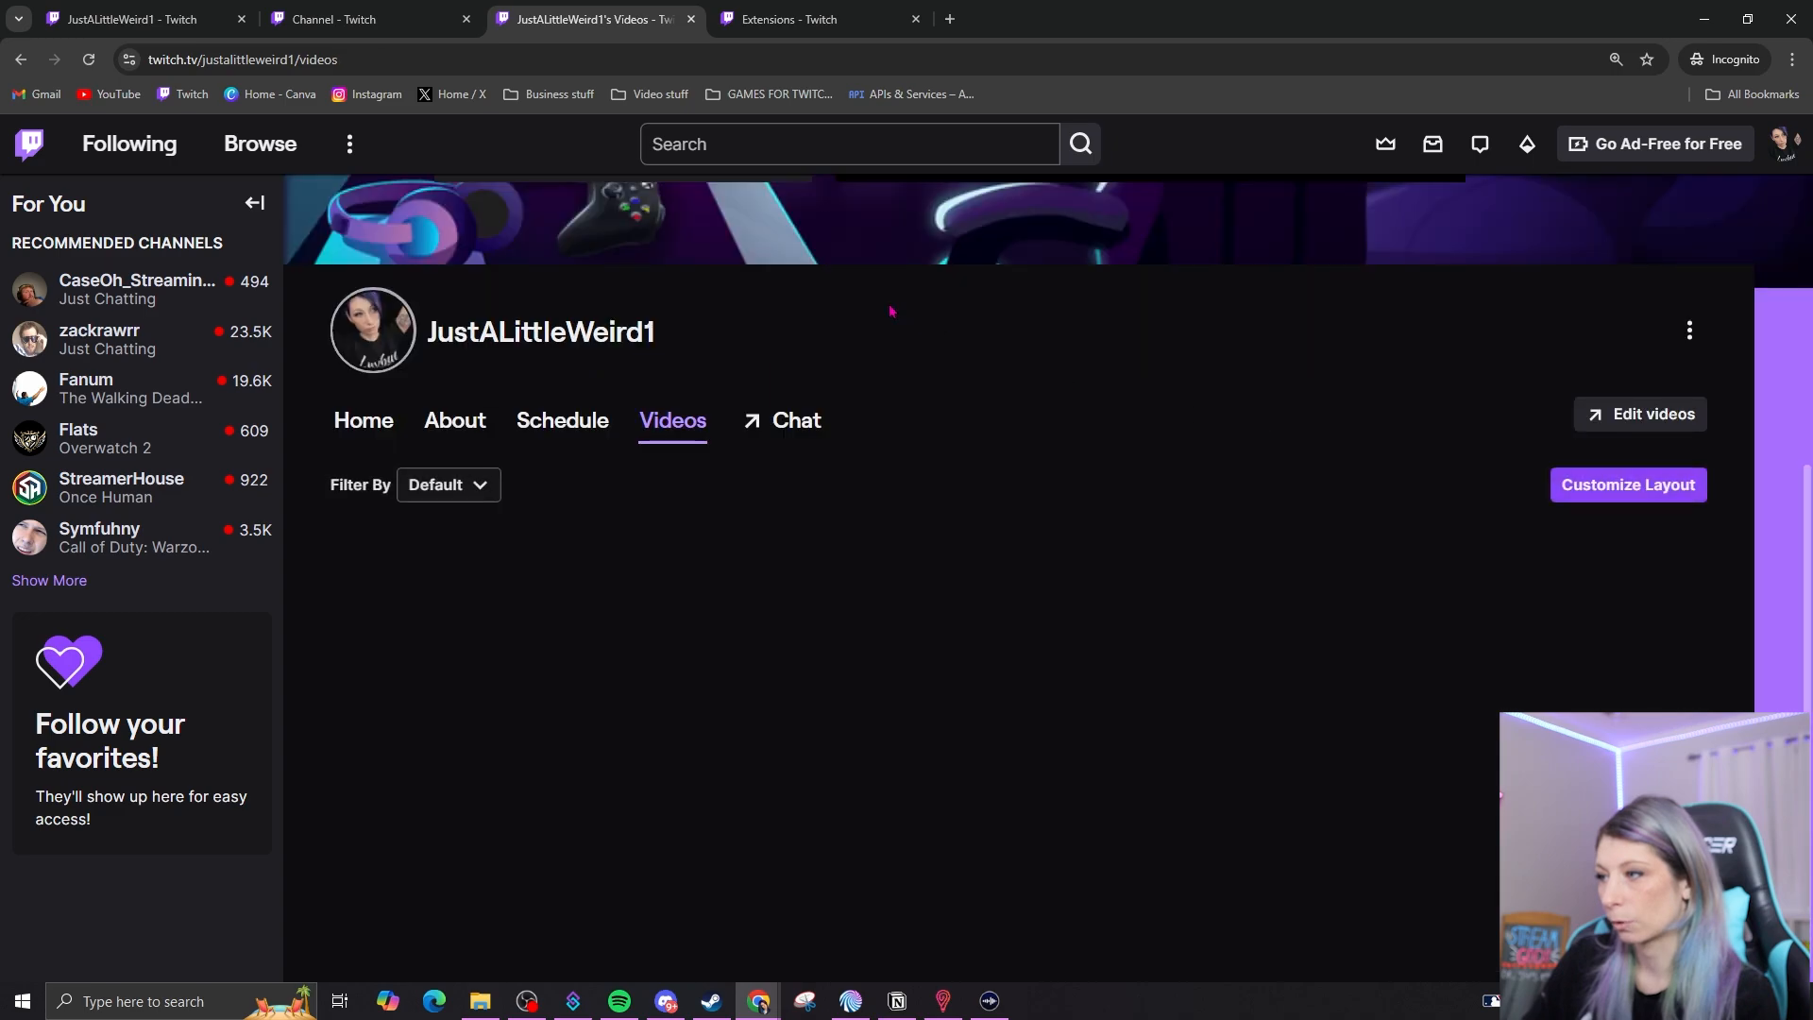
Open the channel's chat view and examine the offline player, stream chat and panels below the player
{"action": "left_click", "coordinate": [807, 422]}
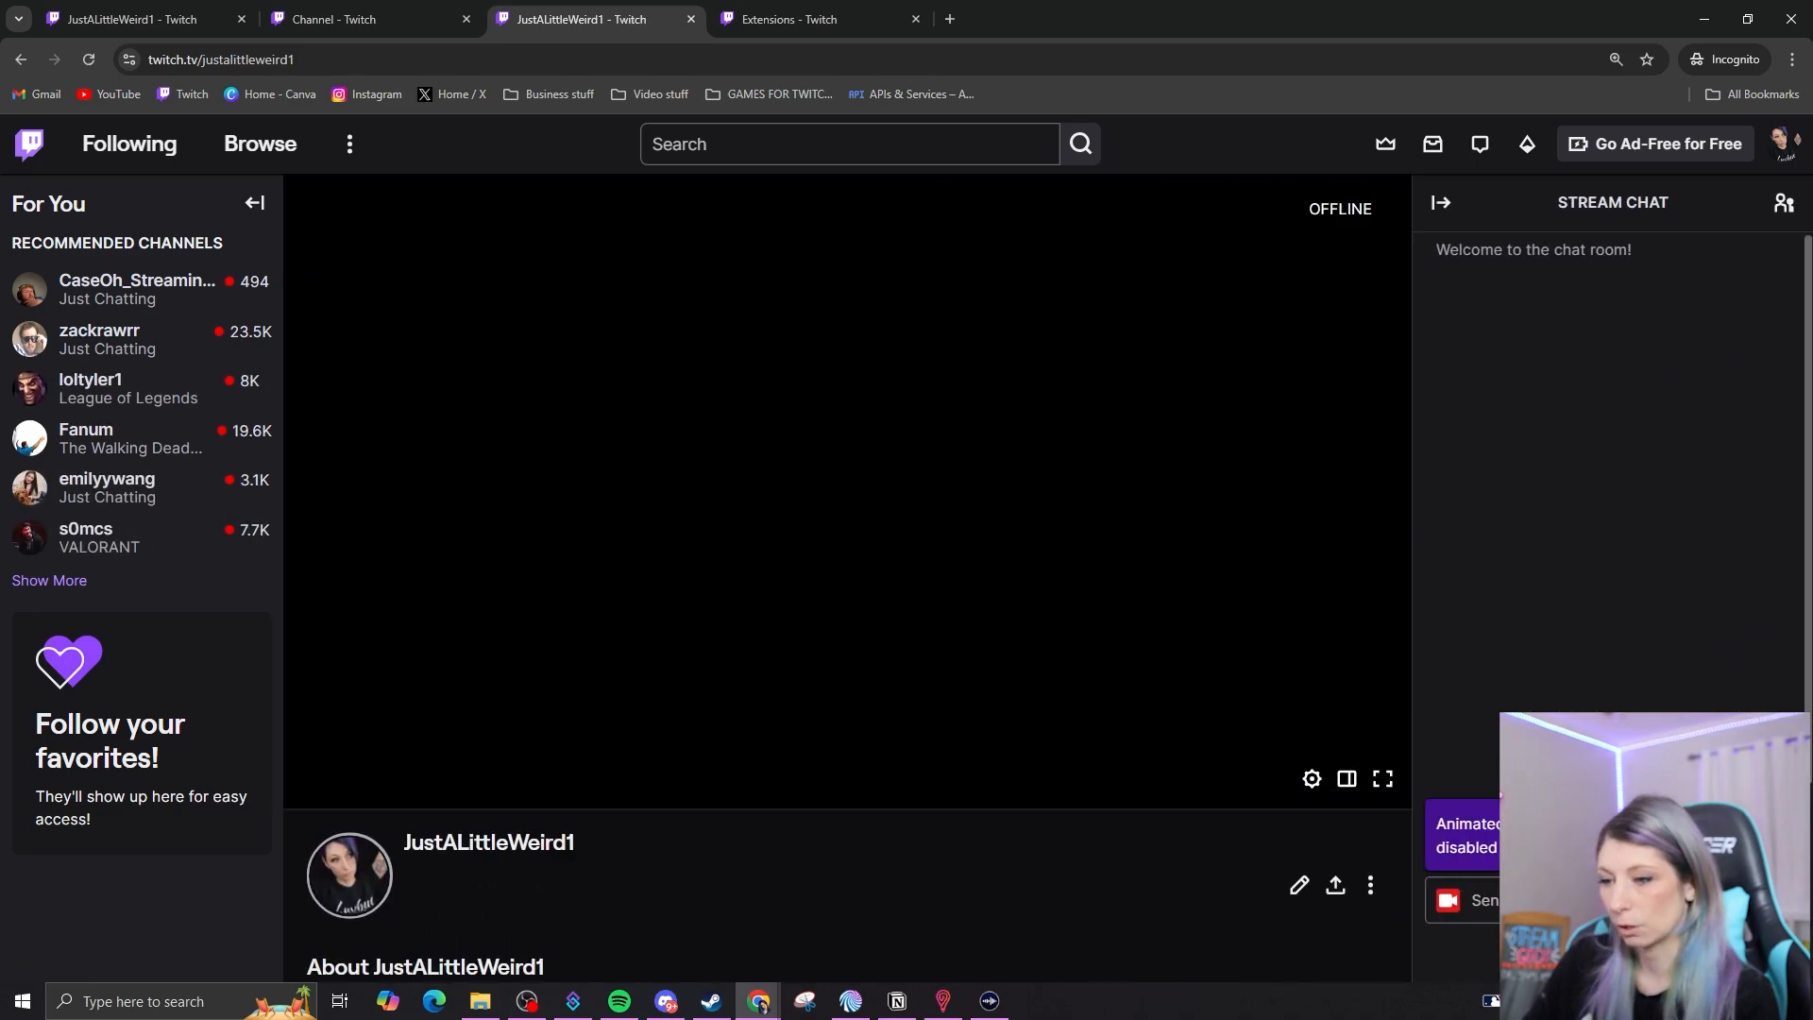
{"action": "scroll", "coordinate": [882, 777], "scroll_direction": "down", "scroll_amount": 3}
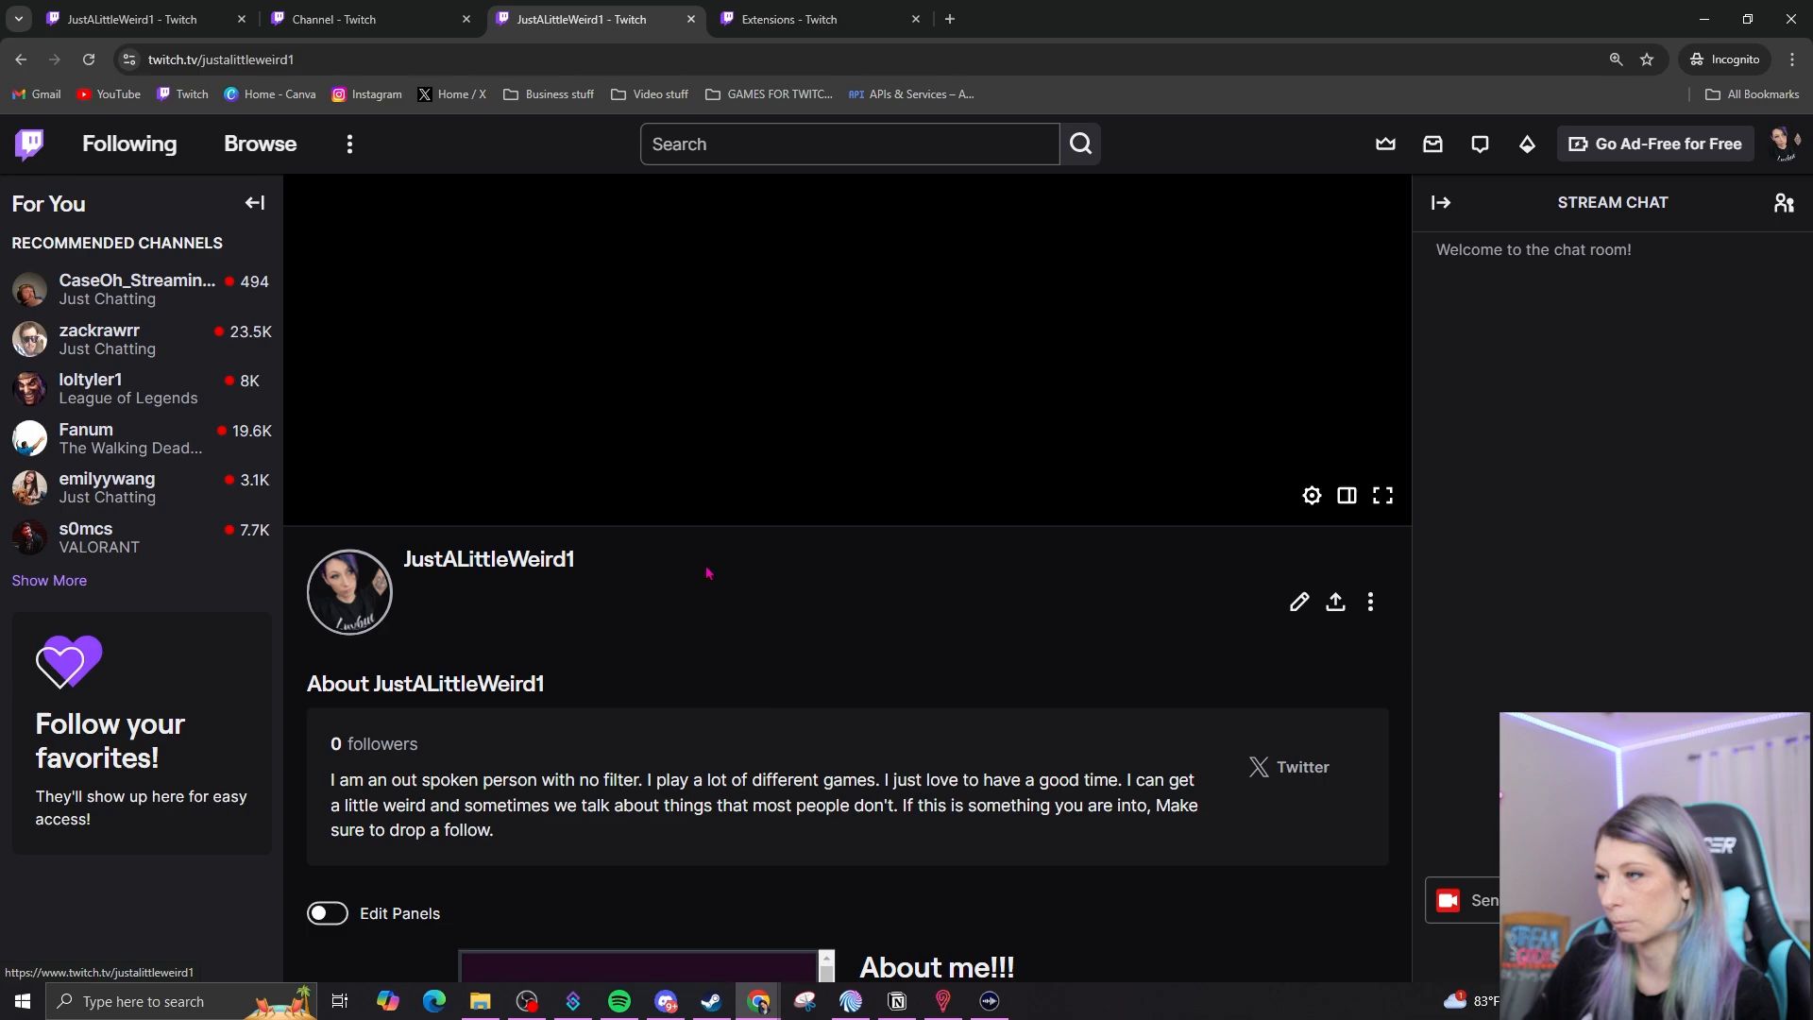
{"action": "scroll", "coordinate": [708, 572], "scroll_direction": "down", "scroll_amount": 5}
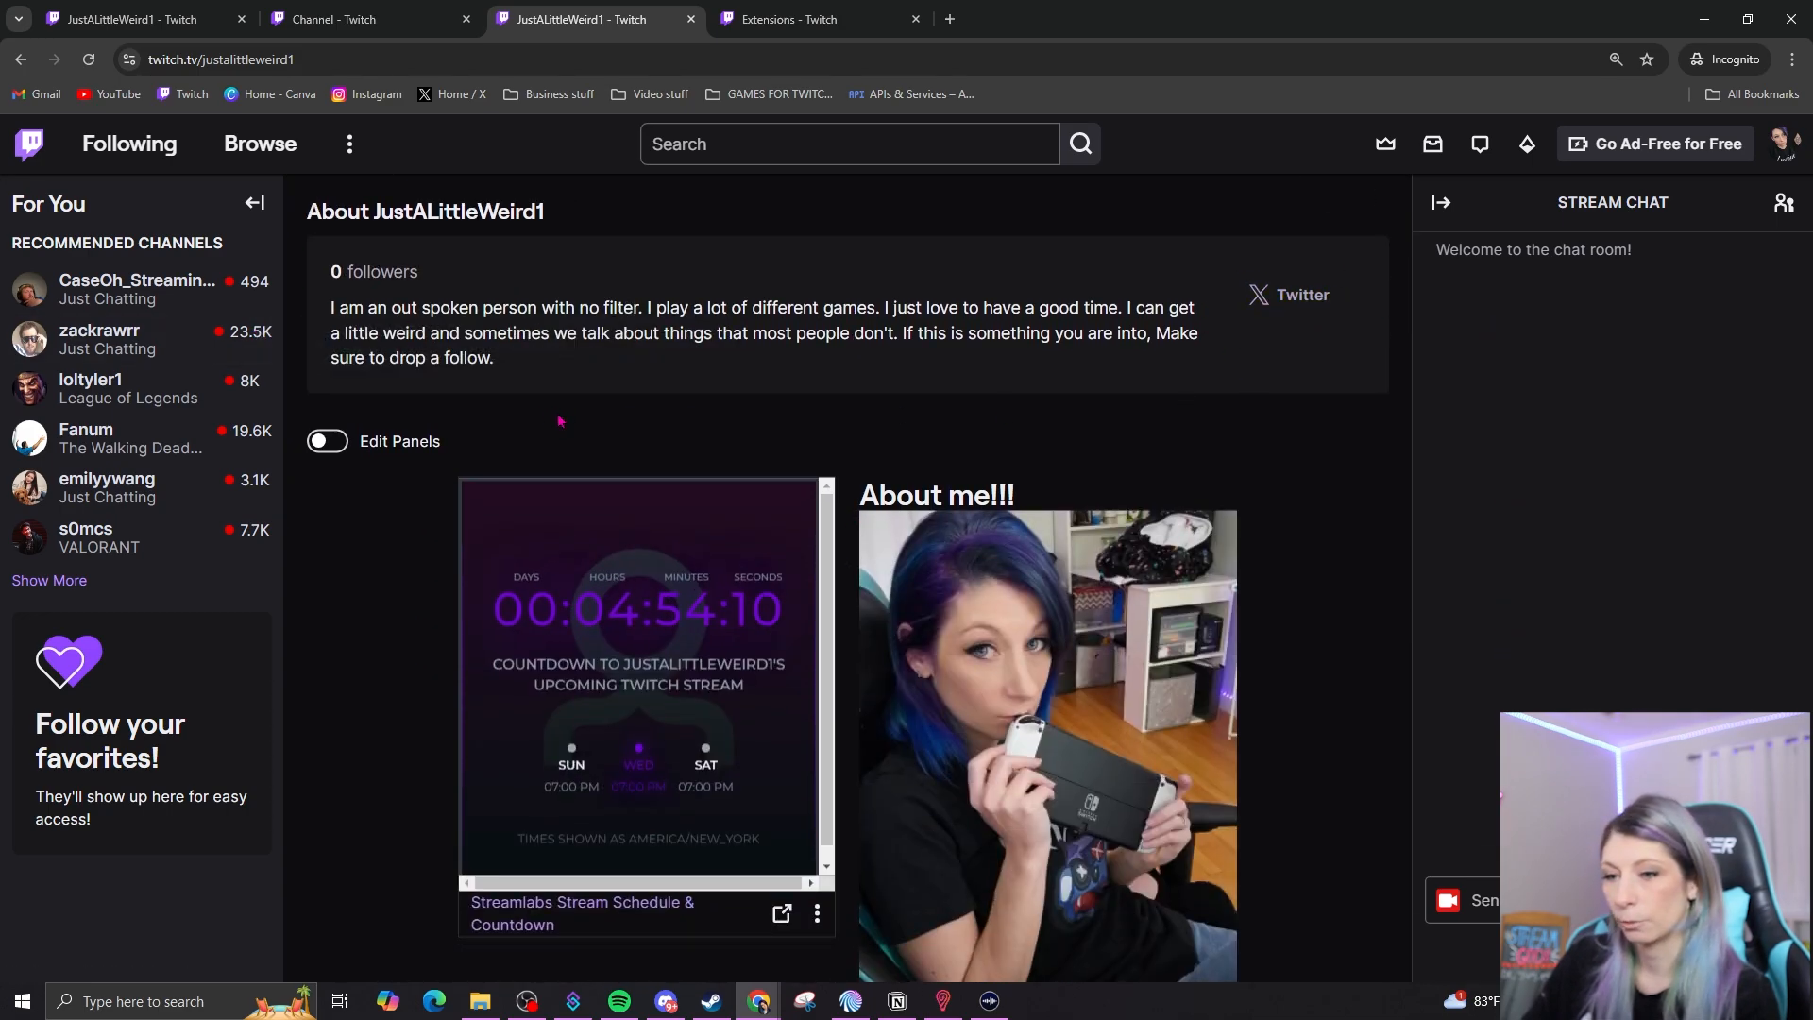
{"action": "scroll", "coordinate": [1227, 302], "scroll_direction": "down", "scroll_amount": 2}
{"action": "scroll", "coordinate": [1322, 661], "scroll_direction": "up", "scroll_amount": 6}
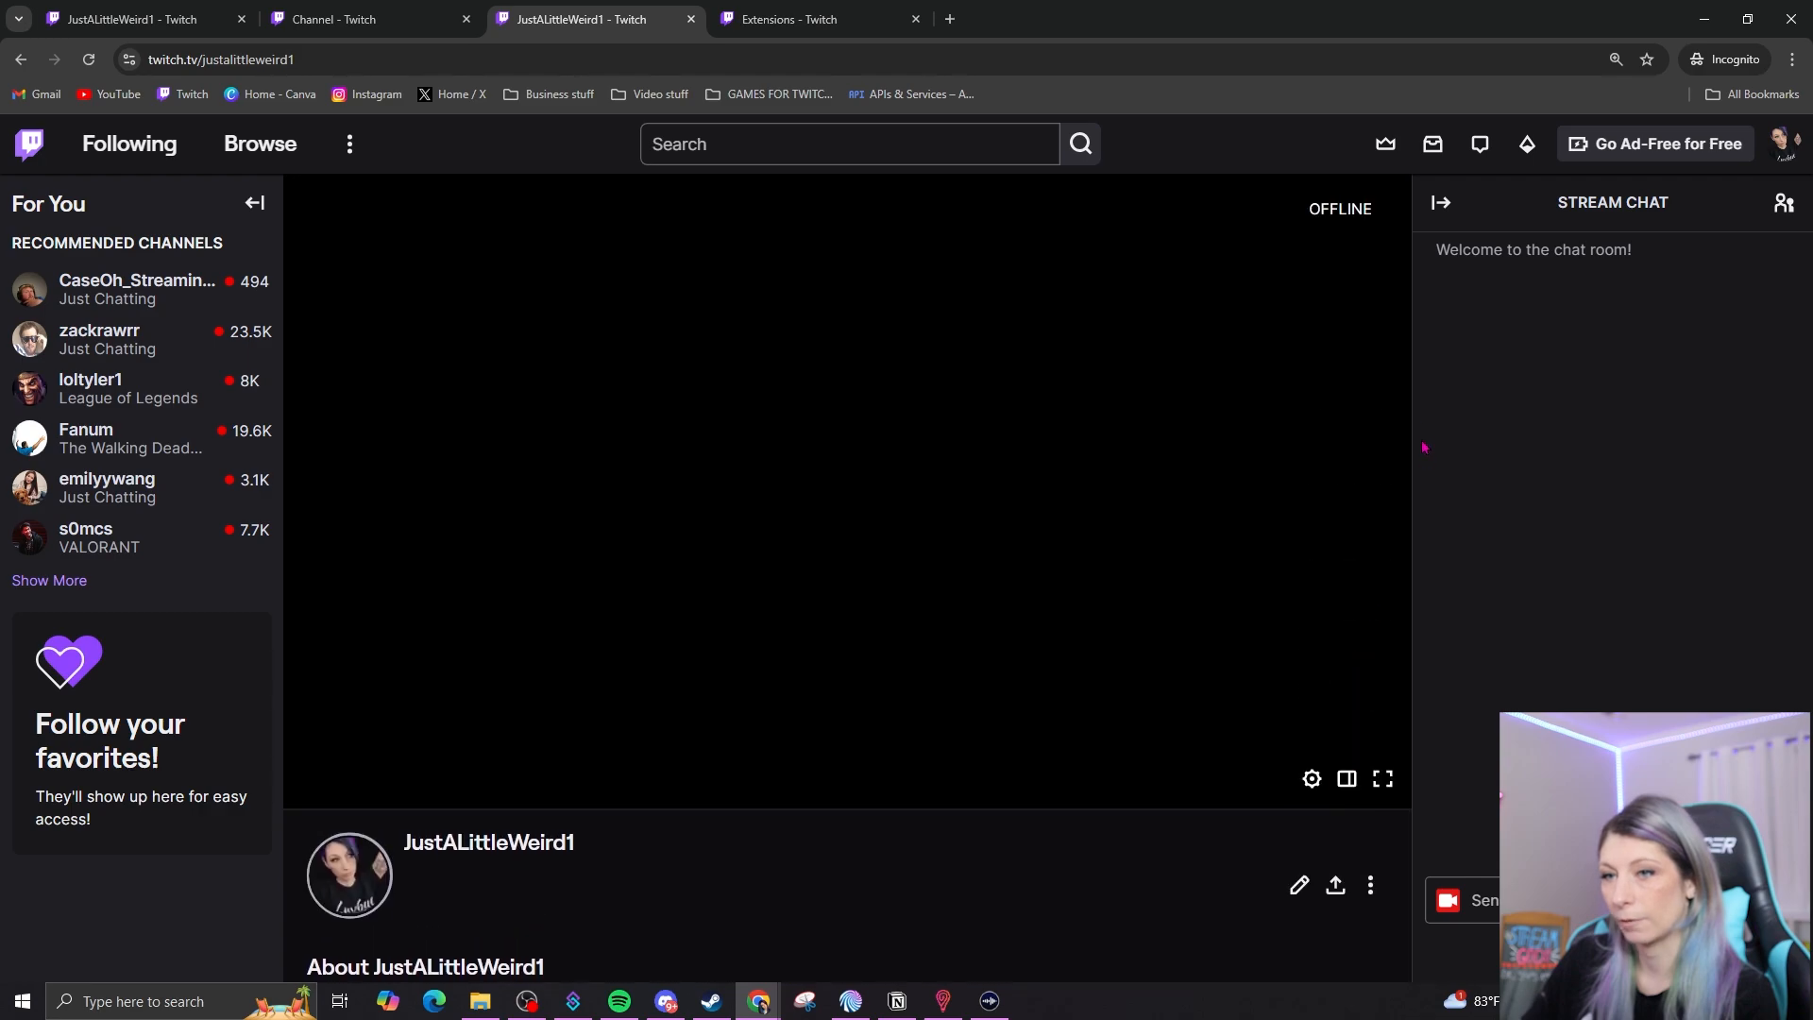
Open Alerts in the Creator Dashboard, review the alert features and create a new alert box
{"action": "left_click", "coordinate": [1762, 150]}
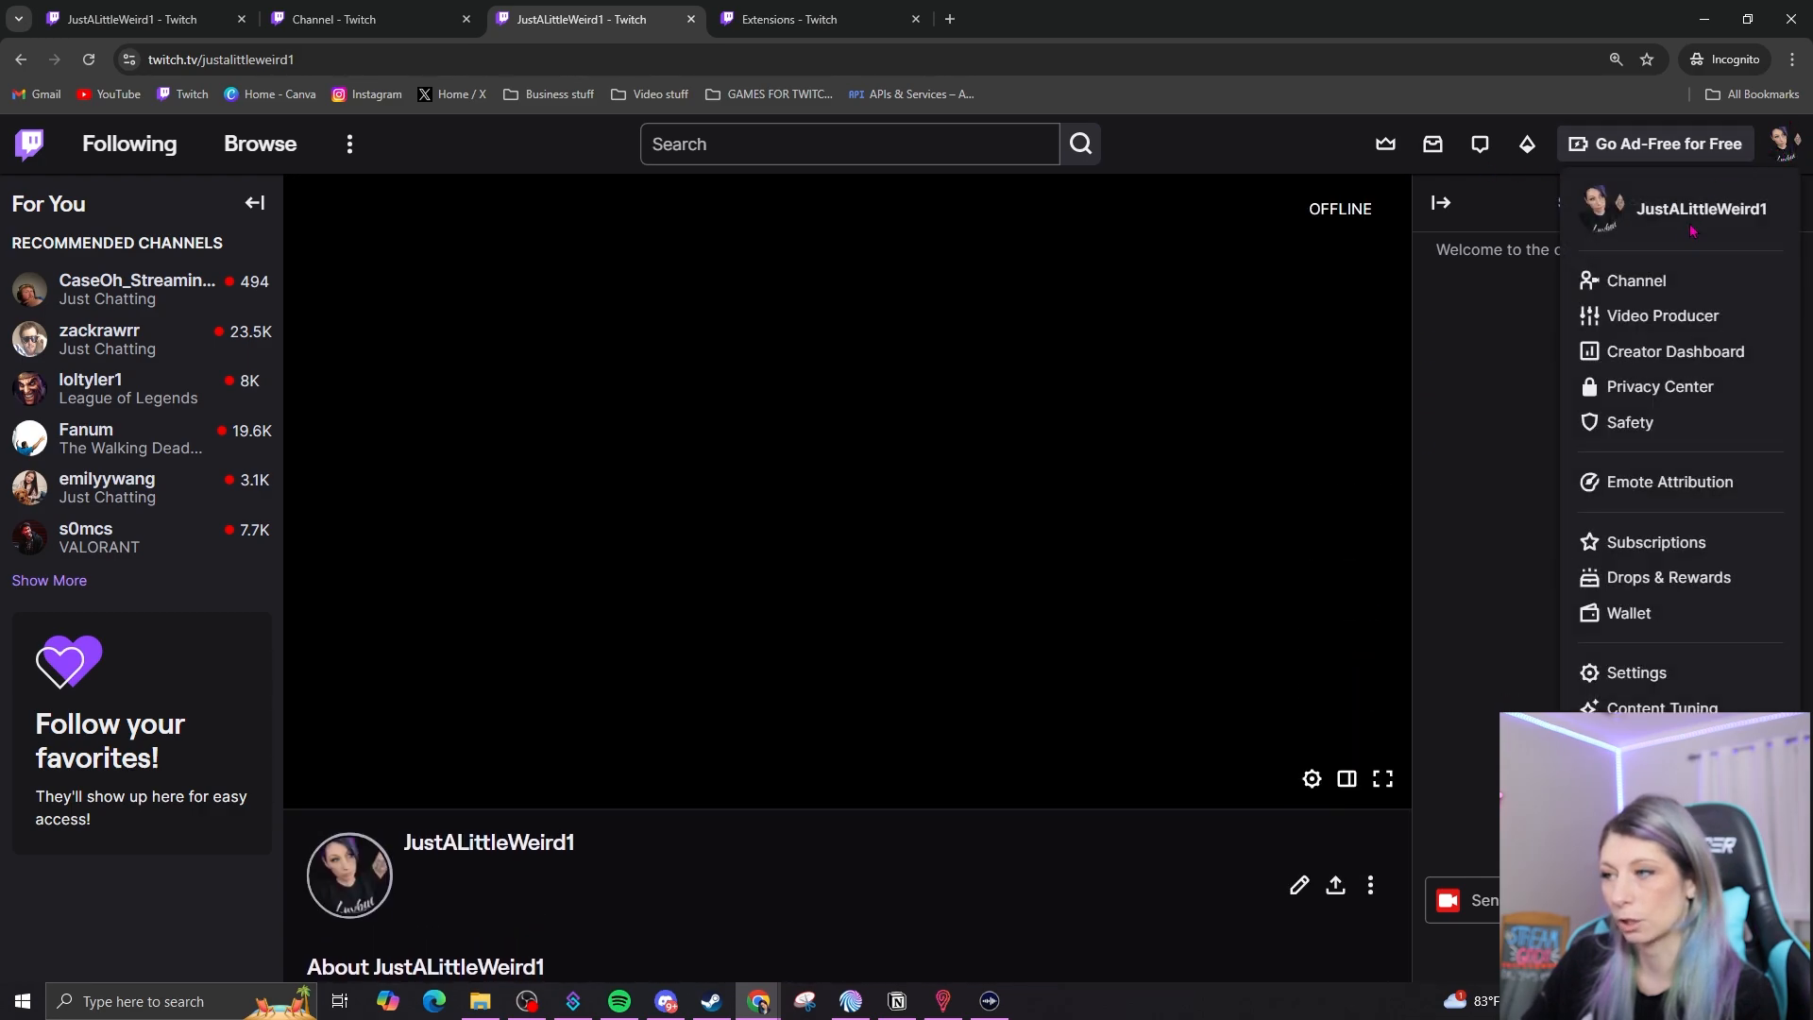
{"action": "left_click", "coordinate": [1658, 351]}
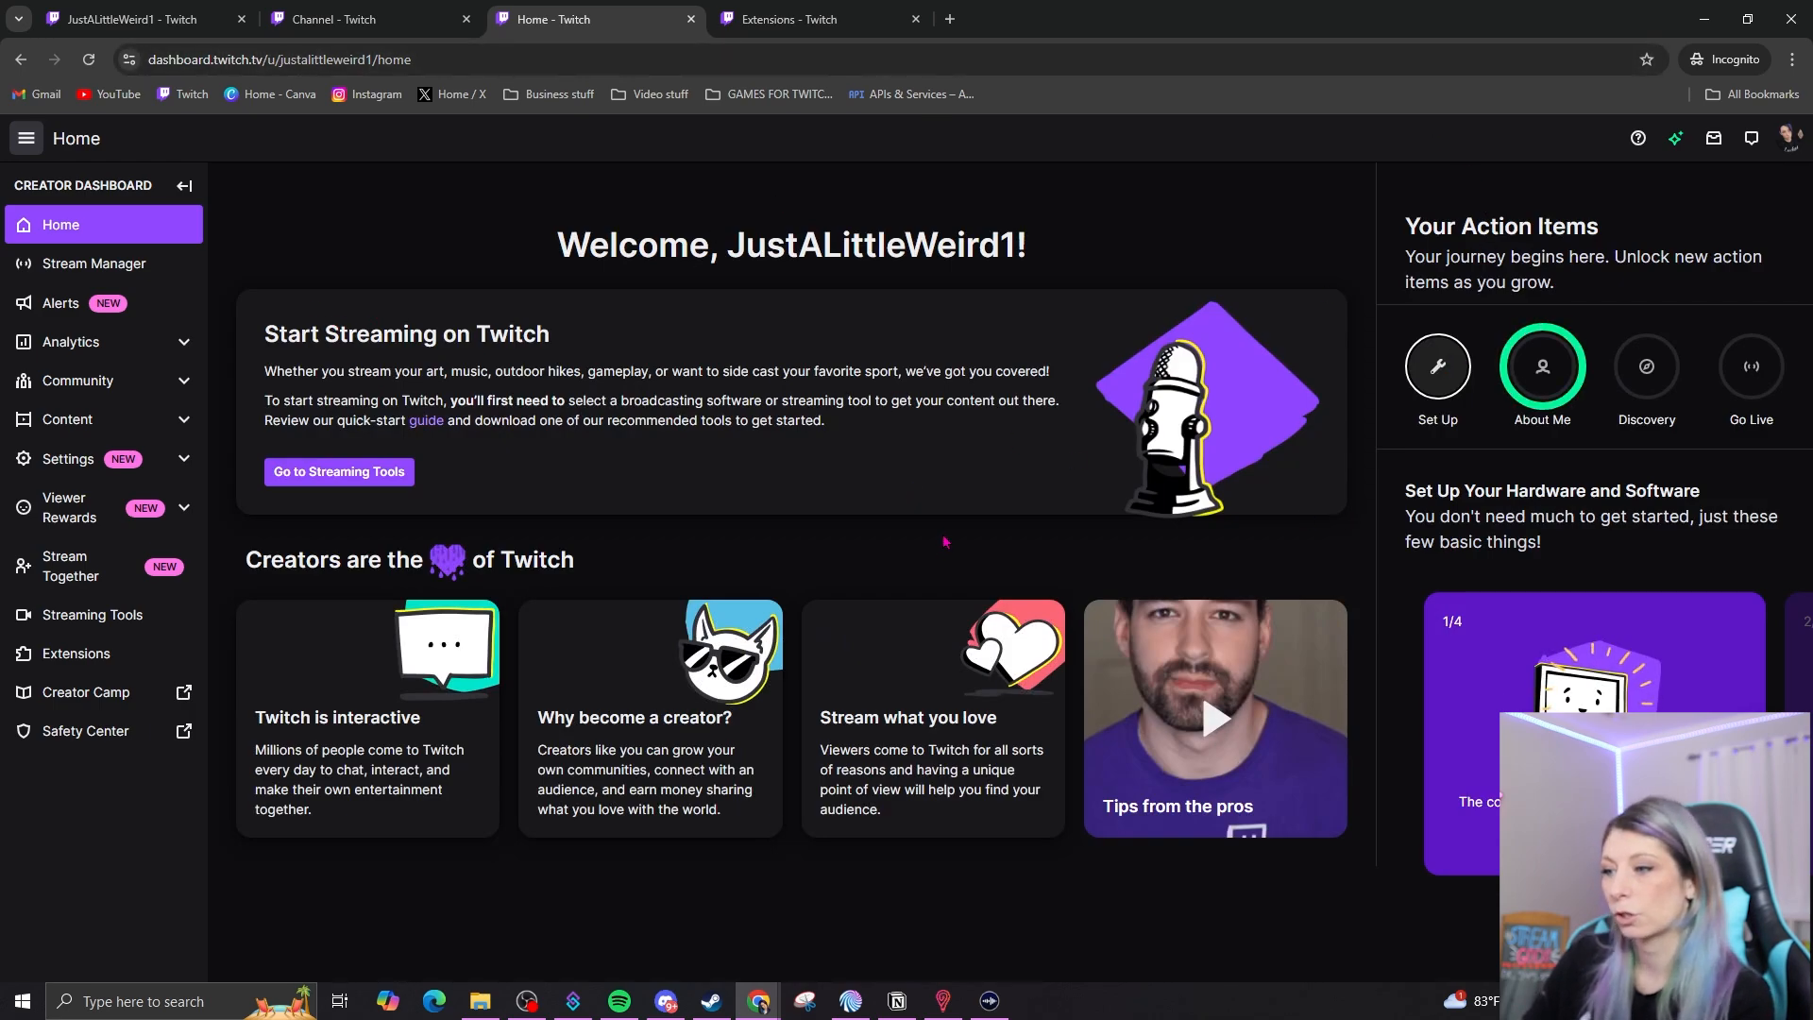
{"action": "left_click", "coordinate": [60, 302]}
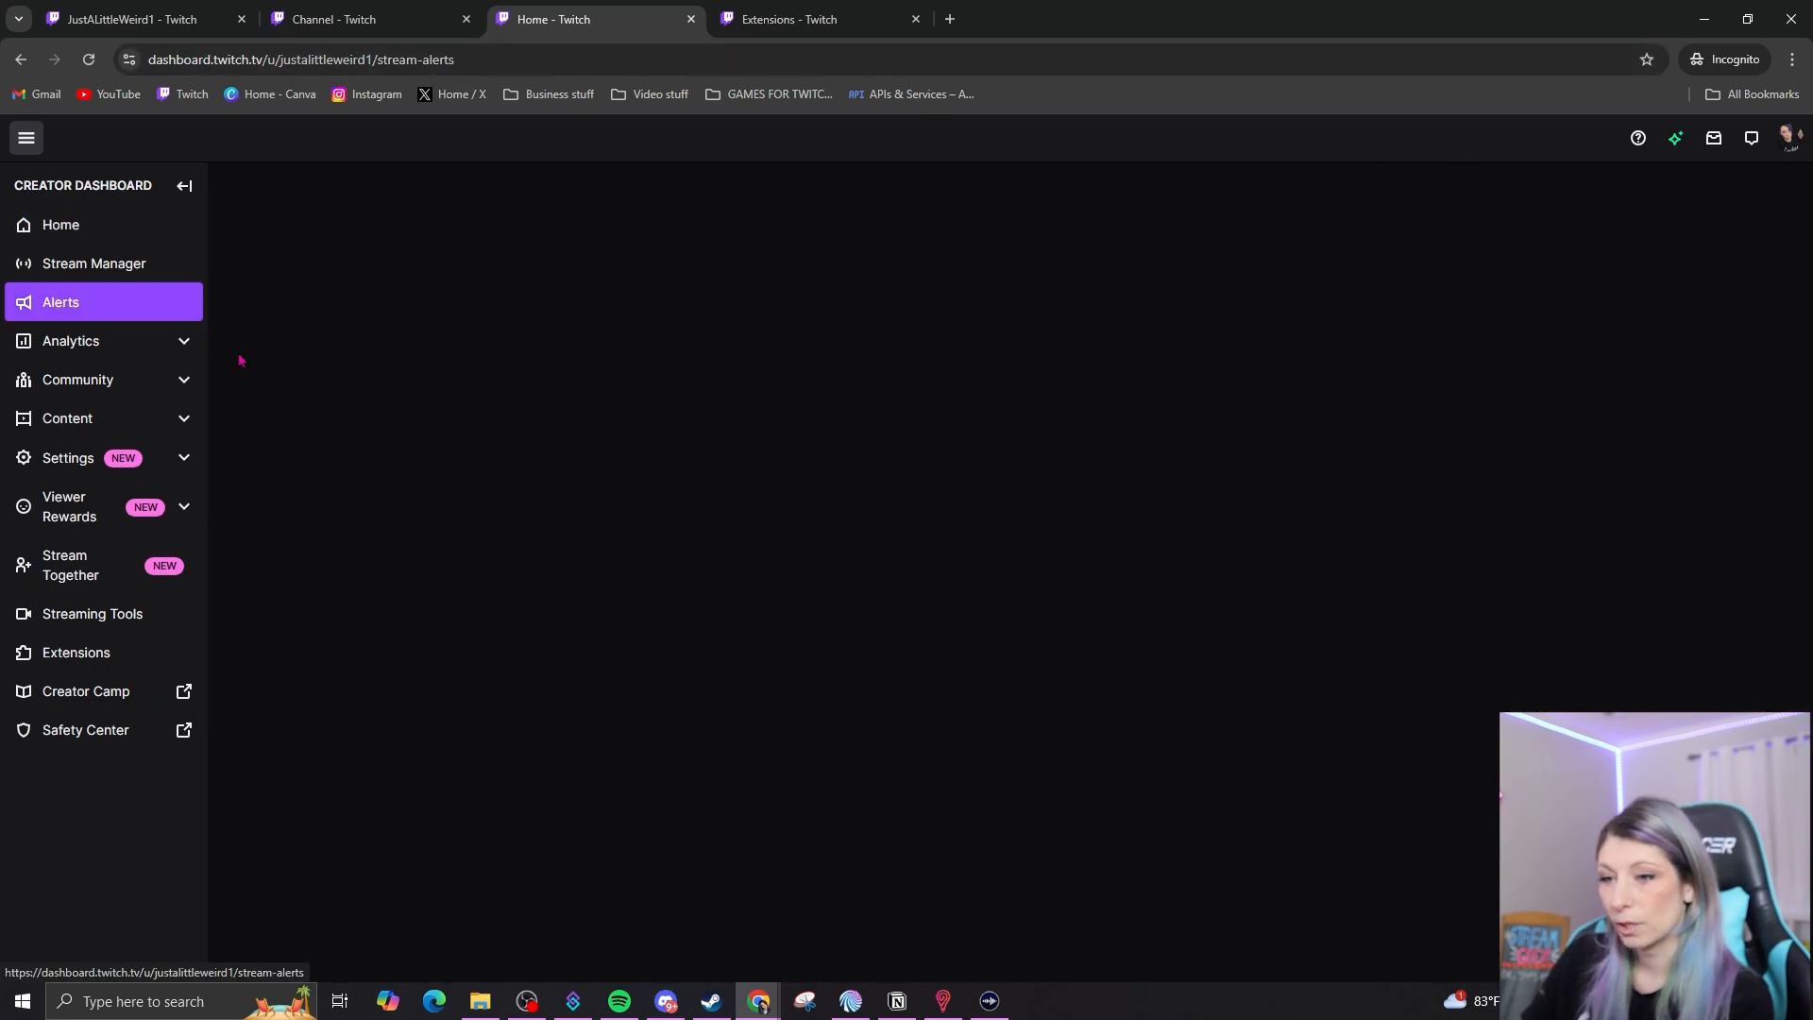
{"action": "scroll", "coordinate": [1134, 754], "scroll_direction": "down", "scroll_amount": 3}
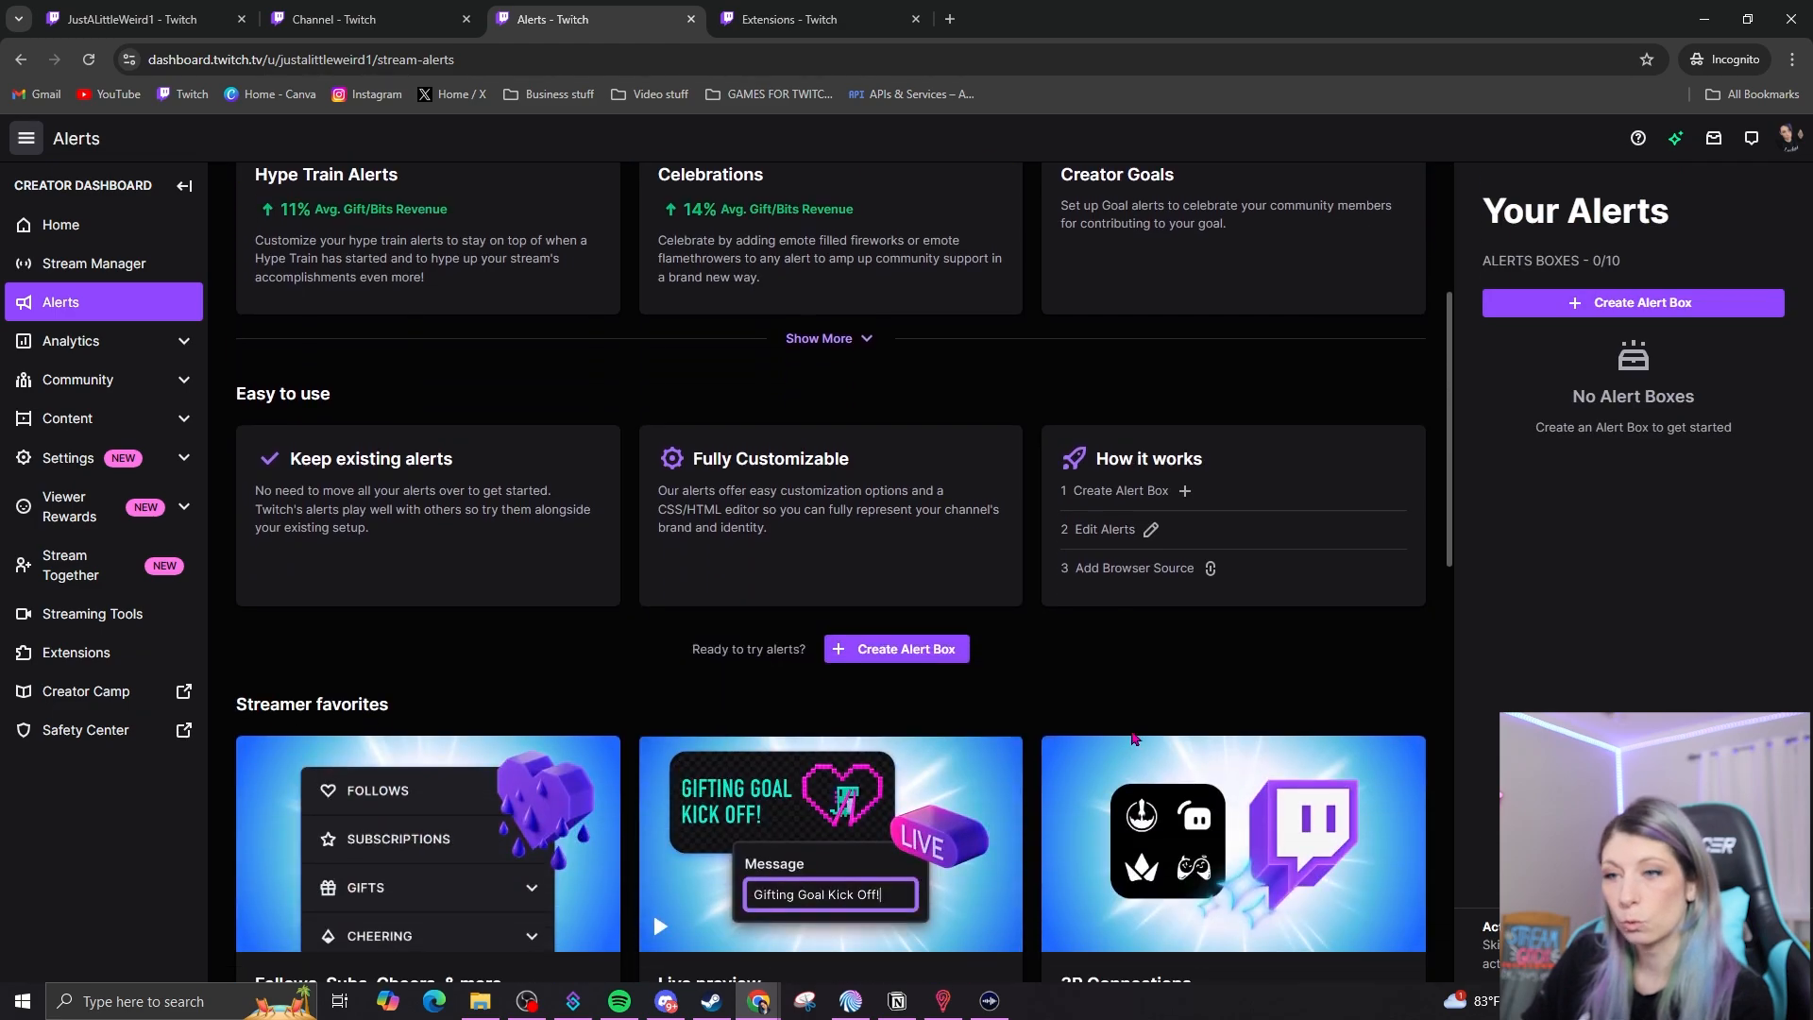
{"action": "scroll", "coordinate": [1134, 746], "scroll_direction": "down", "scroll_amount": 3}
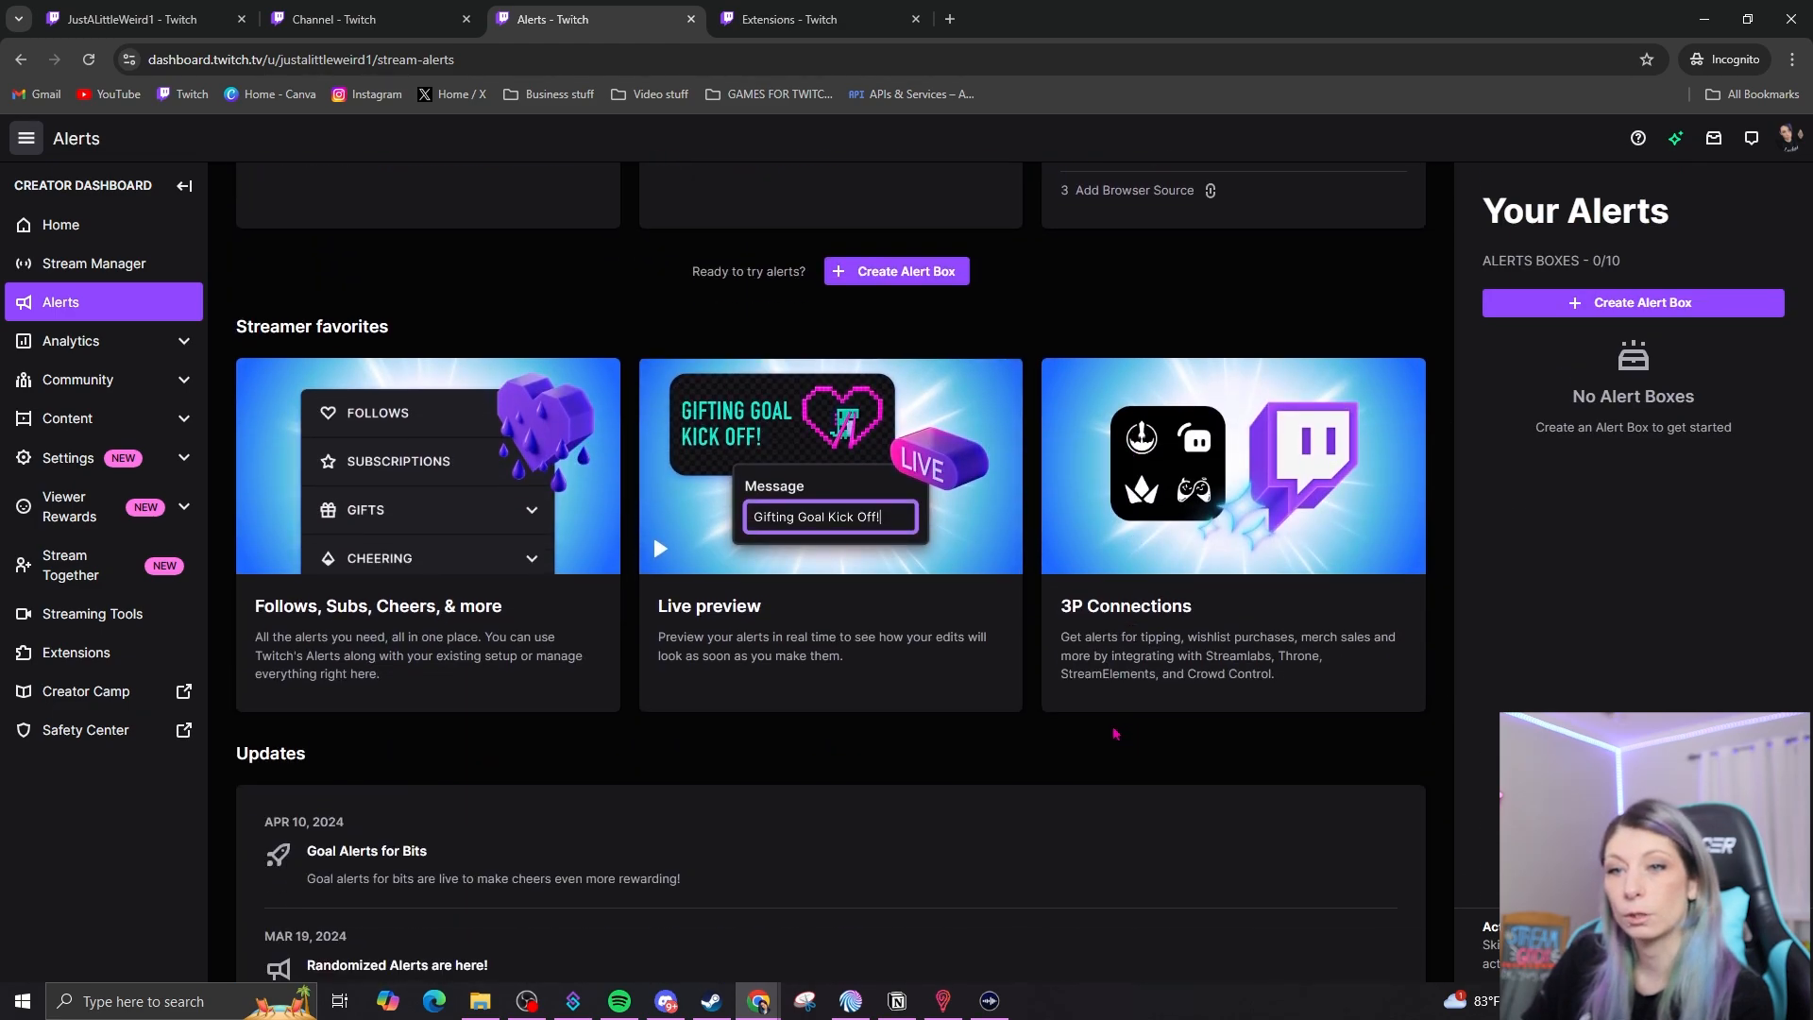
{"action": "scroll", "coordinate": [1115, 734], "scroll_direction": "up", "scroll_amount": 3}
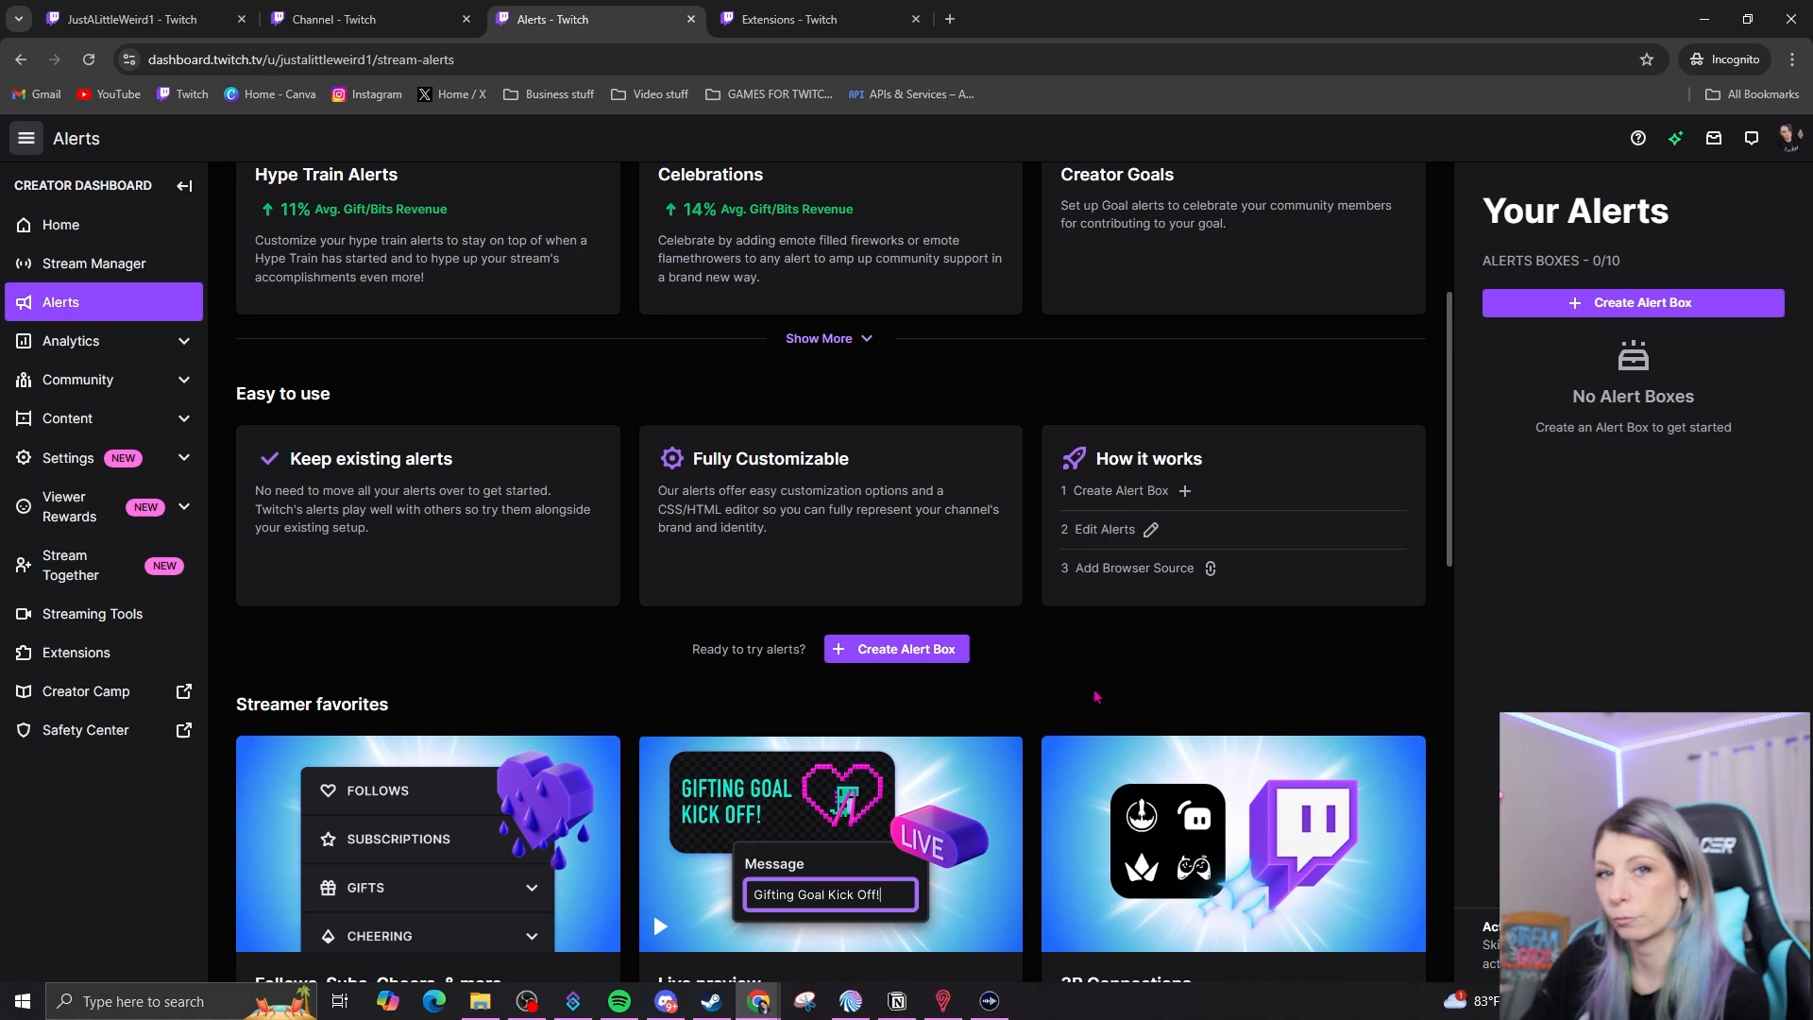
{"action": "scroll", "coordinate": [930, 835], "scroll_direction": "up", "scroll_amount": 2}
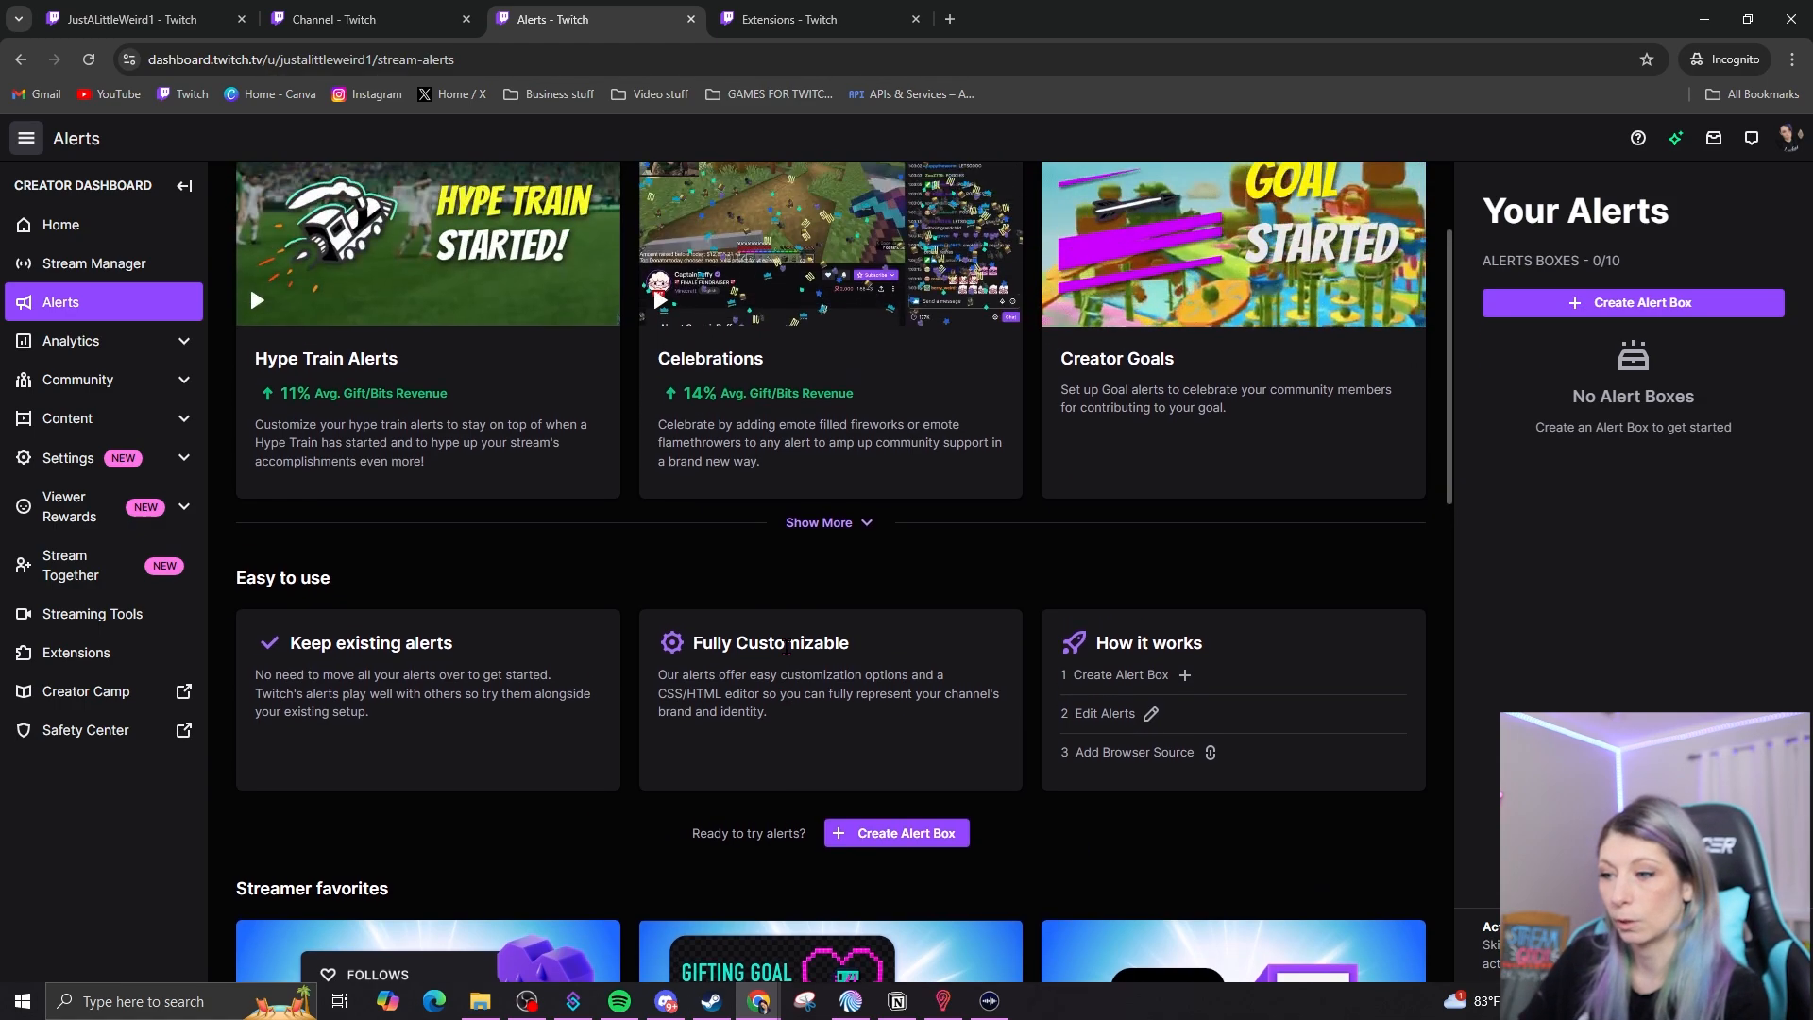
{"action": "left_click", "coordinate": [929, 834]}
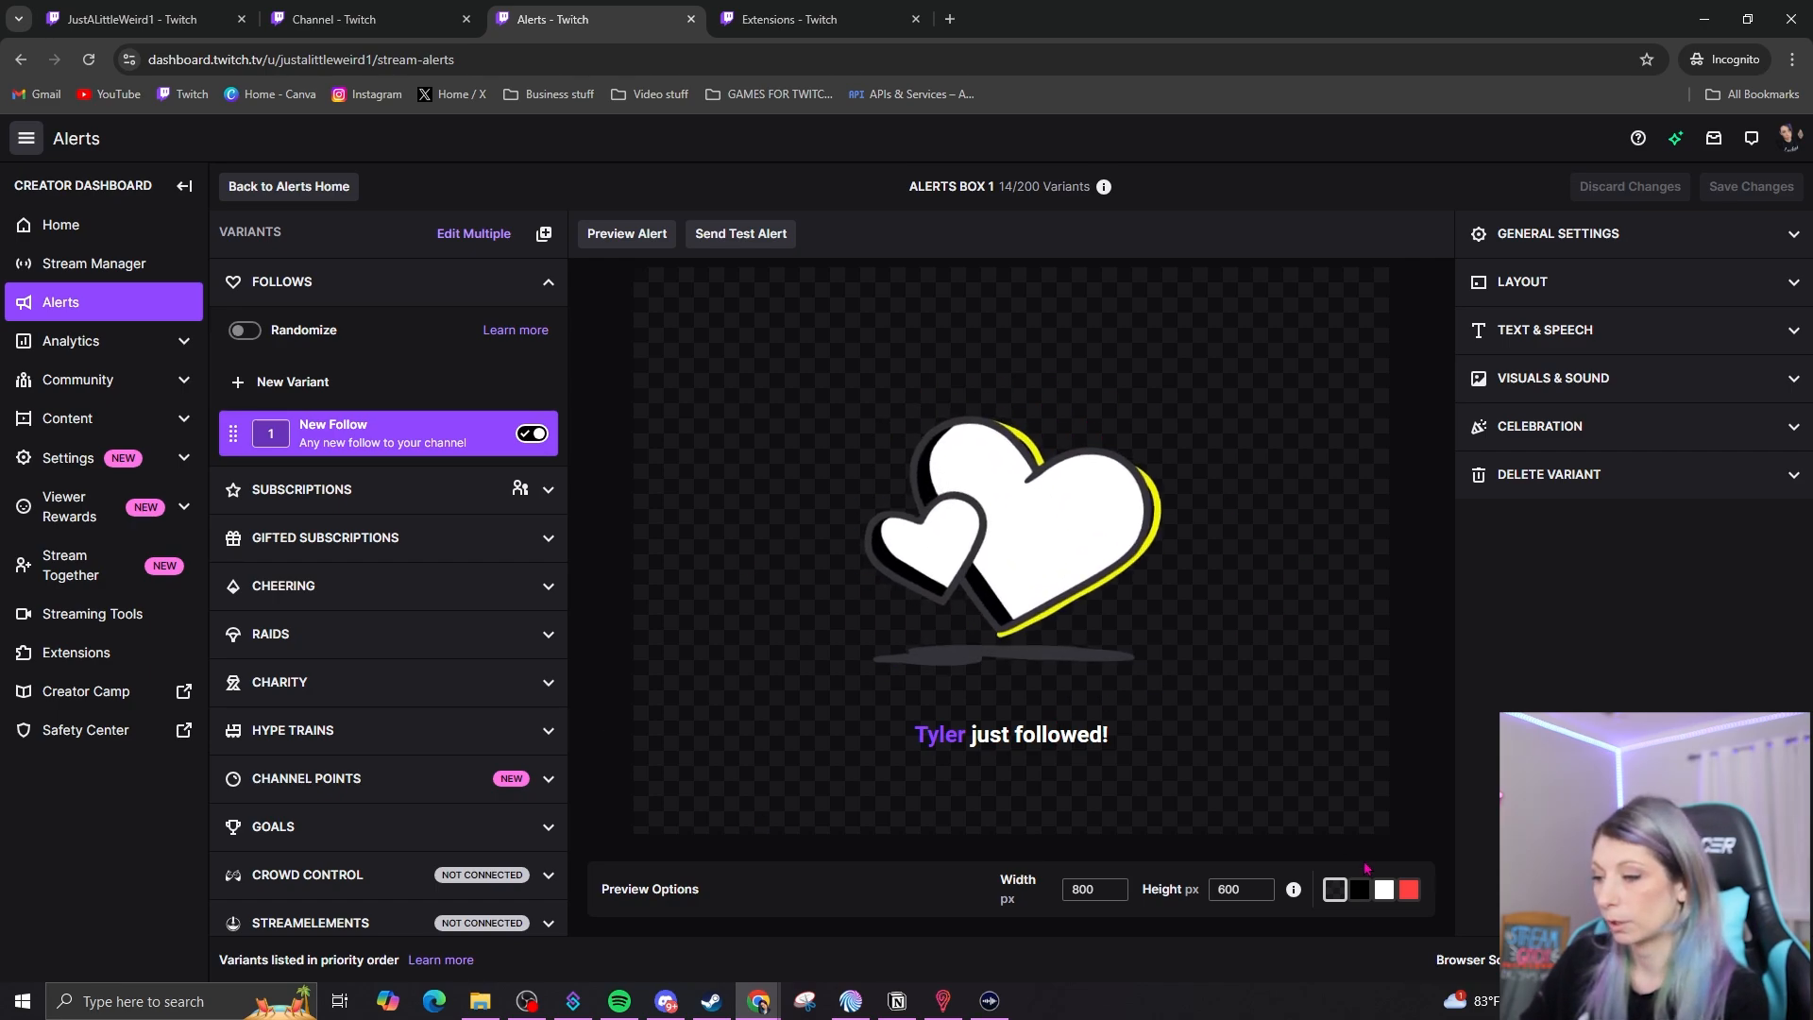
Preview the follow alert against the red, white and black backgrounds, and return the preview to the transparent background
{"action": "left_click", "coordinate": [1408, 888]}
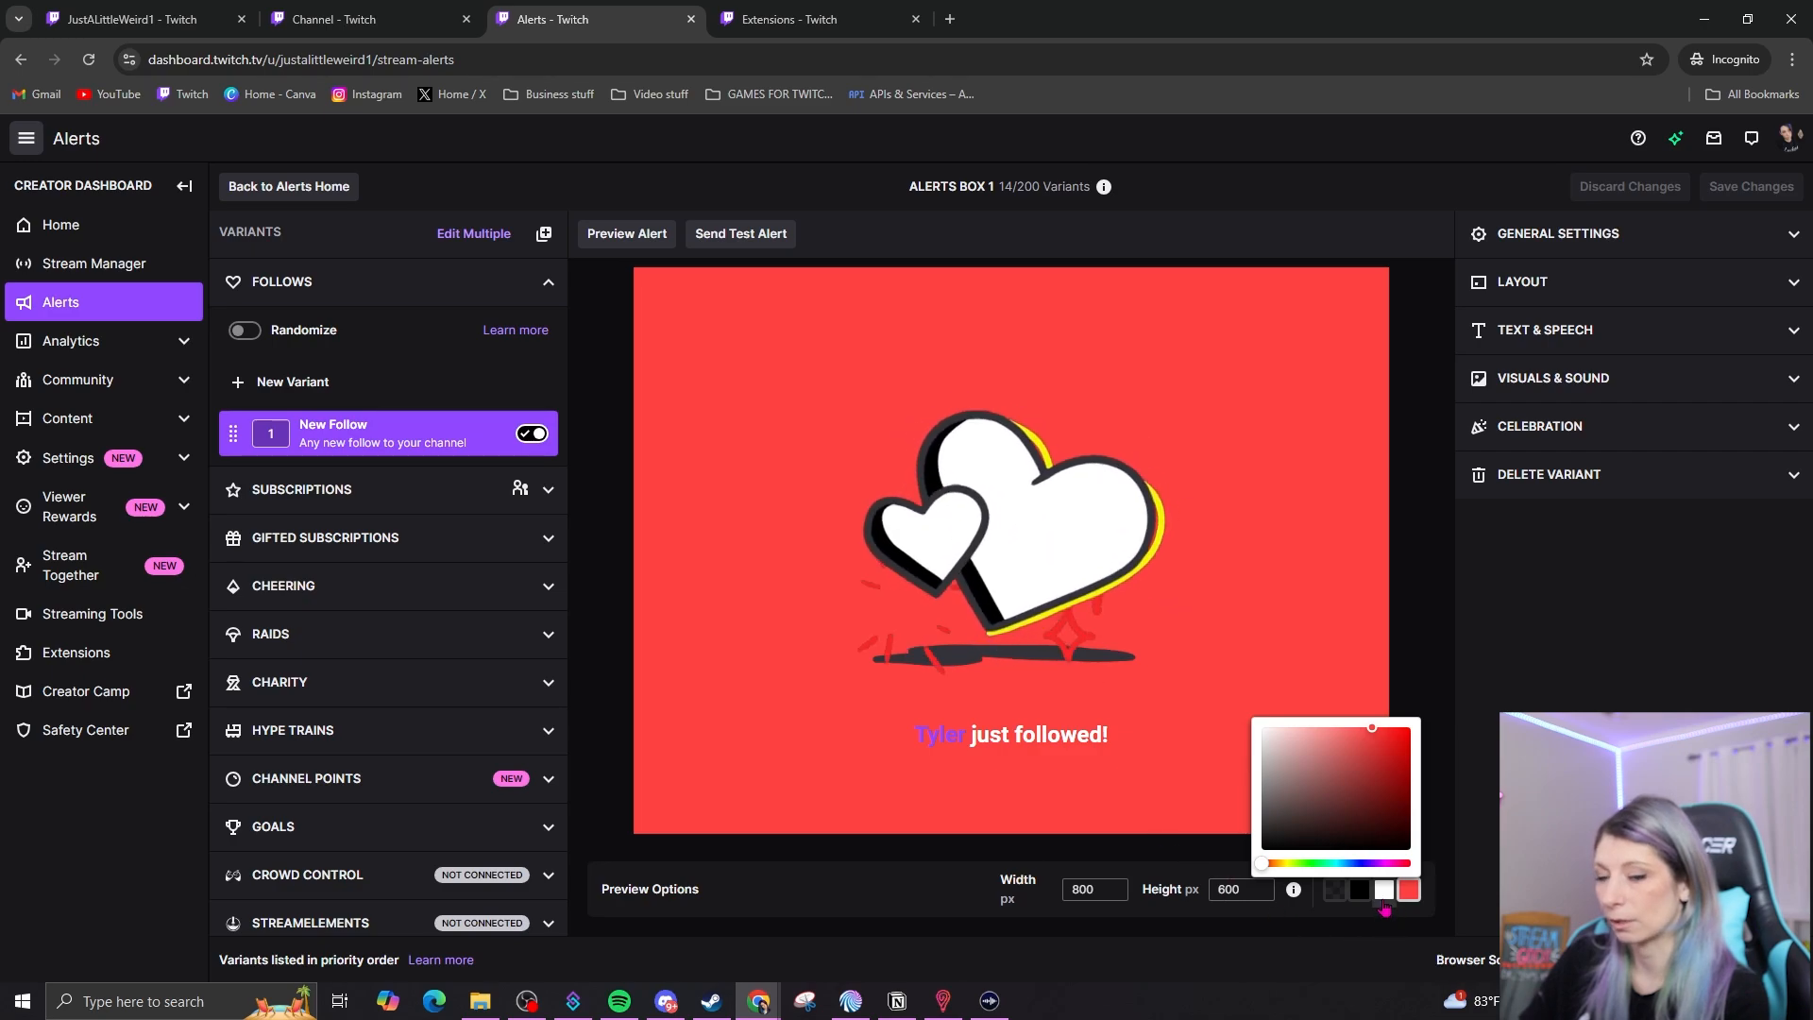
{"action": "left_click", "coordinate": [1383, 889]}
{"action": "left_click", "coordinate": [1359, 889]}
{"action": "left_click", "coordinate": [1334, 891]}
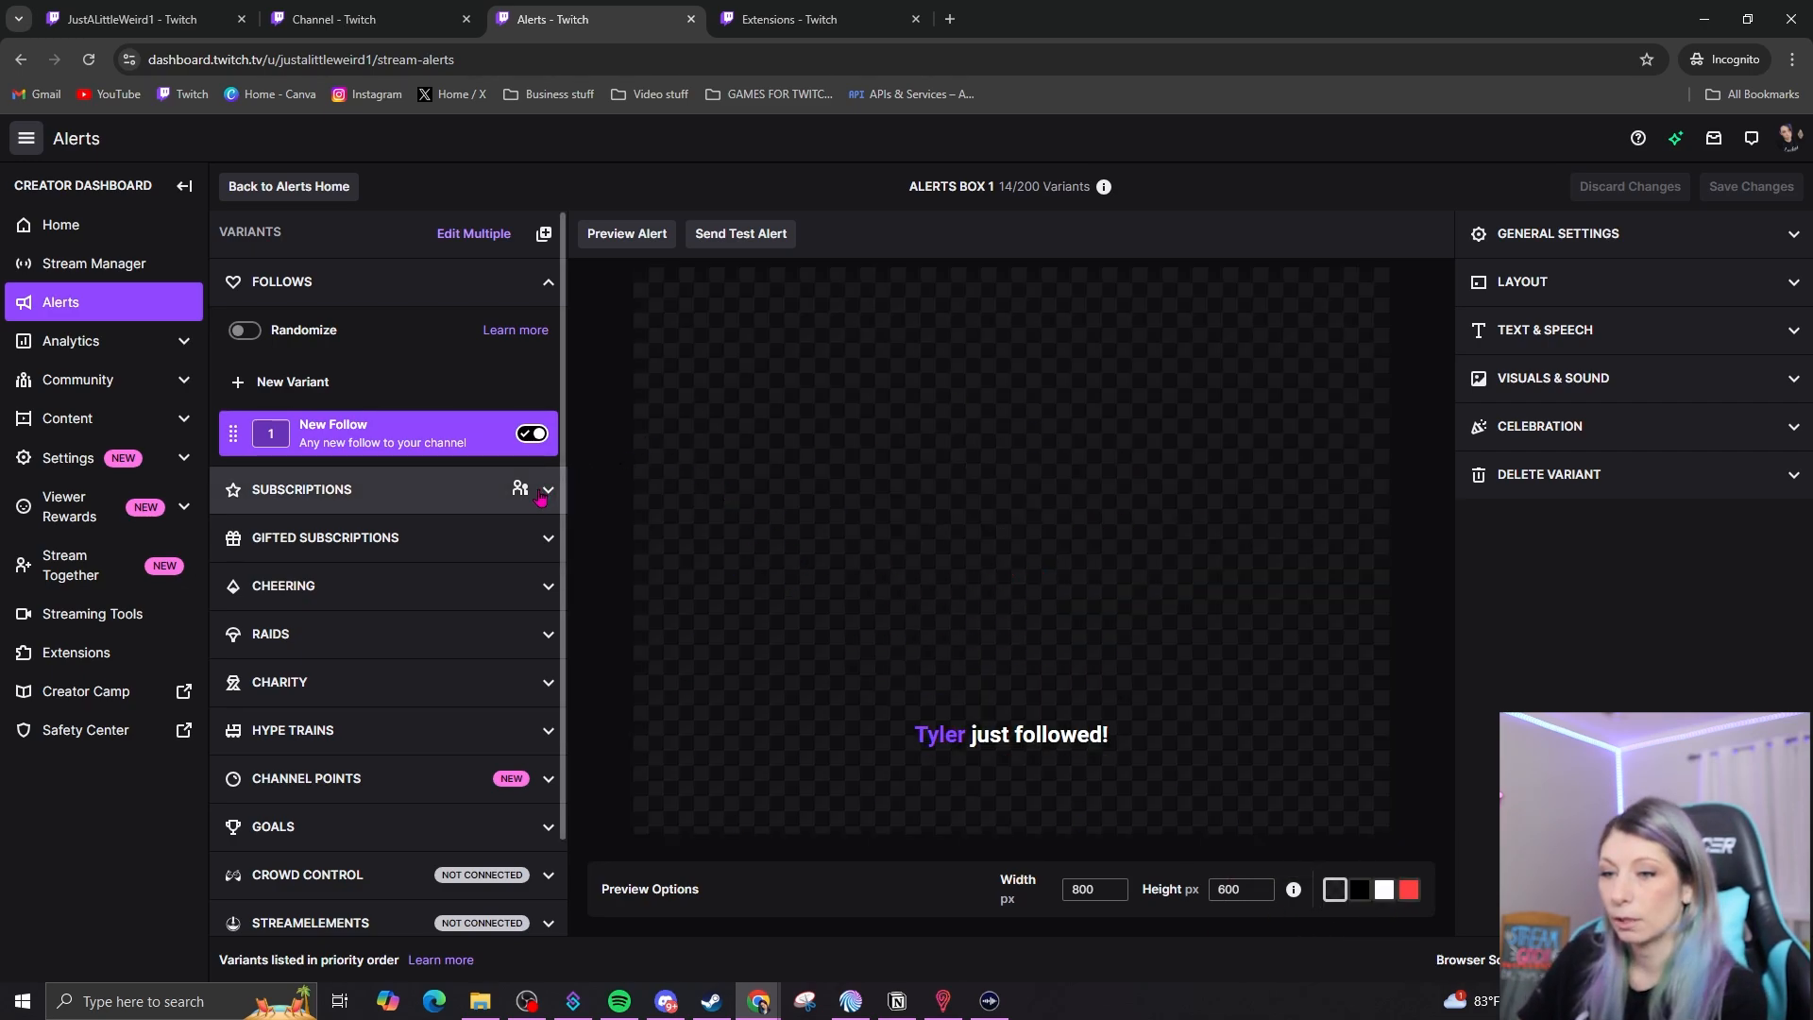
Examine the default alert variants for raids, hype trains and custom channel point redemptions
{"action": "scroll", "coordinate": [354, 512], "scroll_direction": "down", "scroll_amount": 2}
{"action": "left_click", "coordinate": [353, 513]}
{"action": "left_click", "coordinate": [352, 512]}
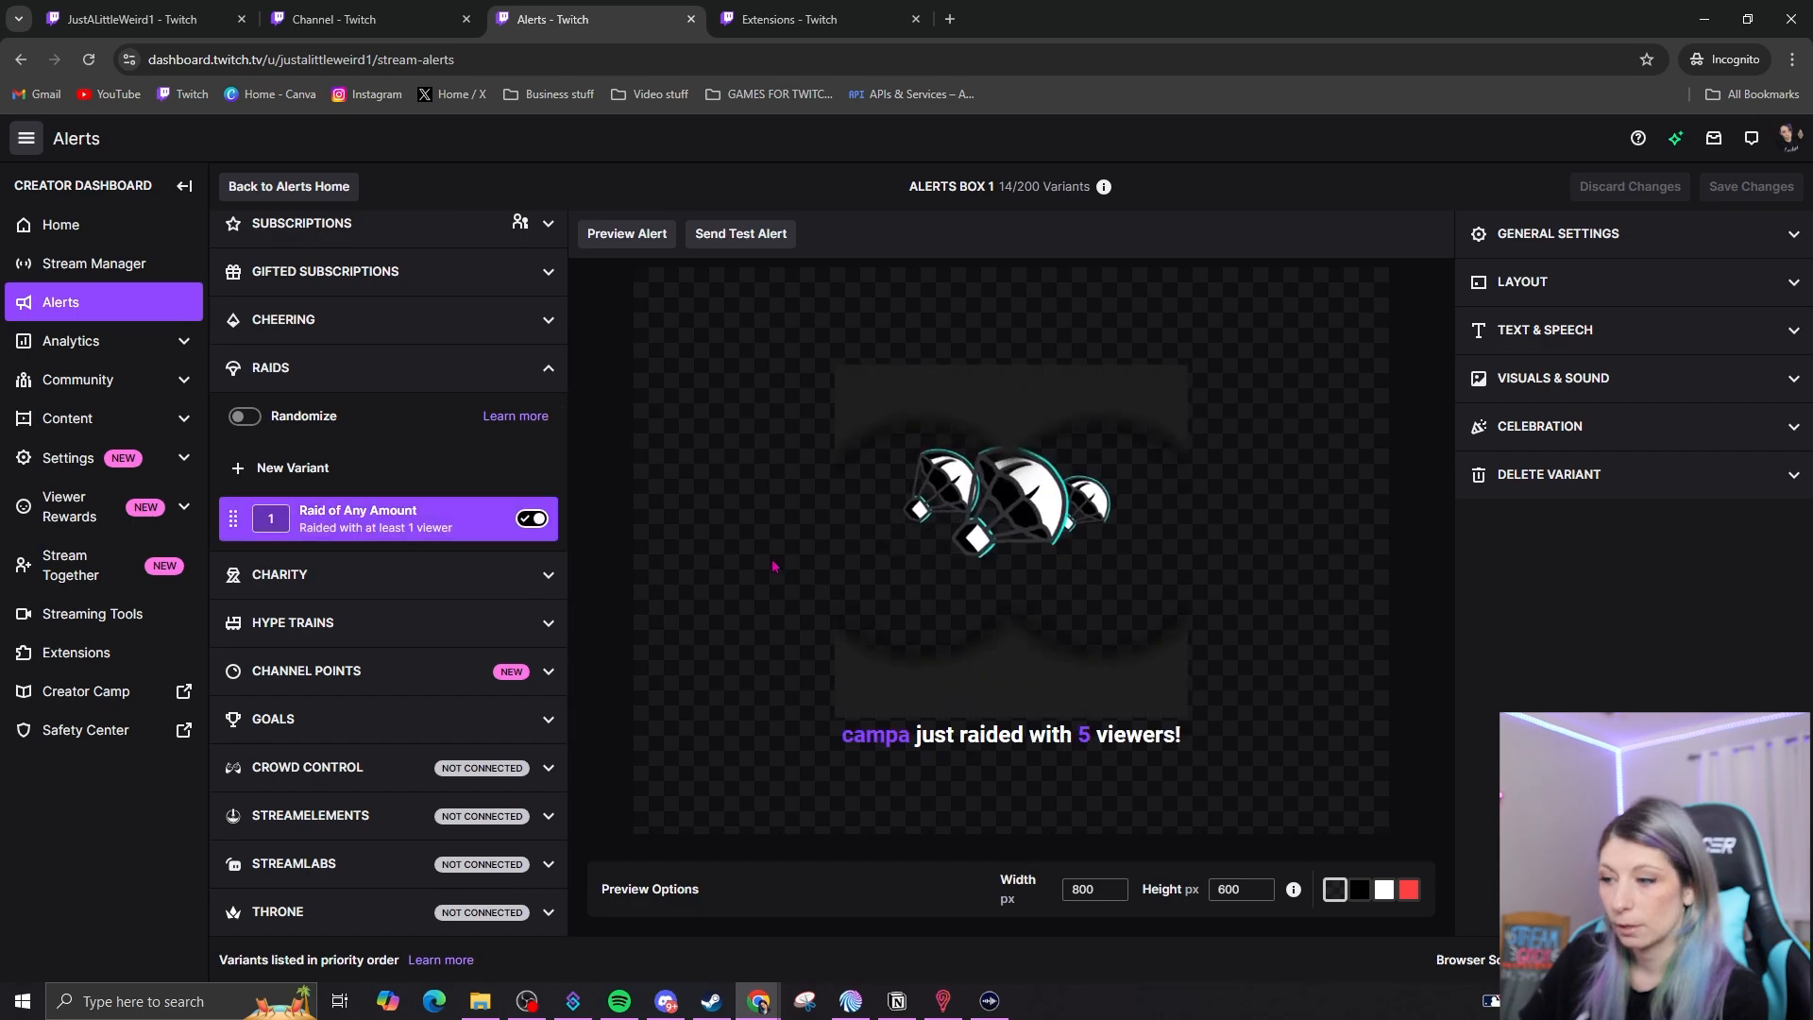
{"action": "left_click", "coordinate": [330, 625]}
{"action": "scroll", "coordinate": [370, 725], "scroll_direction": "down", "scroll_amount": 3}
{"action": "left_click", "coordinate": [401, 576]}
{"action": "left_click", "coordinate": [415, 626]}
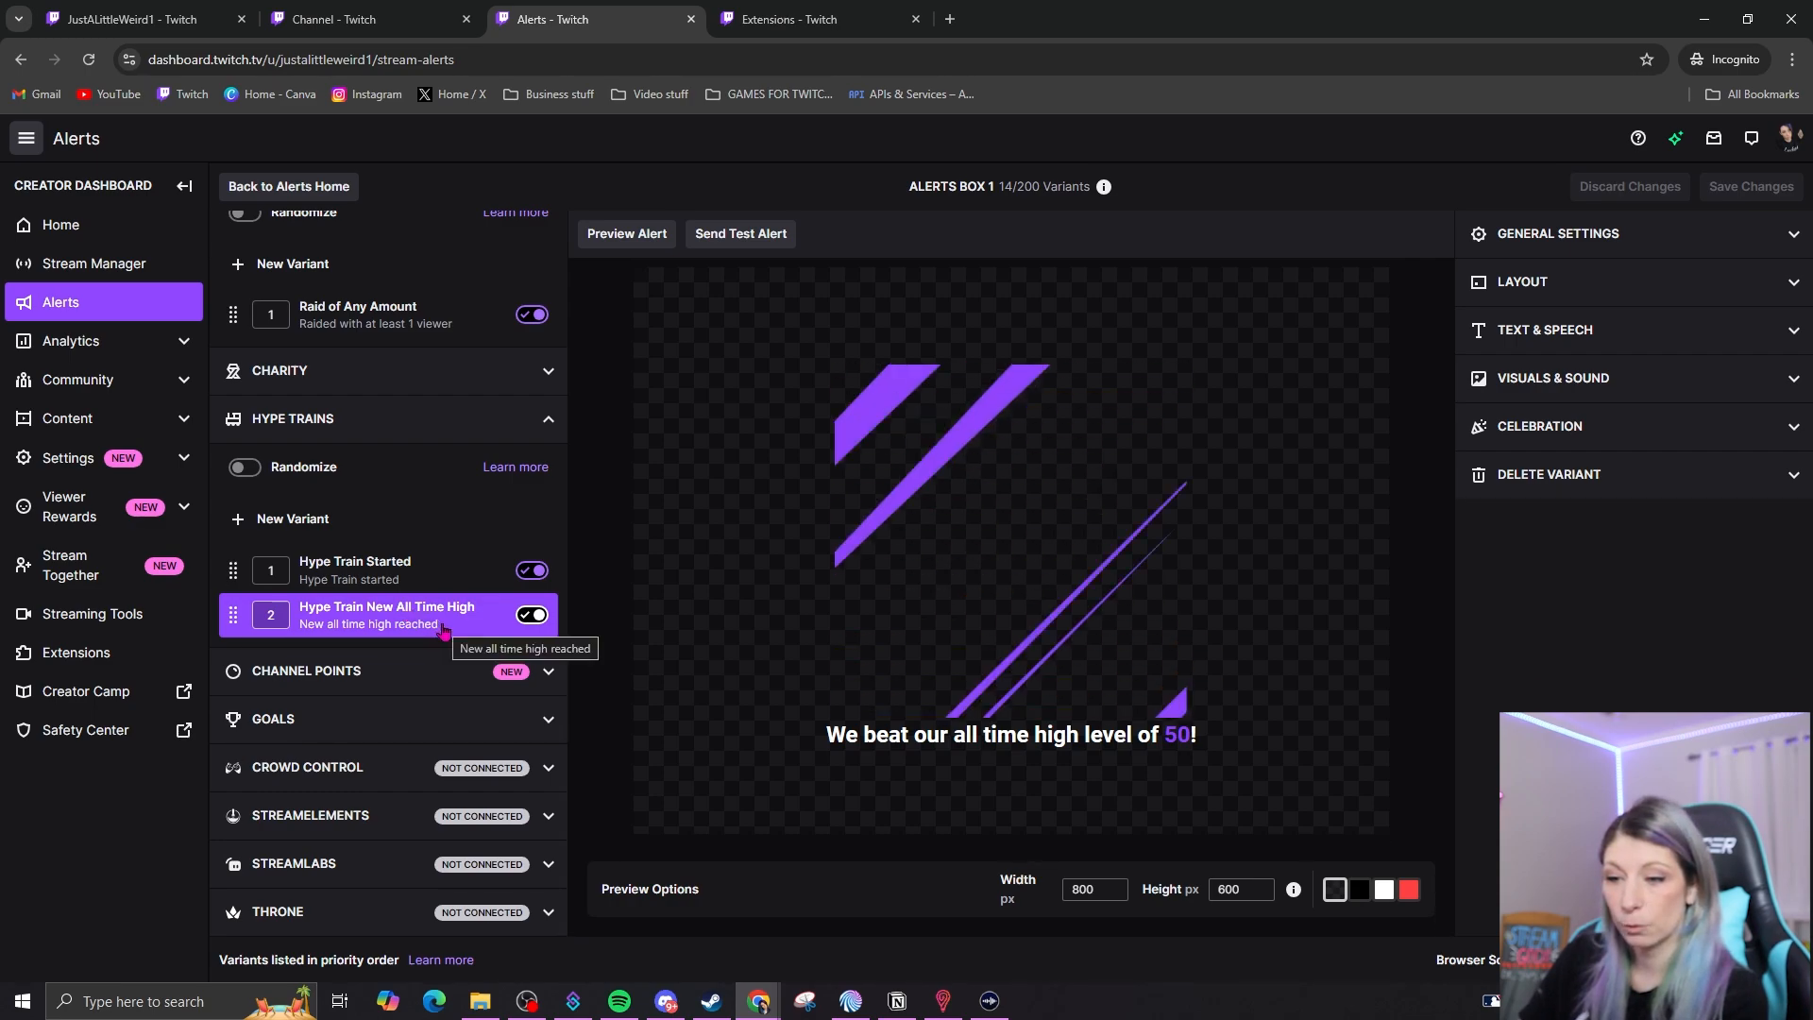
{"action": "left_click", "coordinate": [377, 670]}
{"action": "left_click", "coordinate": [401, 822]}
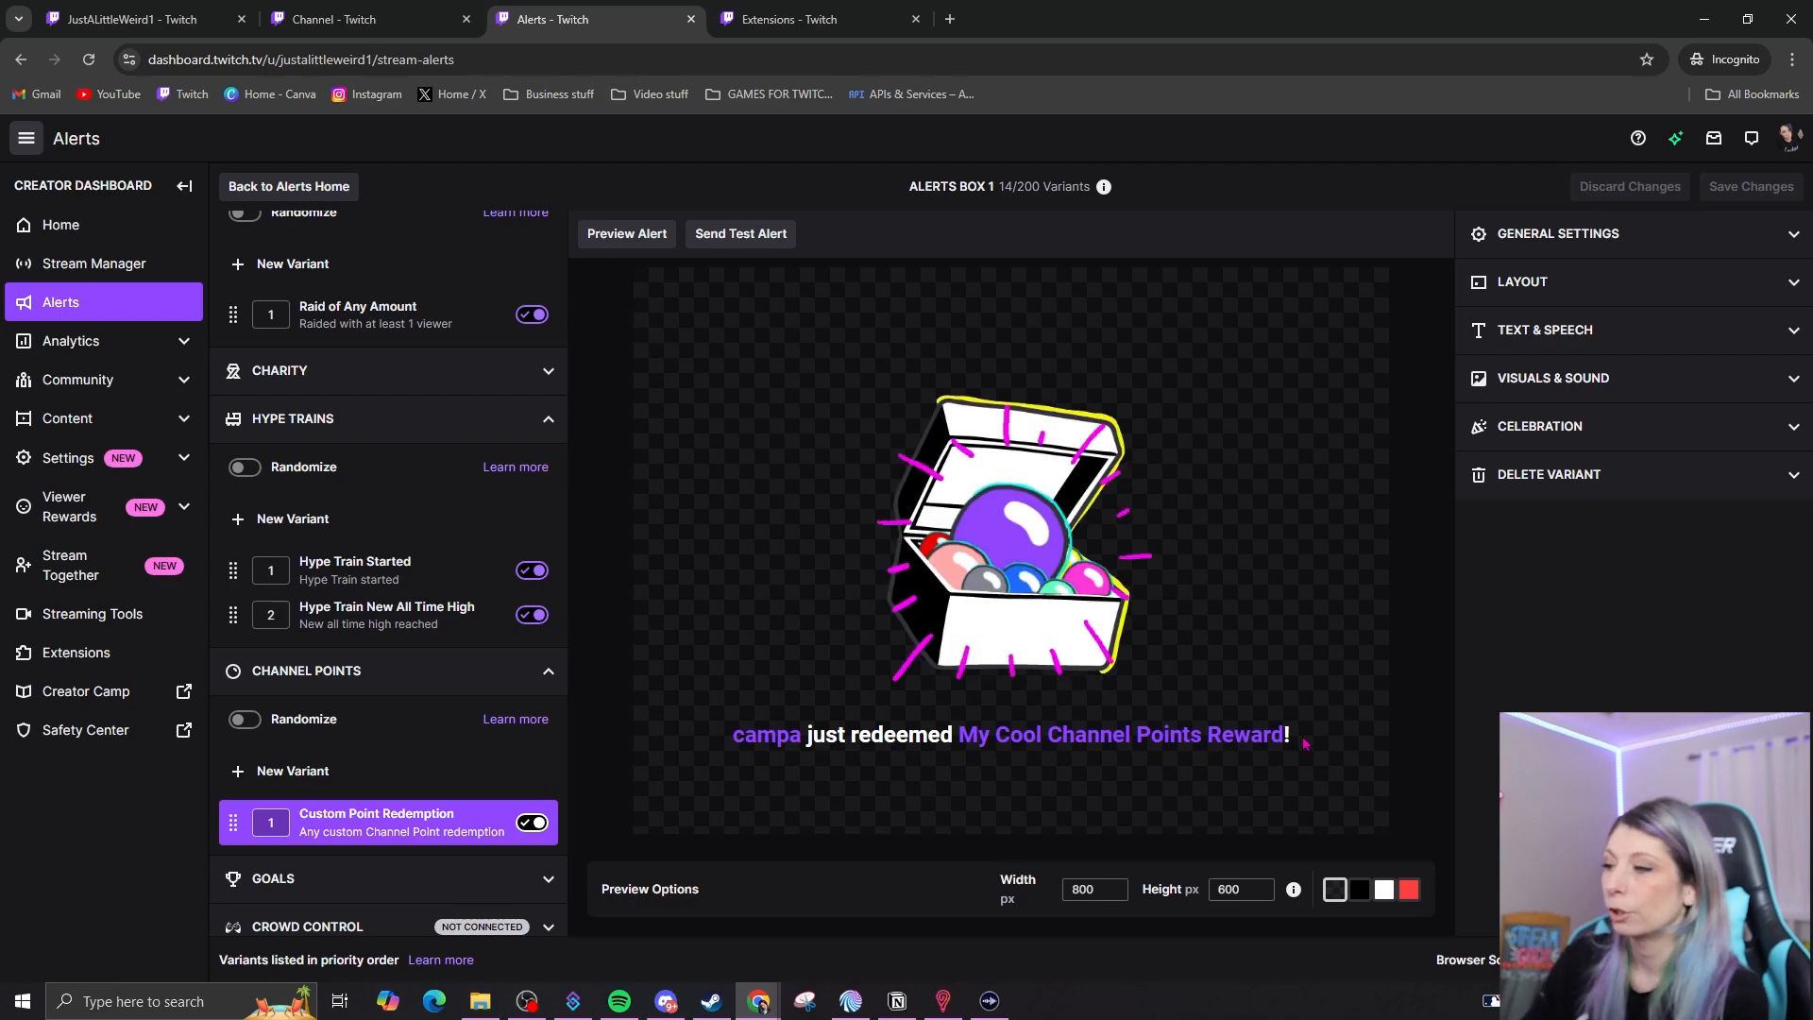
Acknowledge the file upload disclosure in the Custom Point Redemption alert's Visuals & Sound settings and review its alert image options
{"action": "left_click", "coordinate": [1616, 382]}
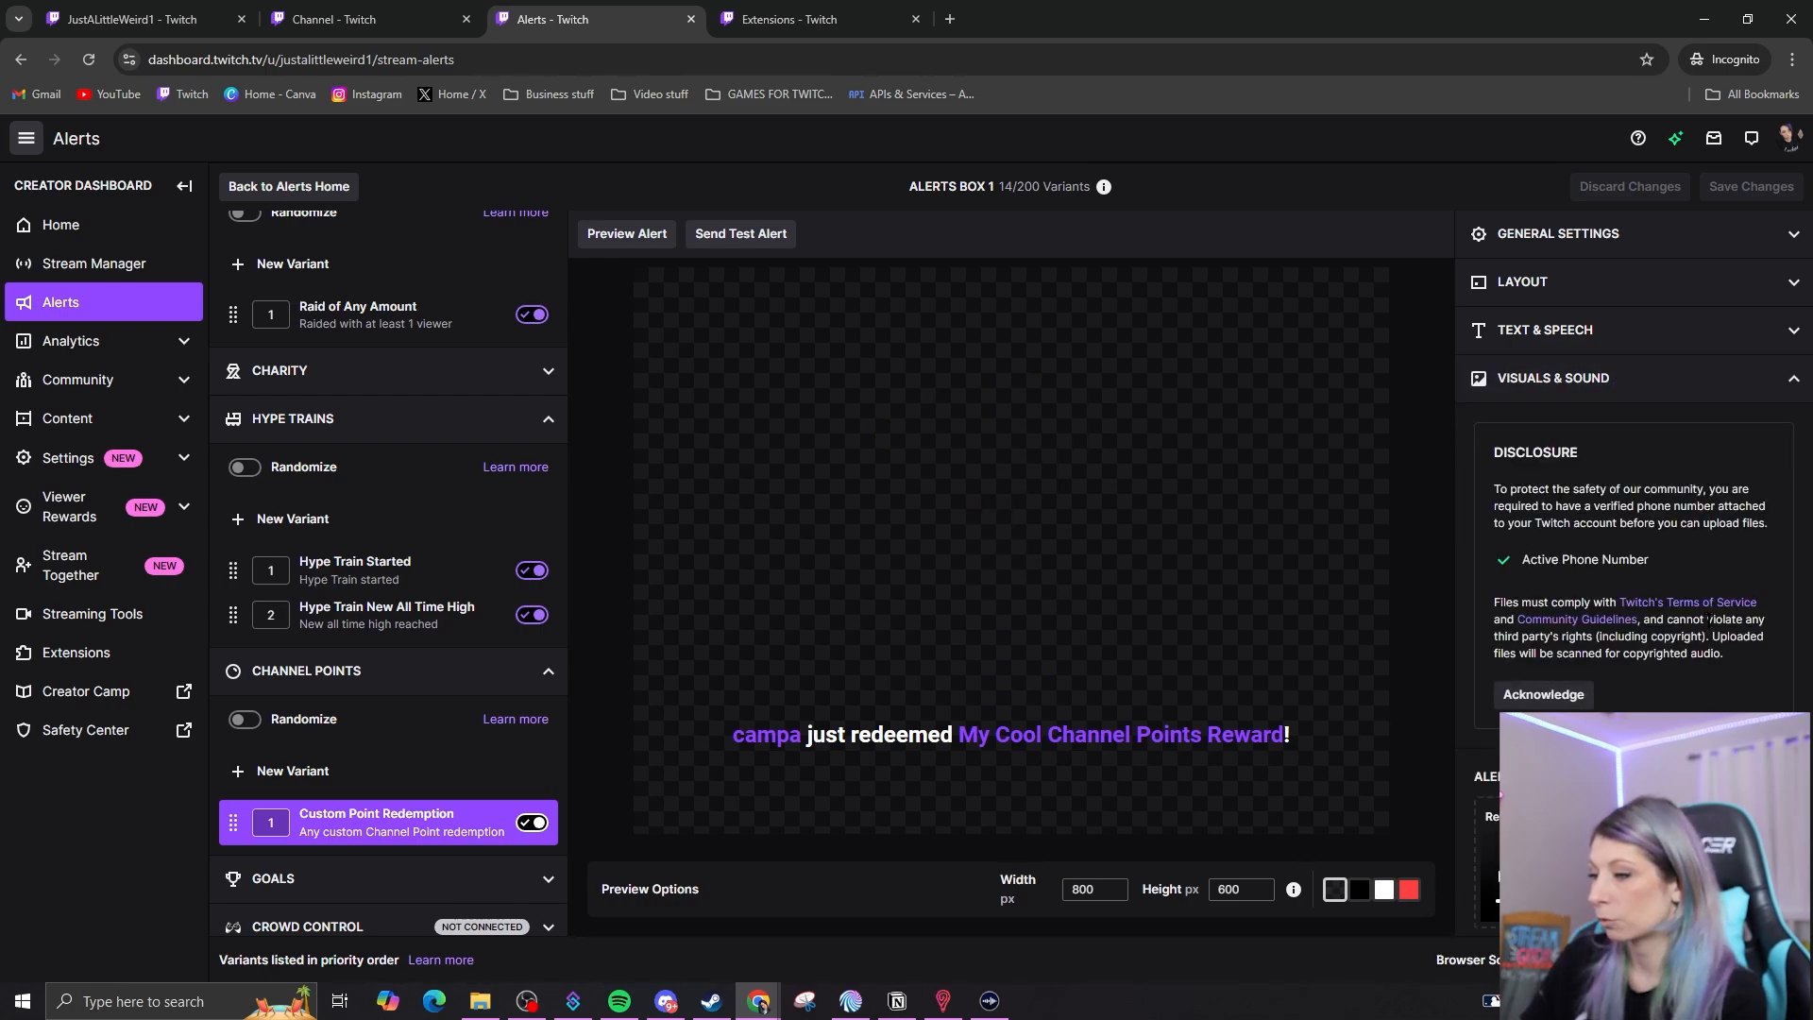
{"action": "left_click", "coordinate": [1587, 695]}
{"action": "scroll", "coordinate": [1643, 566], "scroll_direction": "down", "scroll_amount": 4}
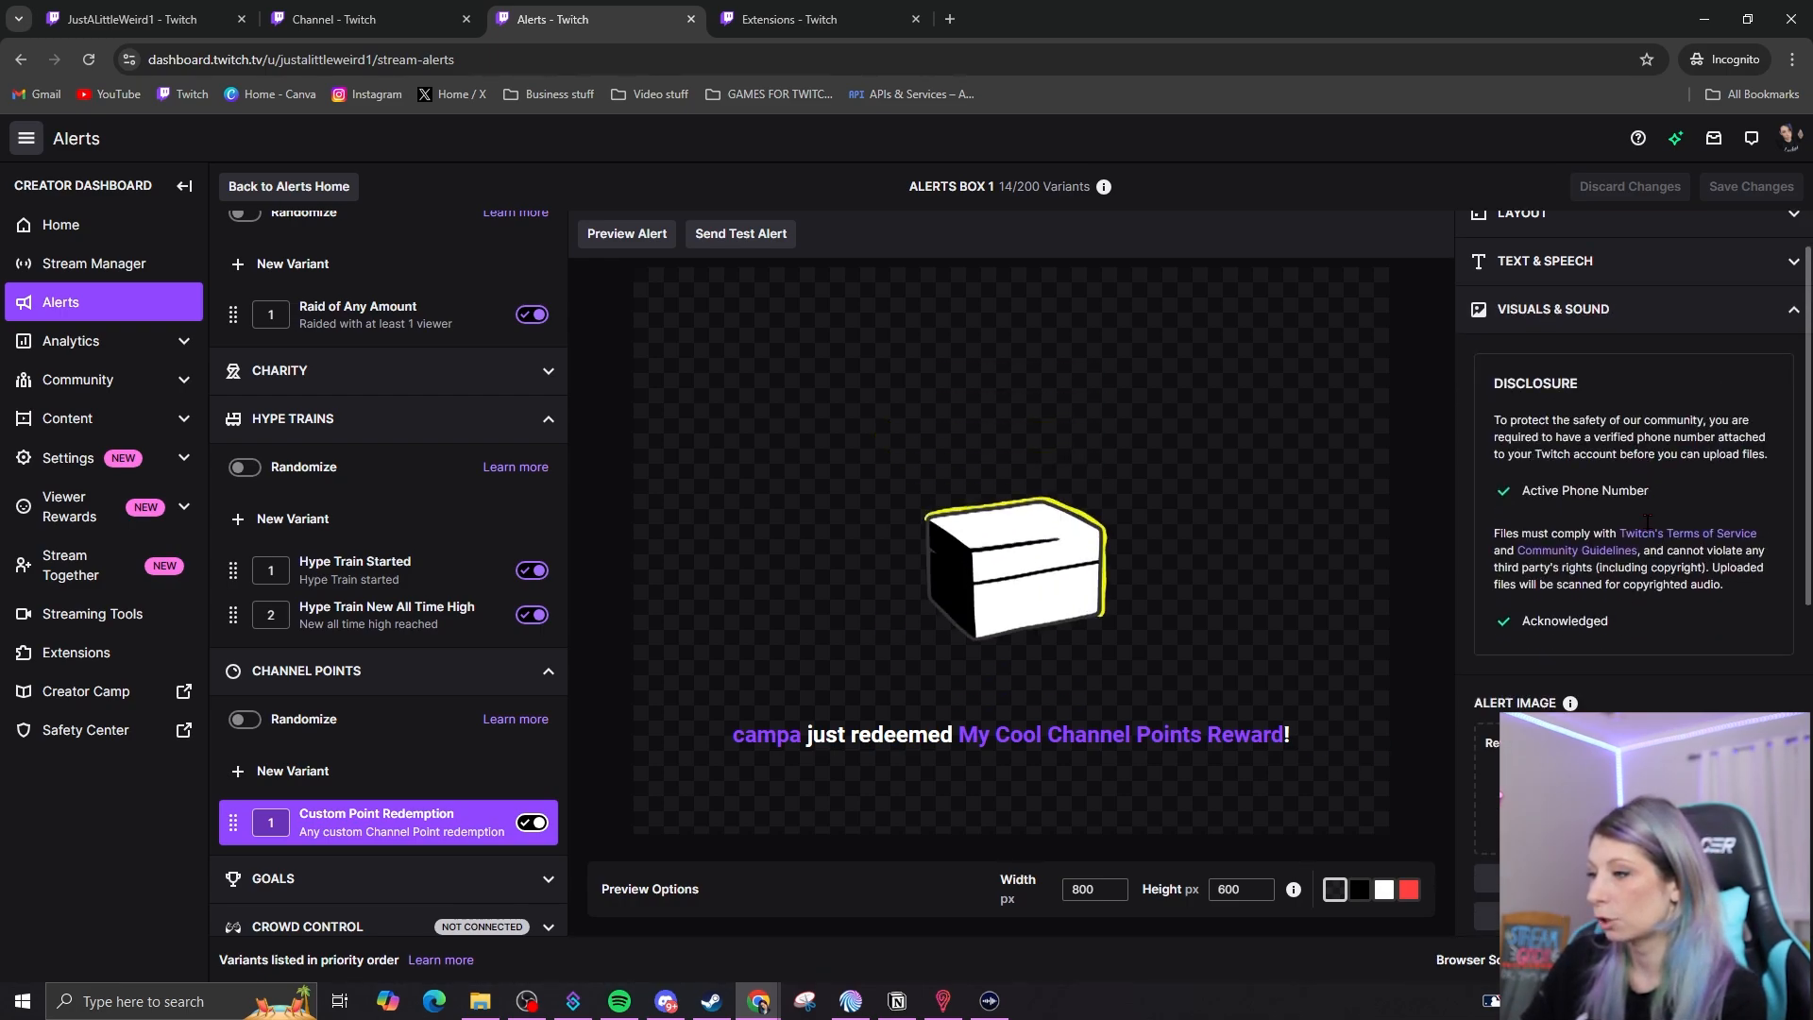
{"action": "scroll", "coordinate": [1673, 567], "scroll_direction": "down", "scroll_amount": 3}
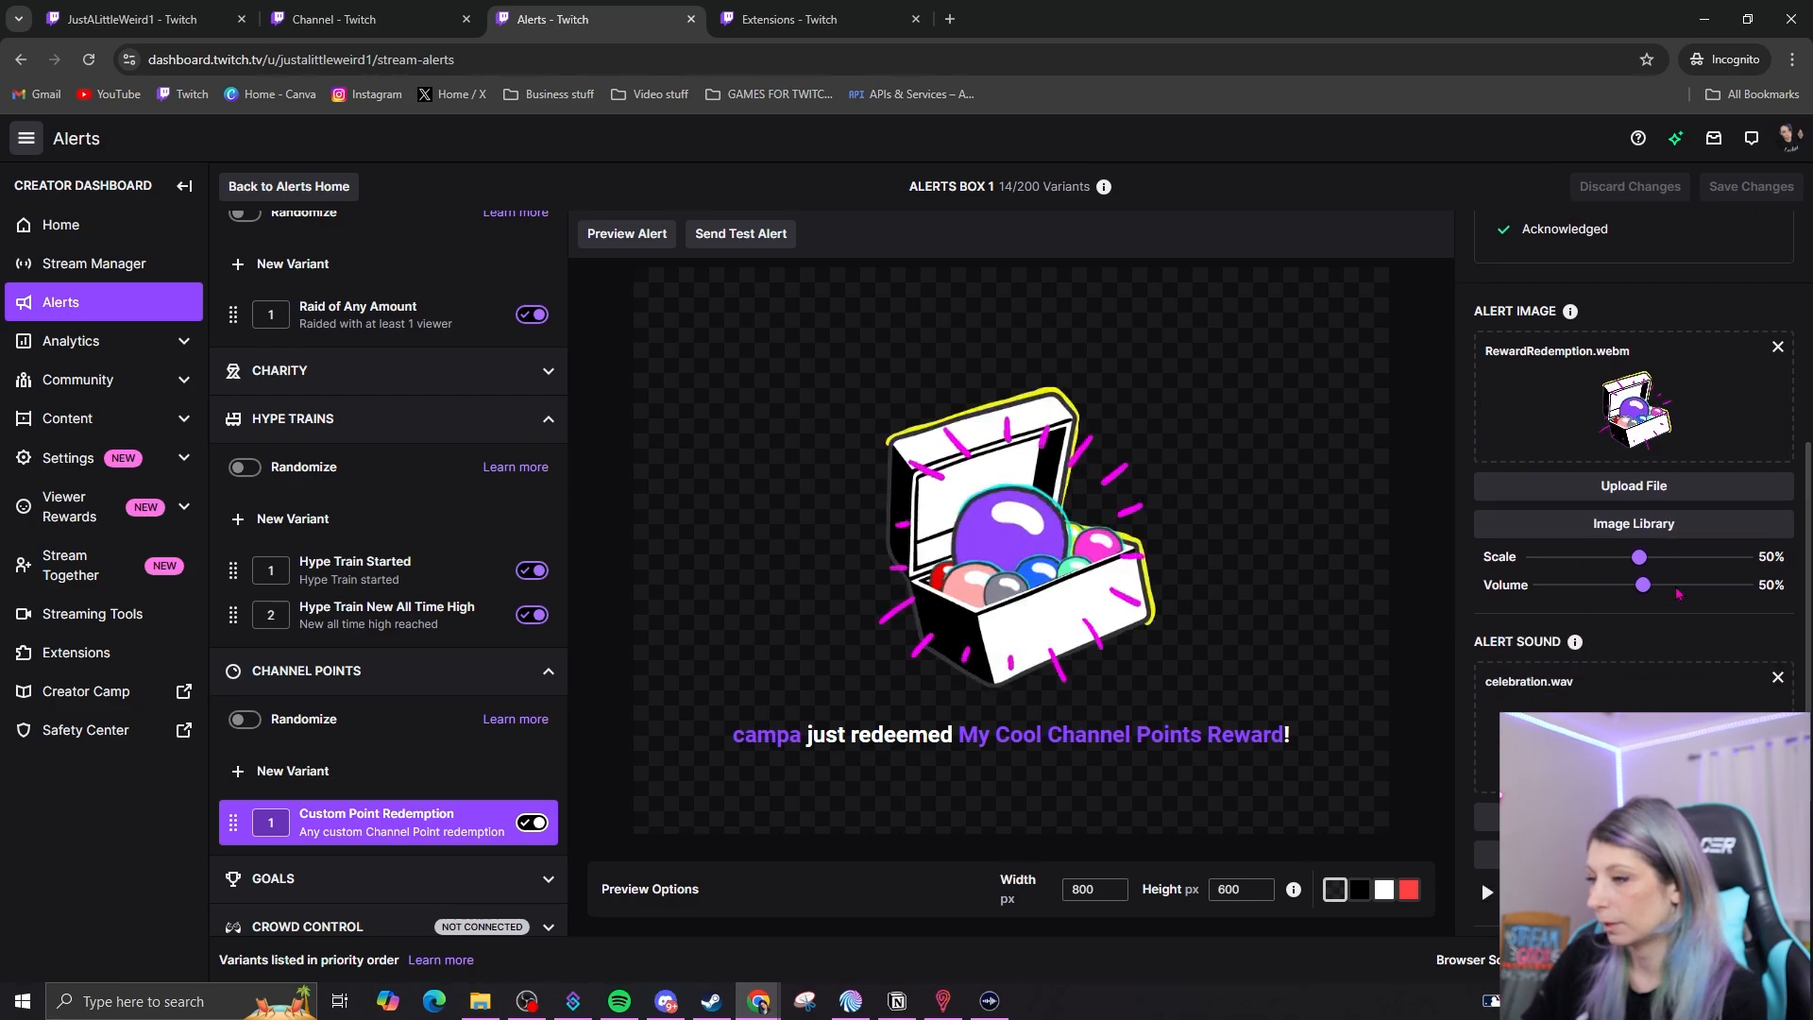
Change the Custom Point Redemption alert's layout so the text is placed beside the image
{"action": "scroll", "coordinate": [1678, 597], "scroll_direction": "up", "scroll_amount": 1}
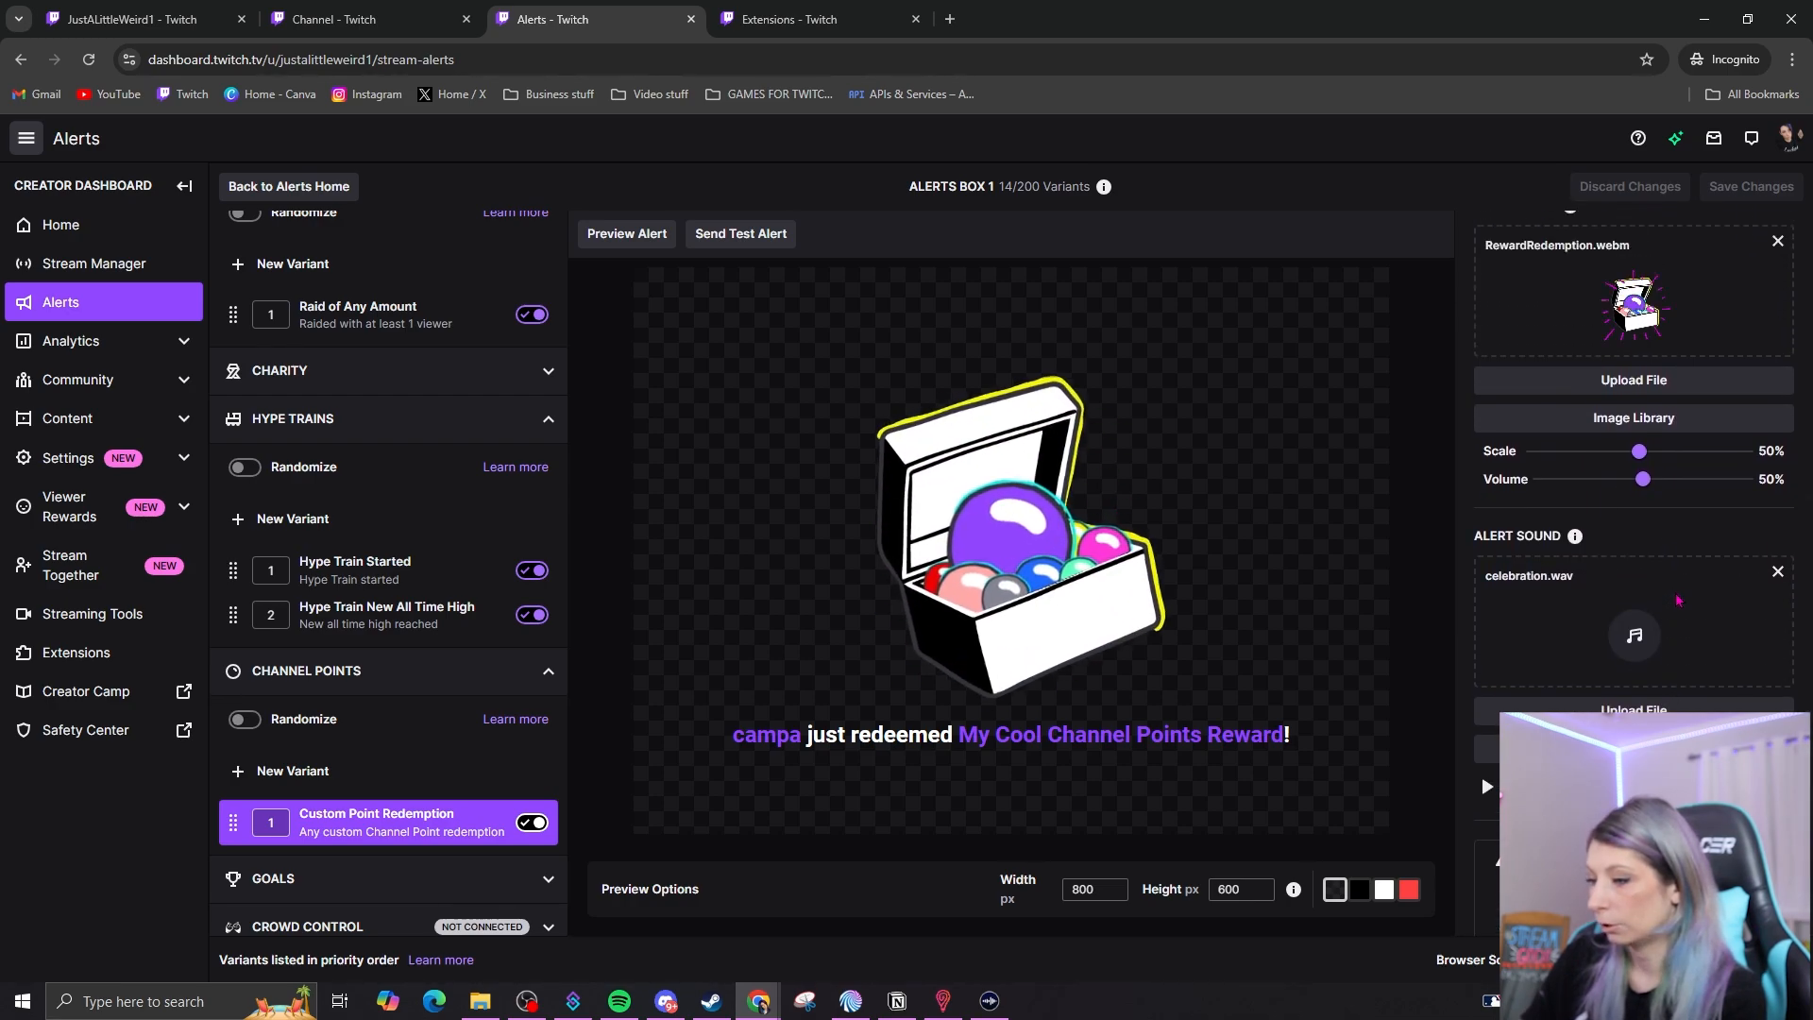
{"action": "left_click", "coordinate": [1679, 1001]}
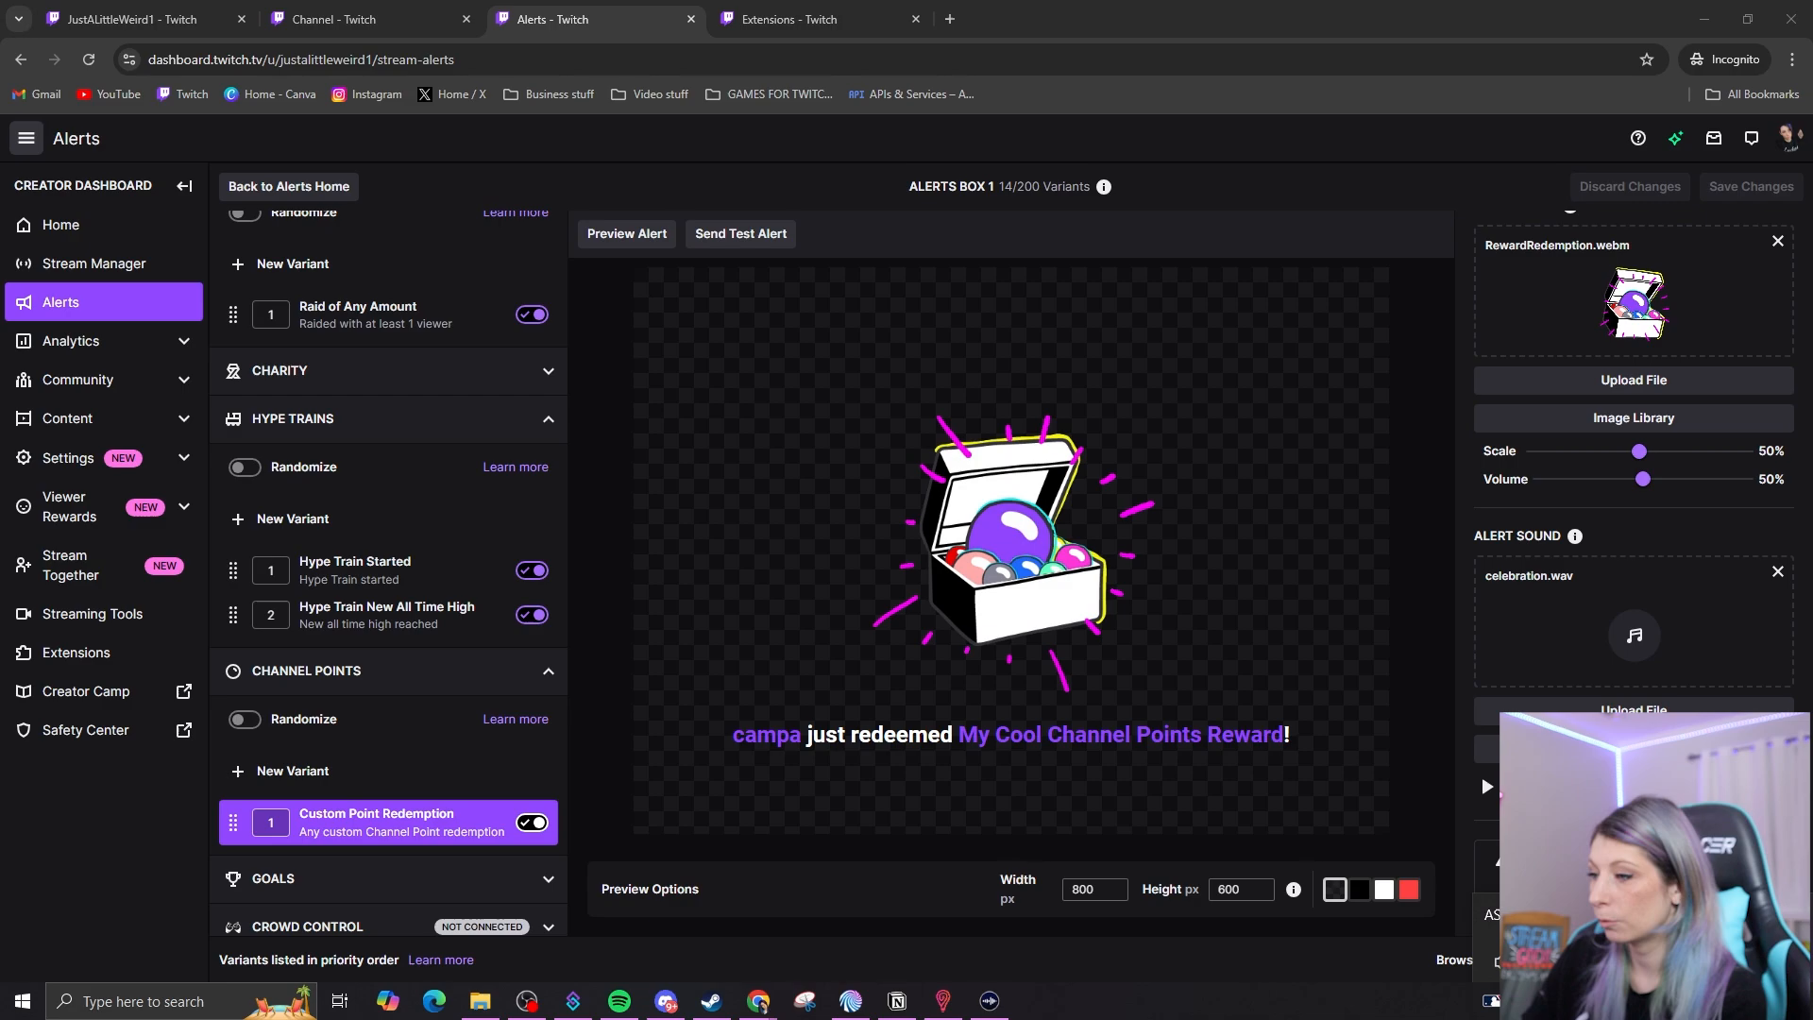
{"action": "left_click", "coordinate": [1583, 601]}
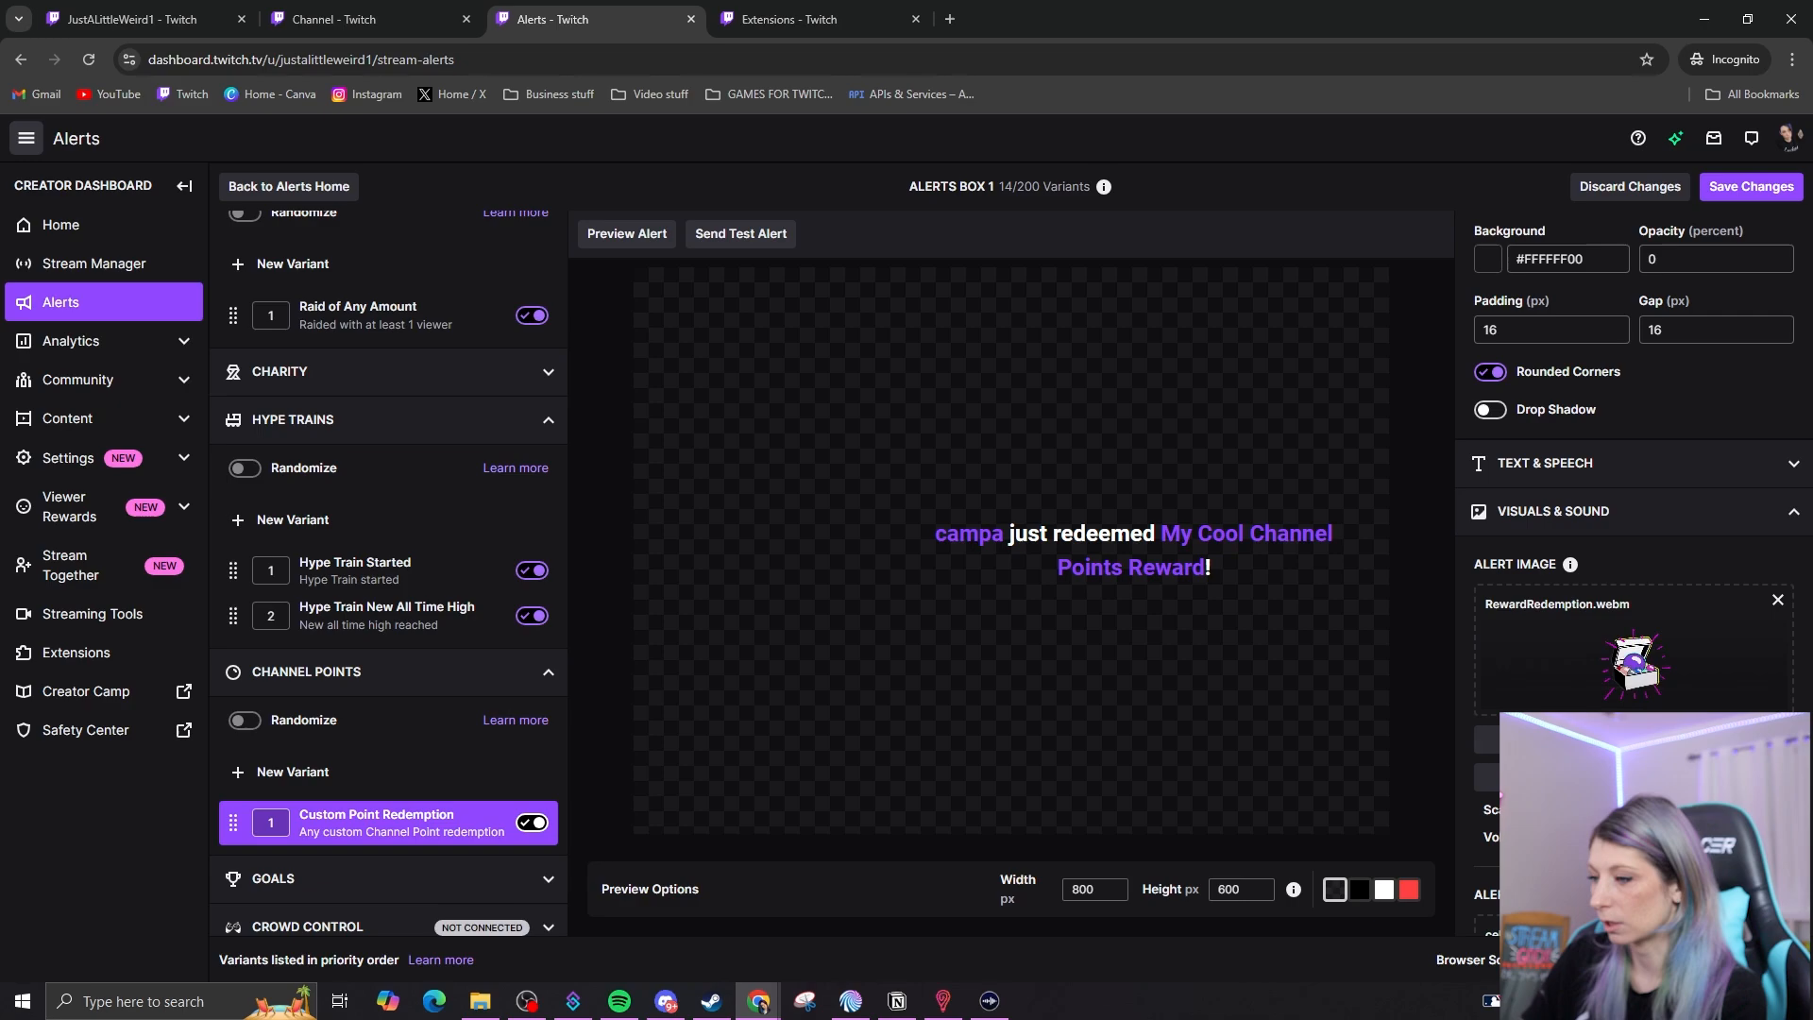
Play the Custom Point Redemption alert's current sound and check its Celebration settings
{"action": "scroll", "coordinate": [1577, 686], "scroll_direction": "down", "scroll_amount": 4}
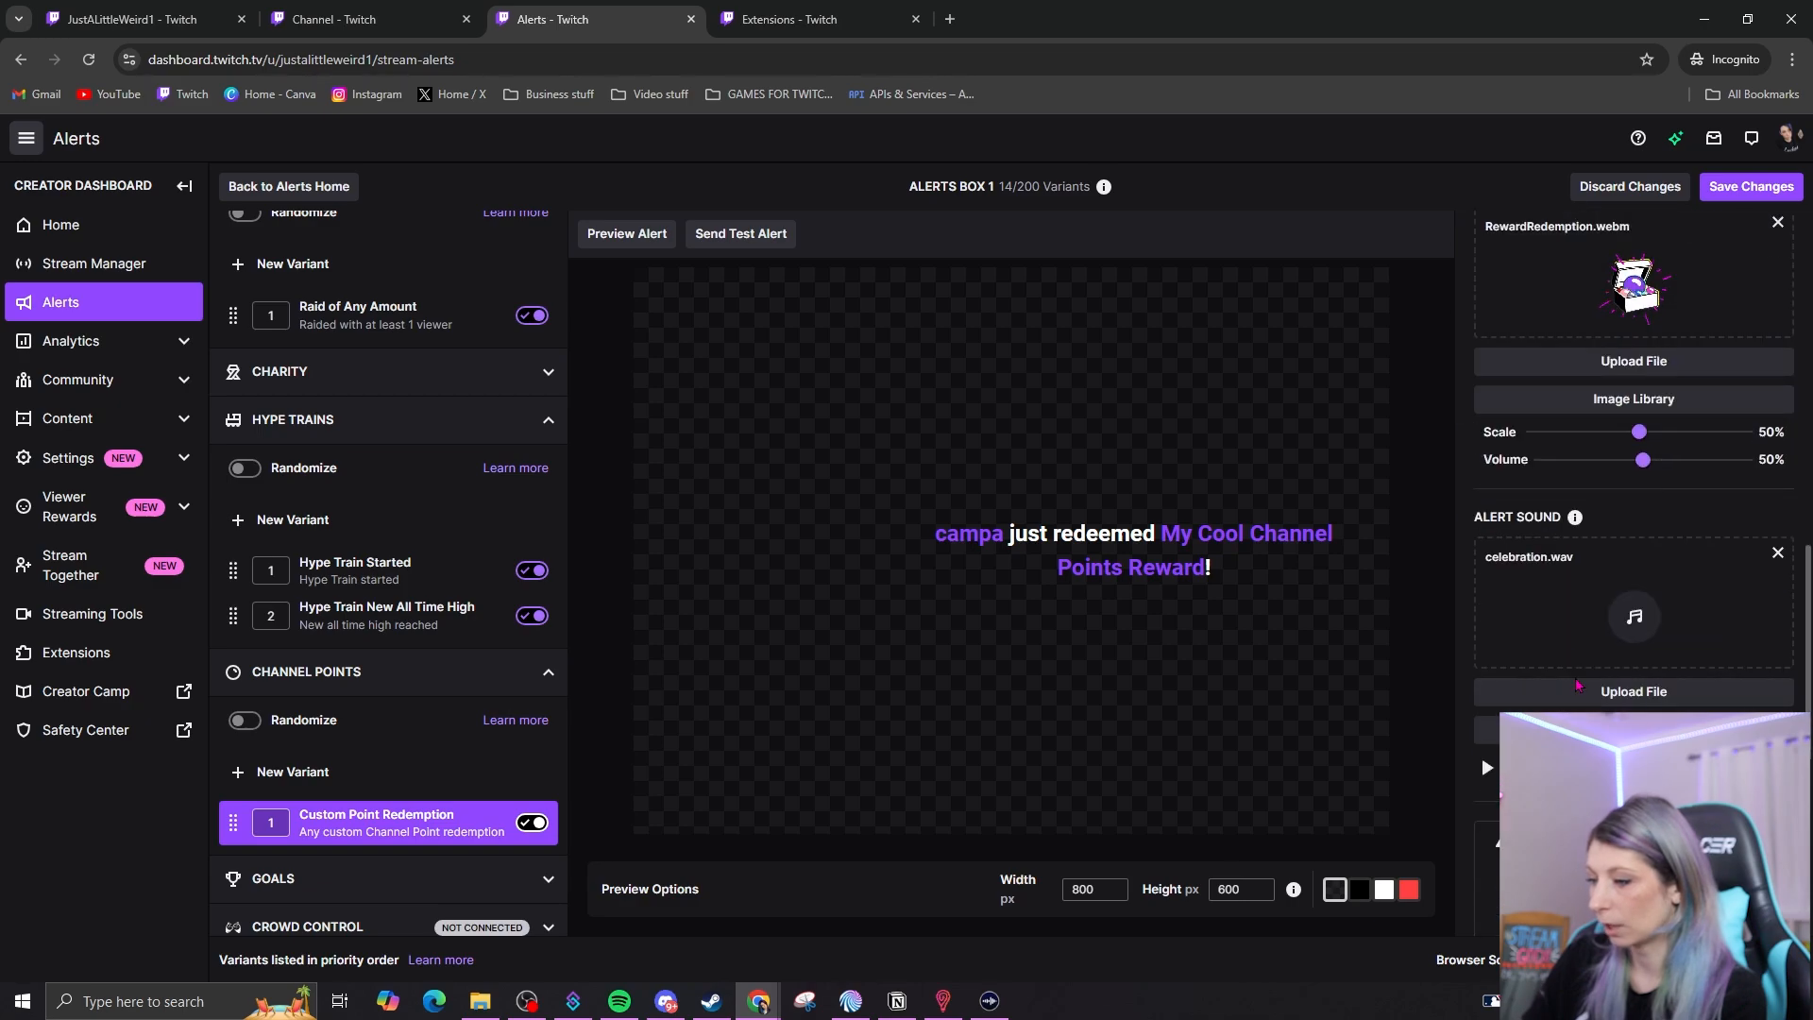
{"action": "left_click", "coordinate": [1489, 769]}
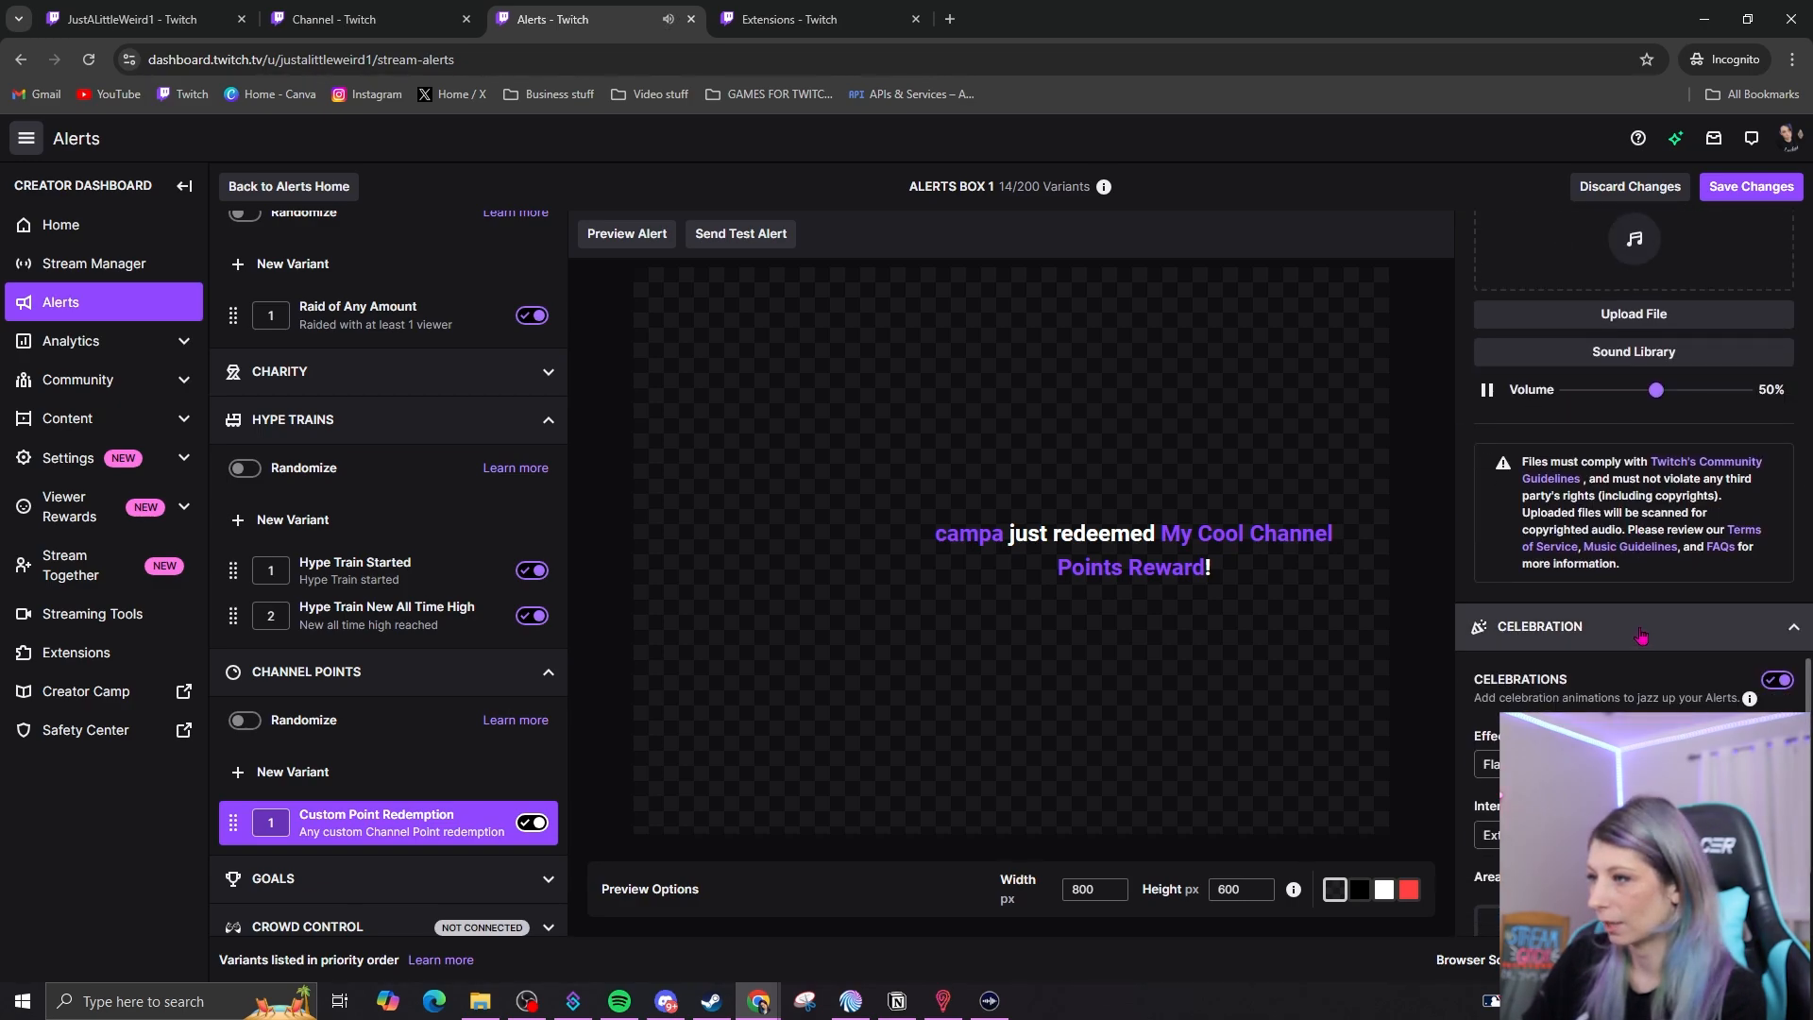
{"action": "scroll", "coordinate": [1605, 529], "scroll_direction": "down", "scroll_amount": 2}
{"action": "left_click", "coordinate": [1572, 437]}
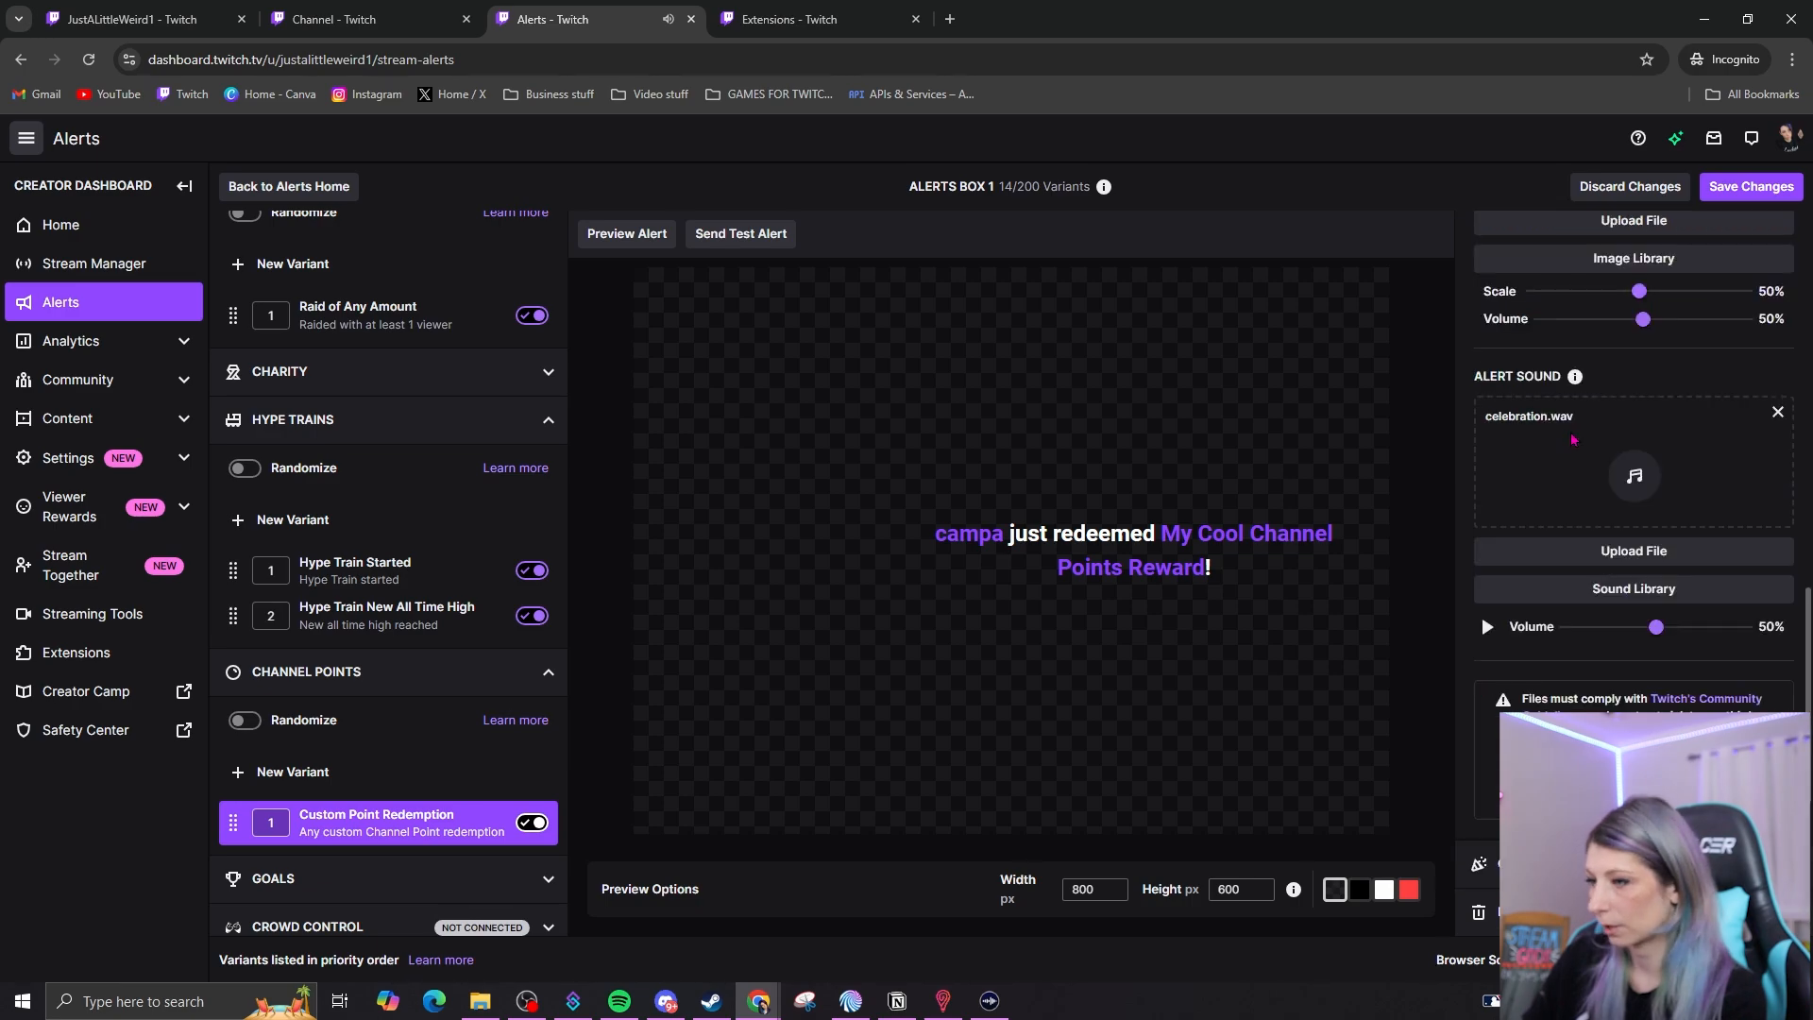
Browse both pages of the sound library, preview Phantom.mp3, celebration.wav and glimmer.wav, and close it without choosing a sound
{"action": "left_click", "coordinate": [1633, 589]}
{"action": "left_click", "coordinate": [1227, 547]}
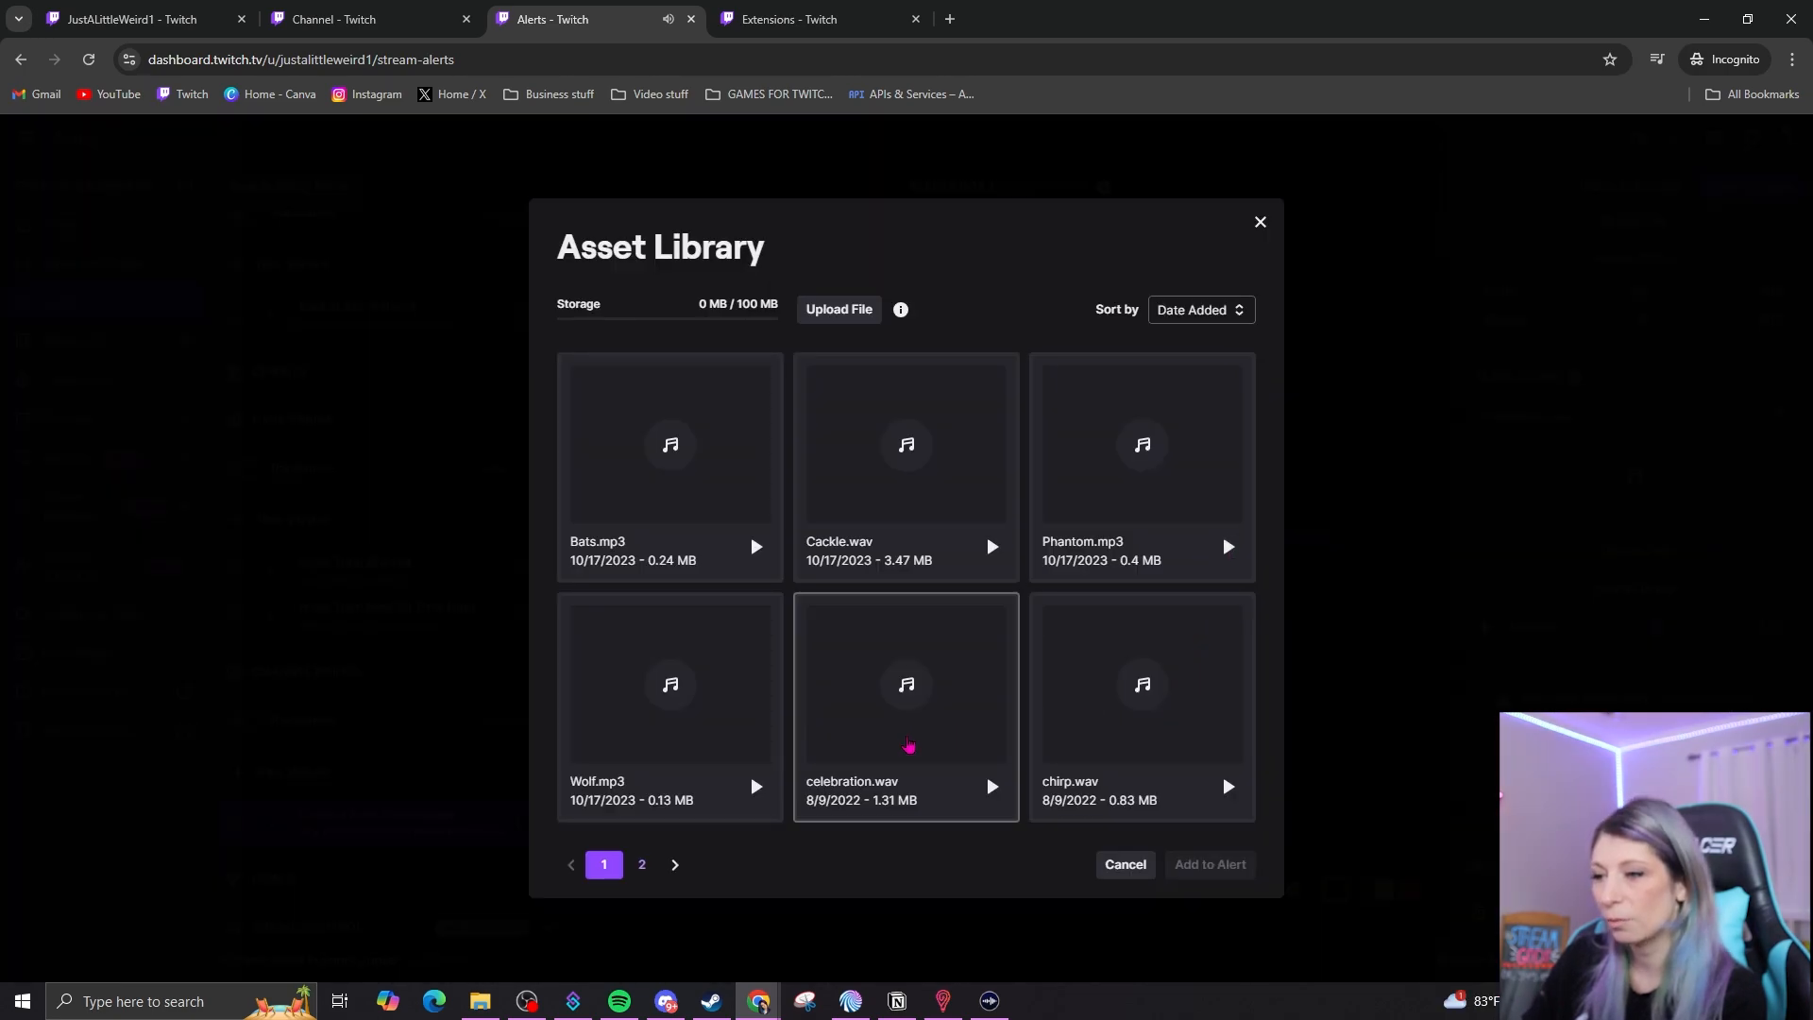
{"action": "left_click", "coordinate": [992, 788]}
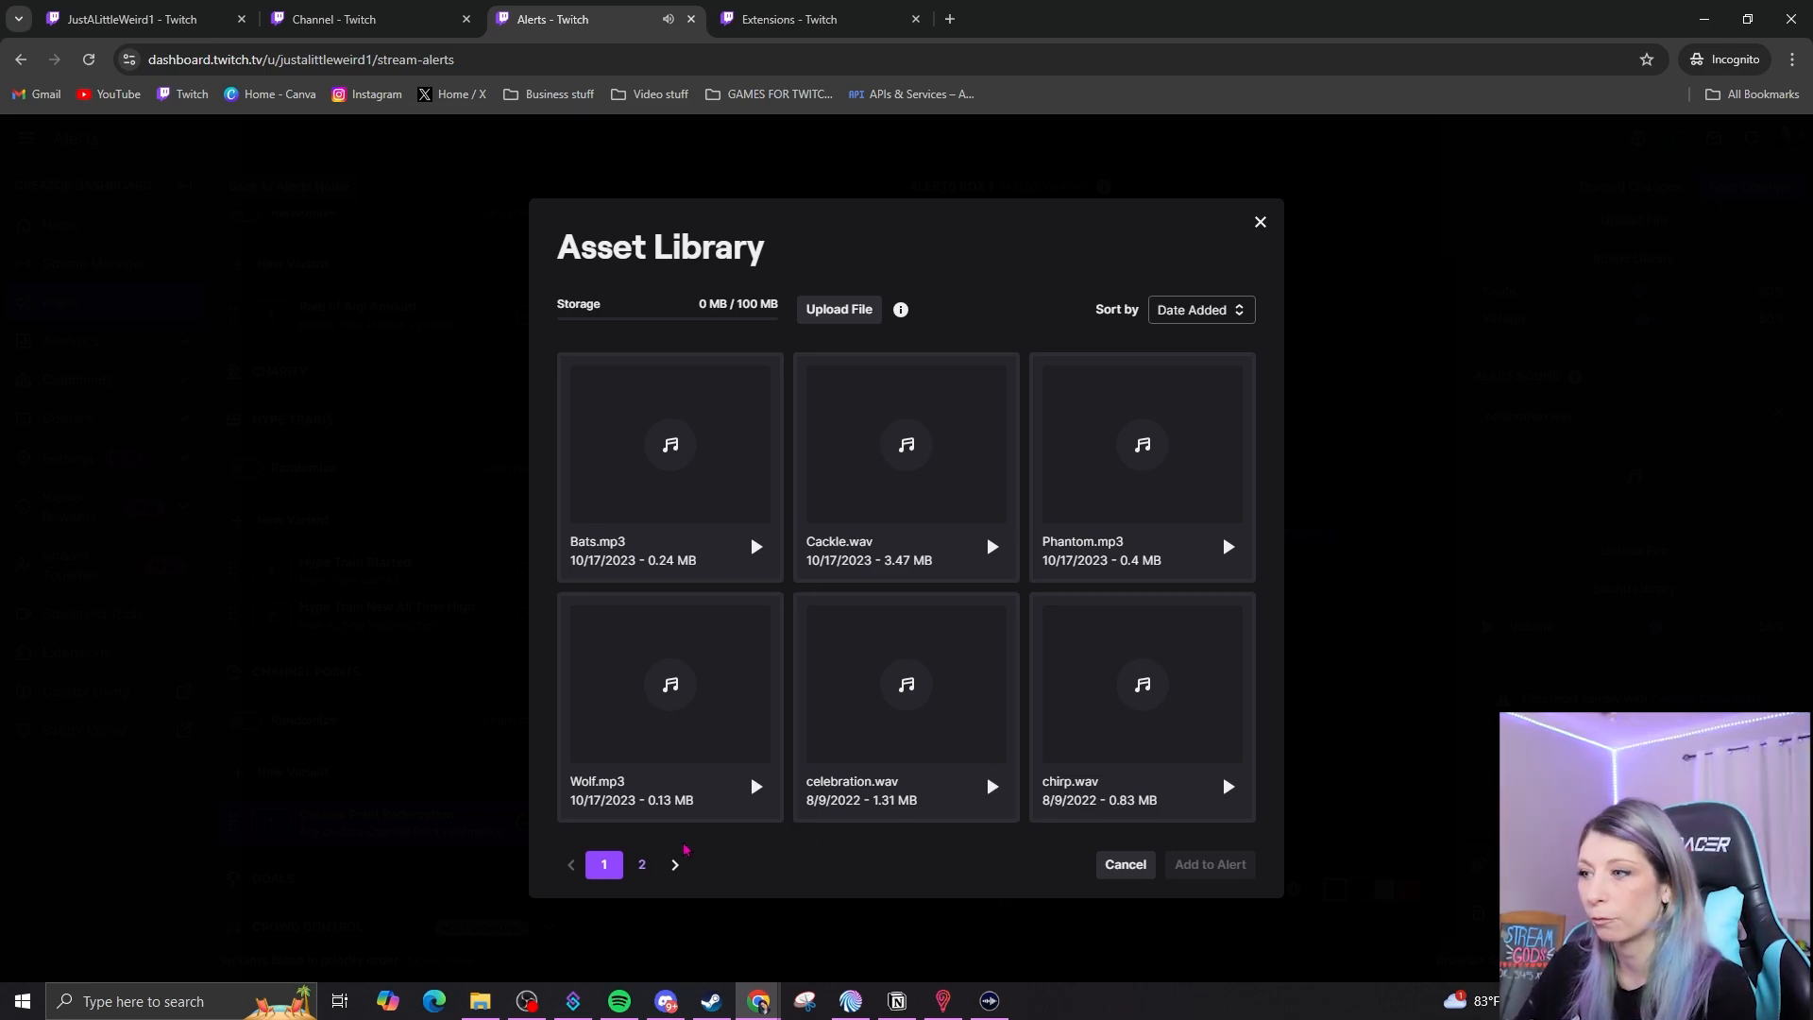
{"action": "left_click", "coordinate": [642, 864]}
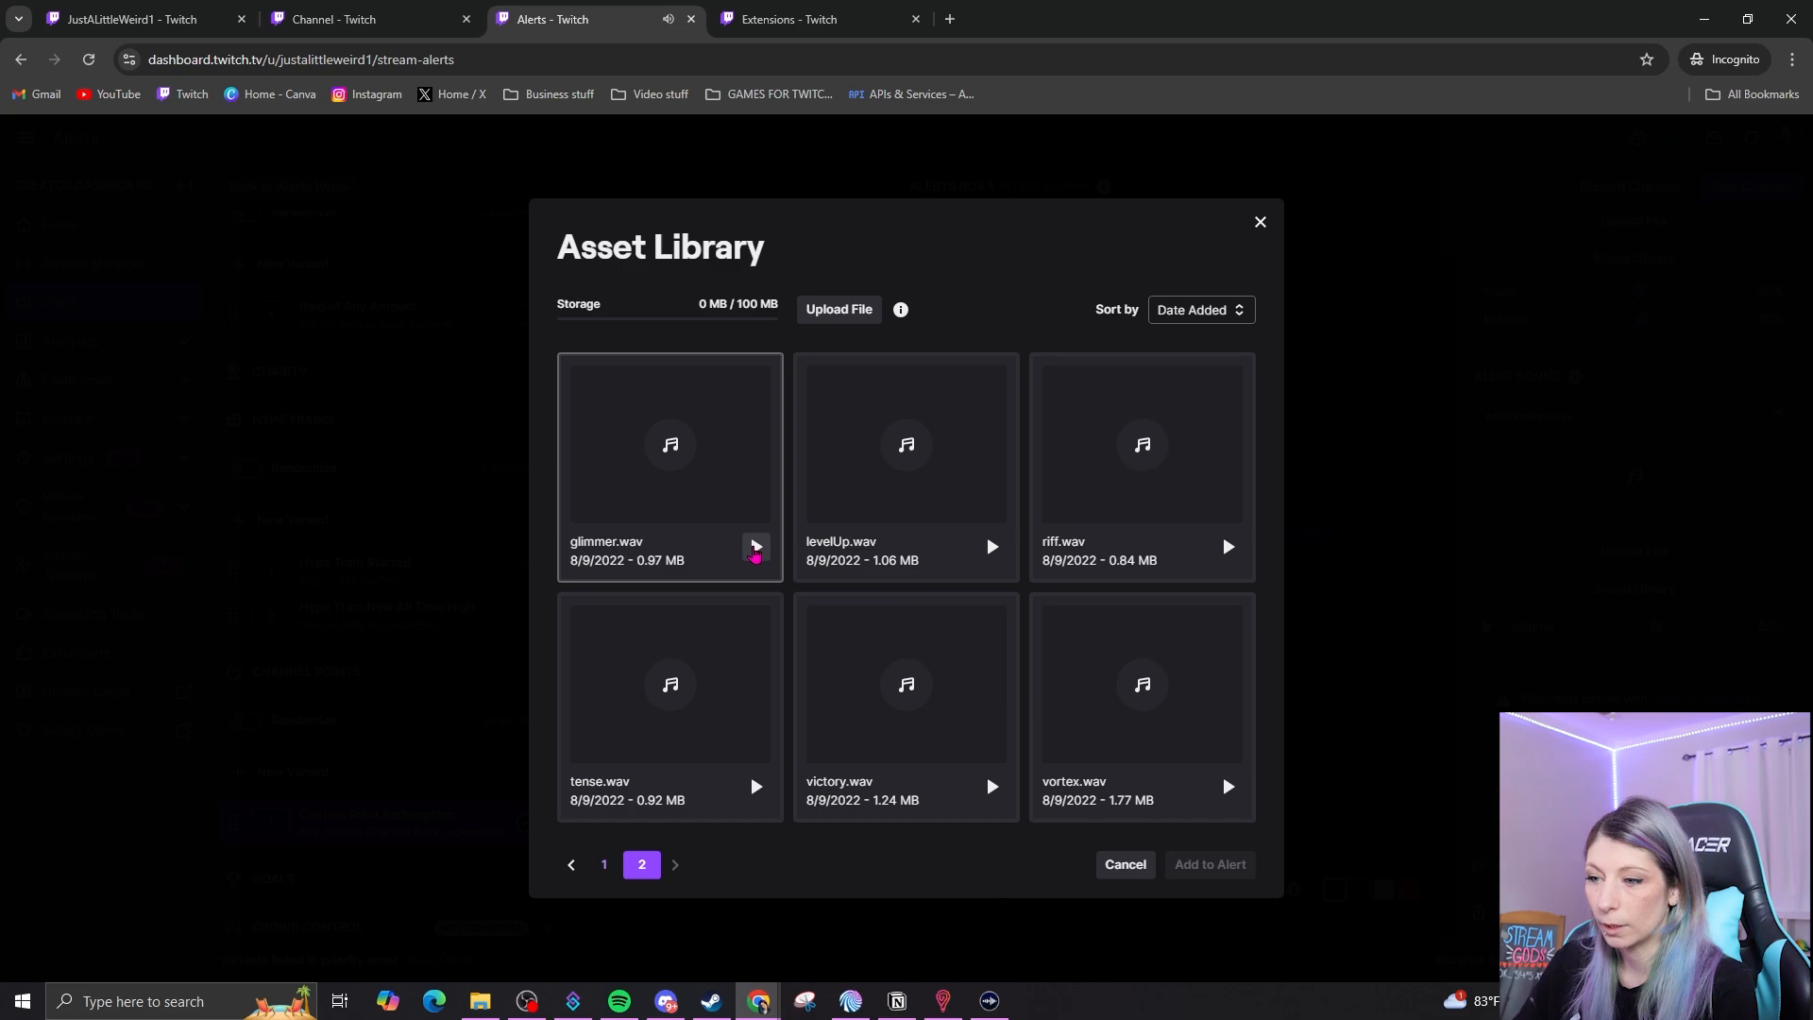
{"action": "left_click", "coordinate": [756, 546]}
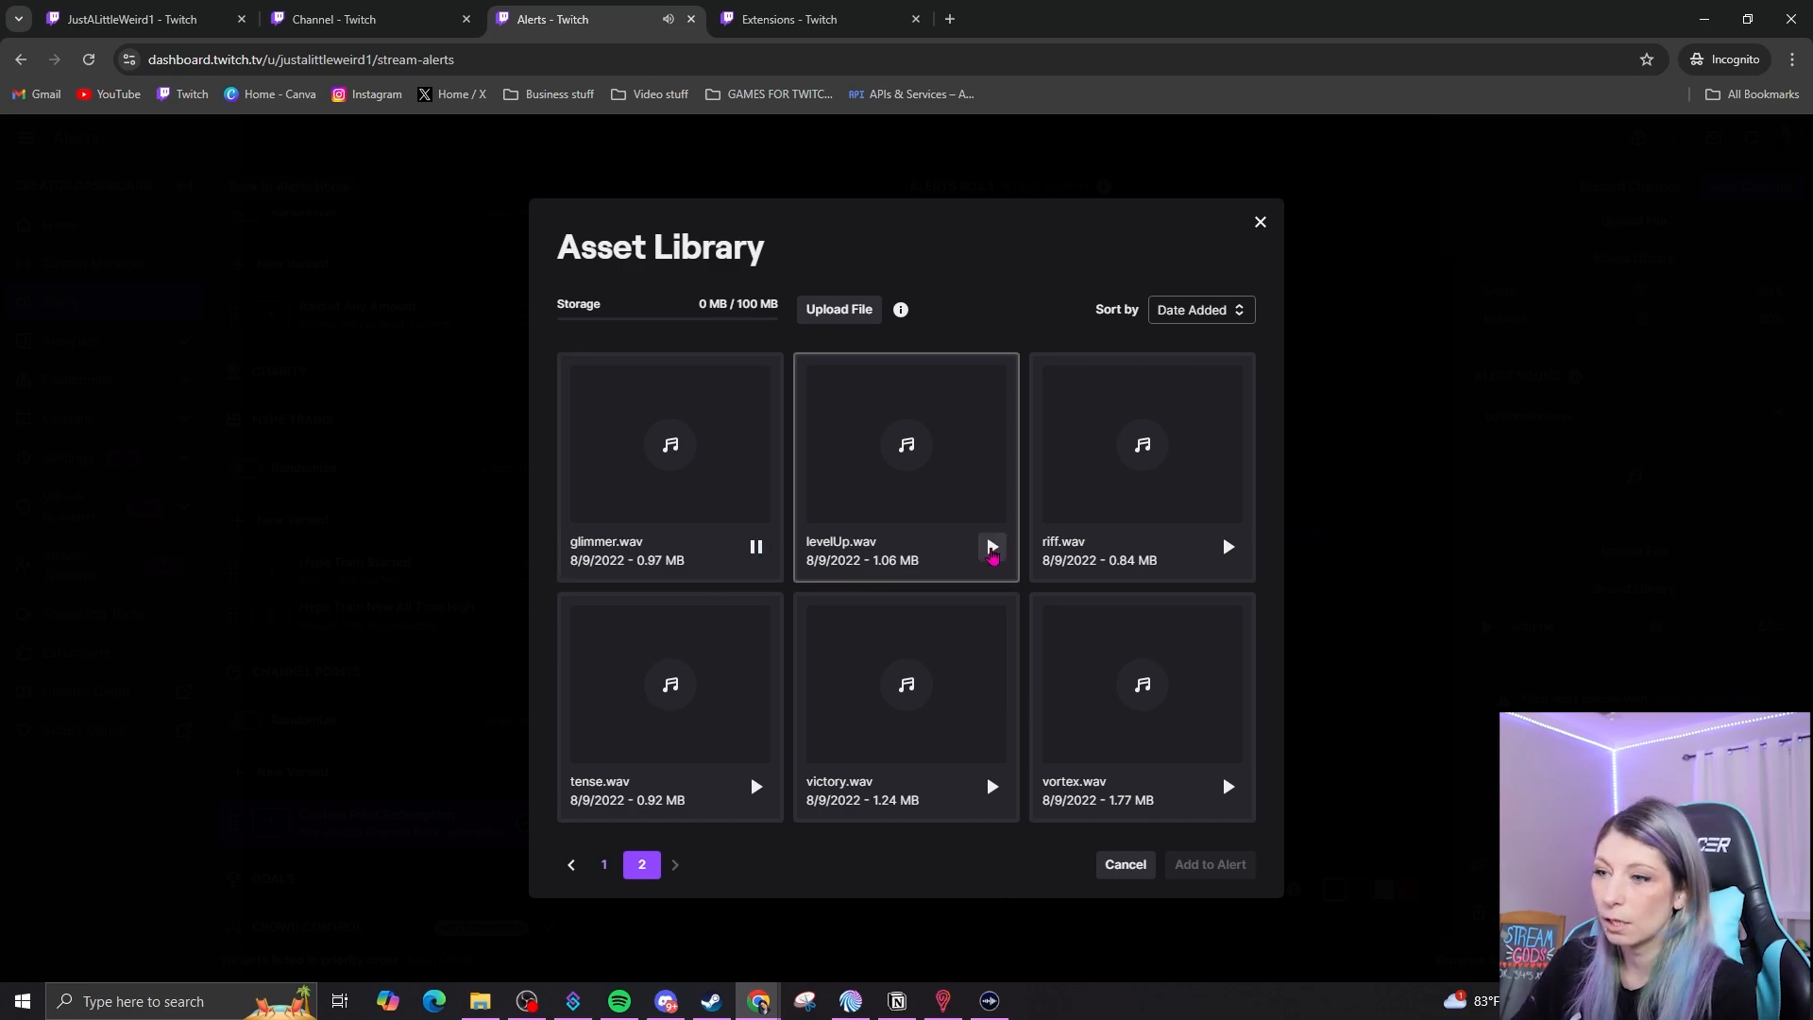
{"action": "left_click", "coordinate": [756, 546]}
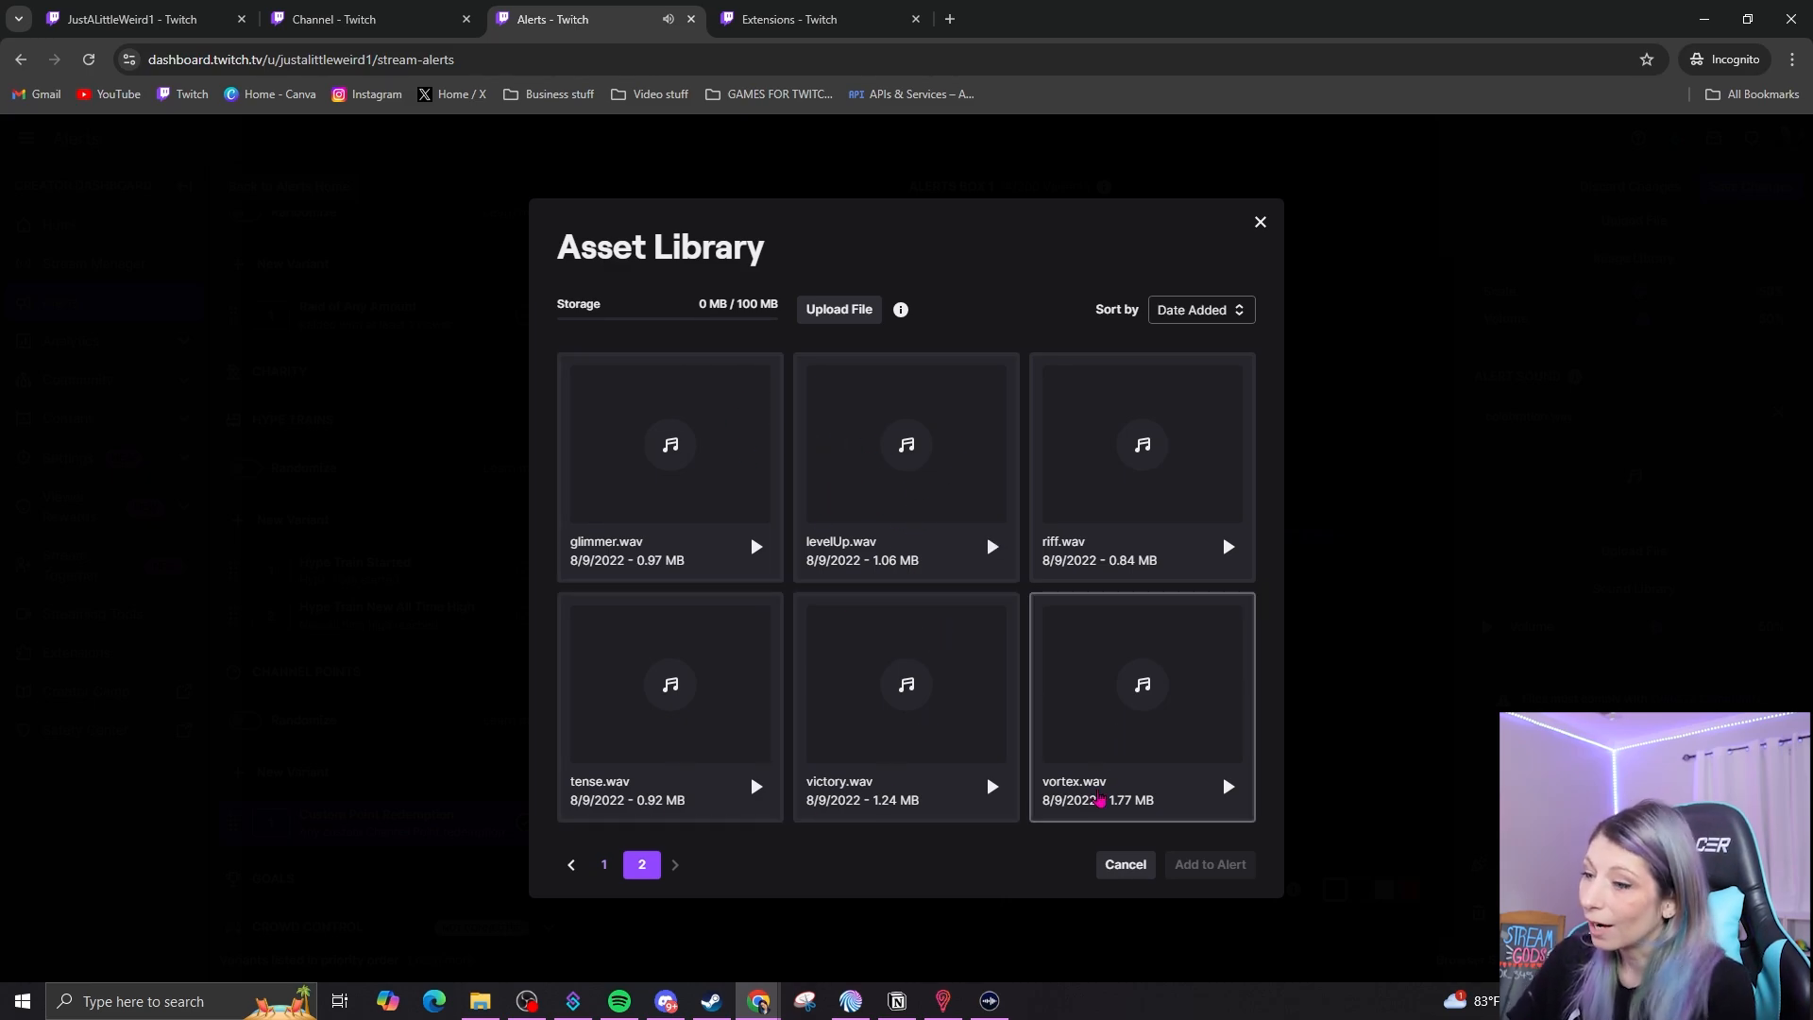
{"action": "left_click", "coordinate": [1259, 222]}
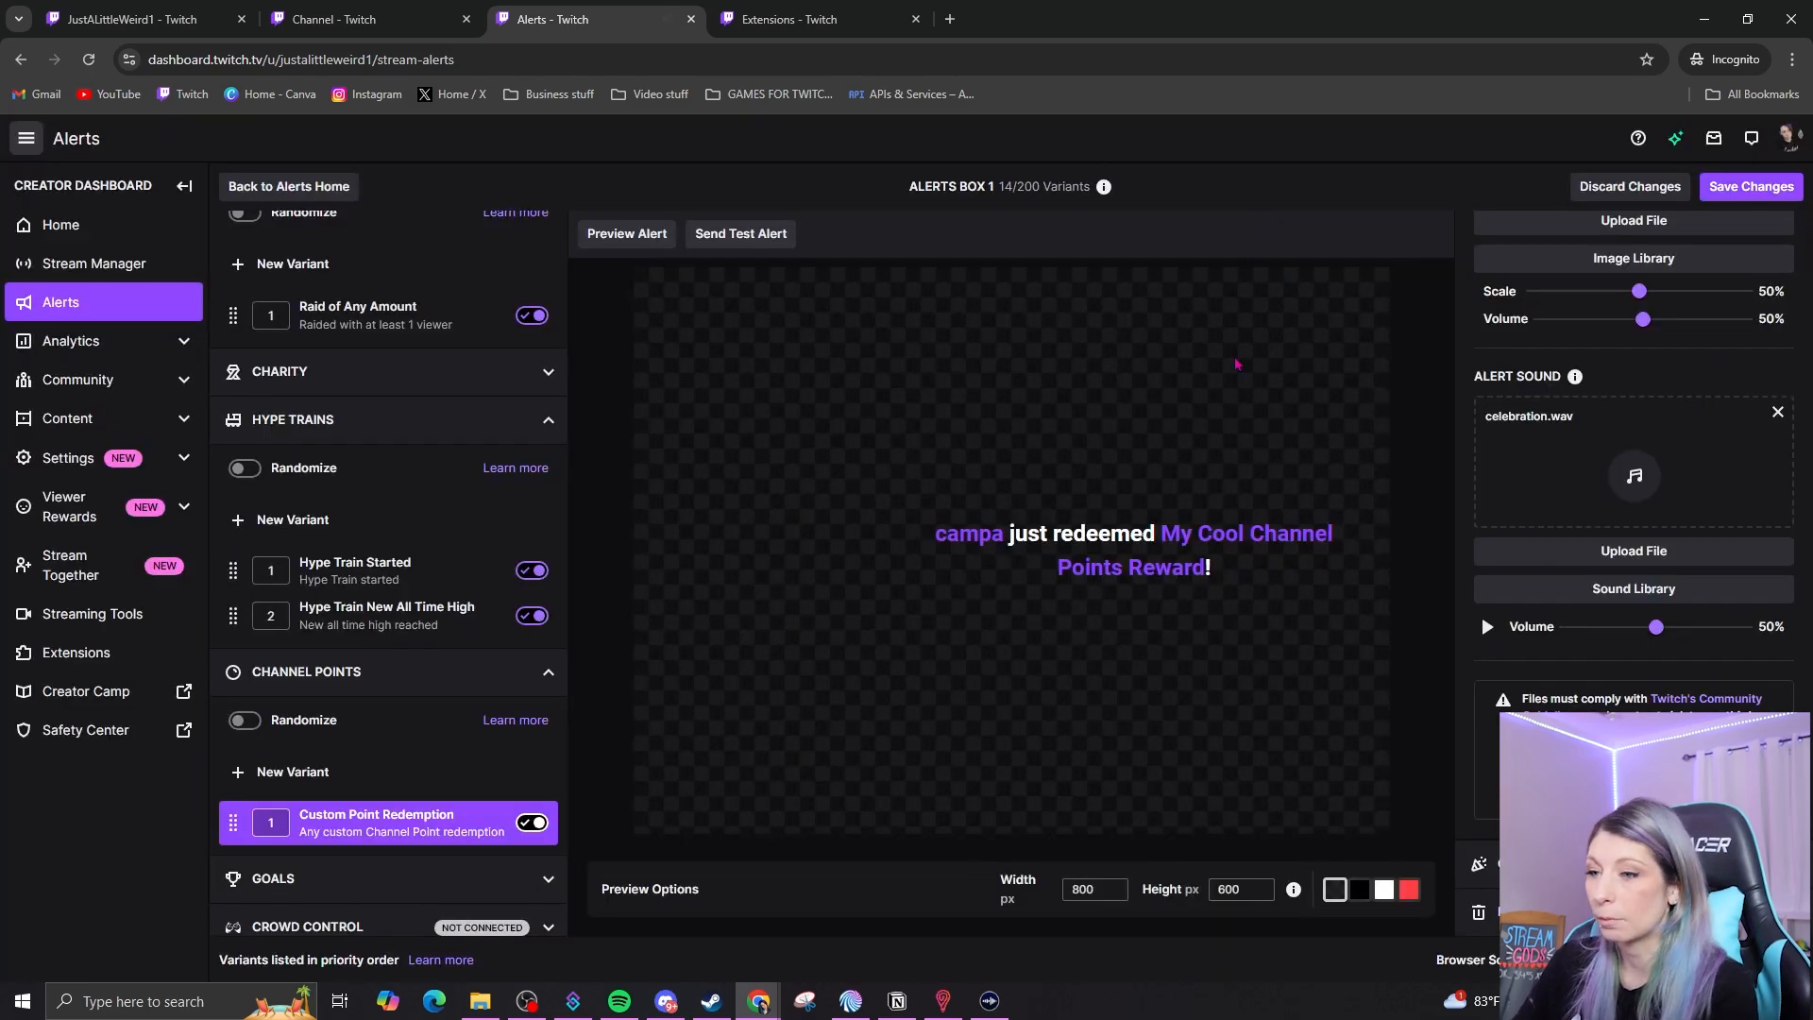
Return to the Alerts home page and save the changes to the alert box
{"action": "scroll", "coordinate": [1623, 668], "scroll_direction": "up", "scroll_amount": 4}
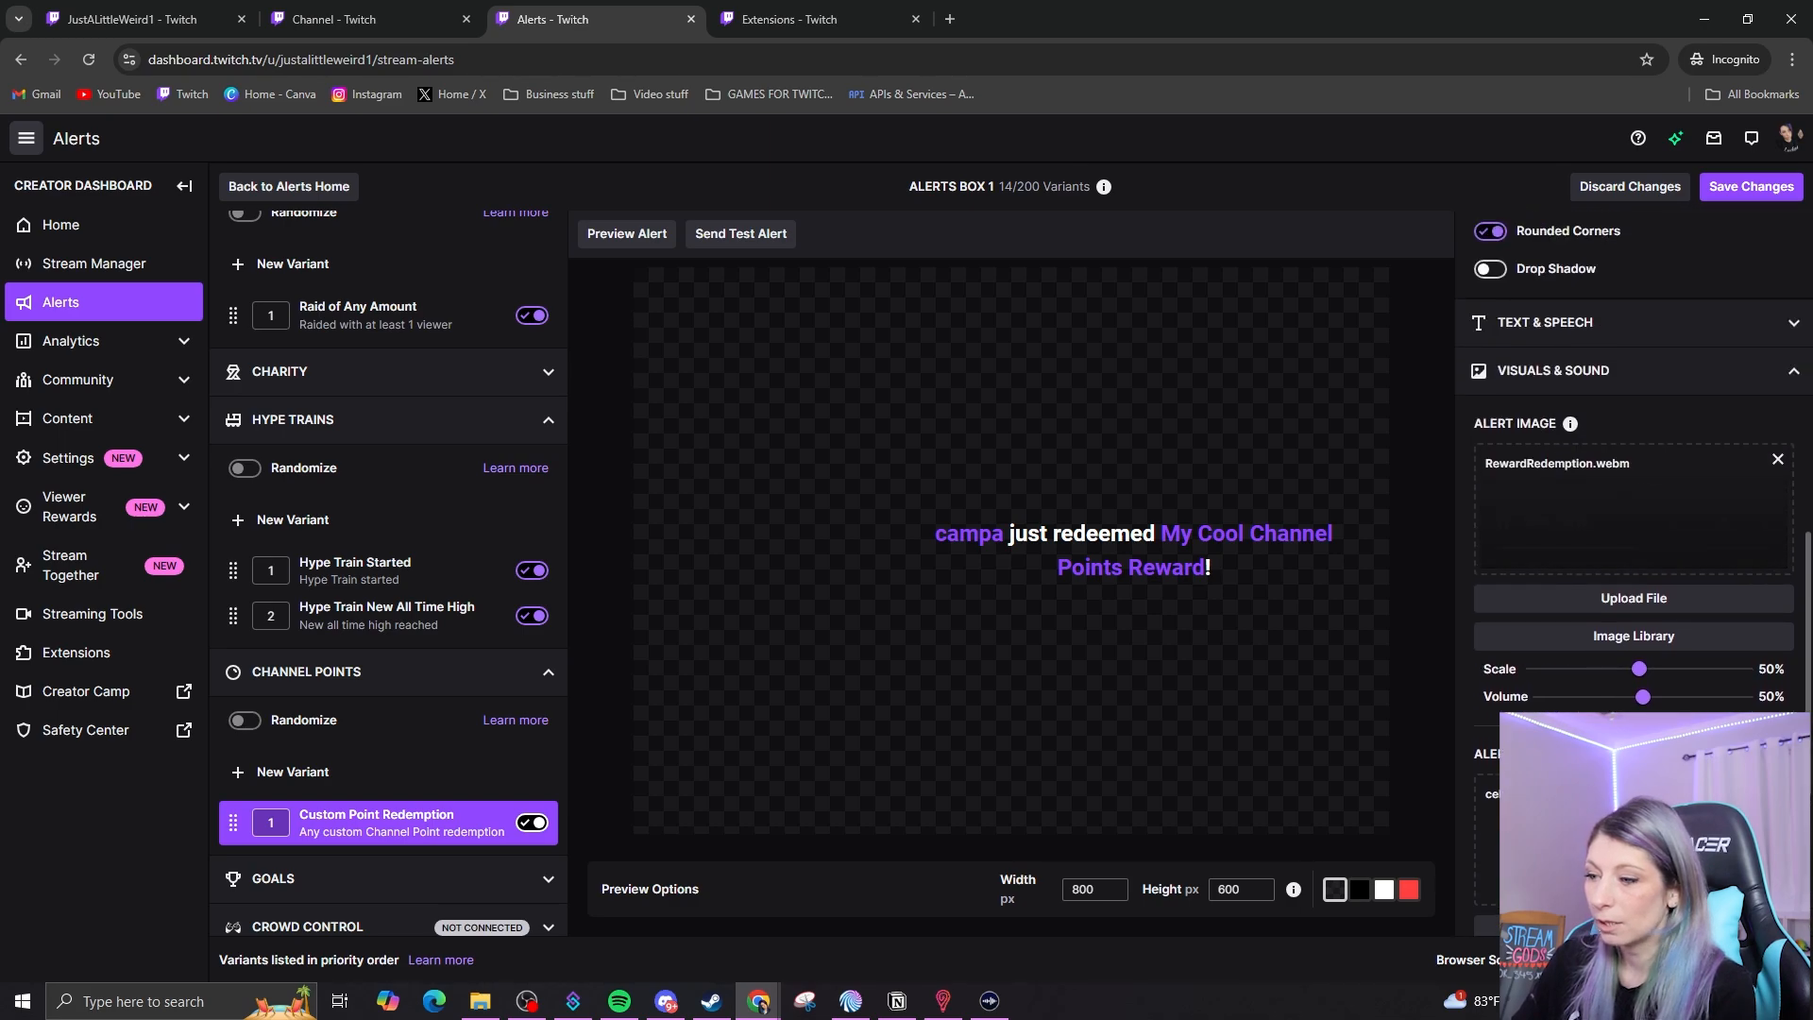
{"action": "scroll", "coordinate": [1622, 667], "scroll_direction": "up", "scroll_amount": 1}
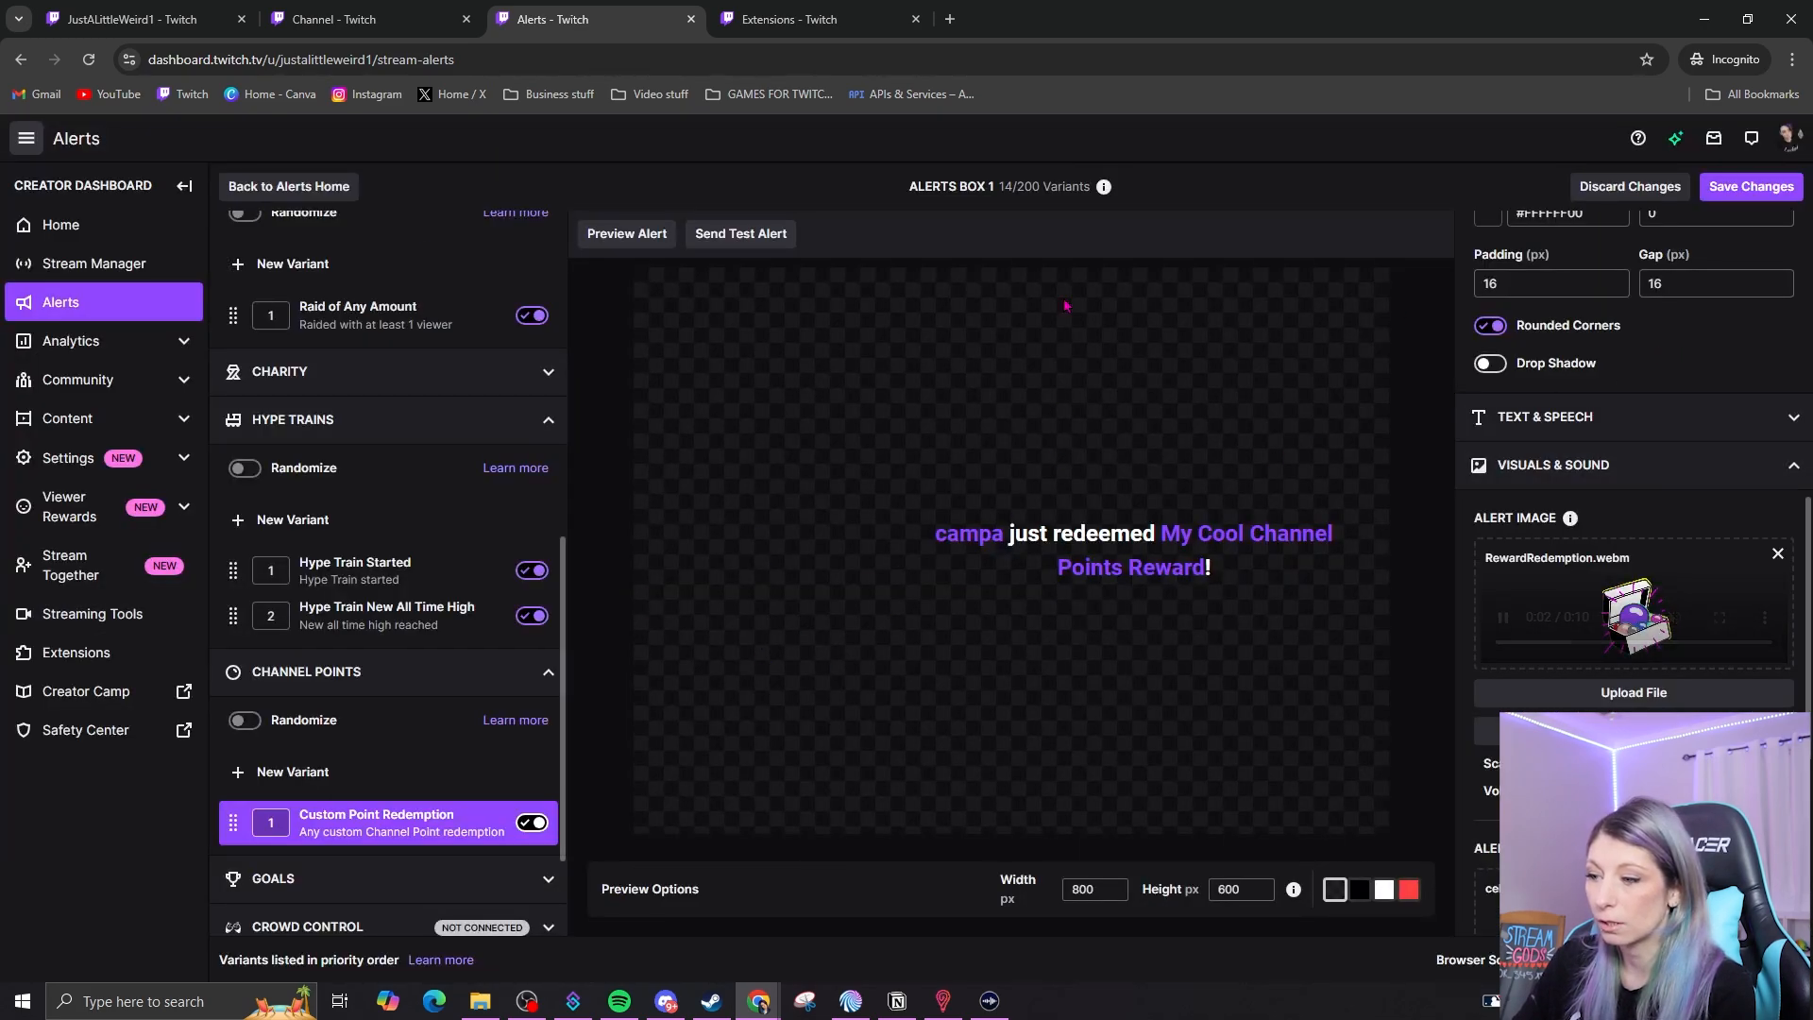
{"action": "left_click", "coordinate": [288, 186]}
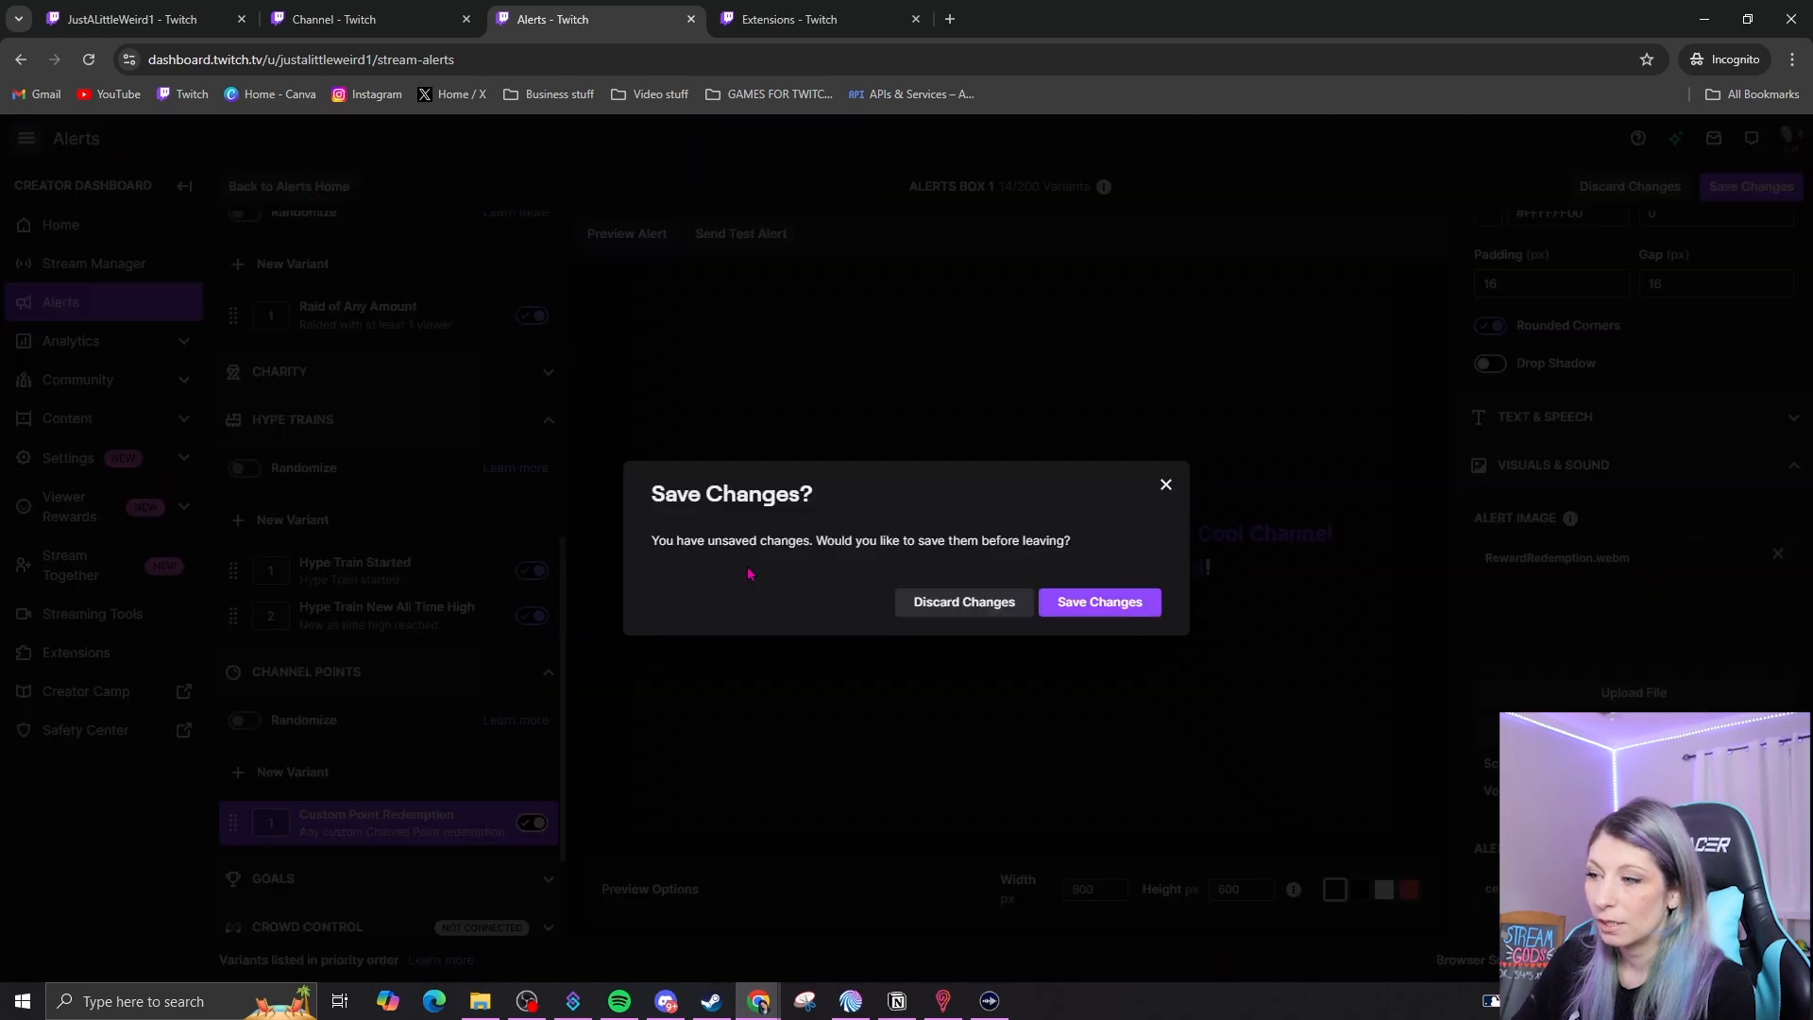
{"action": "left_click", "coordinate": [1101, 600]}
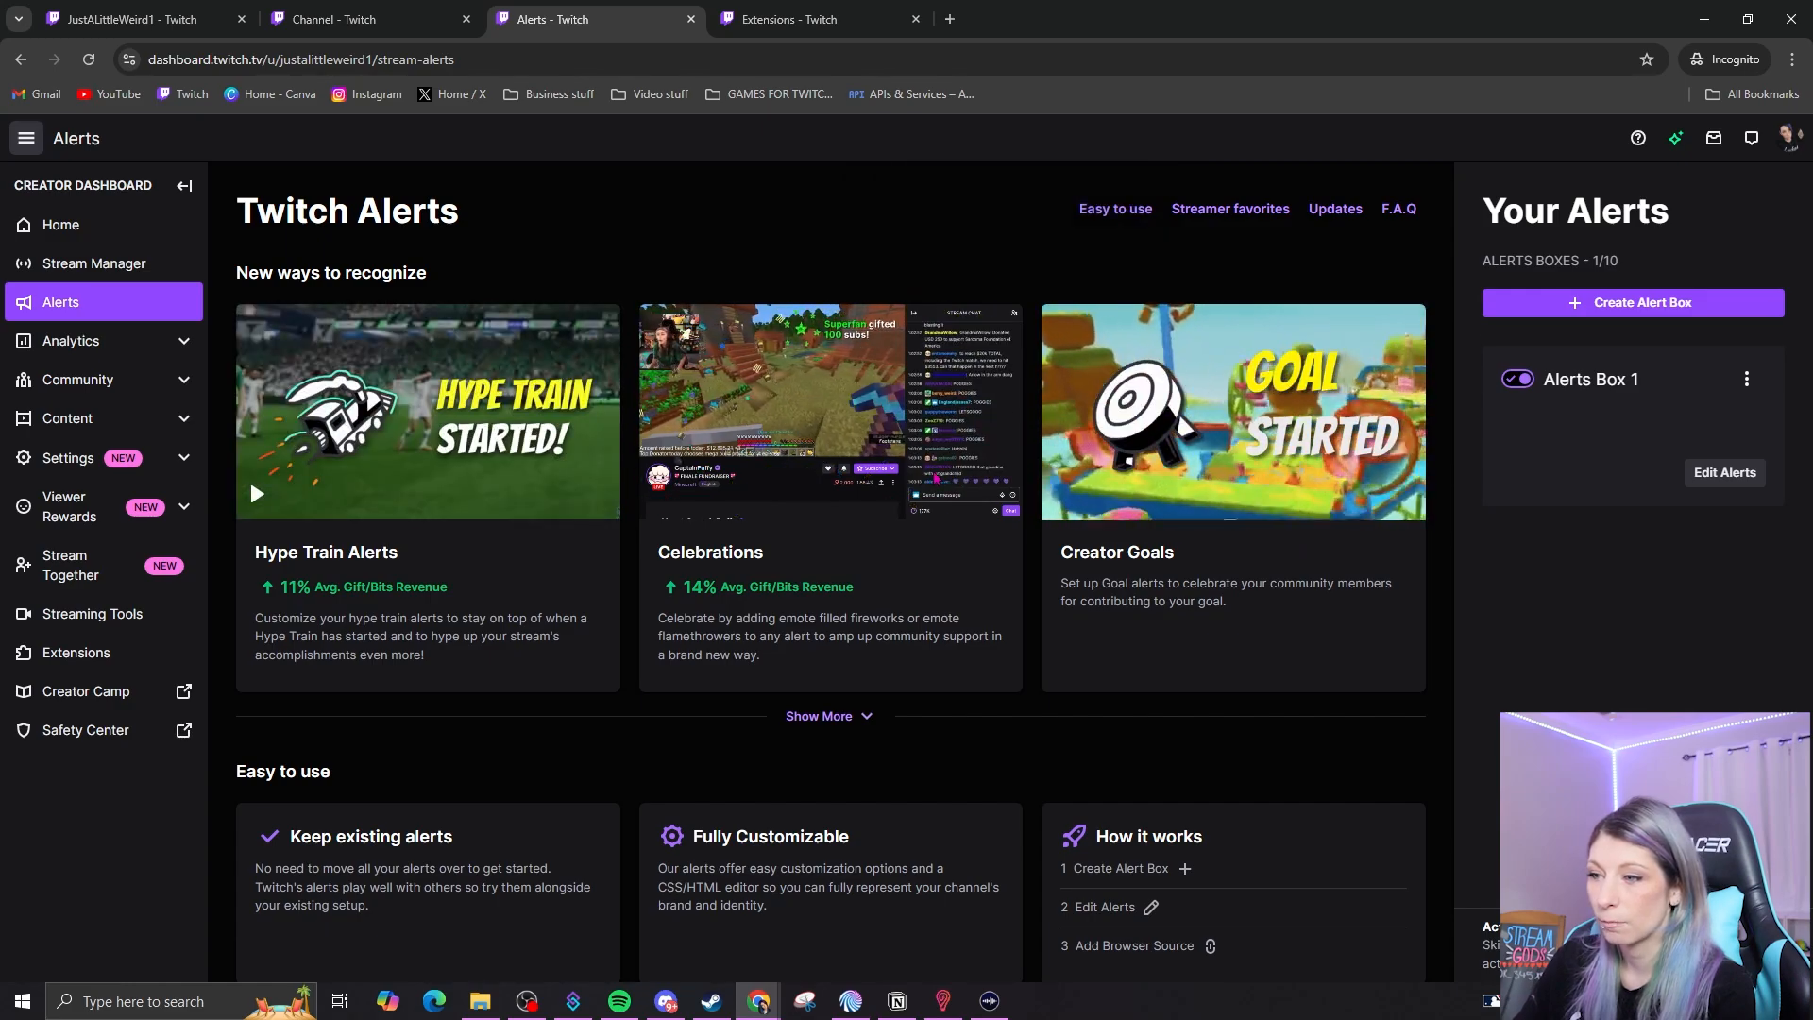
Read through the Alerts home page, and check the Analytics Overview and the Research page's Time to Stream chart for Just Chatting
{"action": "scroll", "coordinate": [1204, 470], "scroll_direction": "down", "scroll_amount": 10}
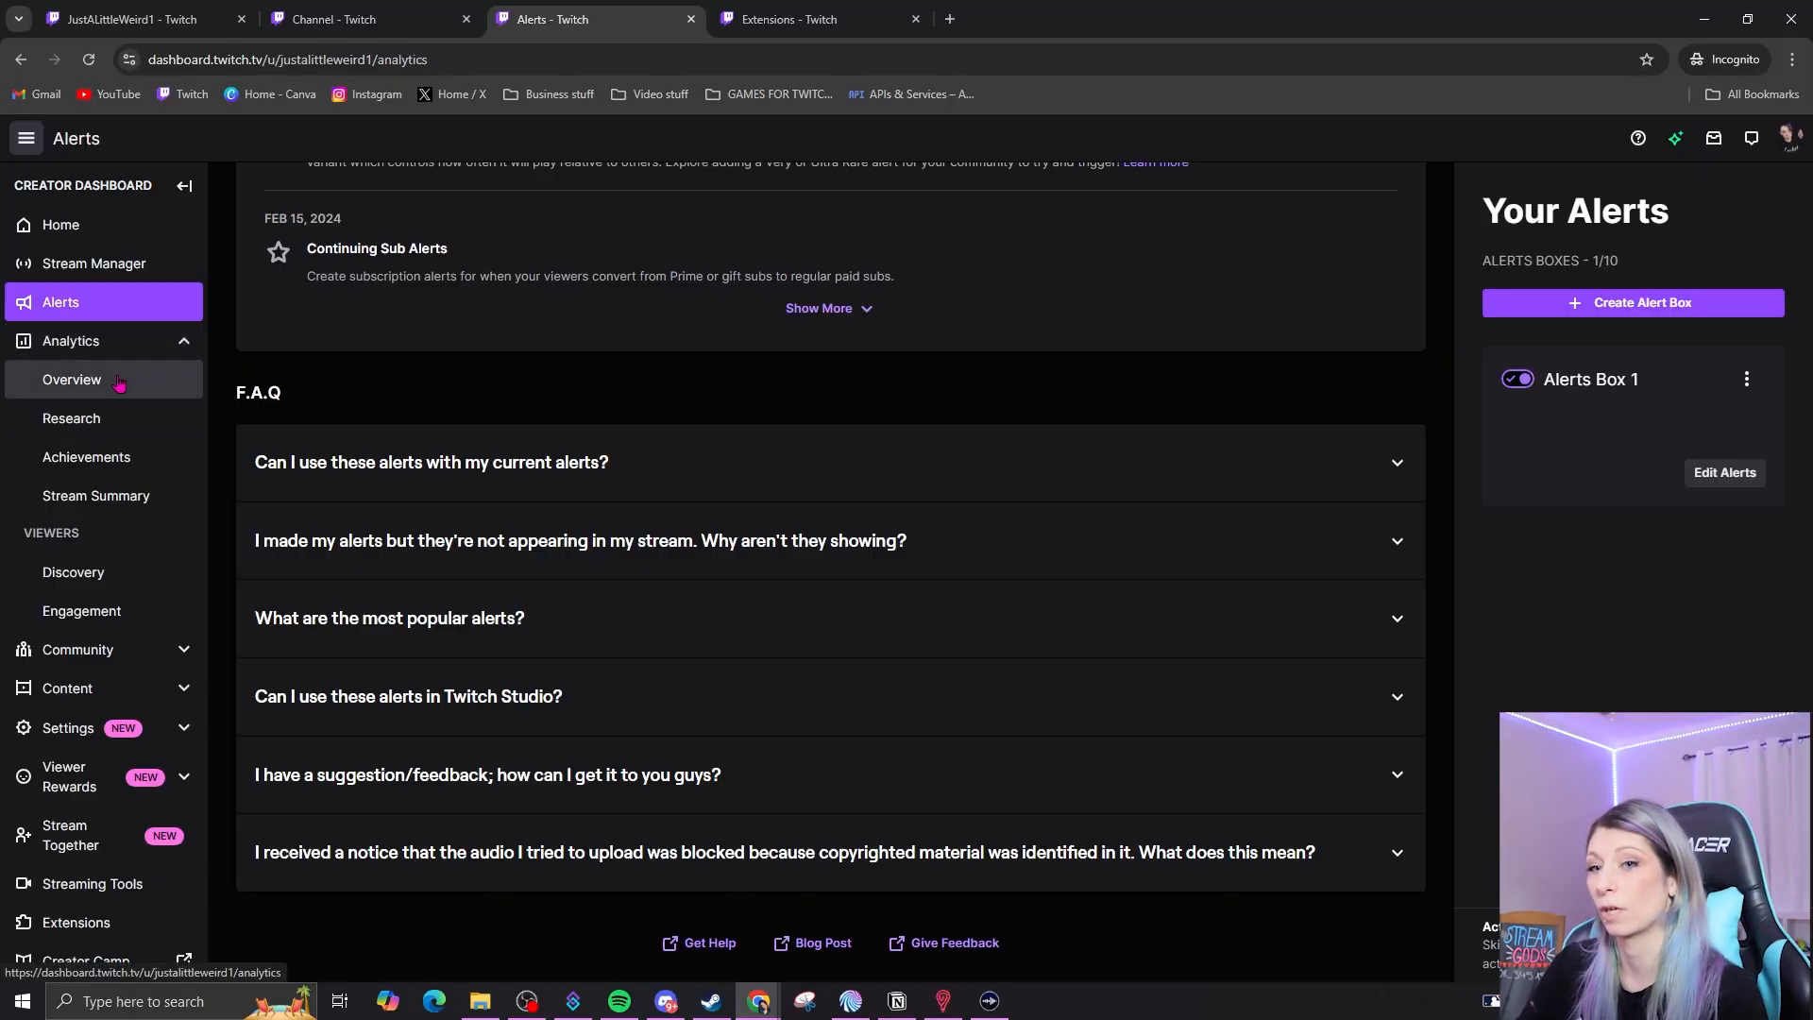
{"action": "left_click", "coordinate": [119, 381]}
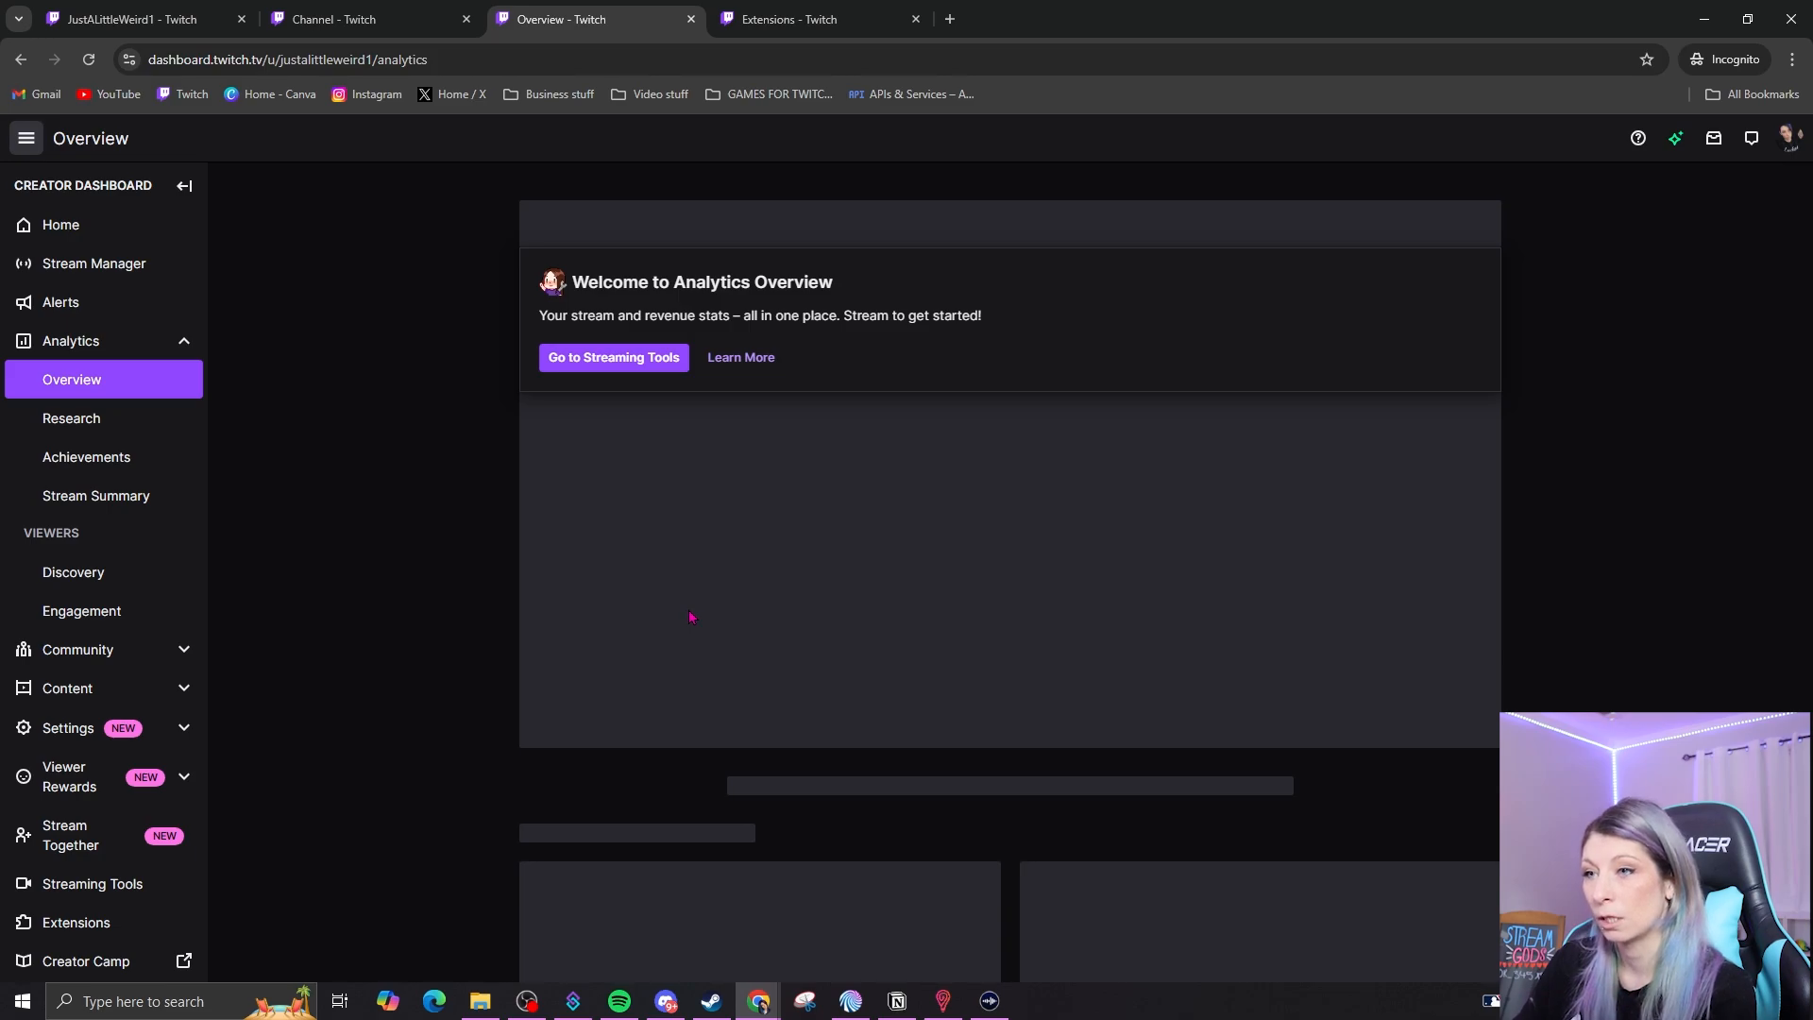
{"action": "left_click", "coordinate": [94, 418]}
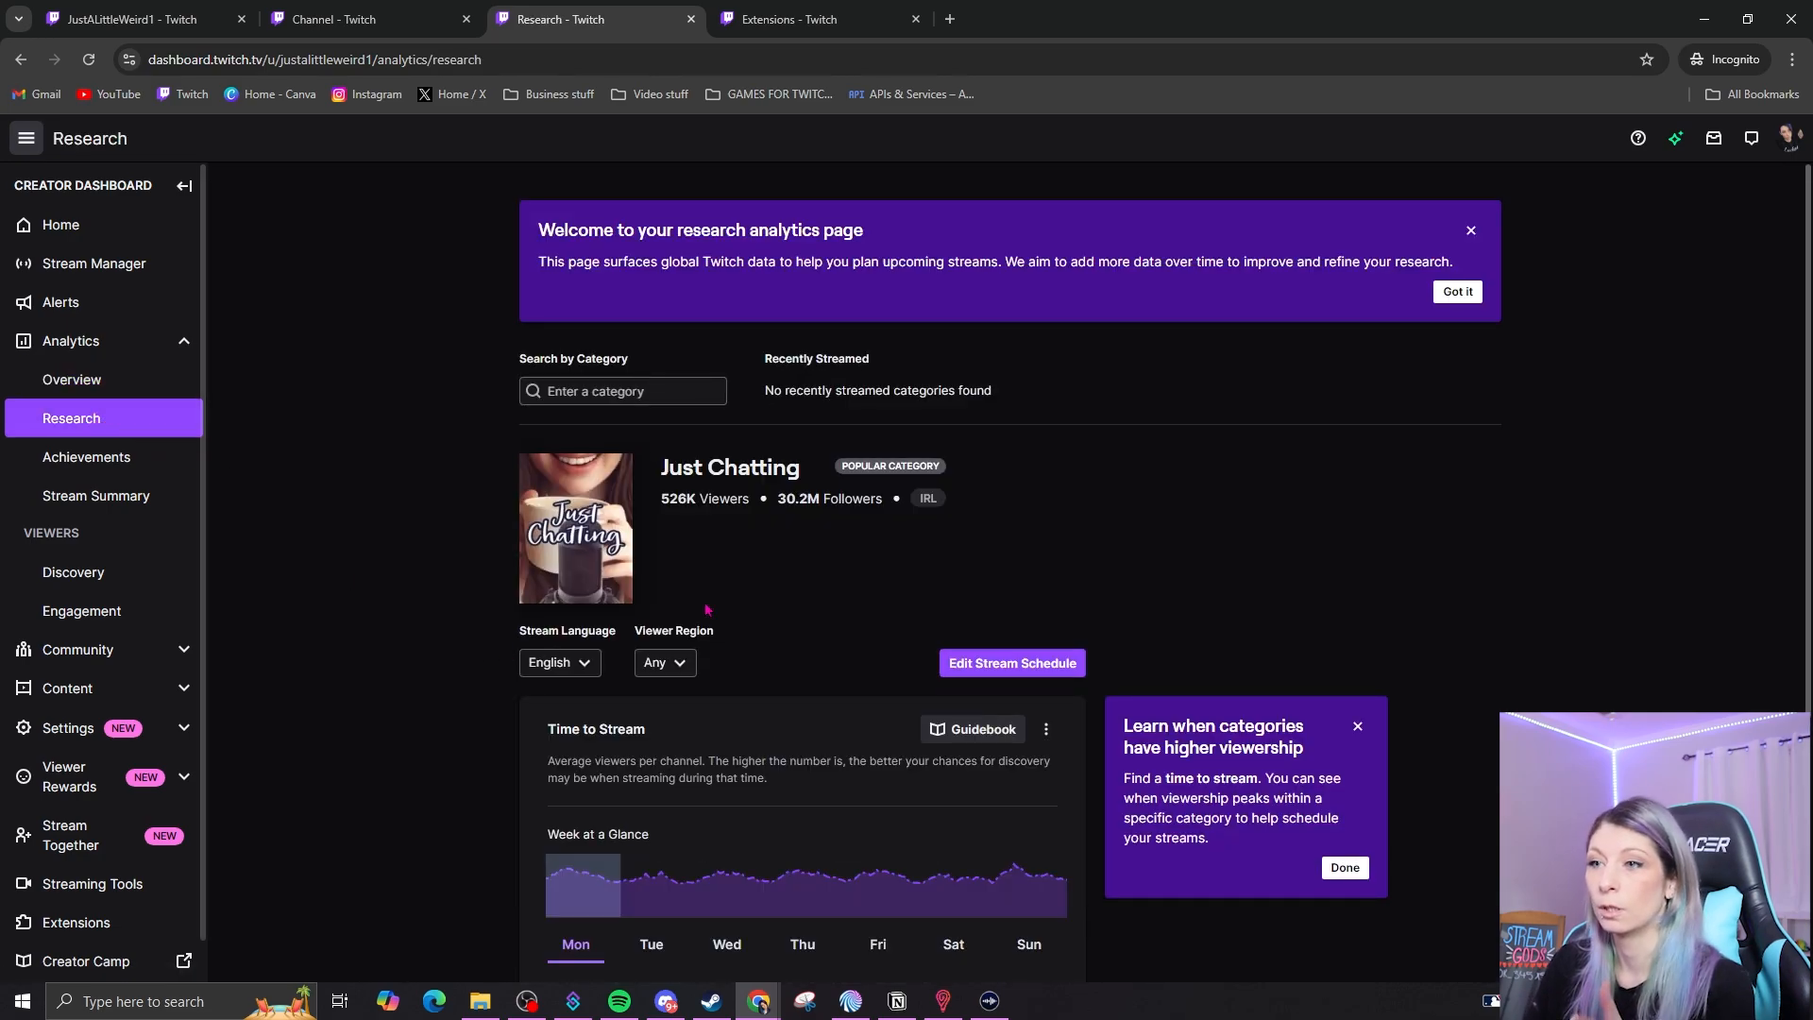
{"action": "scroll", "coordinate": [1282, 508], "scroll_direction": "down", "scroll_amount": 4}
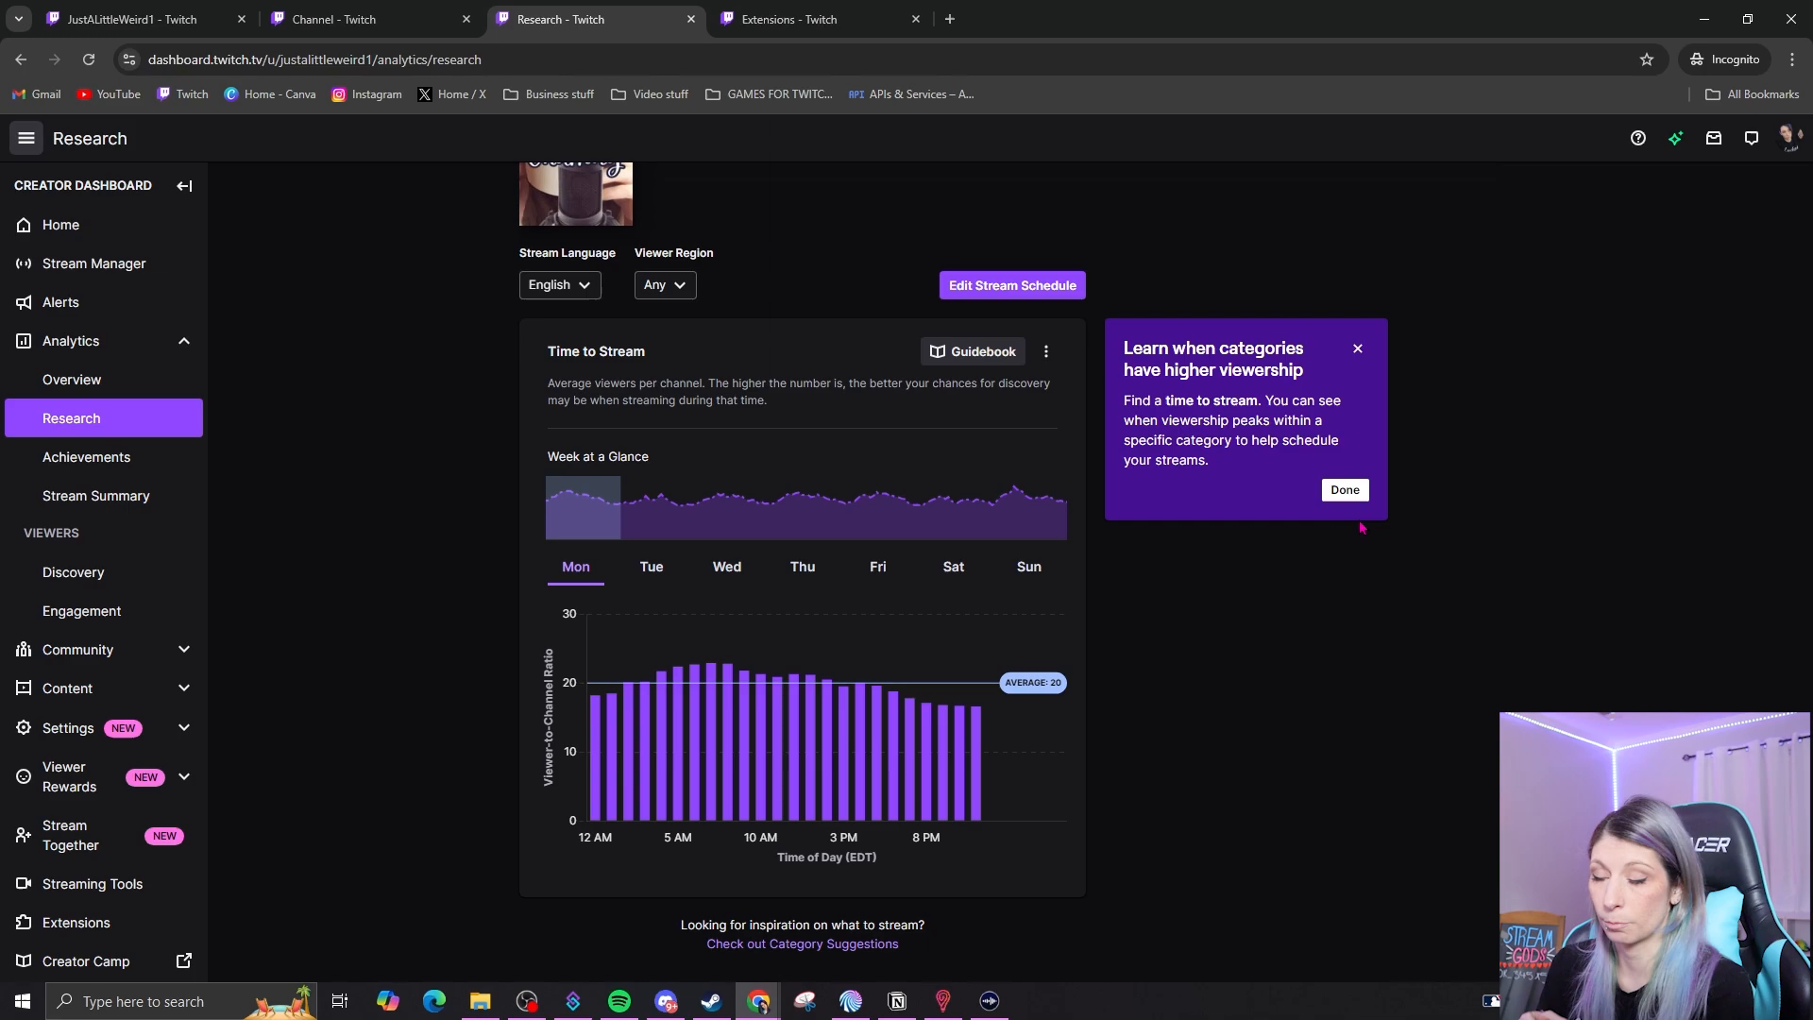
{"action": "scroll", "coordinate": [1312, 557], "scroll_direction": "down", "scroll_amount": 1}
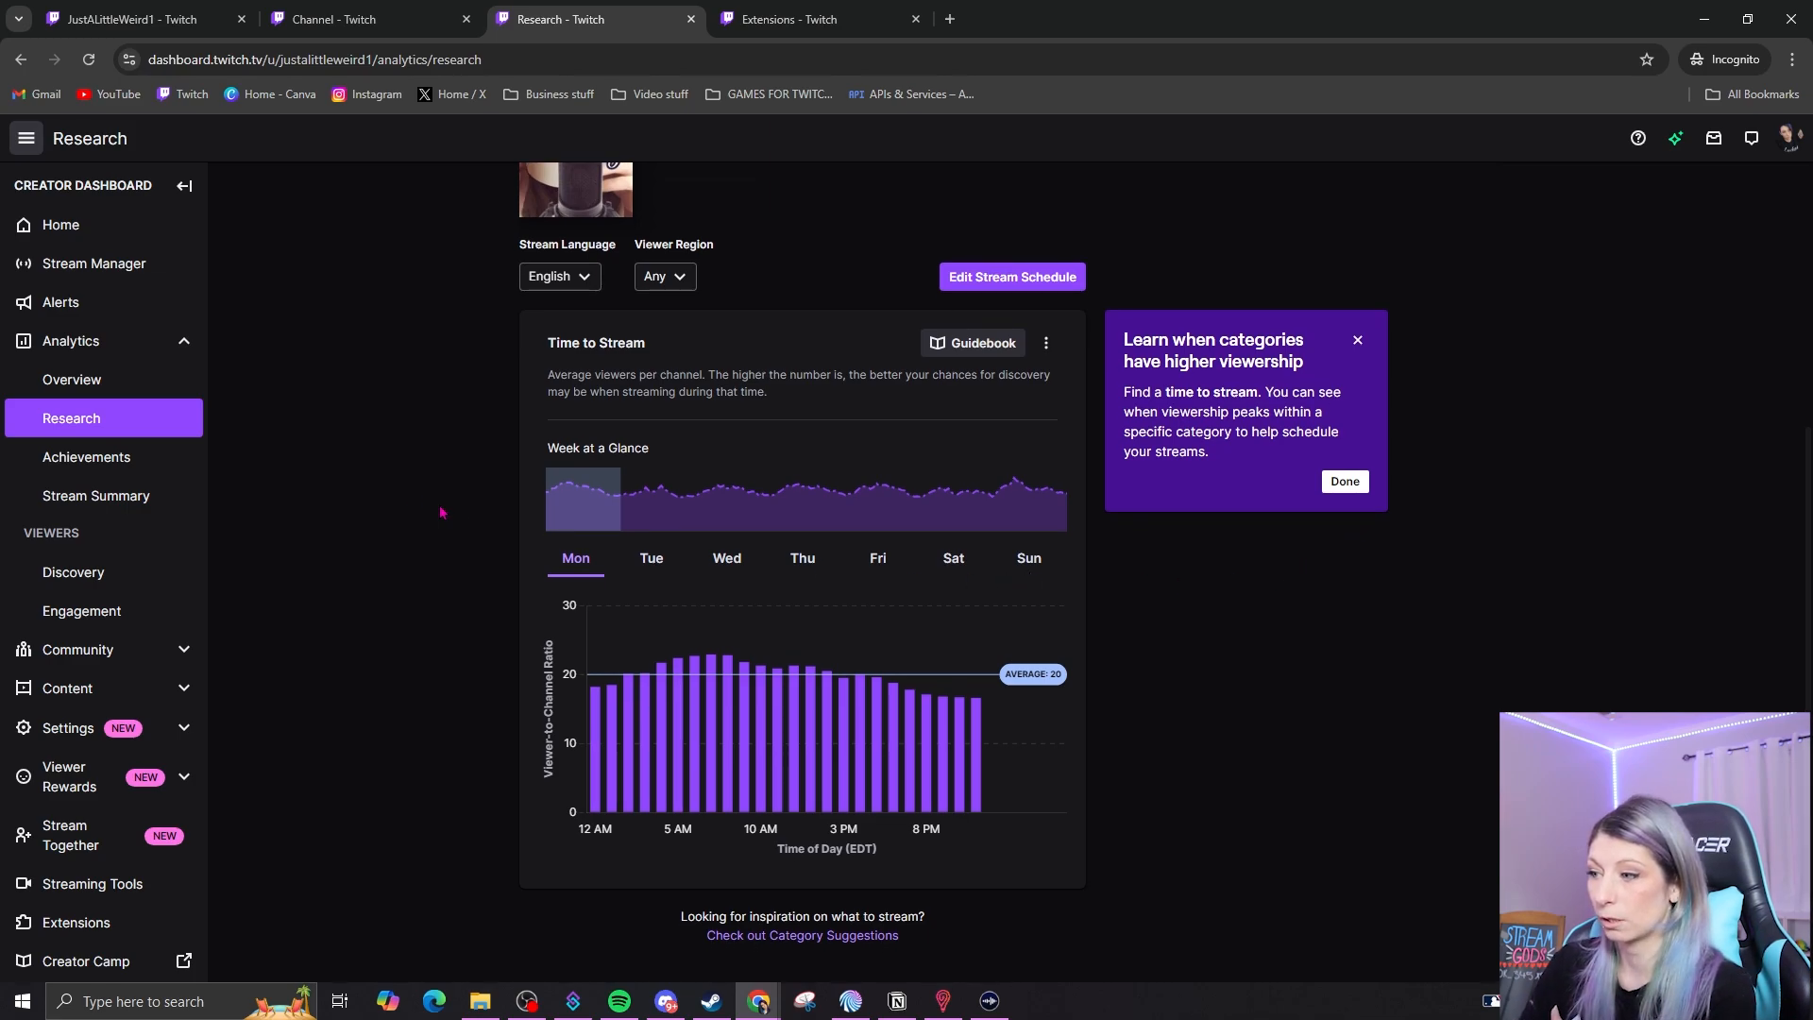
Open the Achievements analytics and examine the It Begins tasks, the Affiliate and Partner paths and the achievements in progress
{"action": "left_click", "coordinate": [86, 457]}
{"action": "scroll", "coordinate": [1517, 581], "scroll_direction": "down", "scroll_amount": 8}
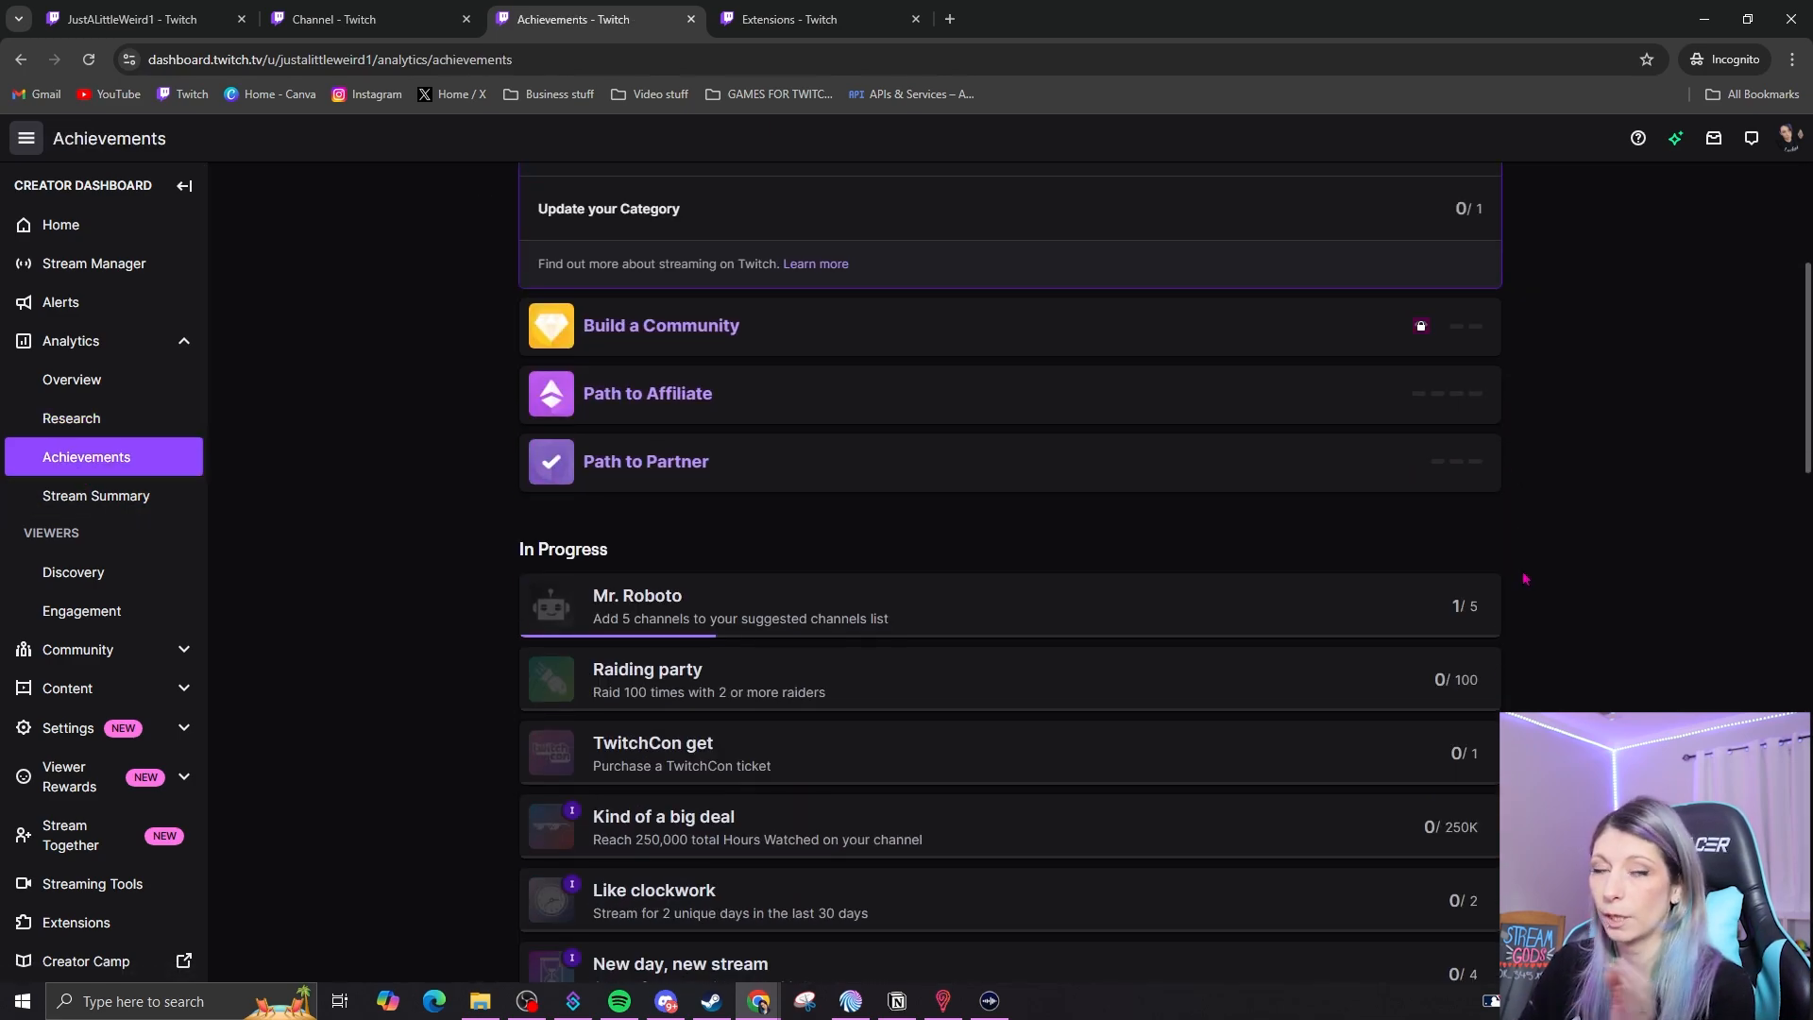
{"action": "scroll", "coordinate": [1527, 578], "scroll_direction": "up", "scroll_amount": 7}
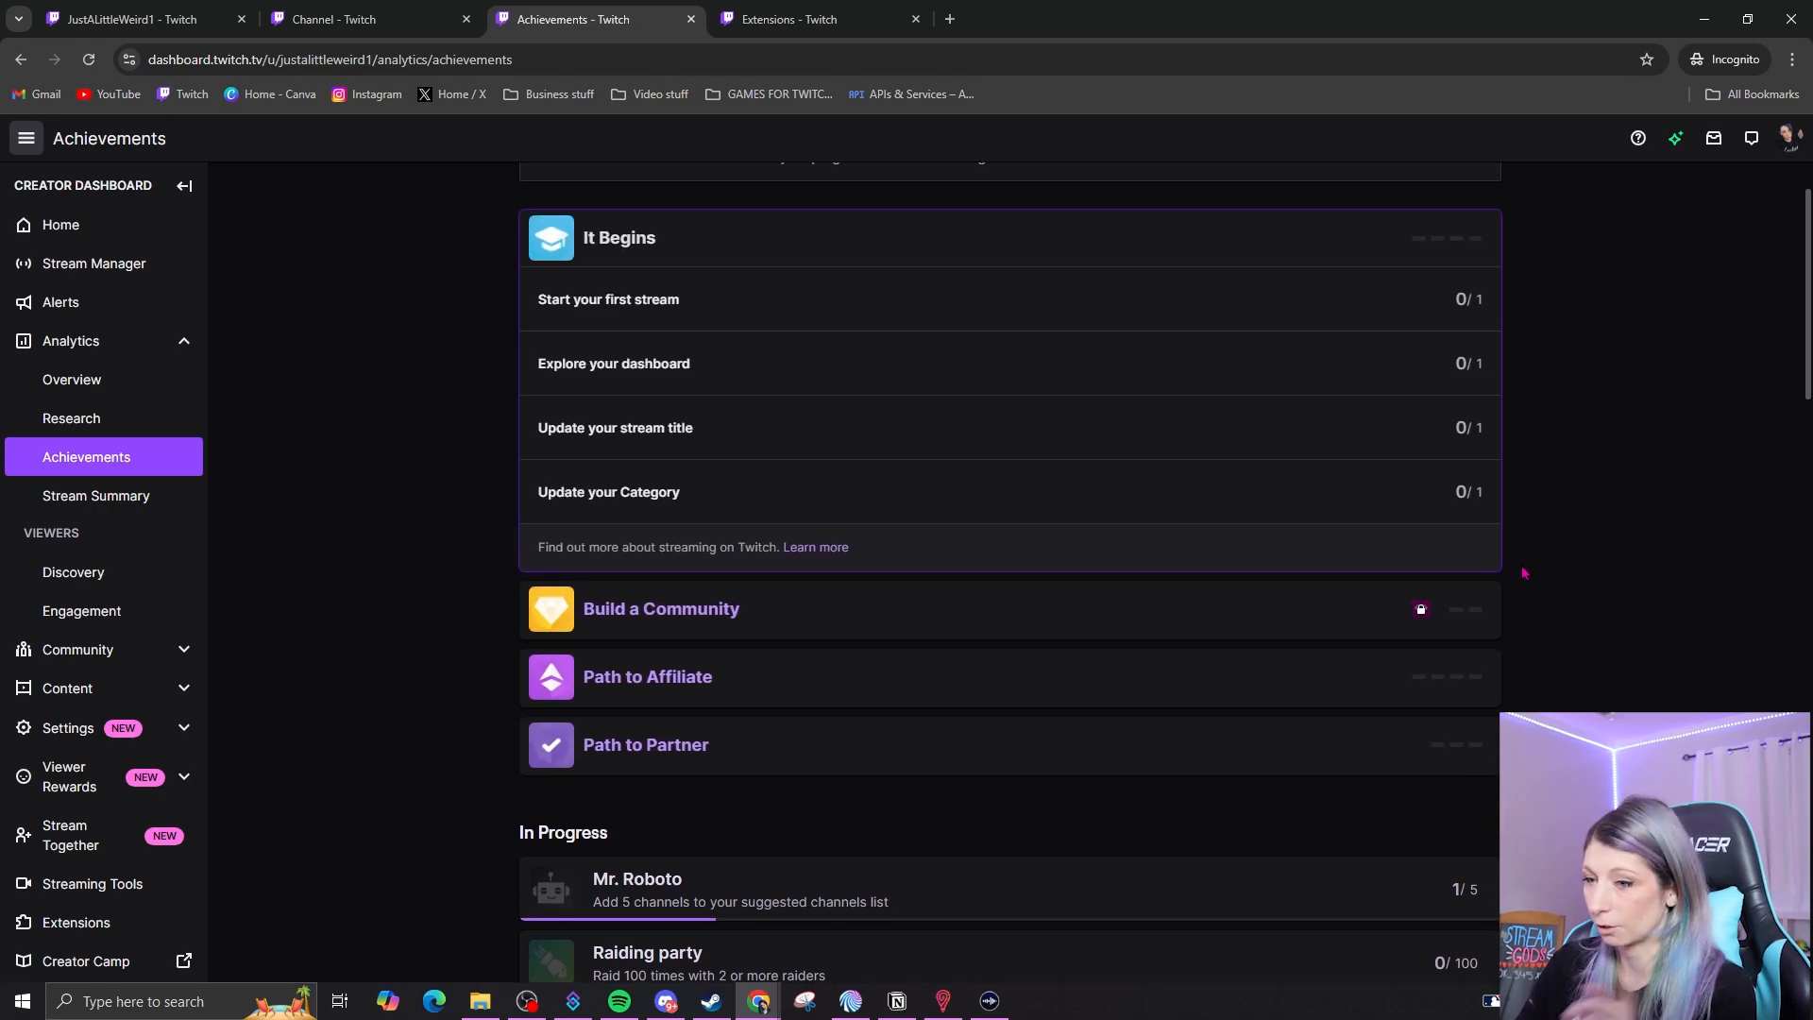
{"action": "scroll", "coordinate": [1523, 573], "scroll_direction": "down", "scroll_amount": 5}
Check the Stream Summary and viewer Discovery analytics pages
{"action": "left_click", "coordinate": [96, 495]}
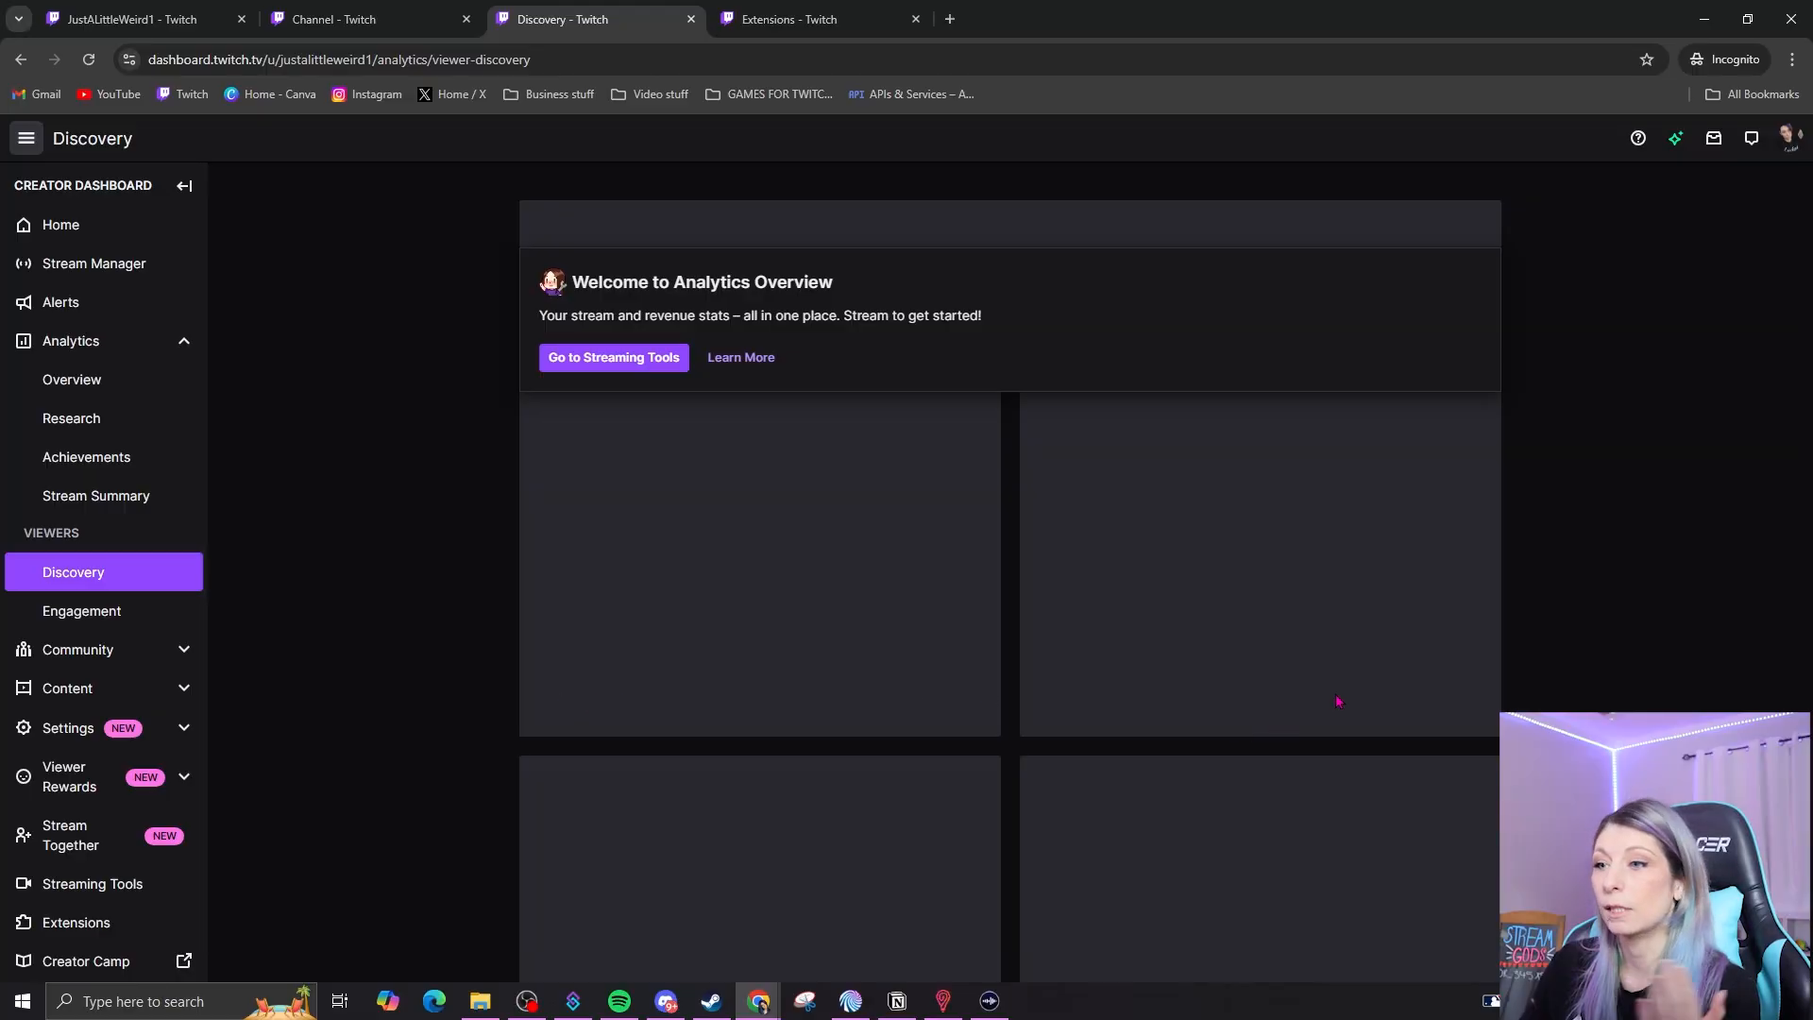
{"action": "scroll", "coordinate": [1339, 696], "scroll_direction": "down", "scroll_amount": 5}
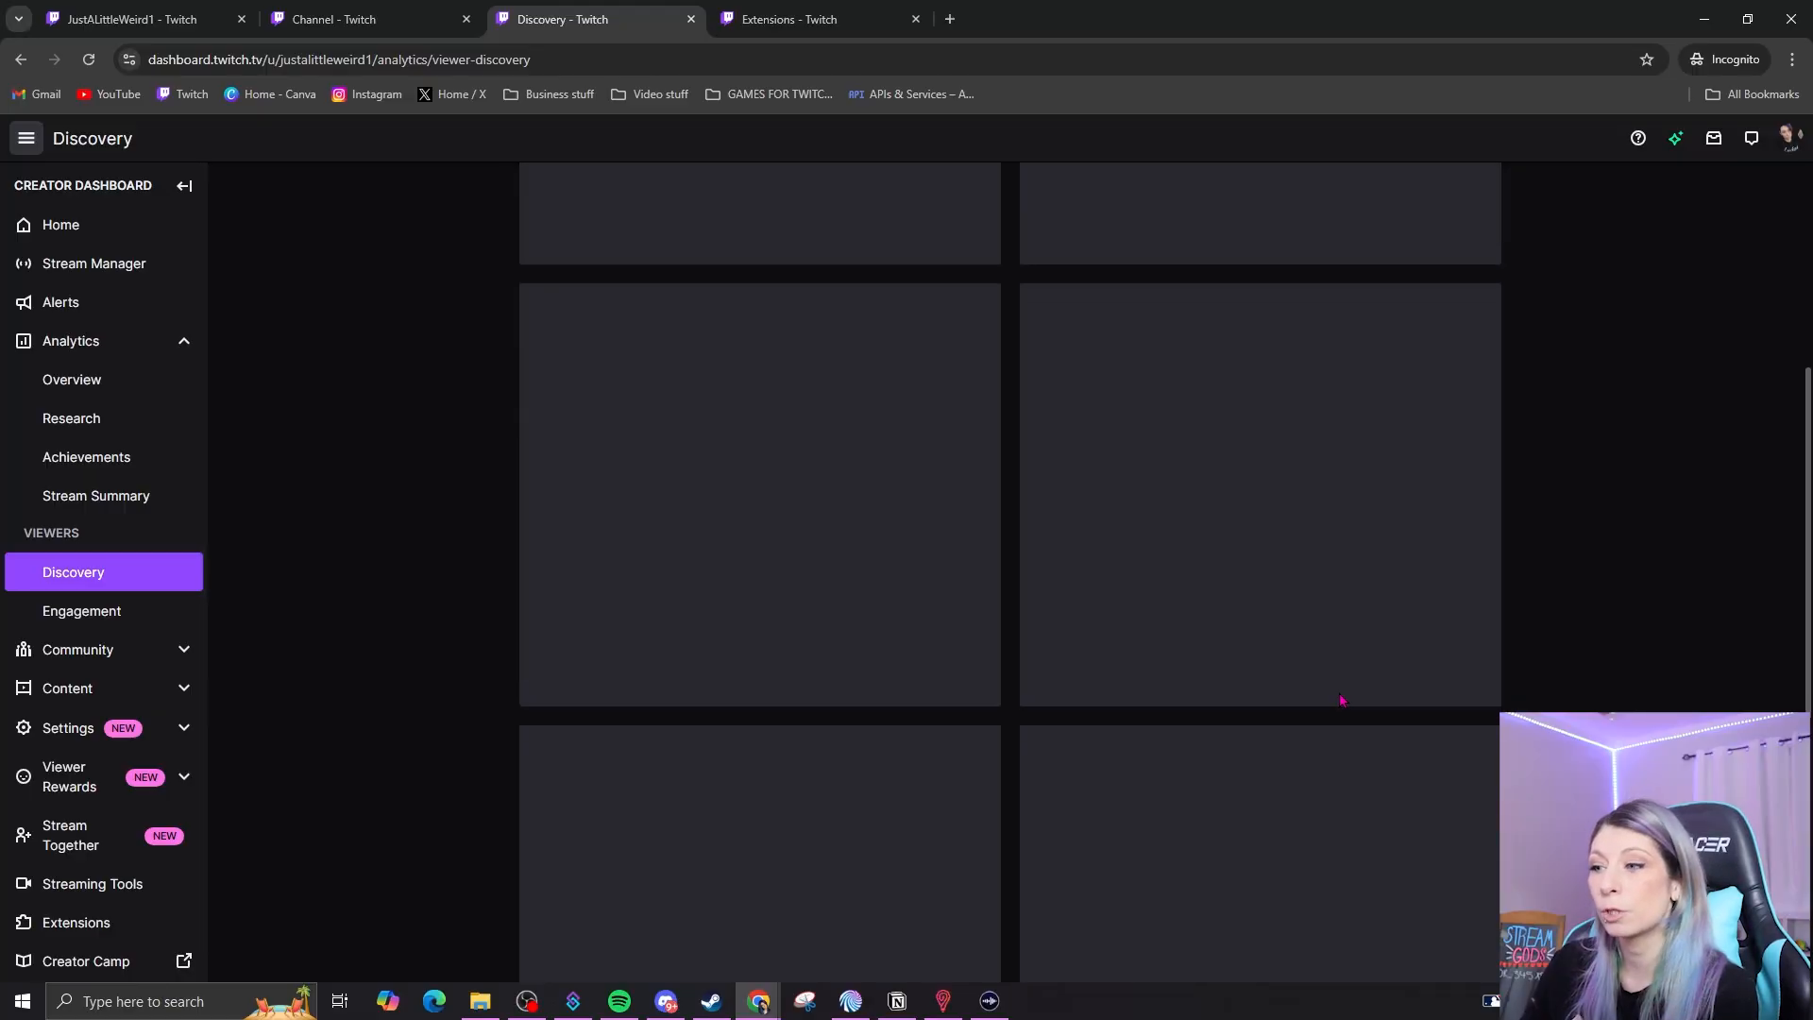
{"action": "scroll", "coordinate": [1339, 698], "scroll_direction": "down", "scroll_amount": 3}
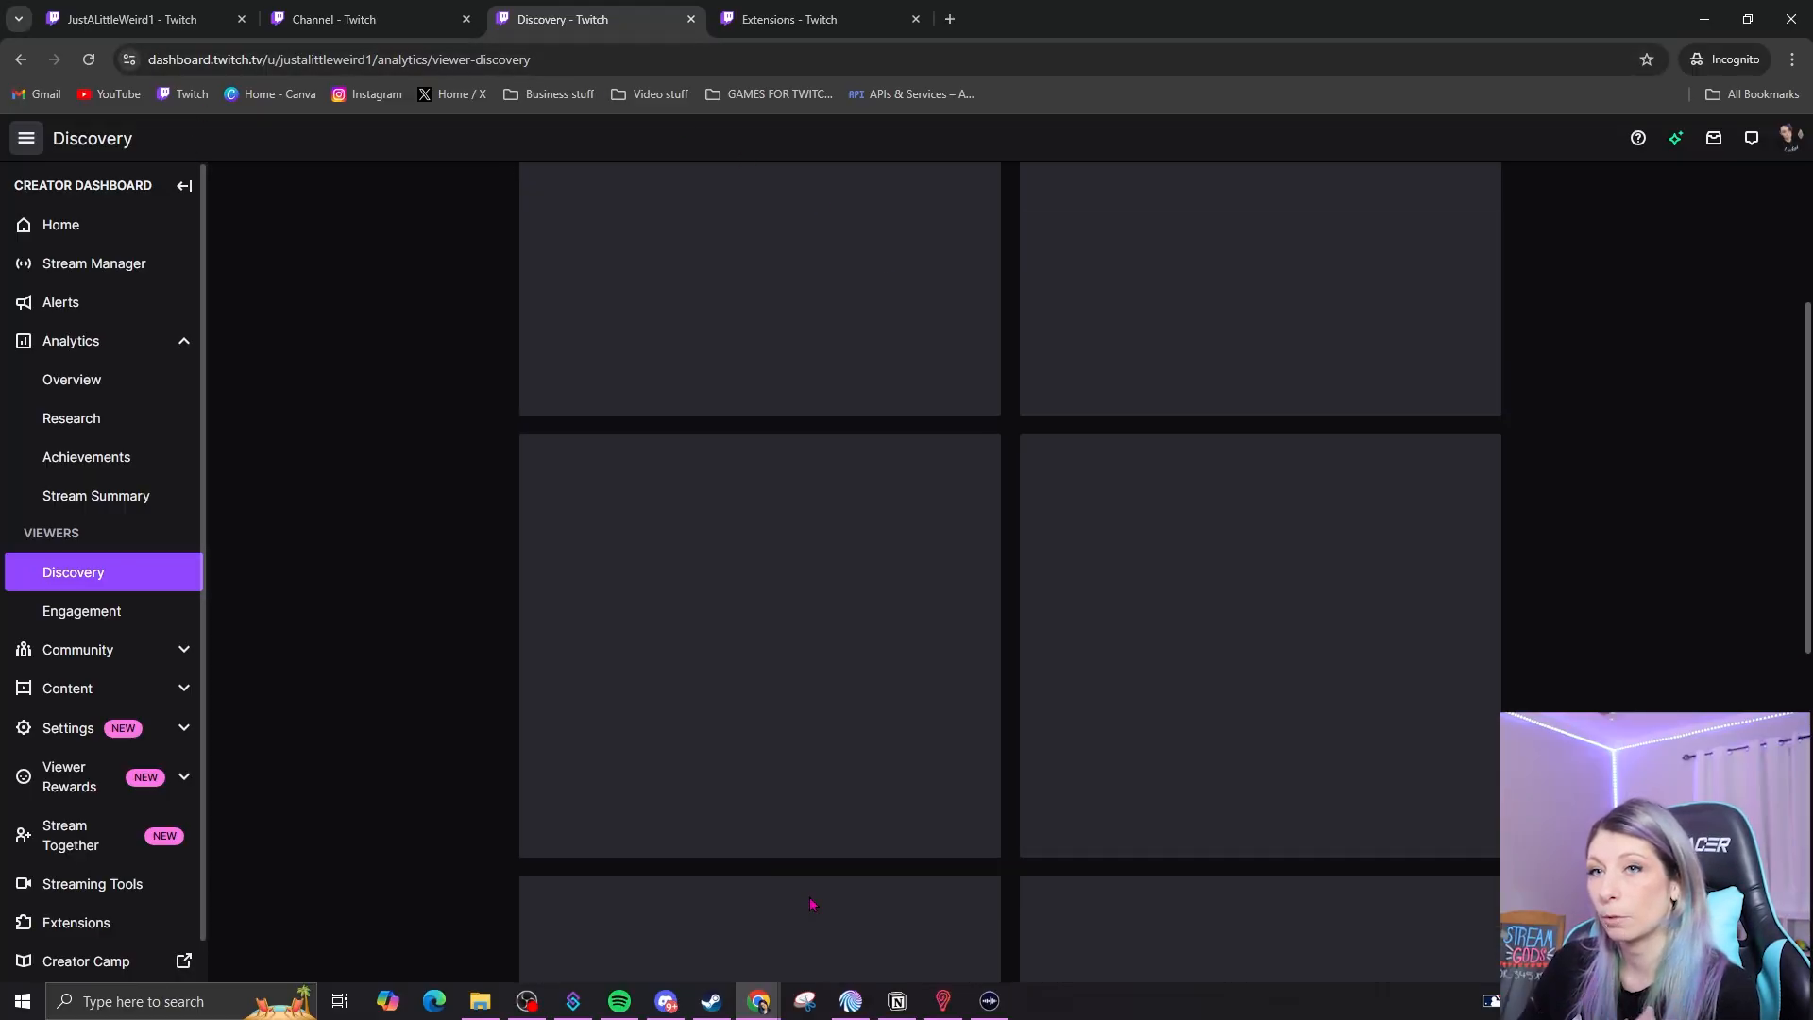
Switch to the established channel's Creator Dashboard and open its viewer Discovery analytics
{"action": "mouse_move", "coordinate": [758, 999]}
{"action": "left_click", "coordinate": [552, 911]}
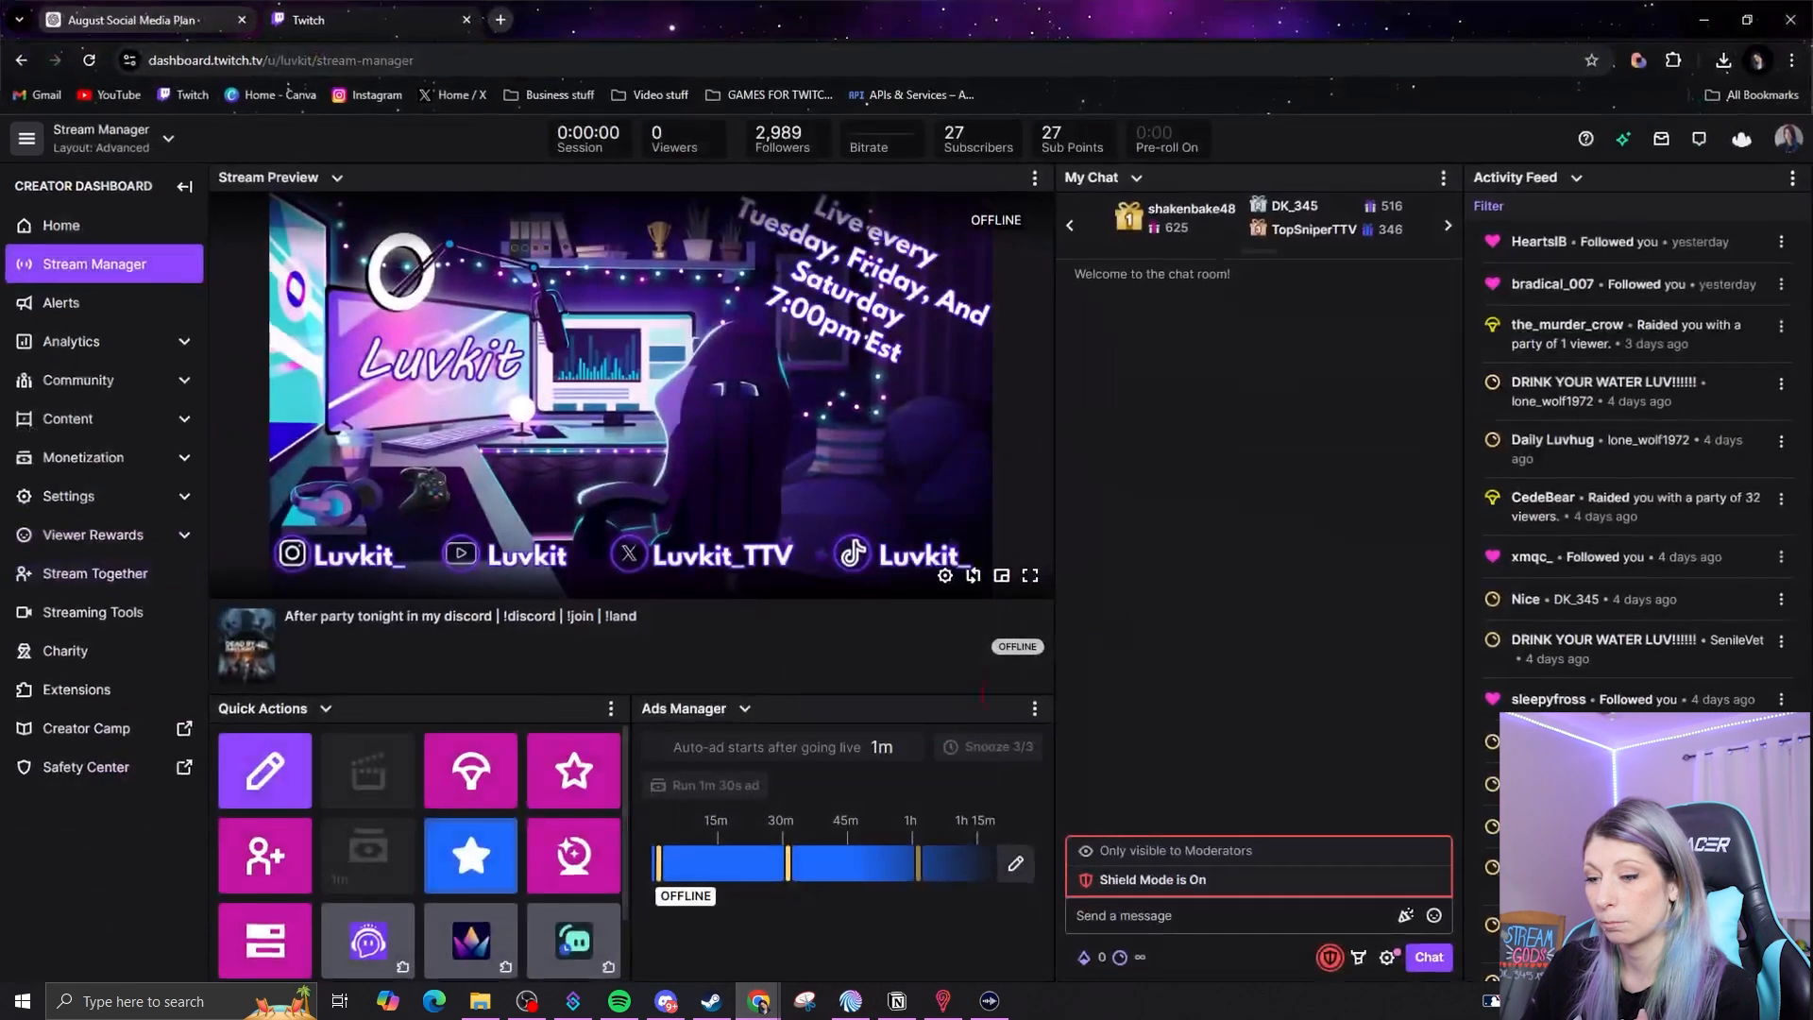
{"action": "left_click", "coordinate": [90, 344]}
{"action": "left_click", "coordinate": [80, 573]}
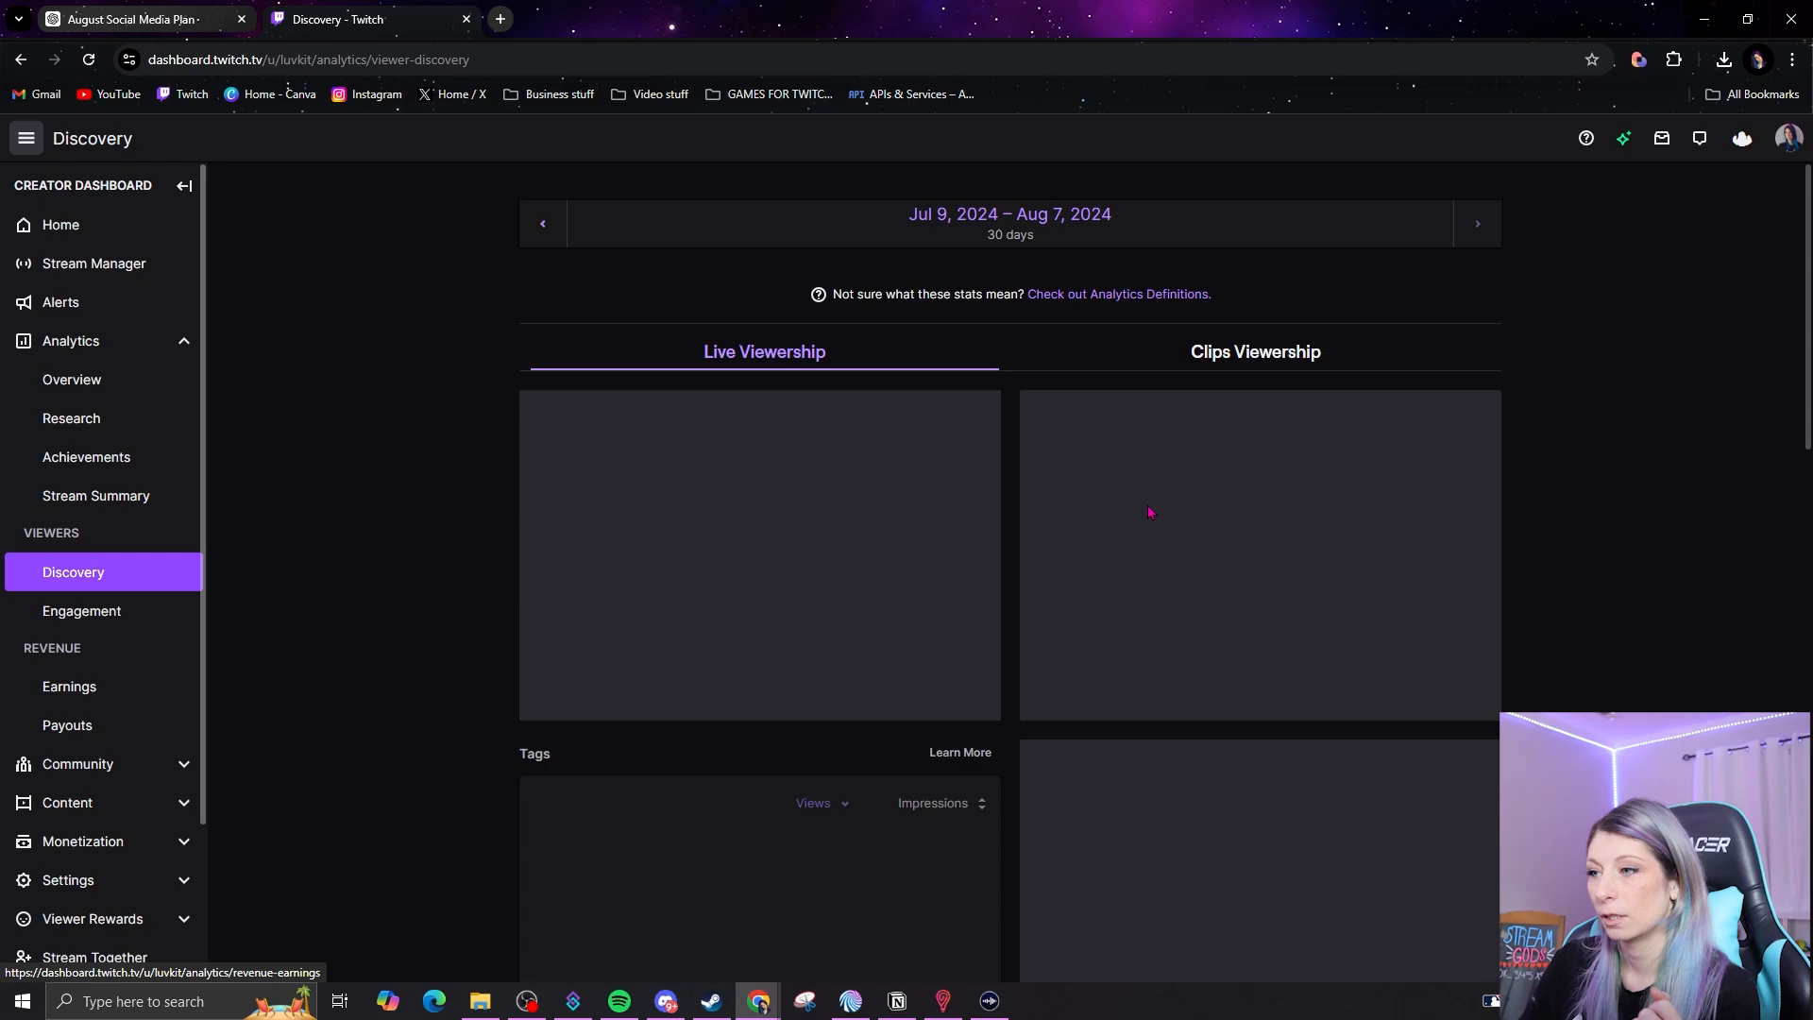
Examine the Discovery page's view sources, tags, channel referrals, go-live notifications and viewer breakdowns, collapsing the Browse Page details
{"action": "scroll", "coordinate": [1598, 467], "scroll_direction": "down", "scroll_amount": 7}
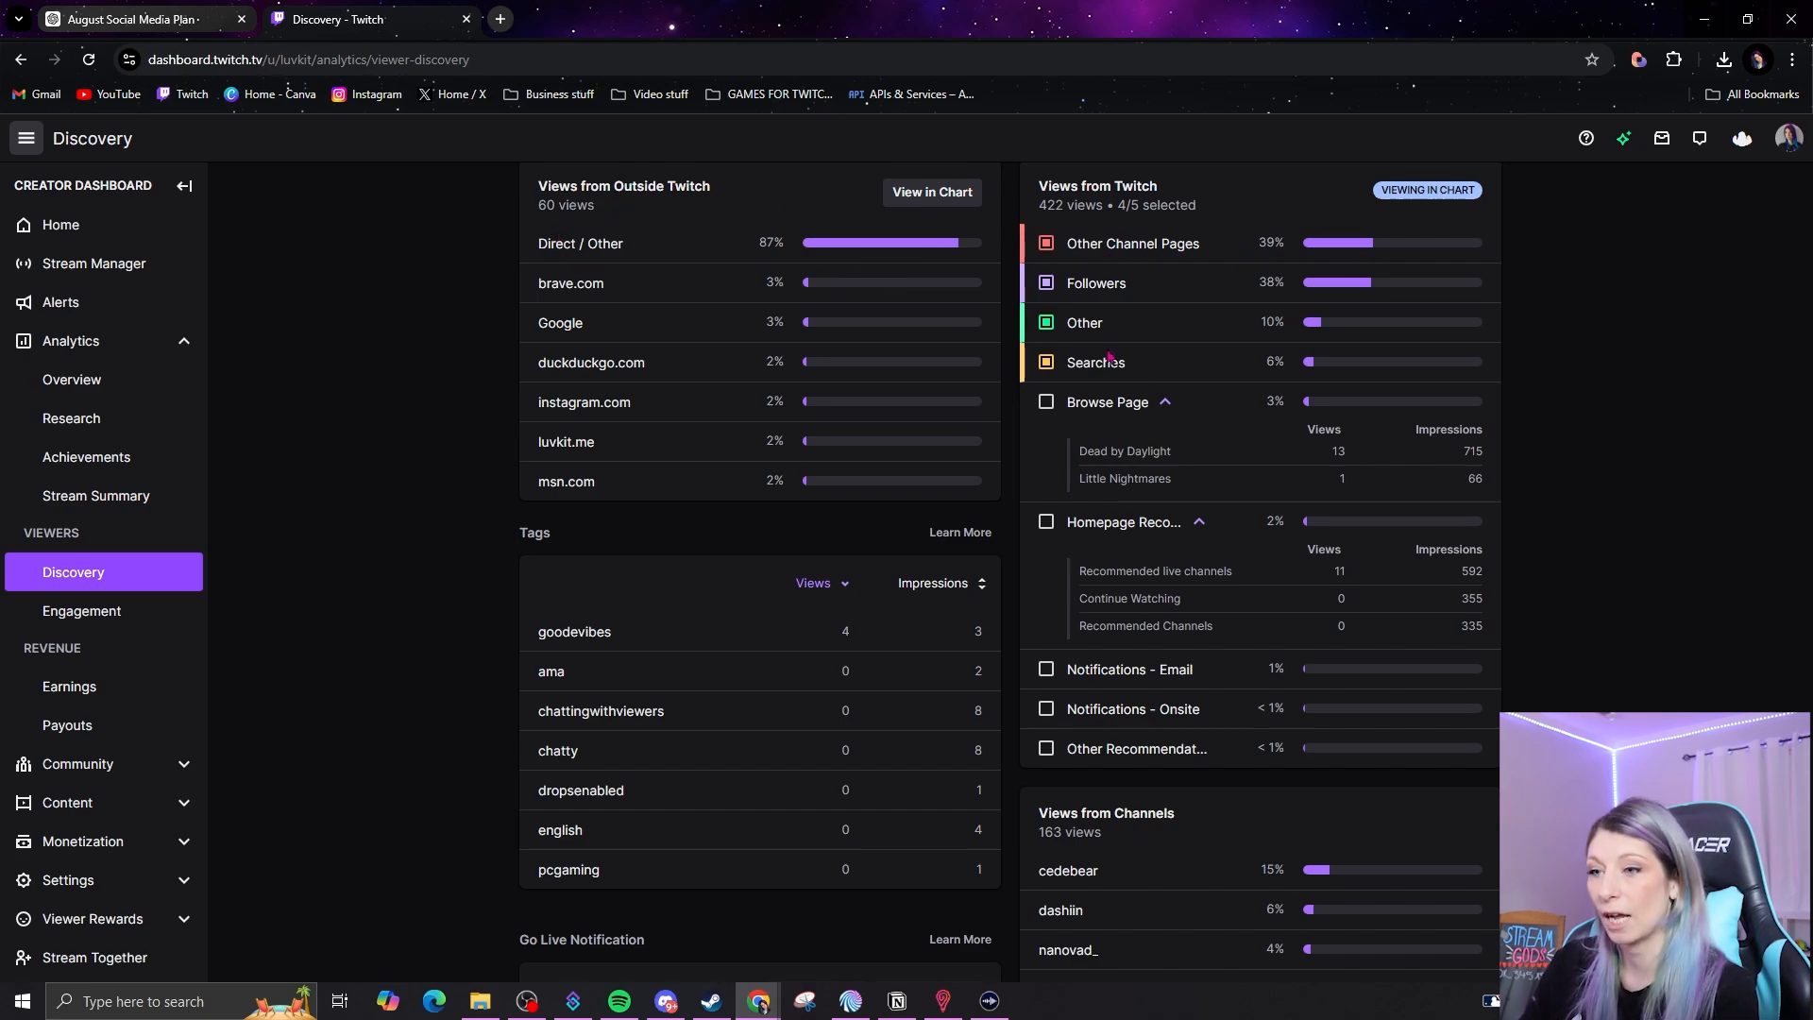
{"action": "scroll", "coordinate": [1110, 357], "scroll_direction": "down", "scroll_amount": 3}
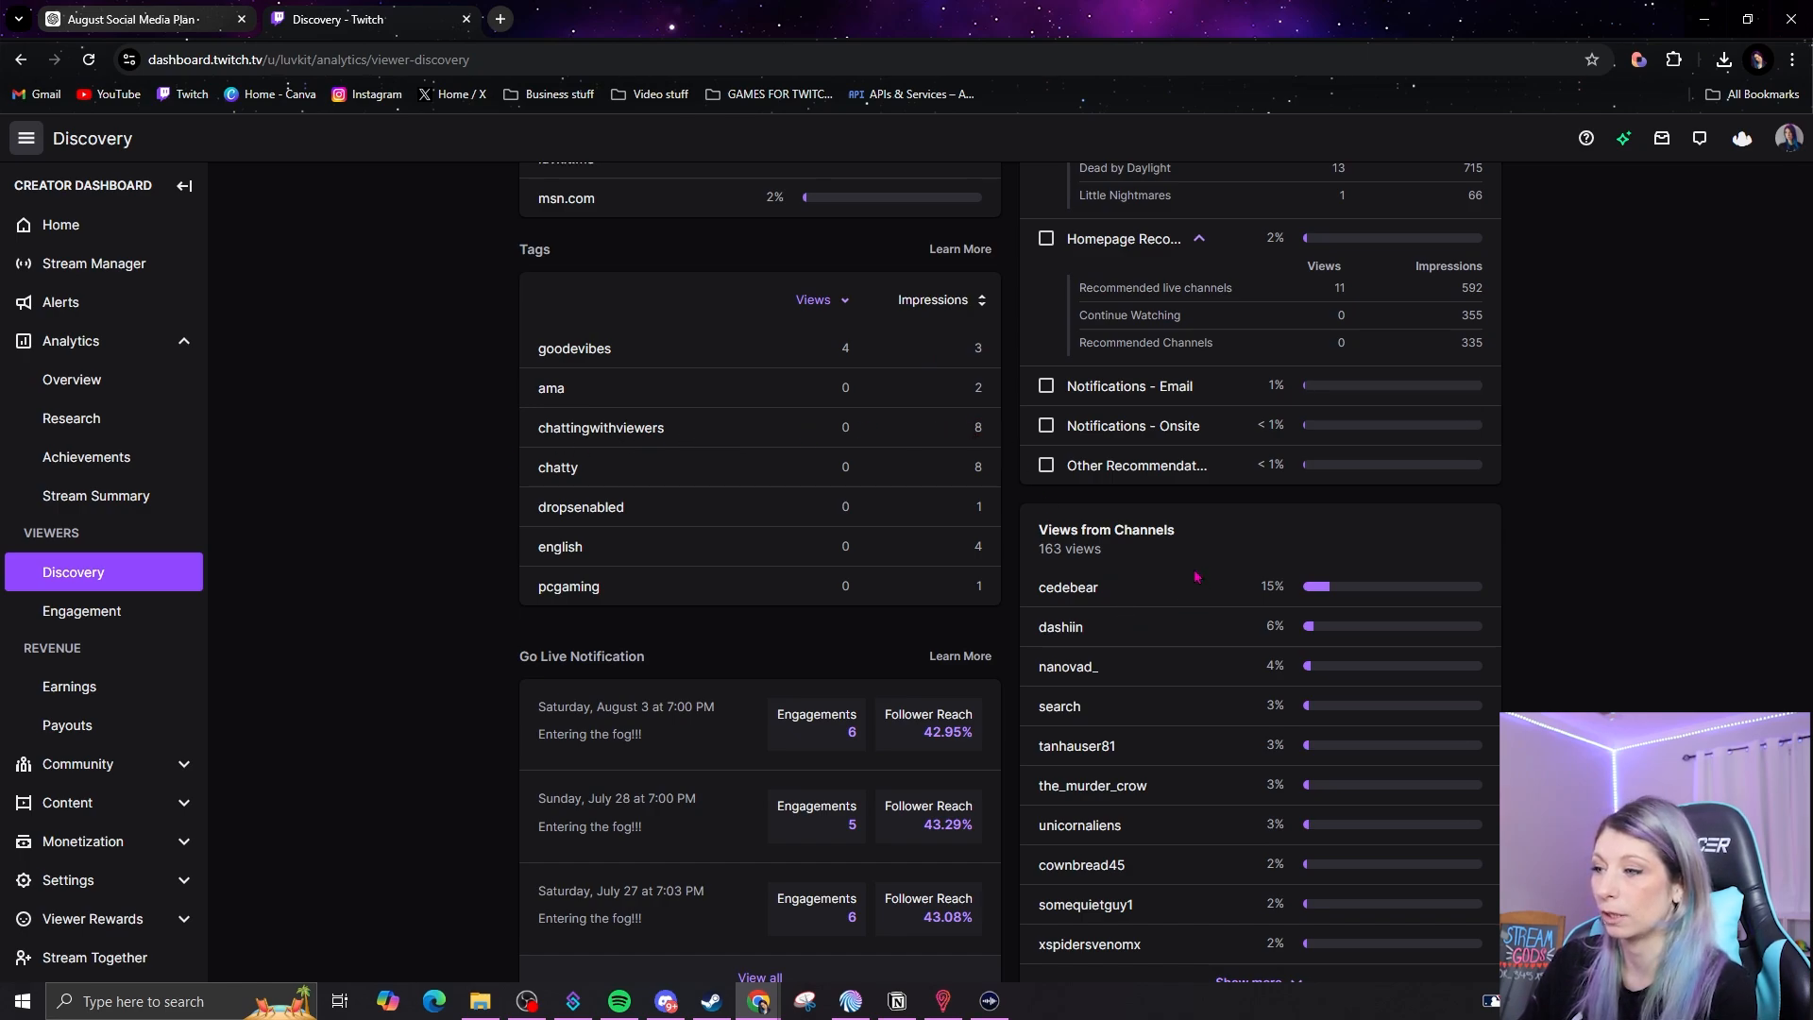
{"action": "scroll", "coordinate": [1125, 448], "scroll_direction": "up", "scroll_amount": 3}
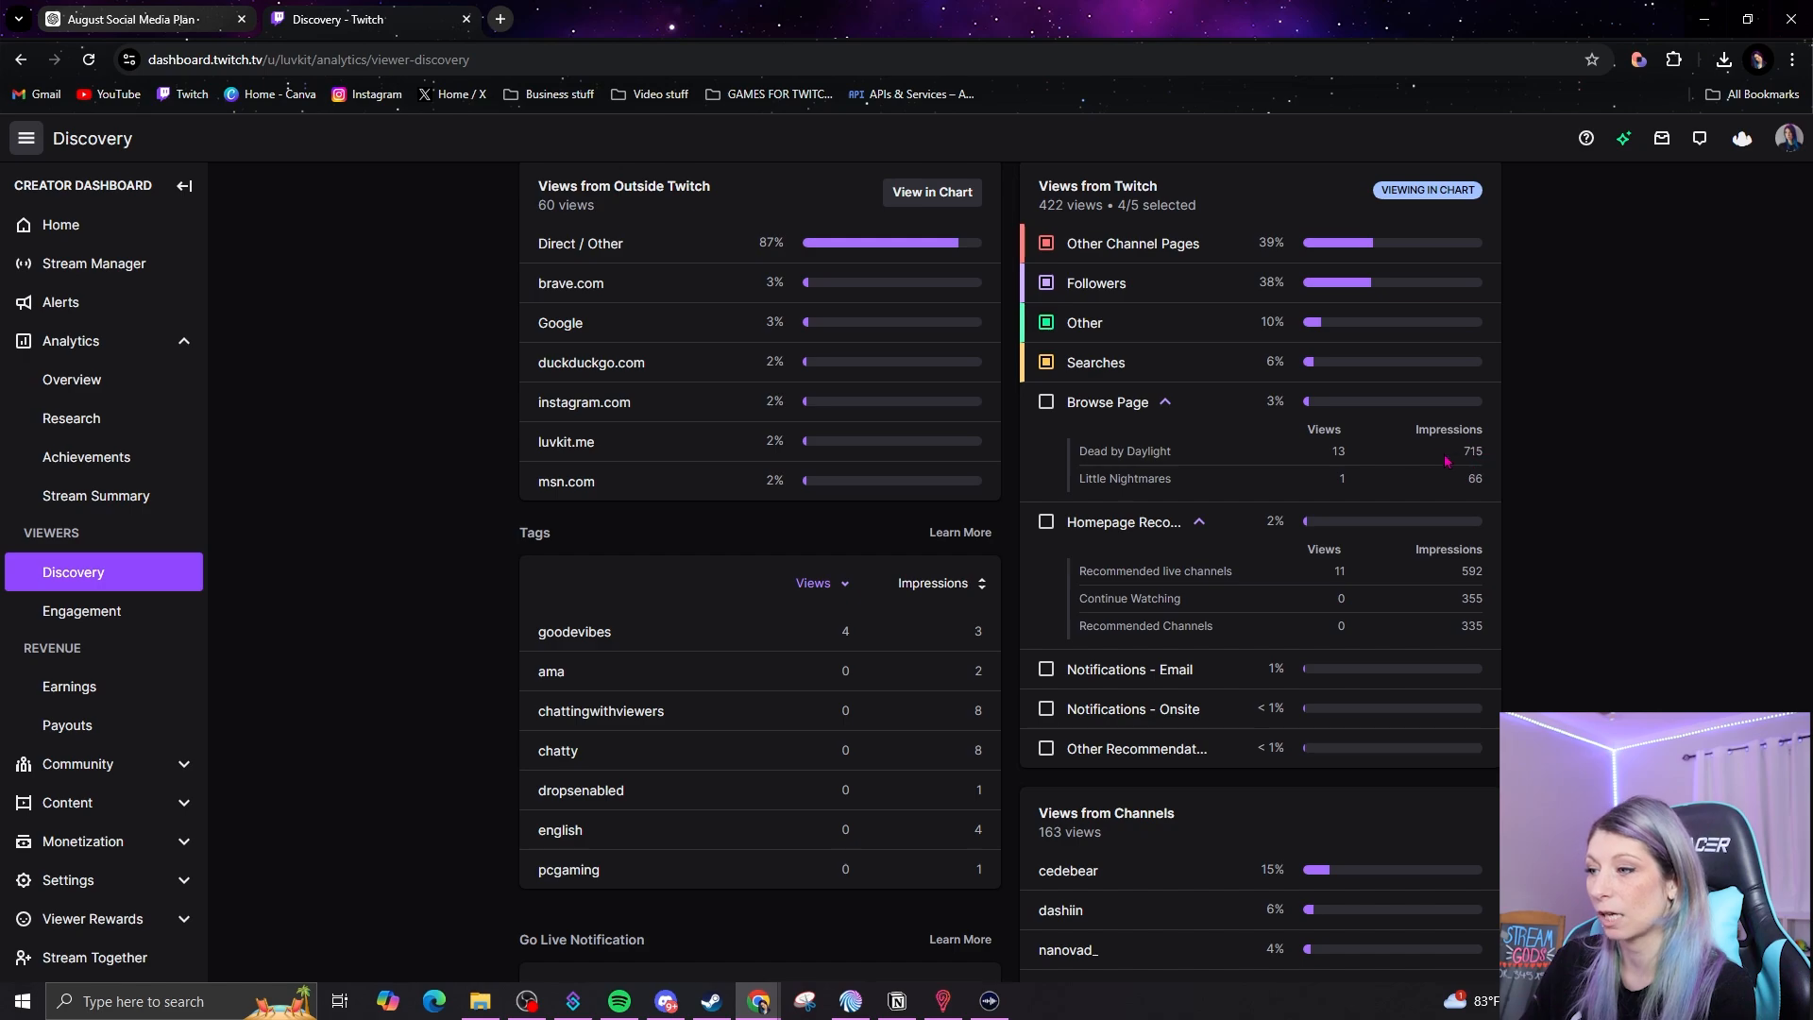
{"action": "left_click", "coordinate": [1165, 402]}
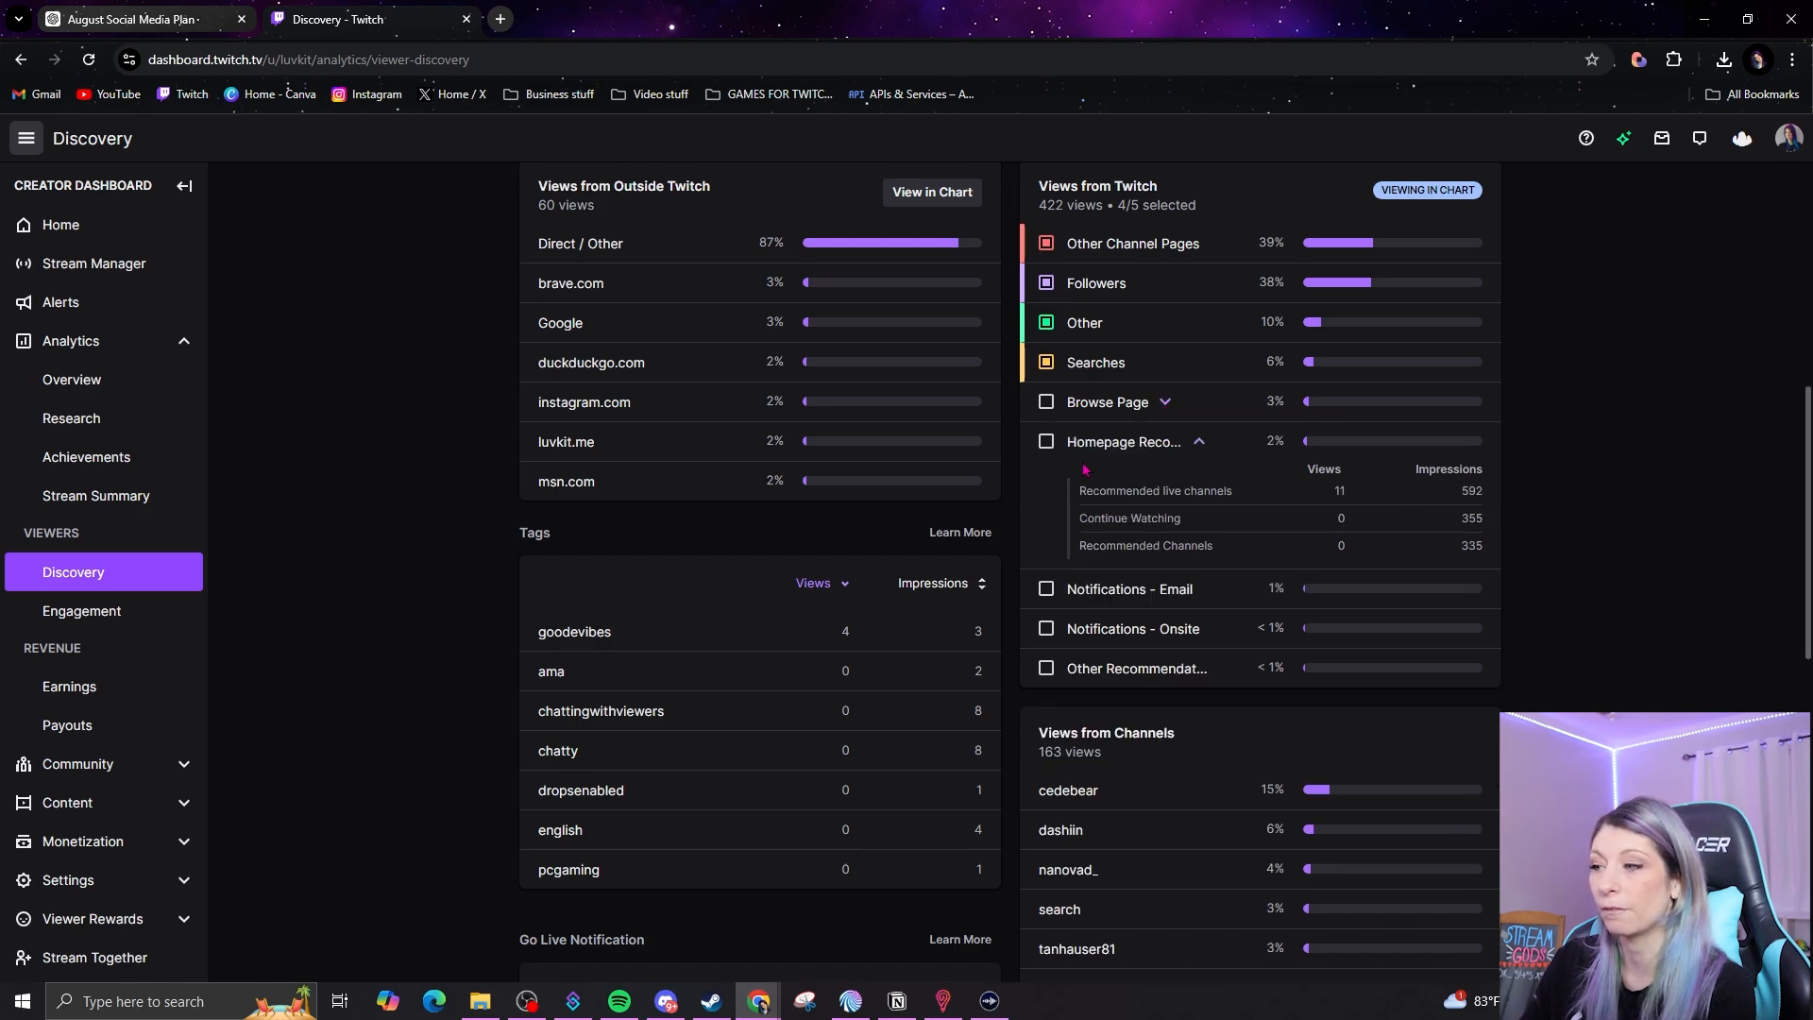
{"action": "scroll", "coordinate": [1247, 490], "scroll_direction": "down", "scroll_amount": 4}
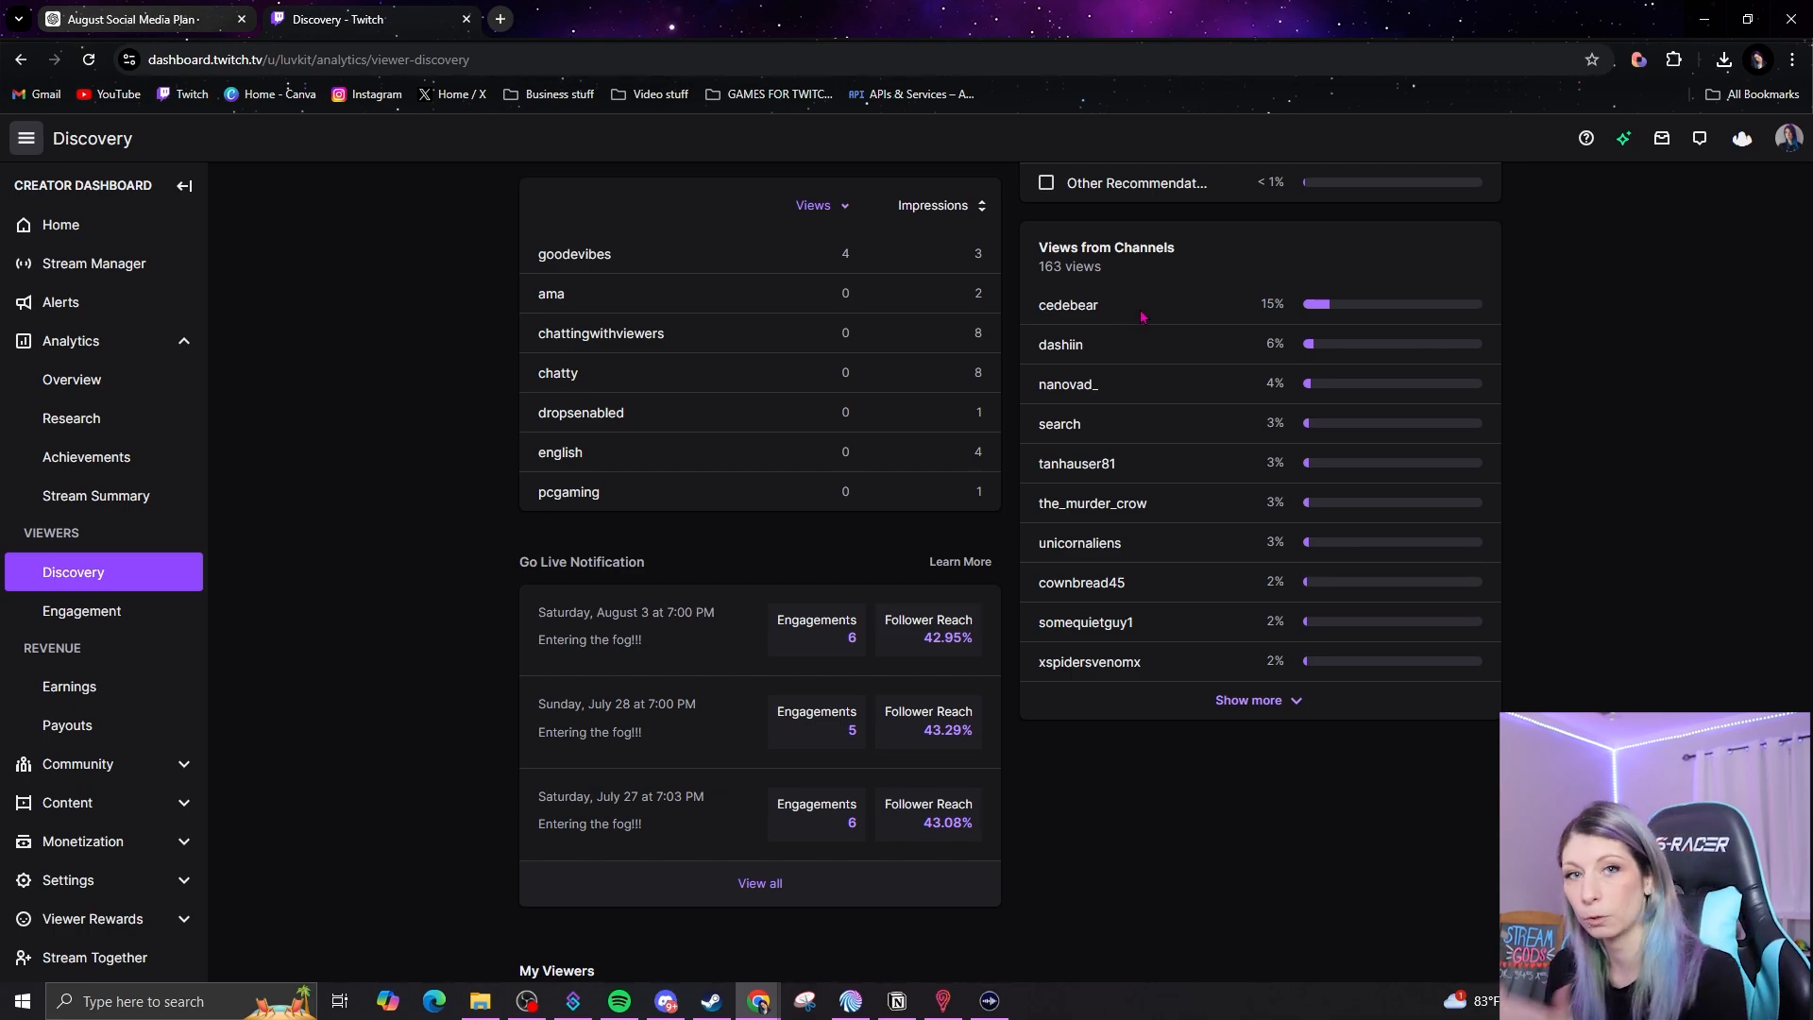
{"action": "scroll", "coordinate": [1003, 556], "scroll_direction": "down", "scroll_amount": 4}
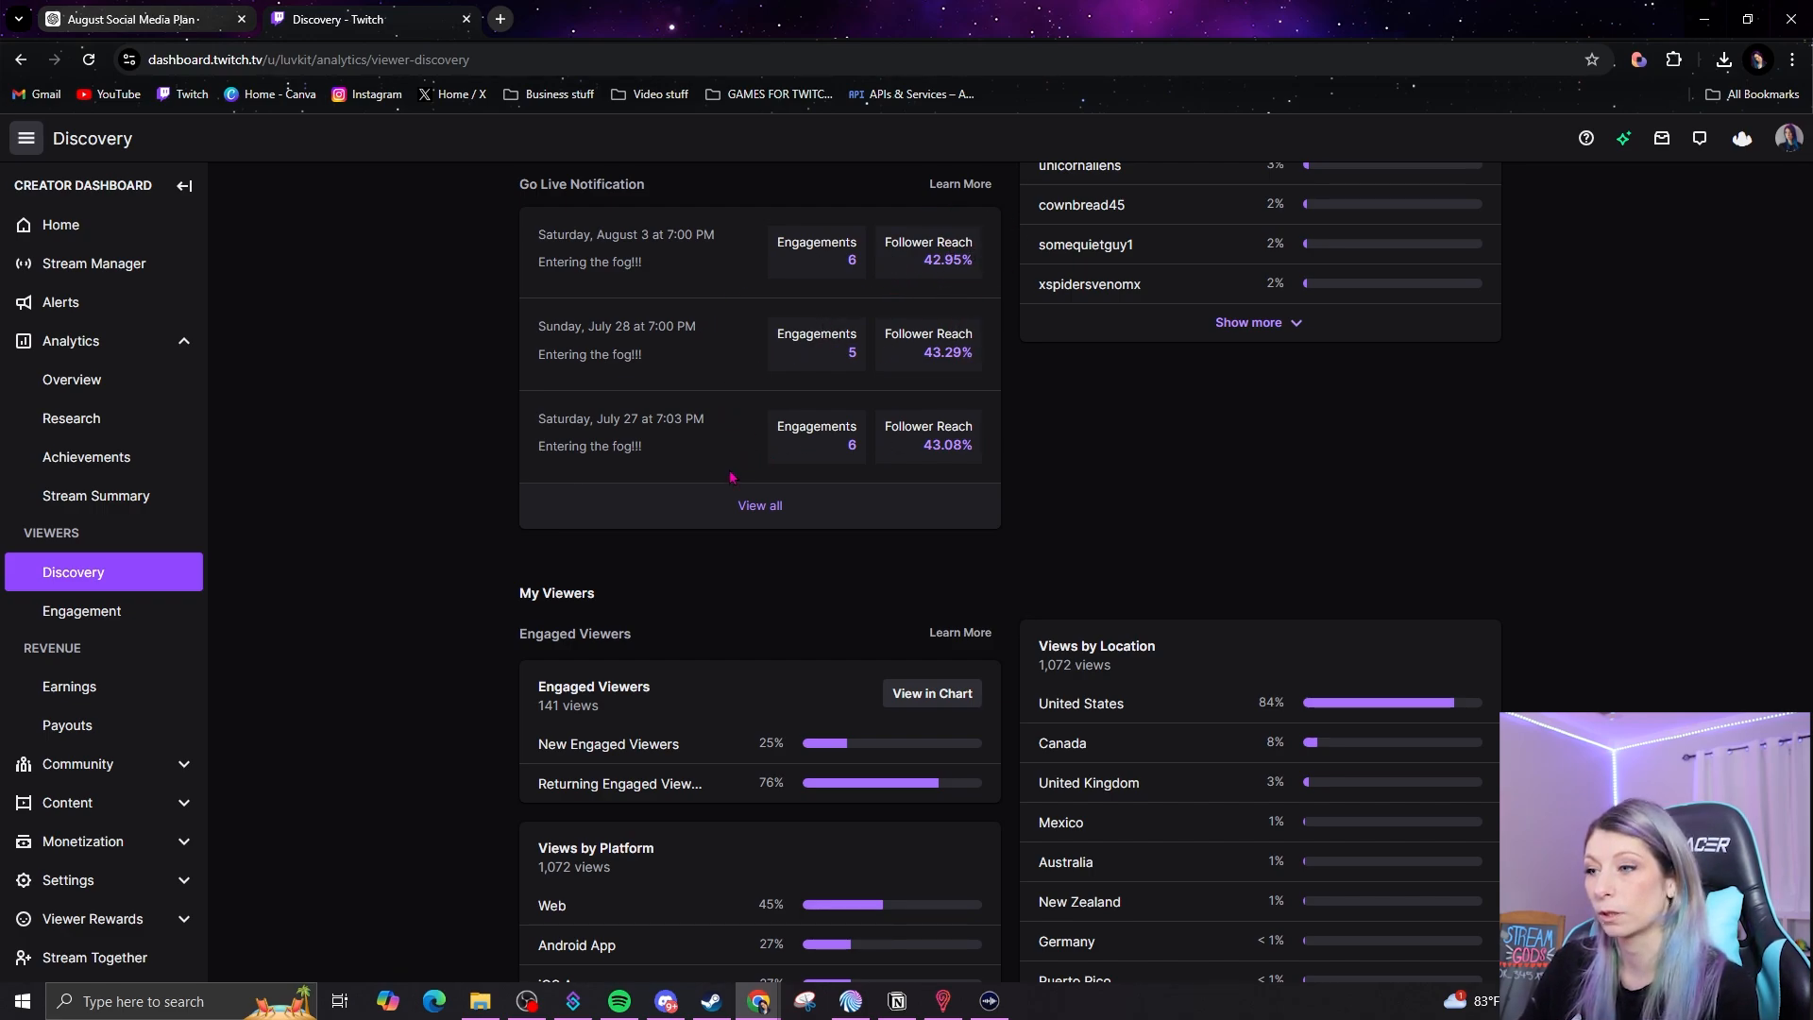
{"action": "scroll", "coordinate": [977, 459], "scroll_direction": "down", "scroll_amount": 2}
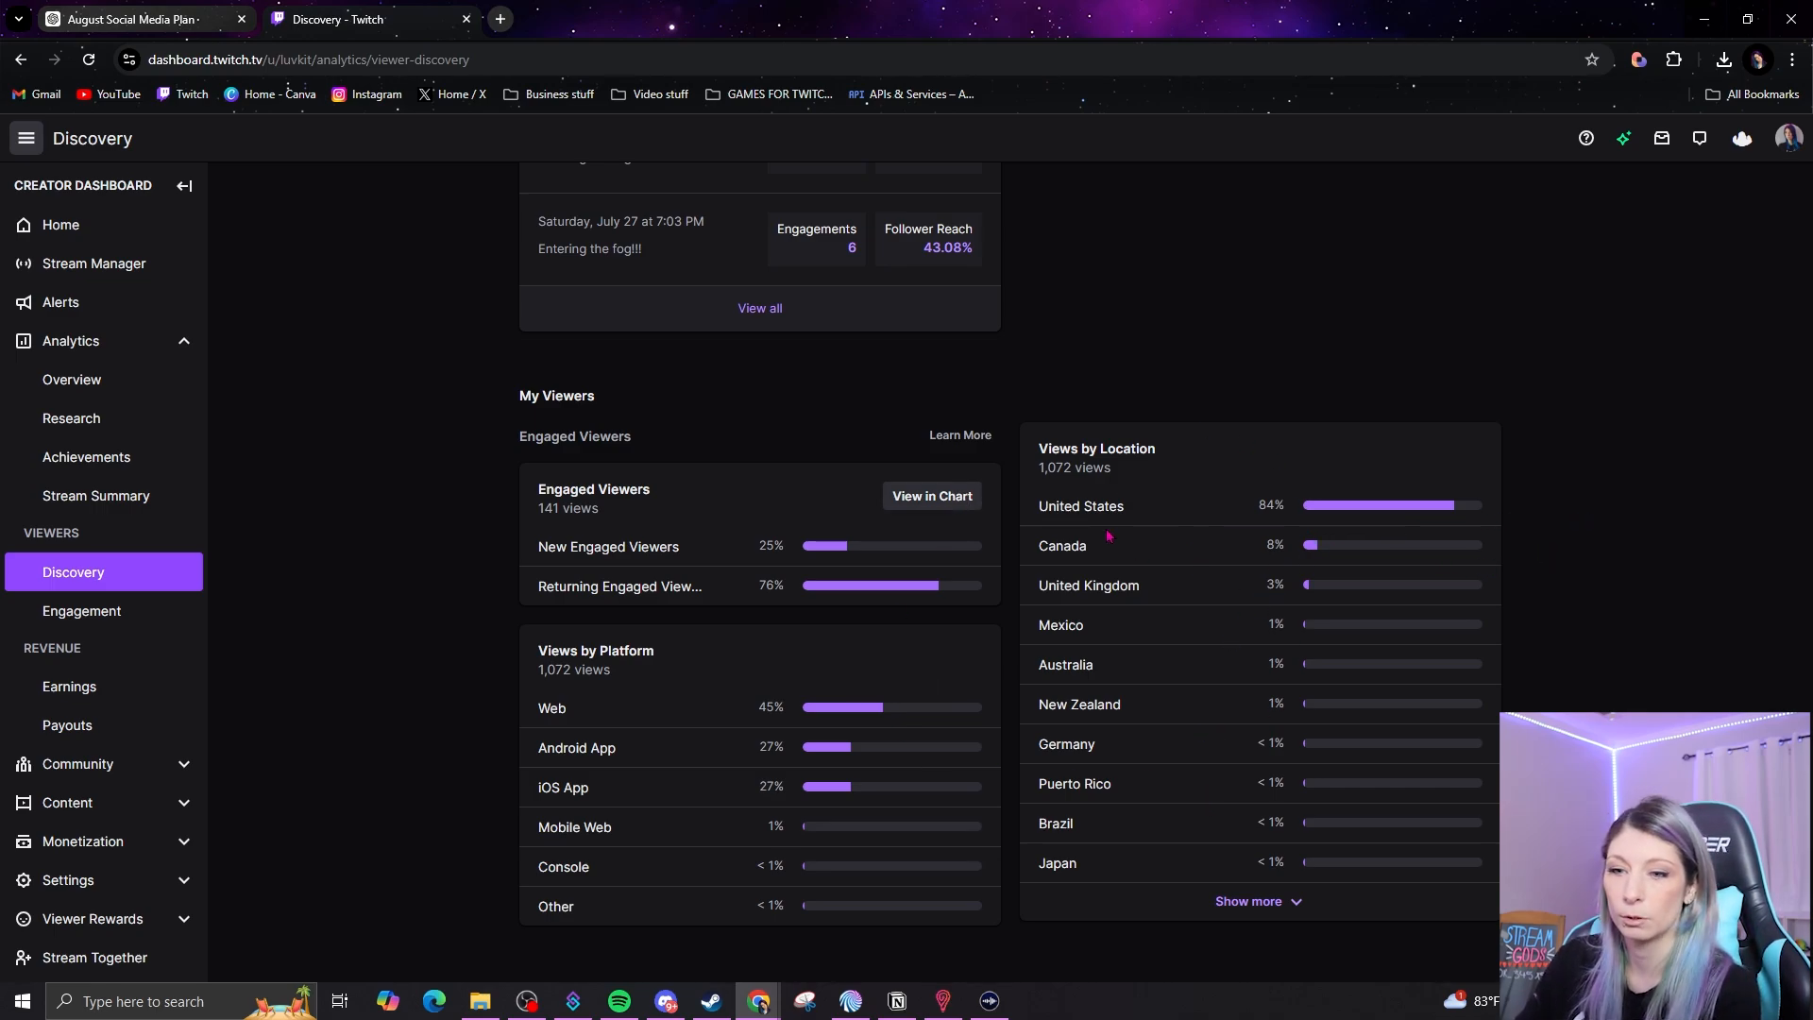
Open the viewer Engagement analytics and set the date range to July 1–31, 2024
{"action": "left_click", "coordinate": [106, 619]}
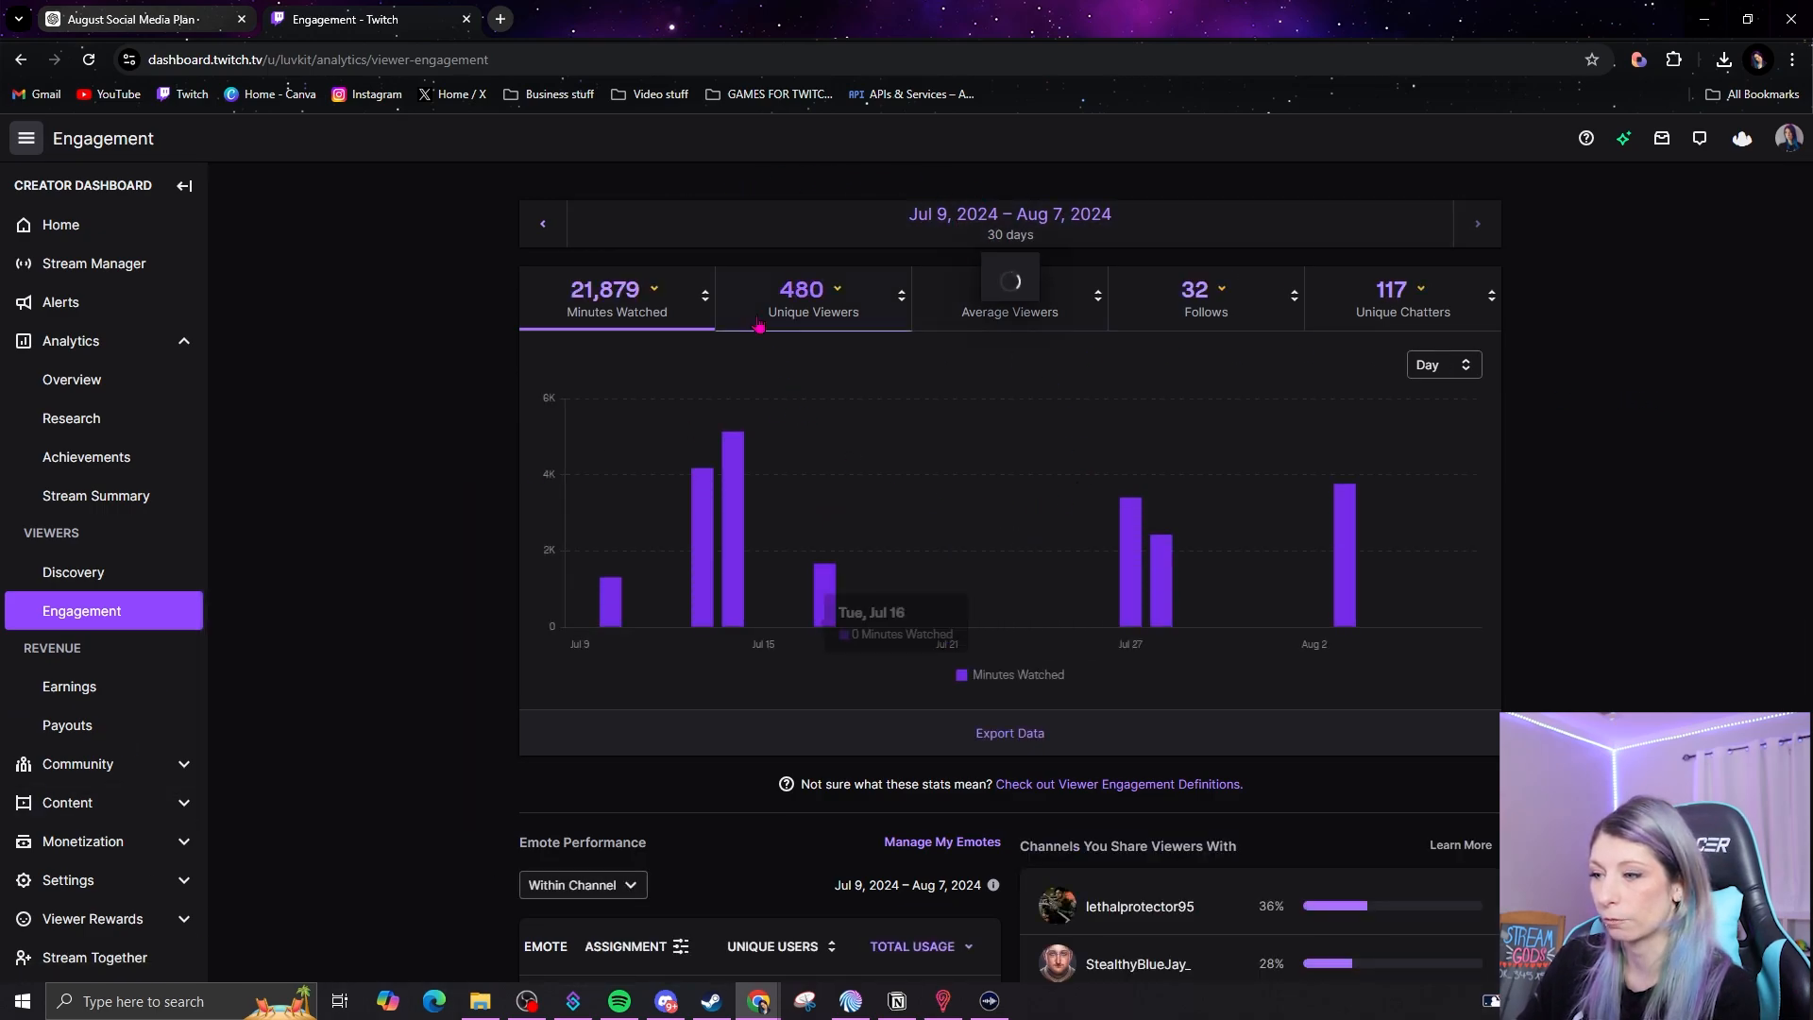
{"action": "left_click", "coordinate": [916, 234]}
{"action": "left_click", "coordinate": [720, 408]}
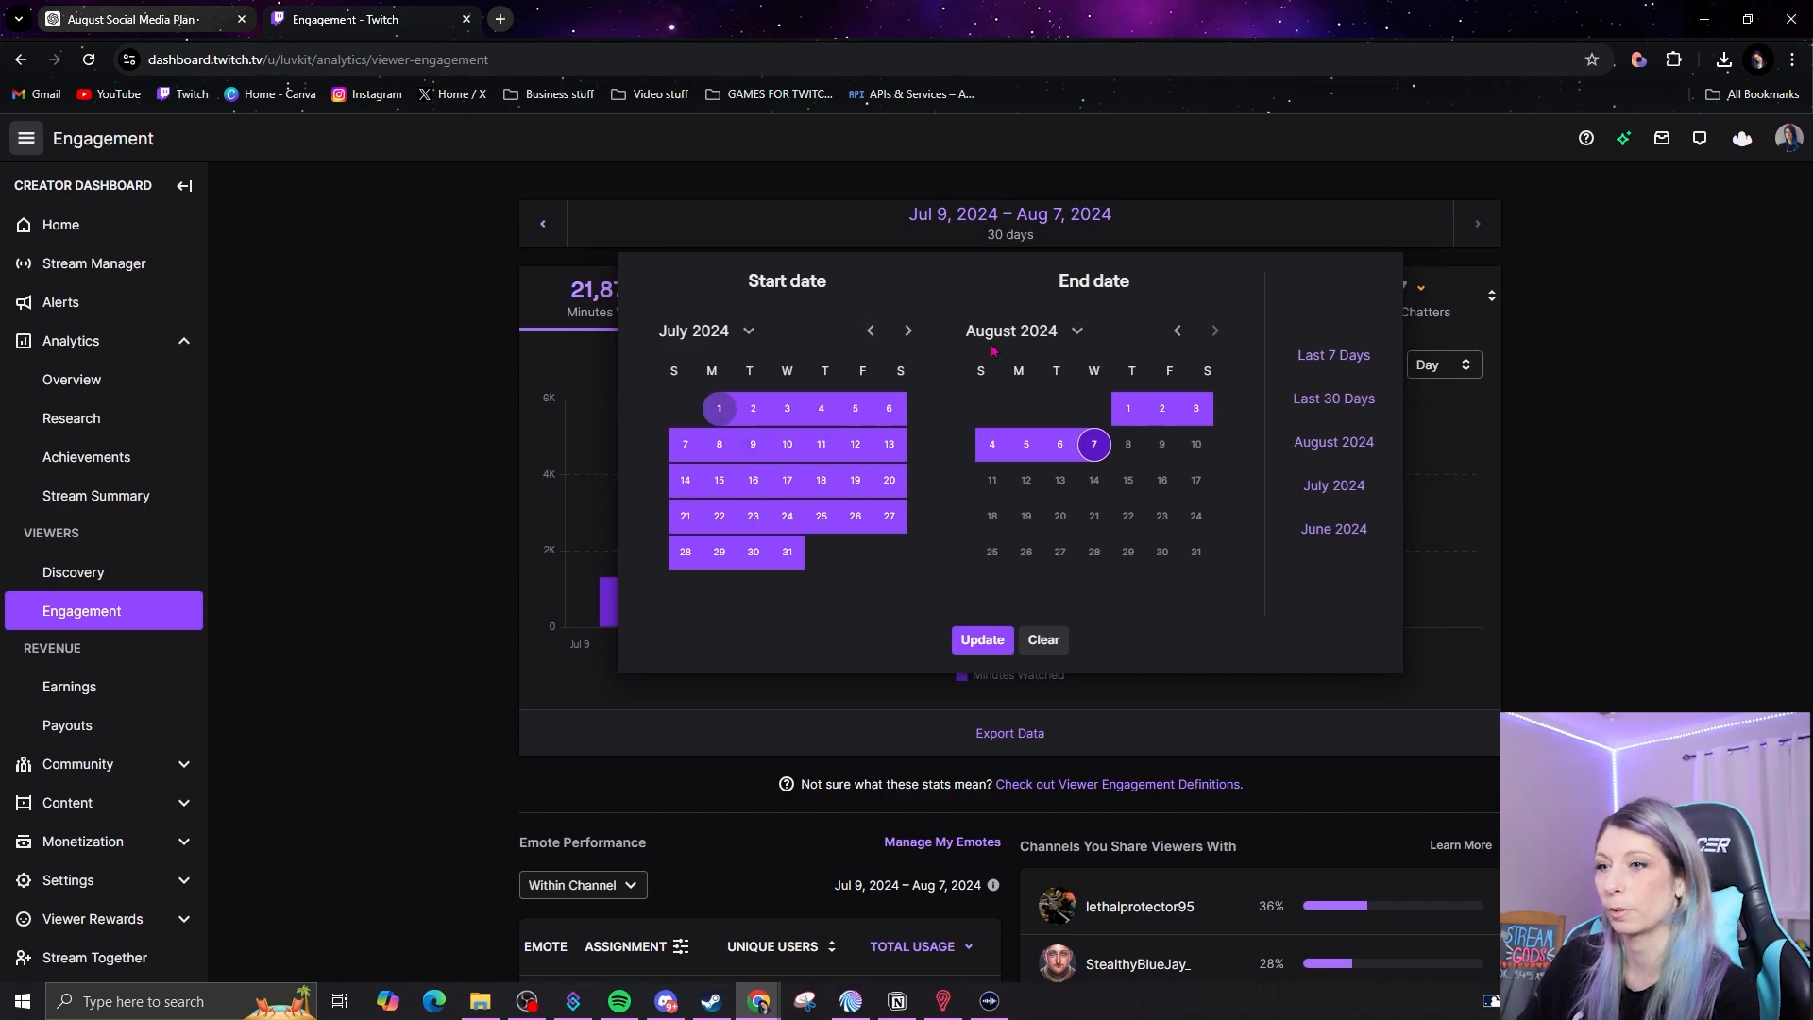
{"action": "left_click", "coordinate": [1177, 330]}
{"action": "left_click", "coordinate": [1093, 552]}
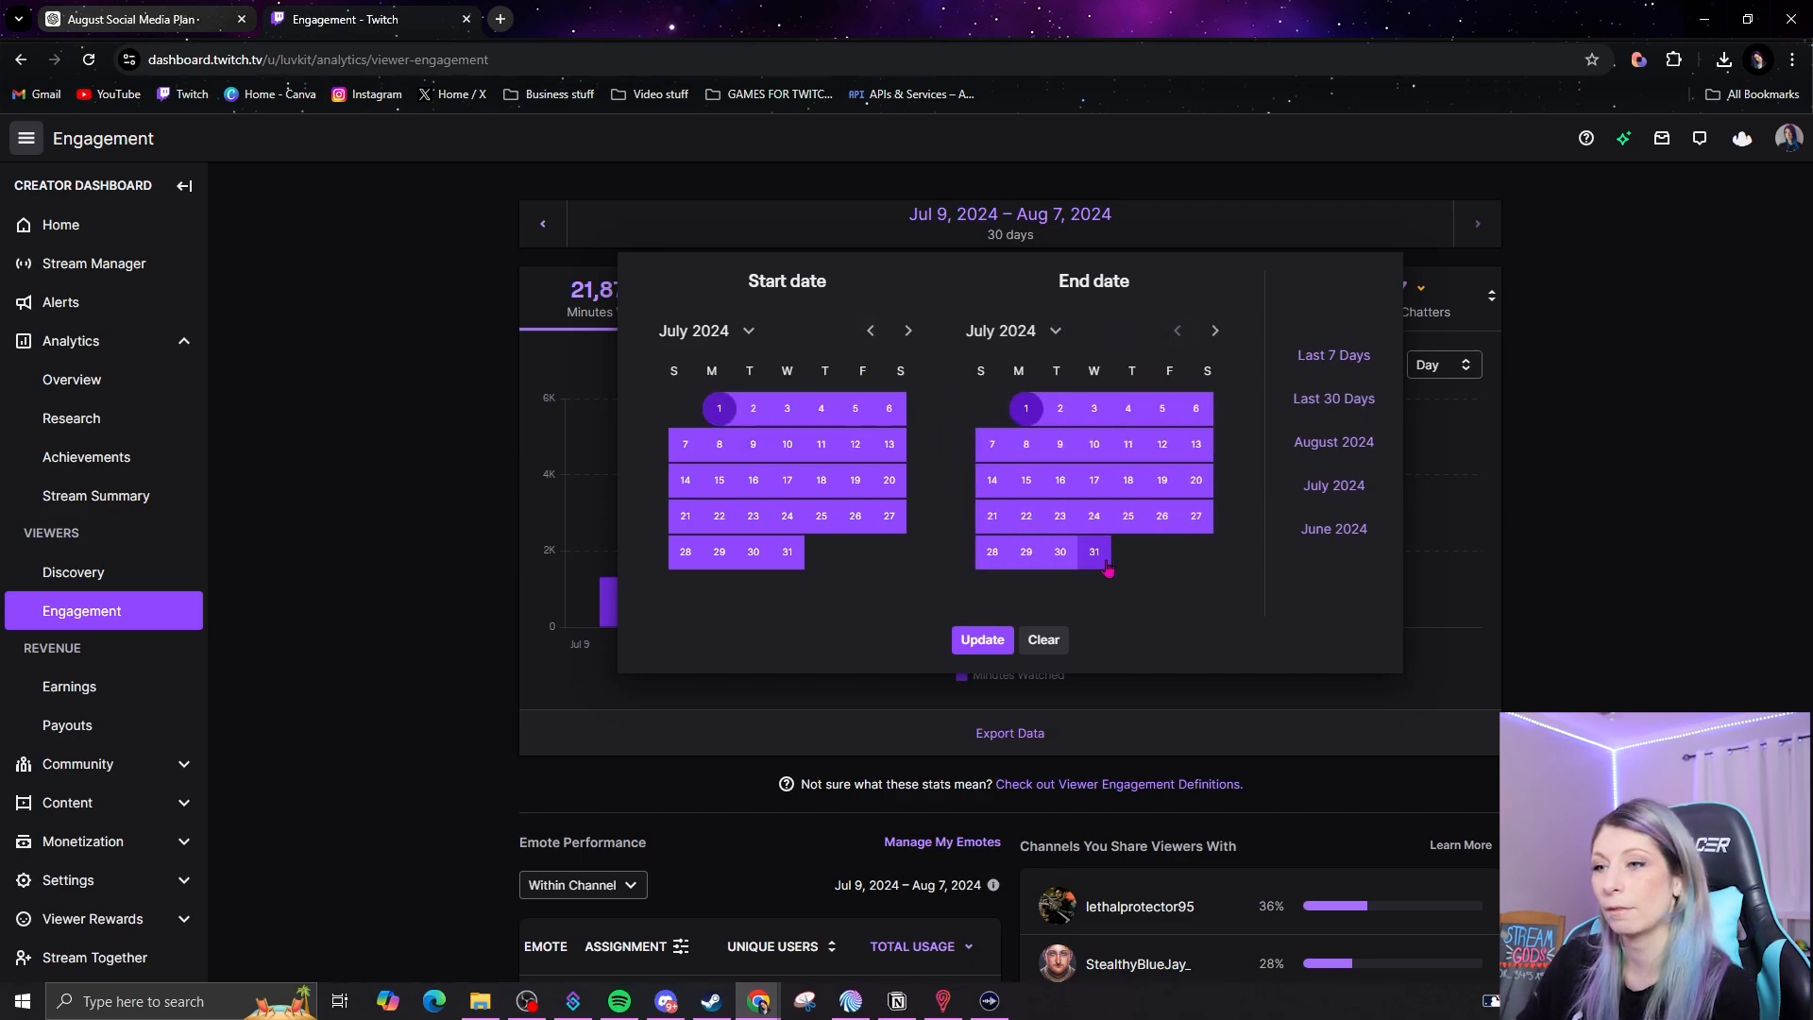
{"action": "left_click", "coordinate": [982, 640]}
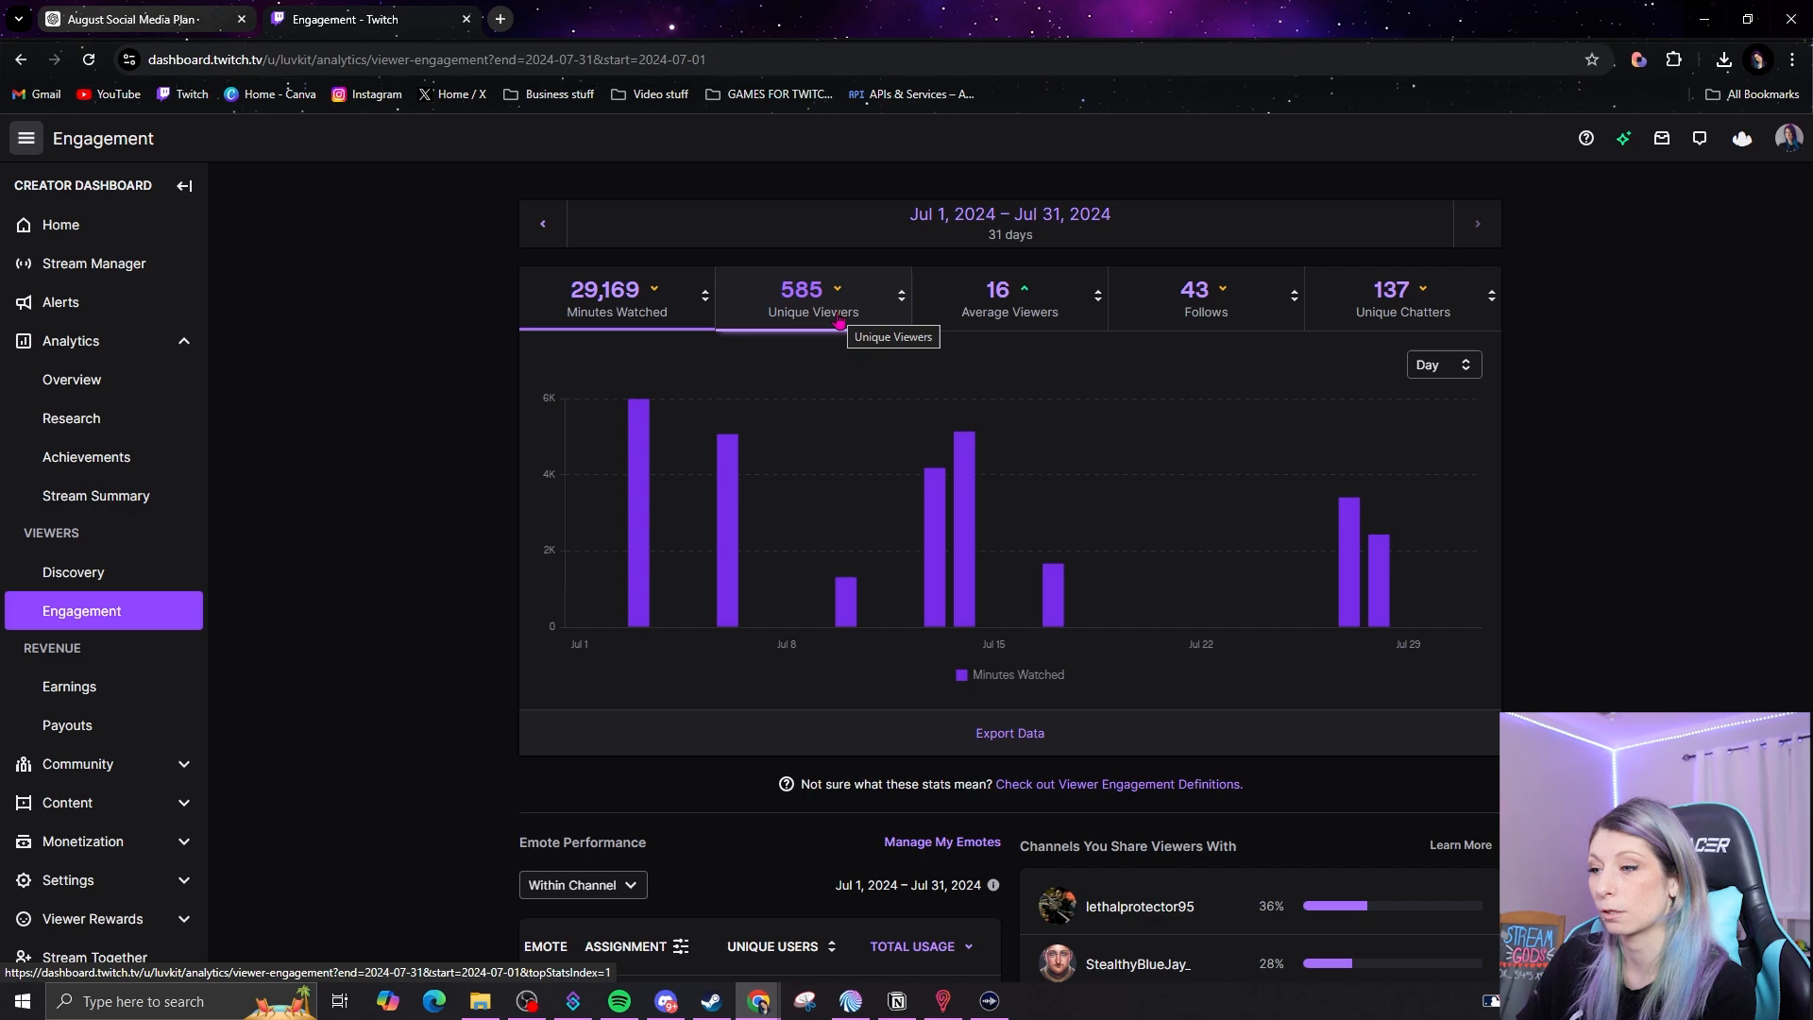
Review the emote performance, the channels sharing viewers and the categories viewers watch on the Engagement page
{"action": "scroll", "coordinate": [595, 304], "scroll_direction": "down", "scroll_amount": 7}
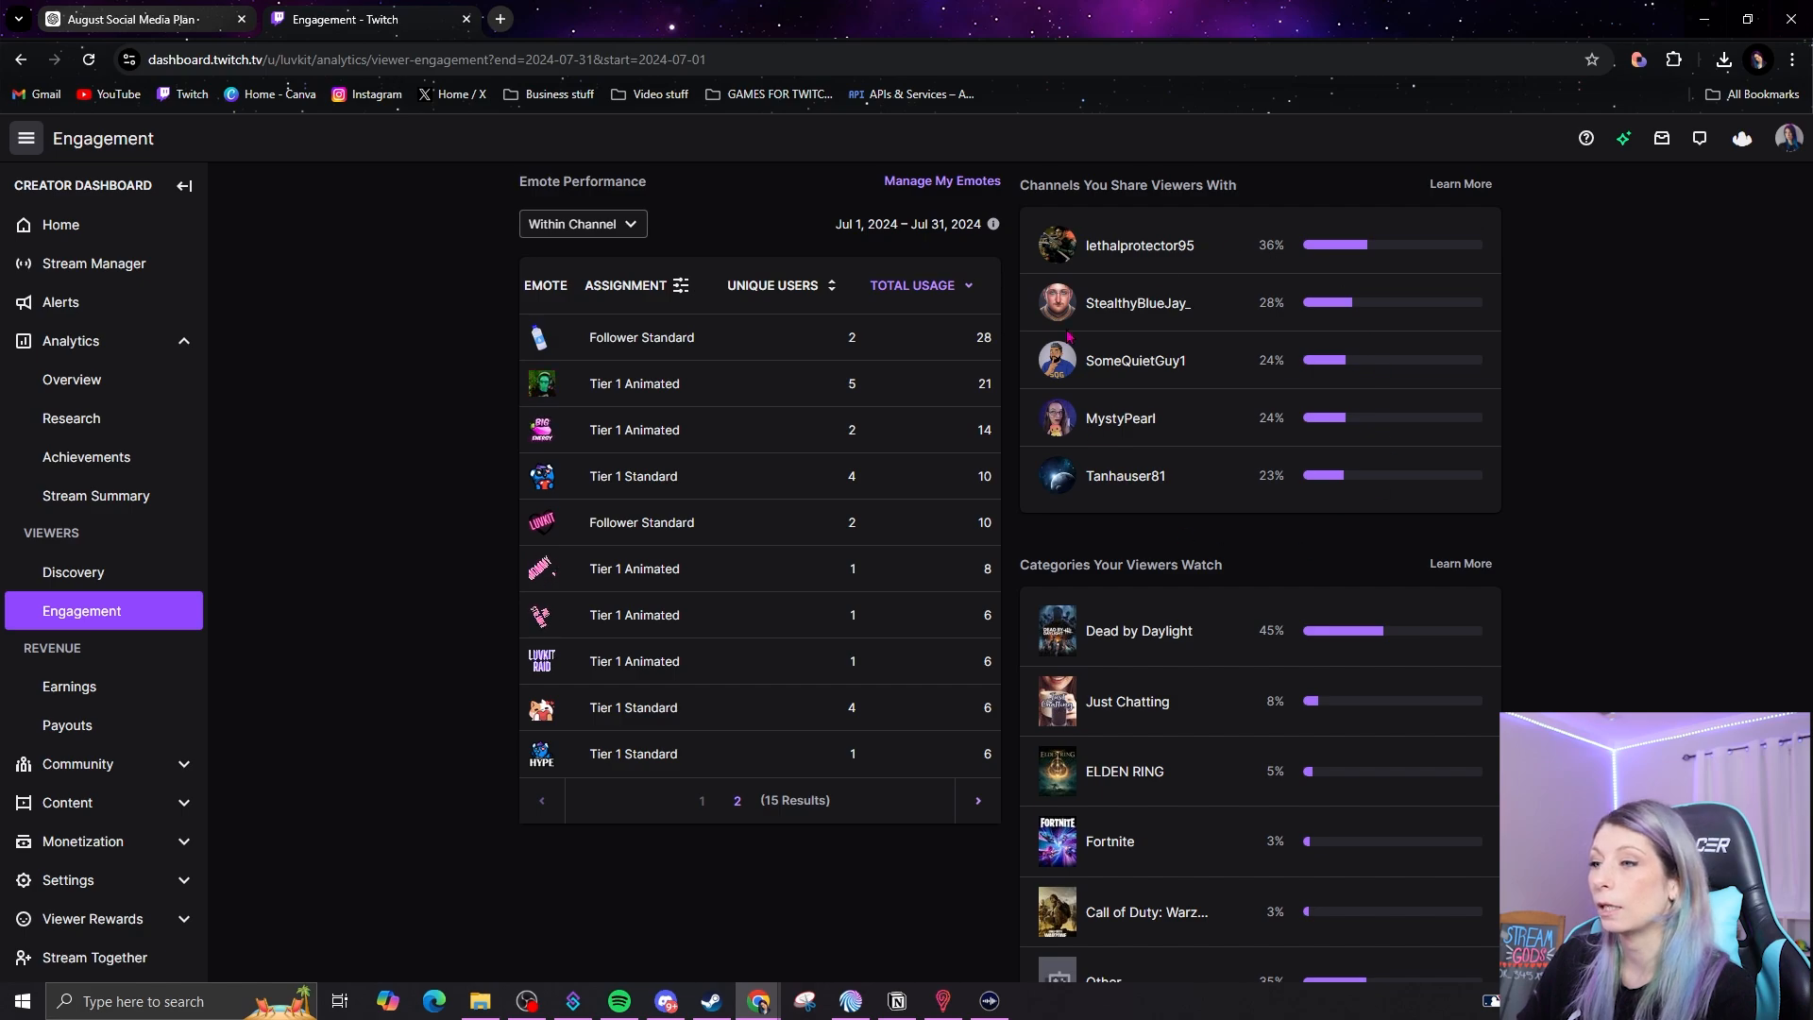
{"action": "scroll", "coordinate": [1124, 462], "scroll_direction": "down", "scroll_amount": 1}
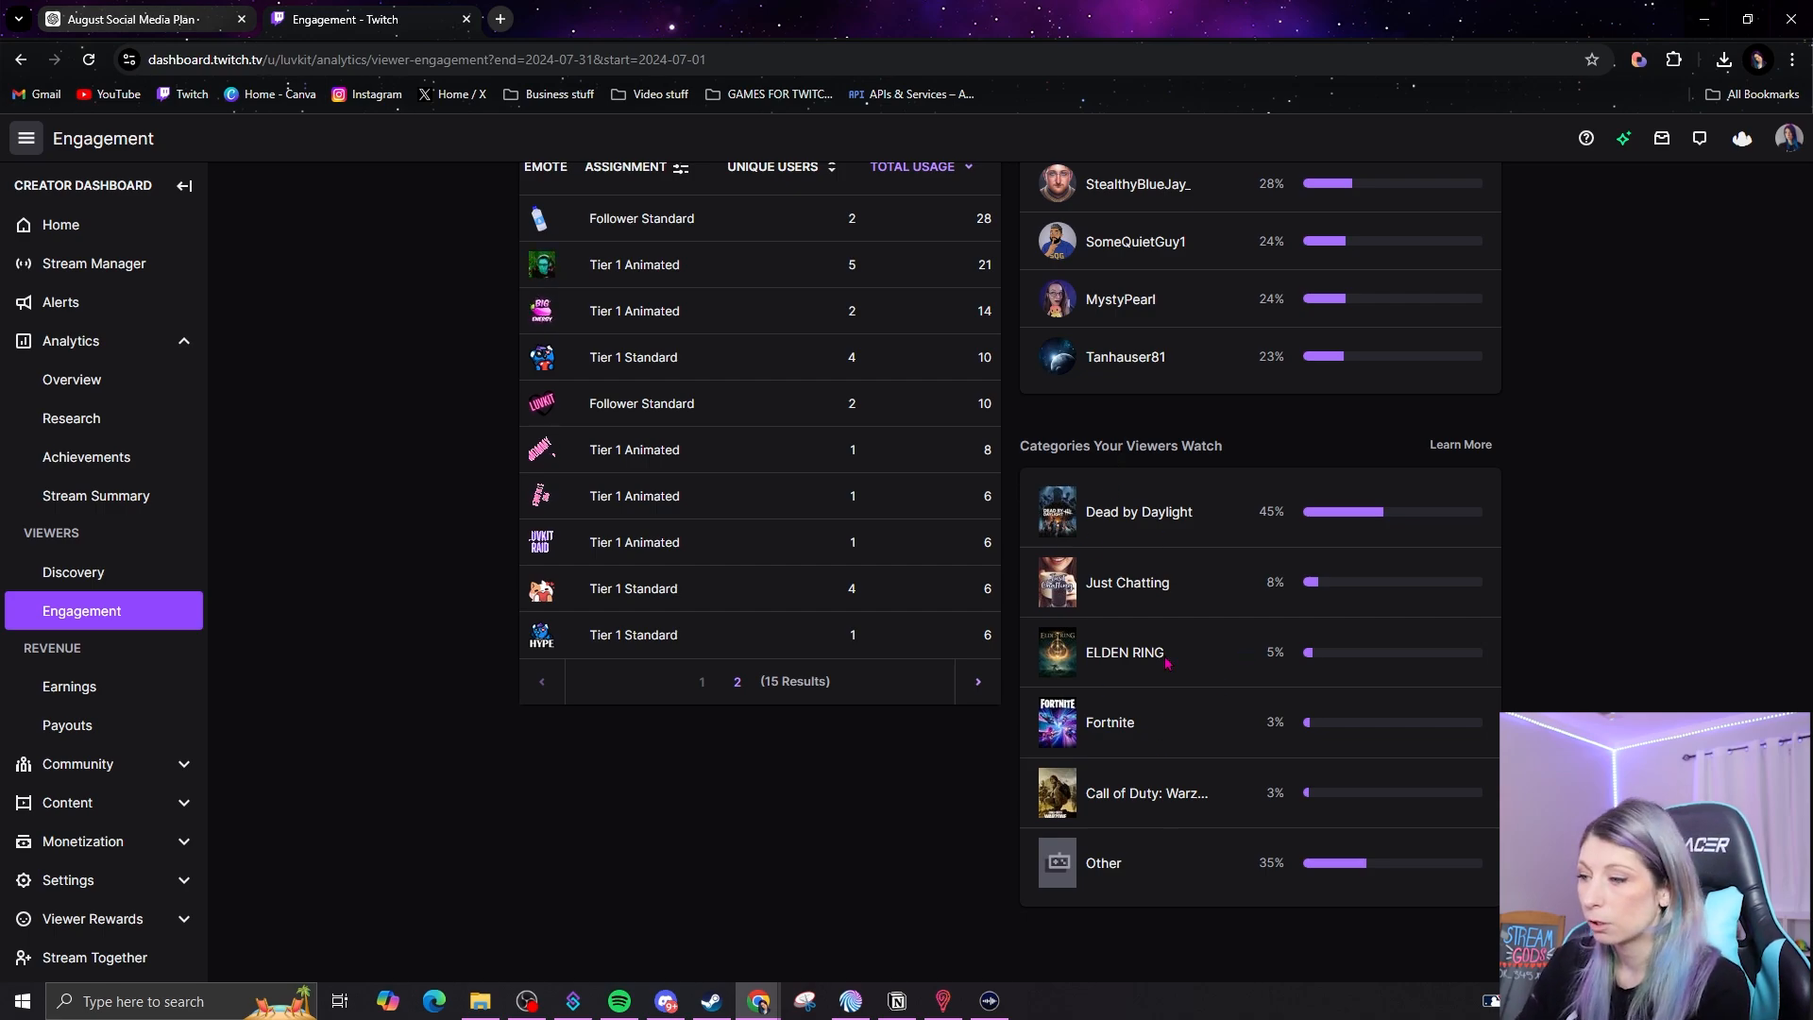
{"action": "scroll", "coordinate": [1433, 526], "scroll_direction": "up", "scroll_amount": 1}
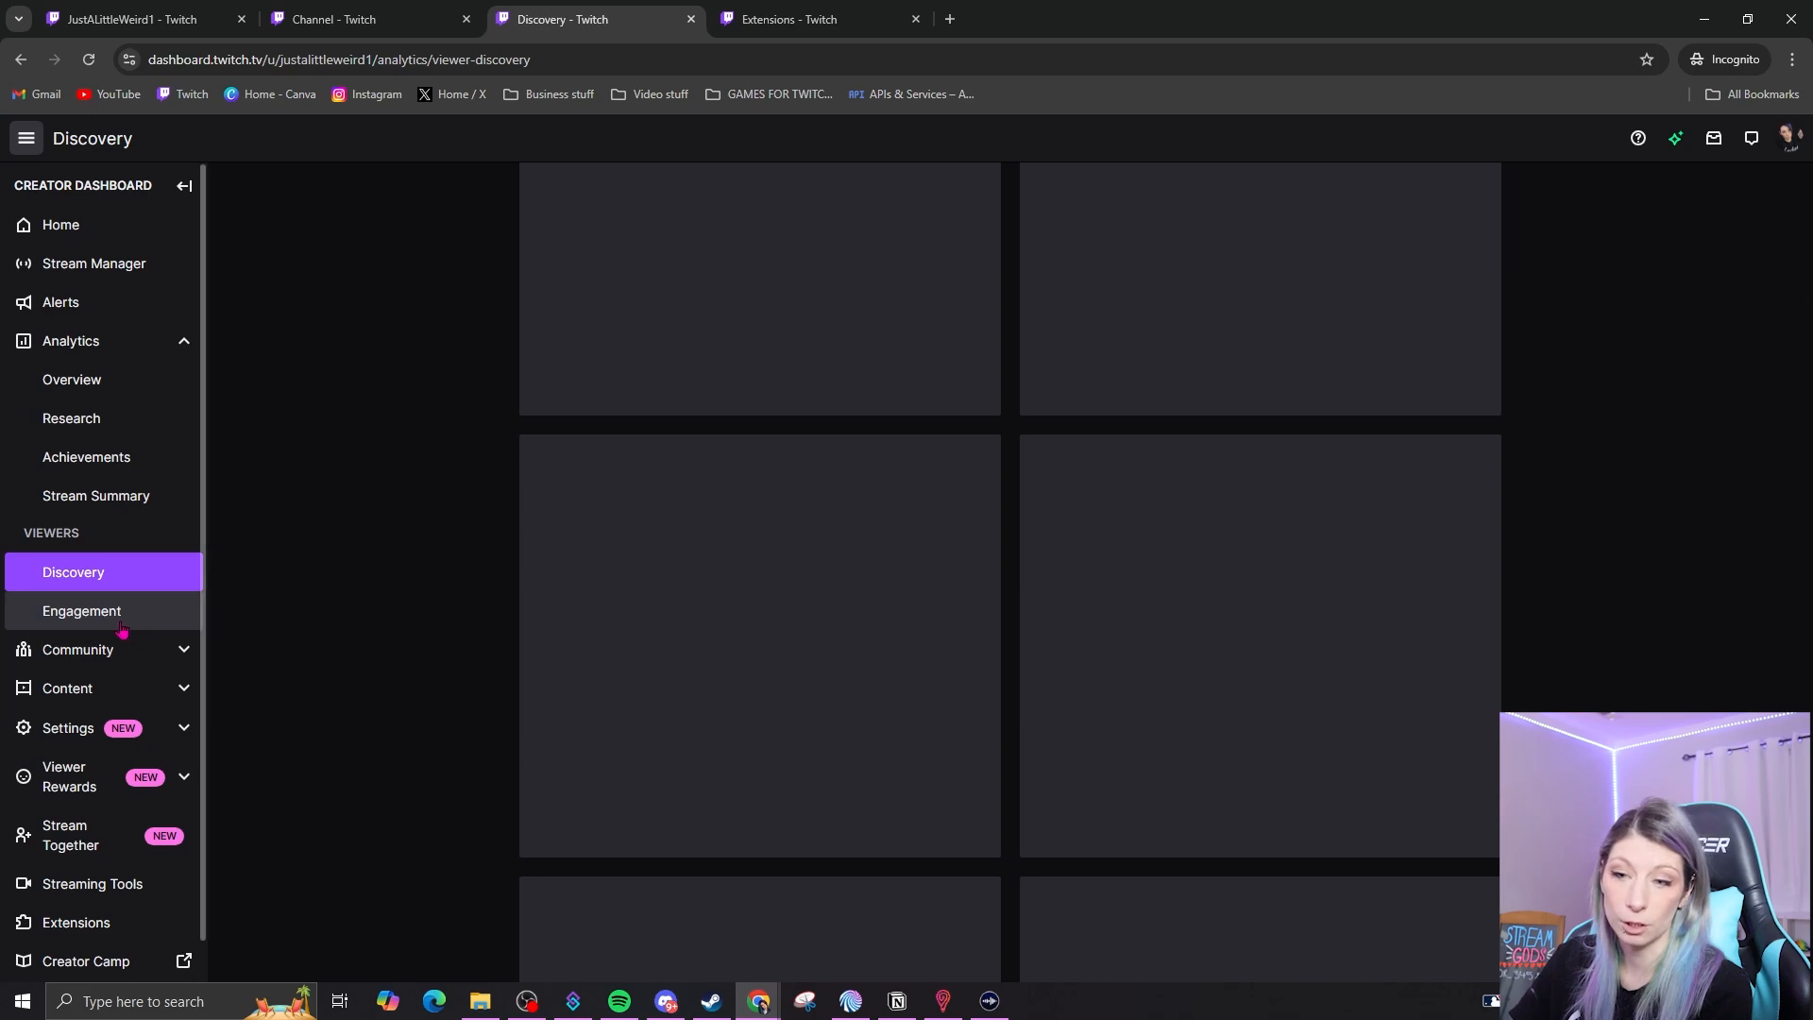
Return to the new channel's dashboard and check the Community pages, including the Roles Manager's add-role form and the Followers List
{"action": "left_click", "coordinate": [114, 649]}
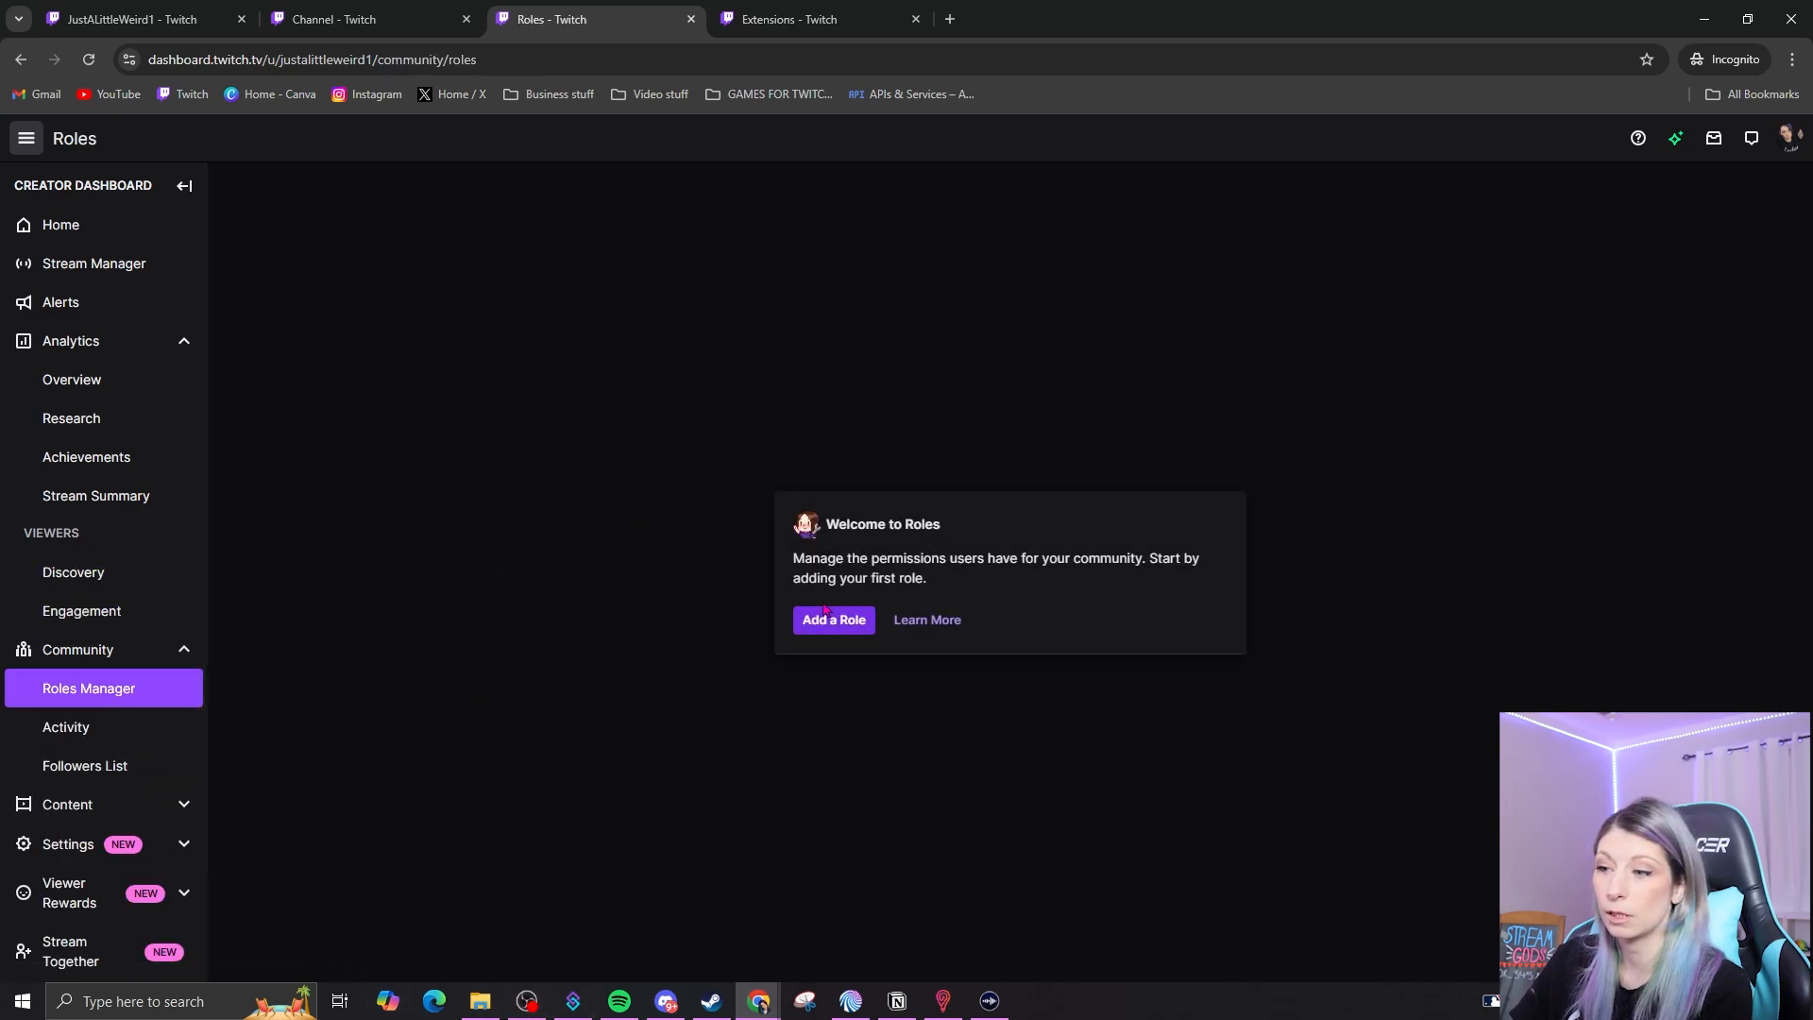
{"action": "left_click", "coordinate": [834, 621]}
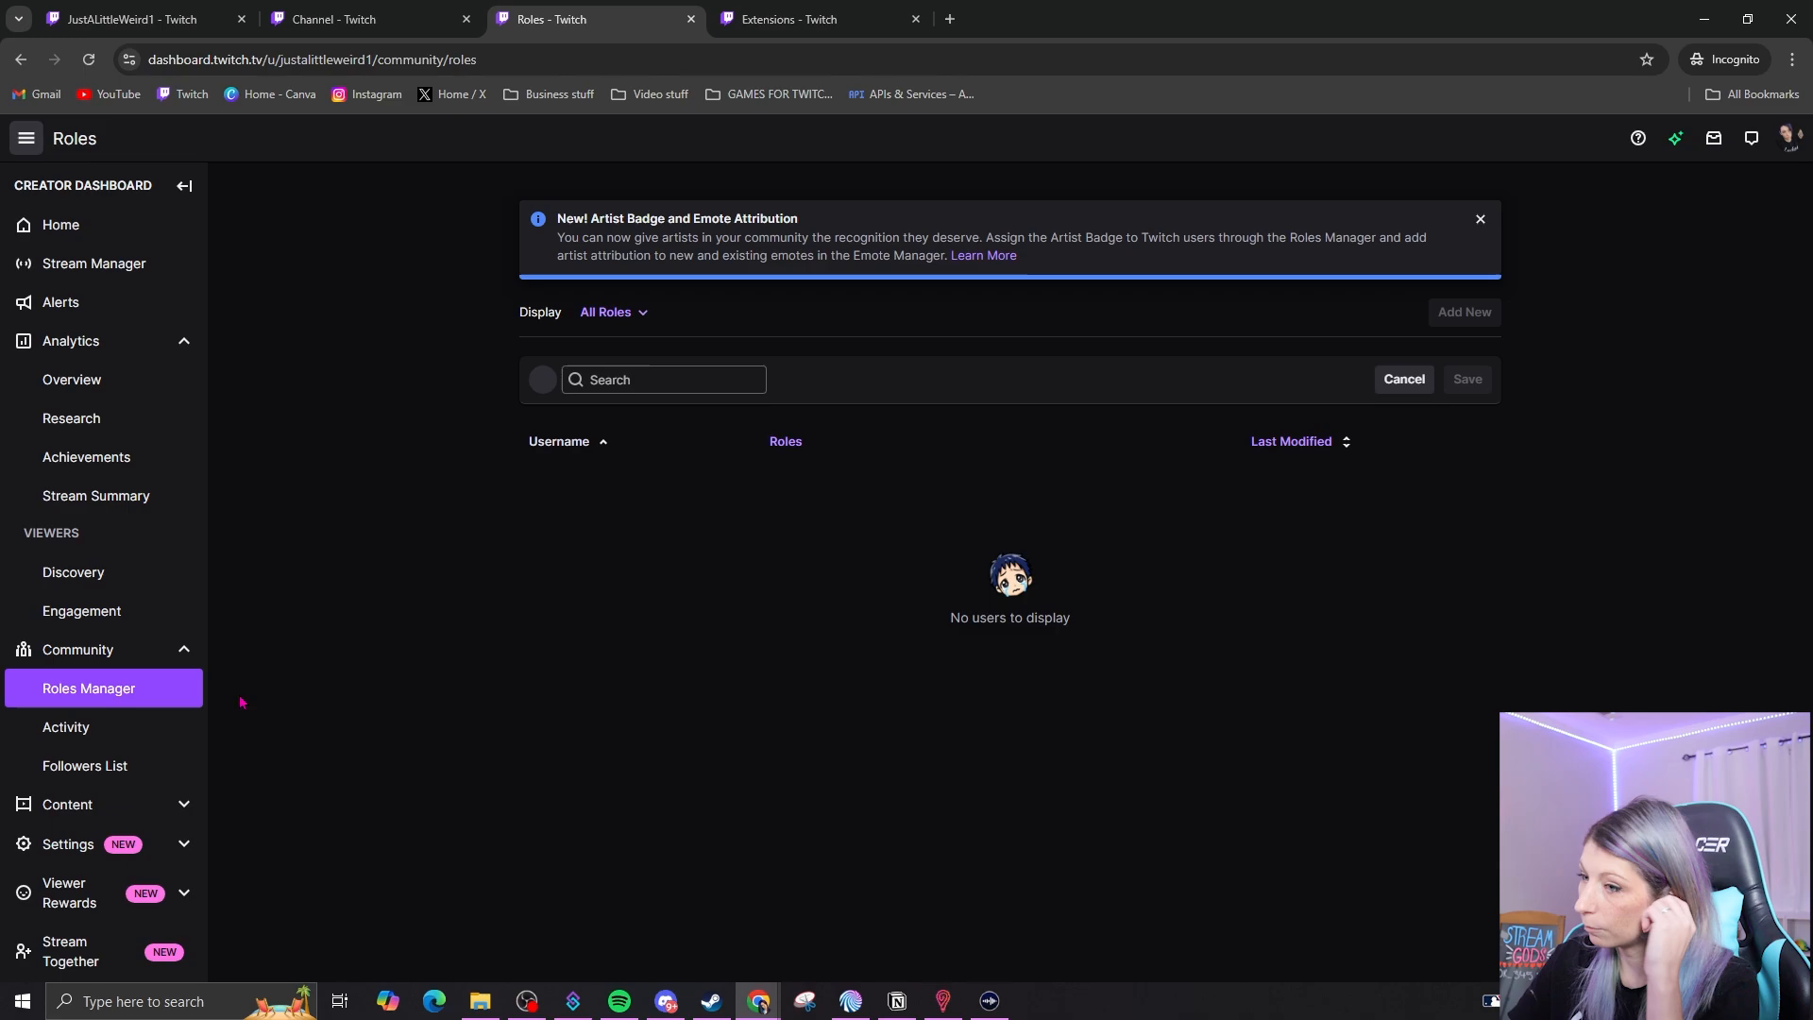
{"action": "left_click", "coordinate": [66, 727]}
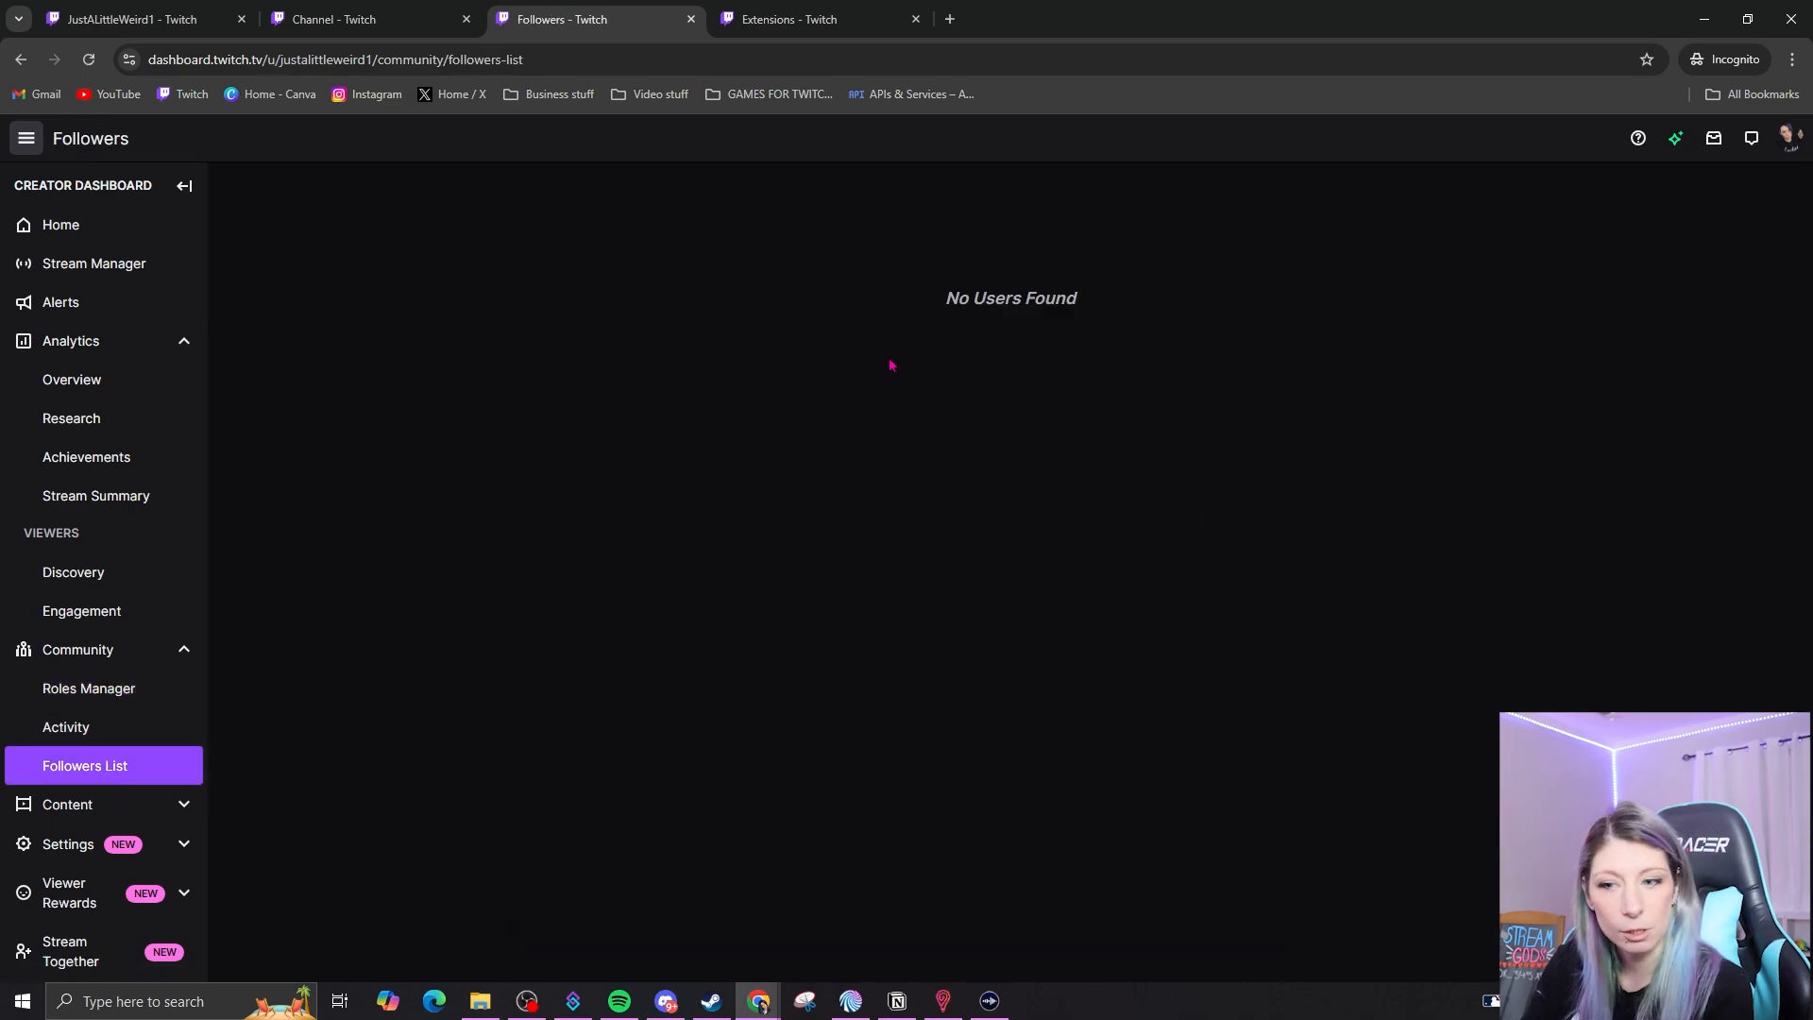
Look through the Content section's Video Producer, Collections and Copyright Claims Manager pages
{"action": "left_click", "coordinate": [67, 803]}
{"action": "scroll", "coordinate": [132, 546], "scroll_direction": "down", "scroll_amount": 4}
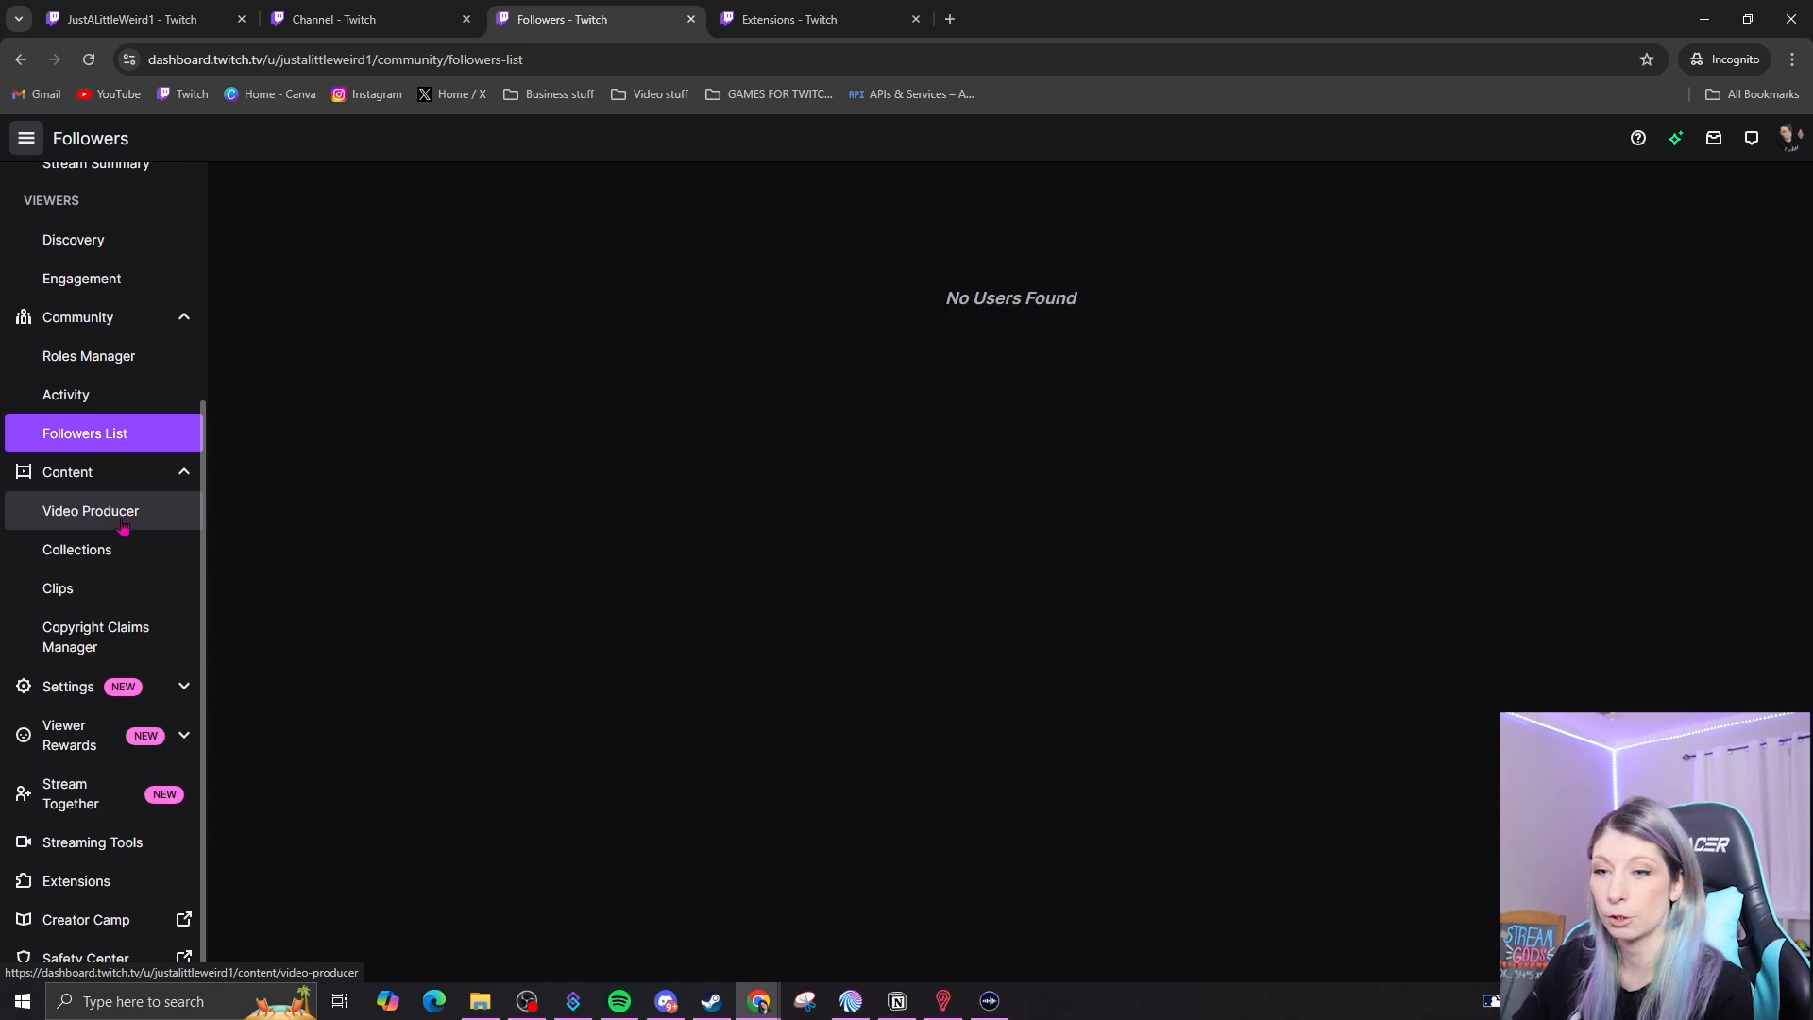
{"action": "left_click", "coordinate": [132, 512]}
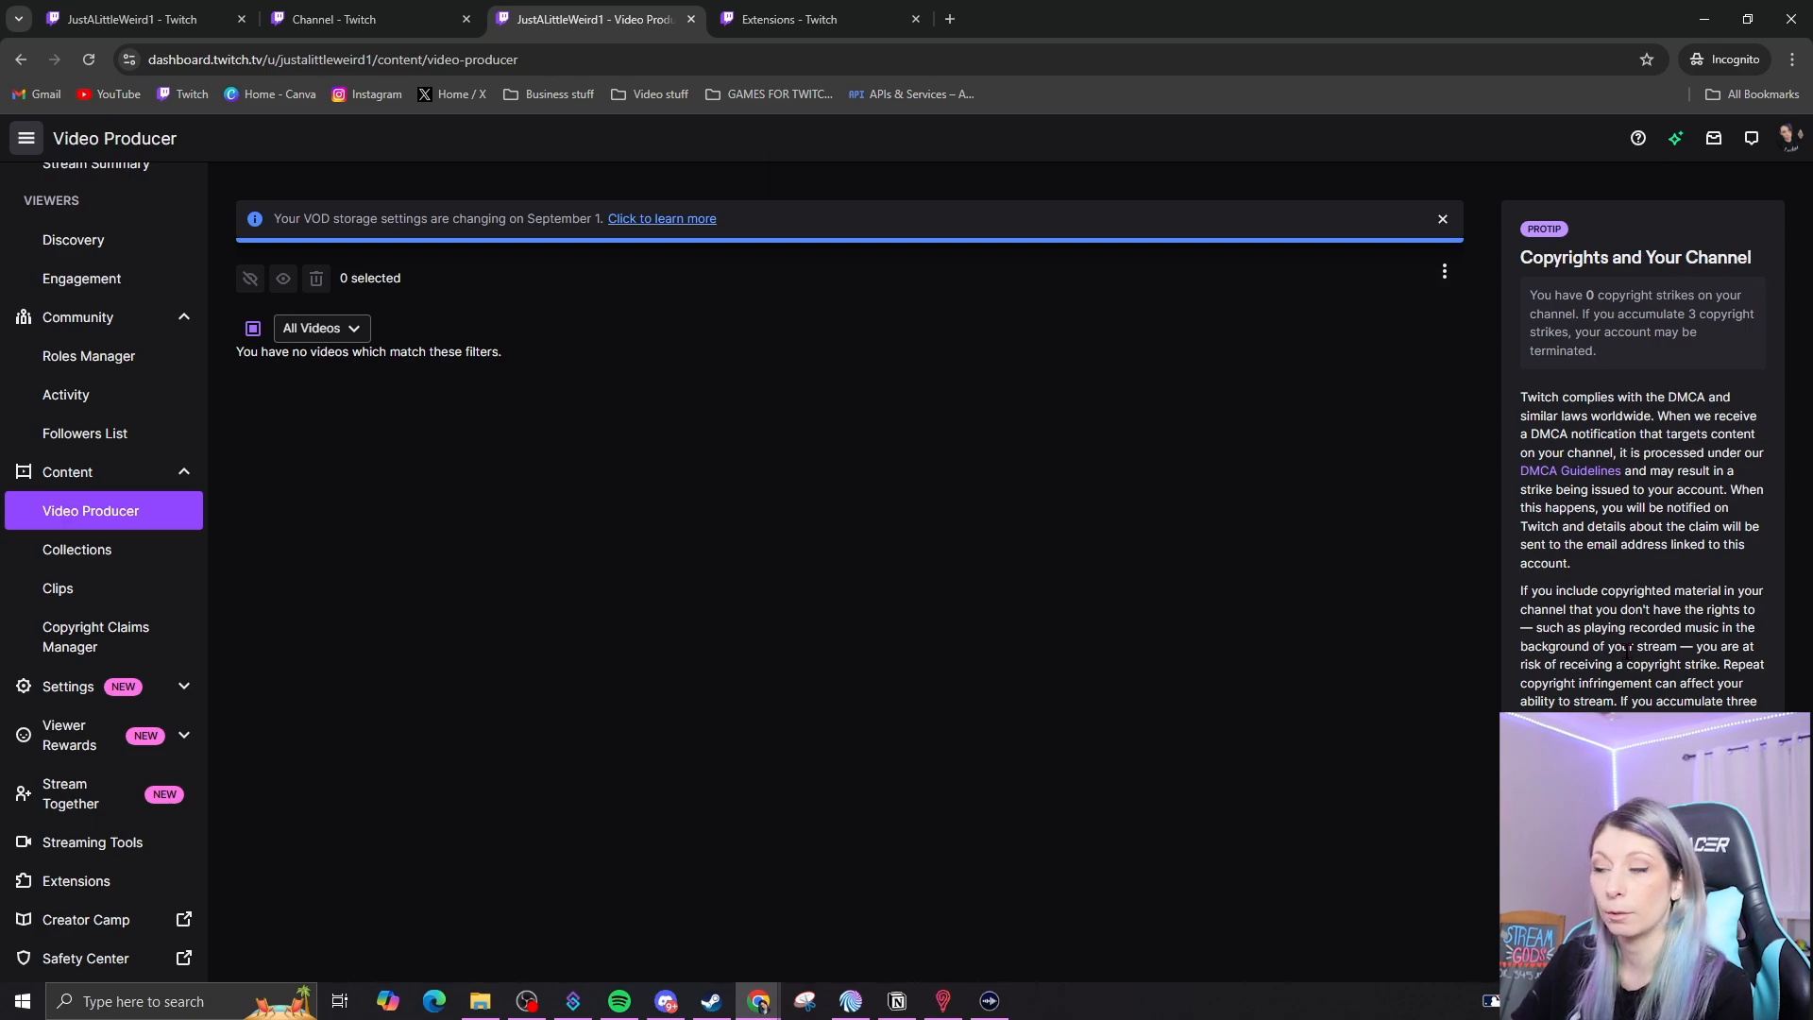
{"action": "left_click", "coordinate": [77, 549]}
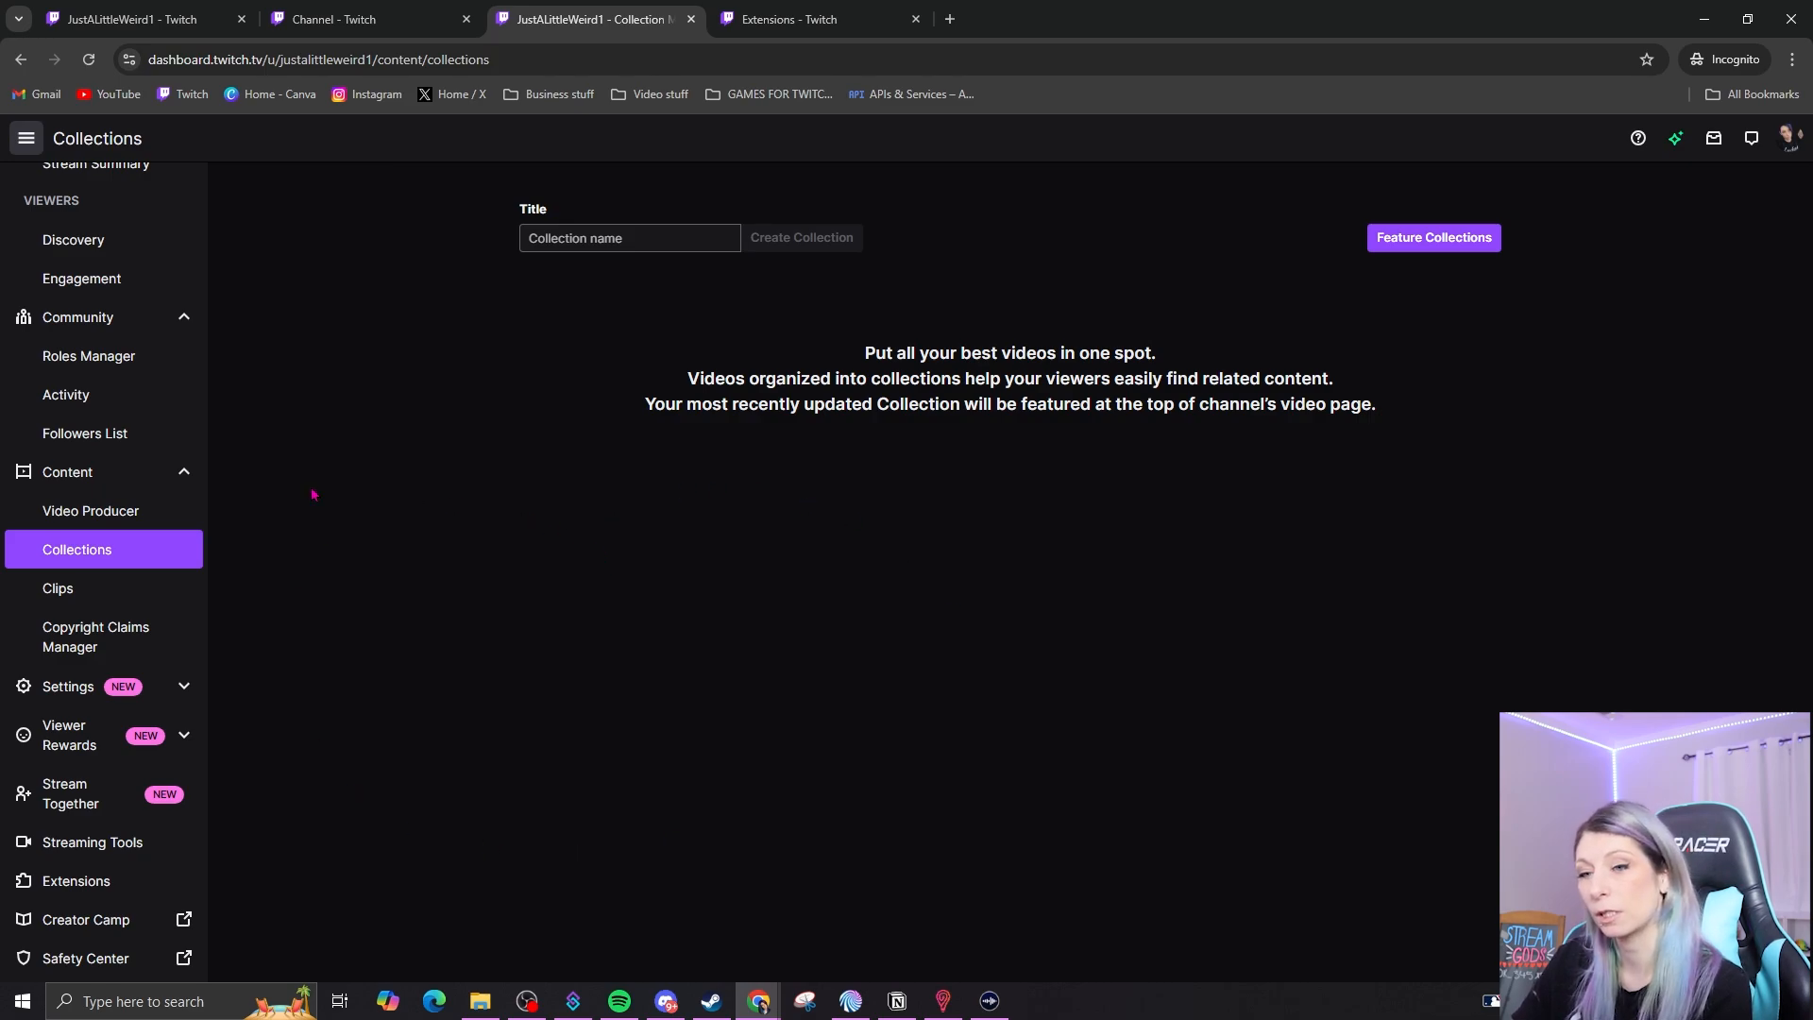
{"action": "left_click", "coordinate": [95, 591]}
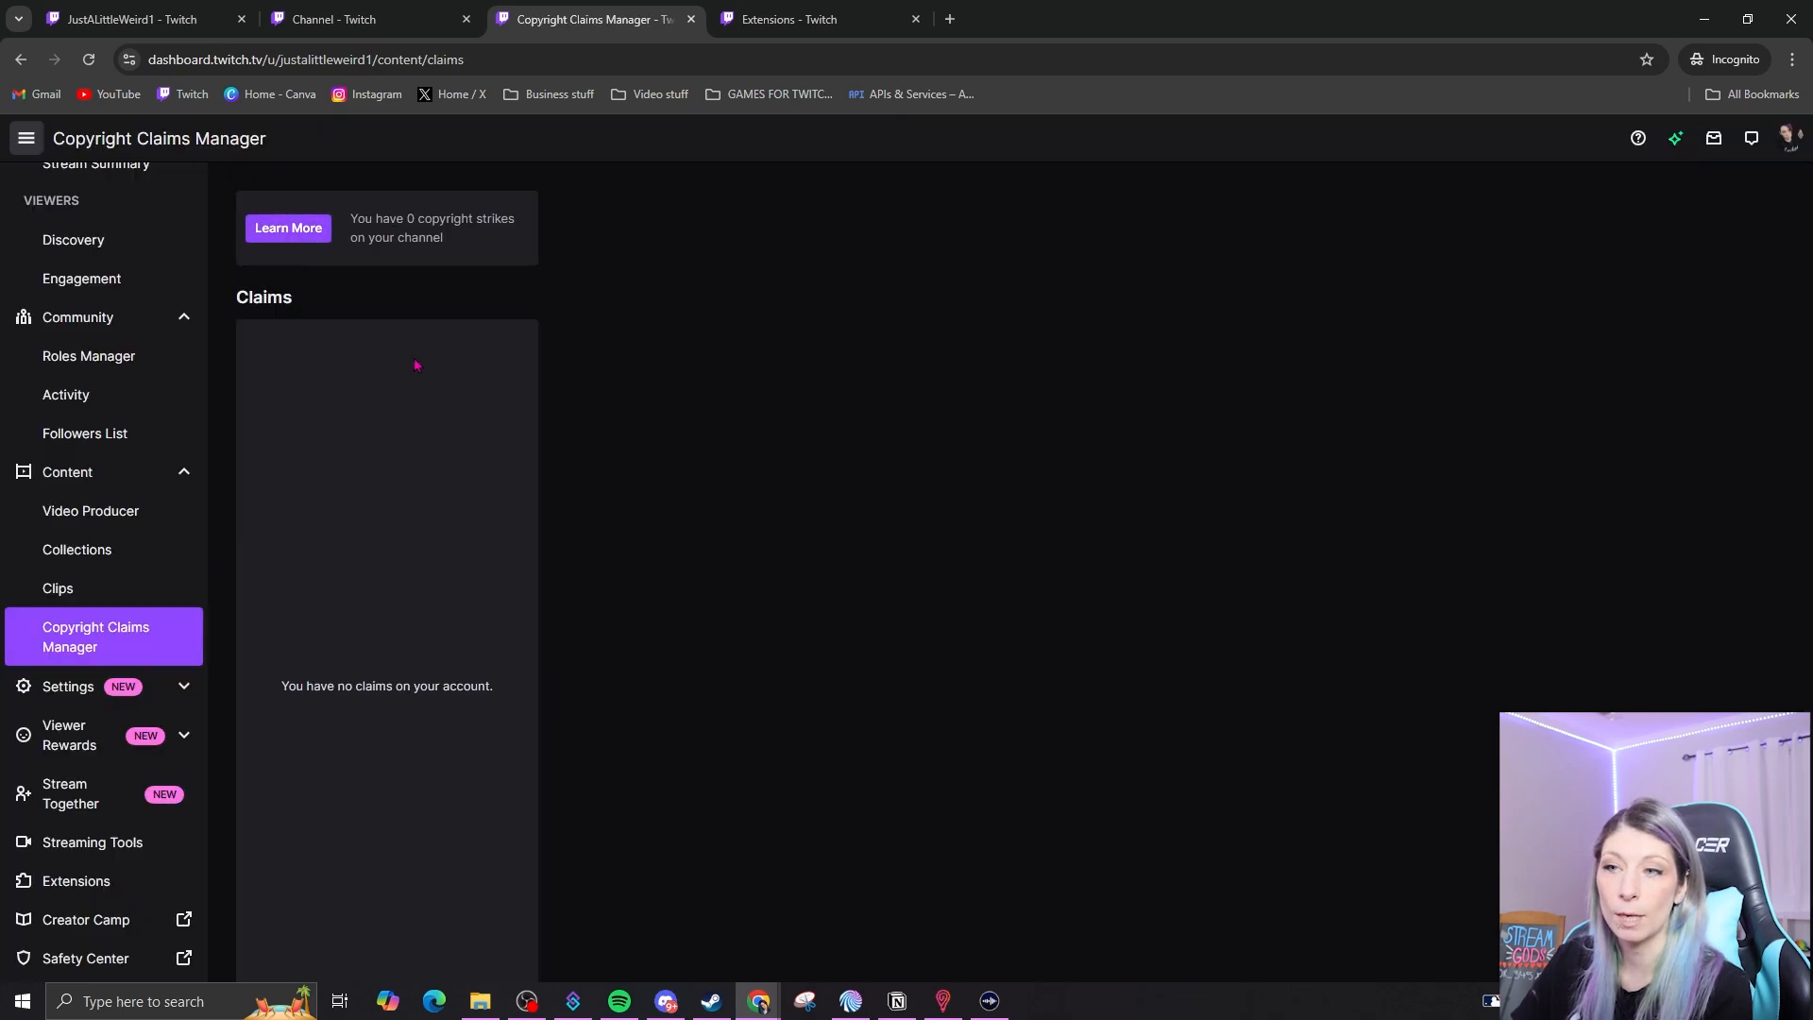
Open the Stream settings and turn on Disconnect Protection
{"action": "left_click", "coordinate": [68, 686]}
{"action": "left_click", "coordinate": [65, 724]}
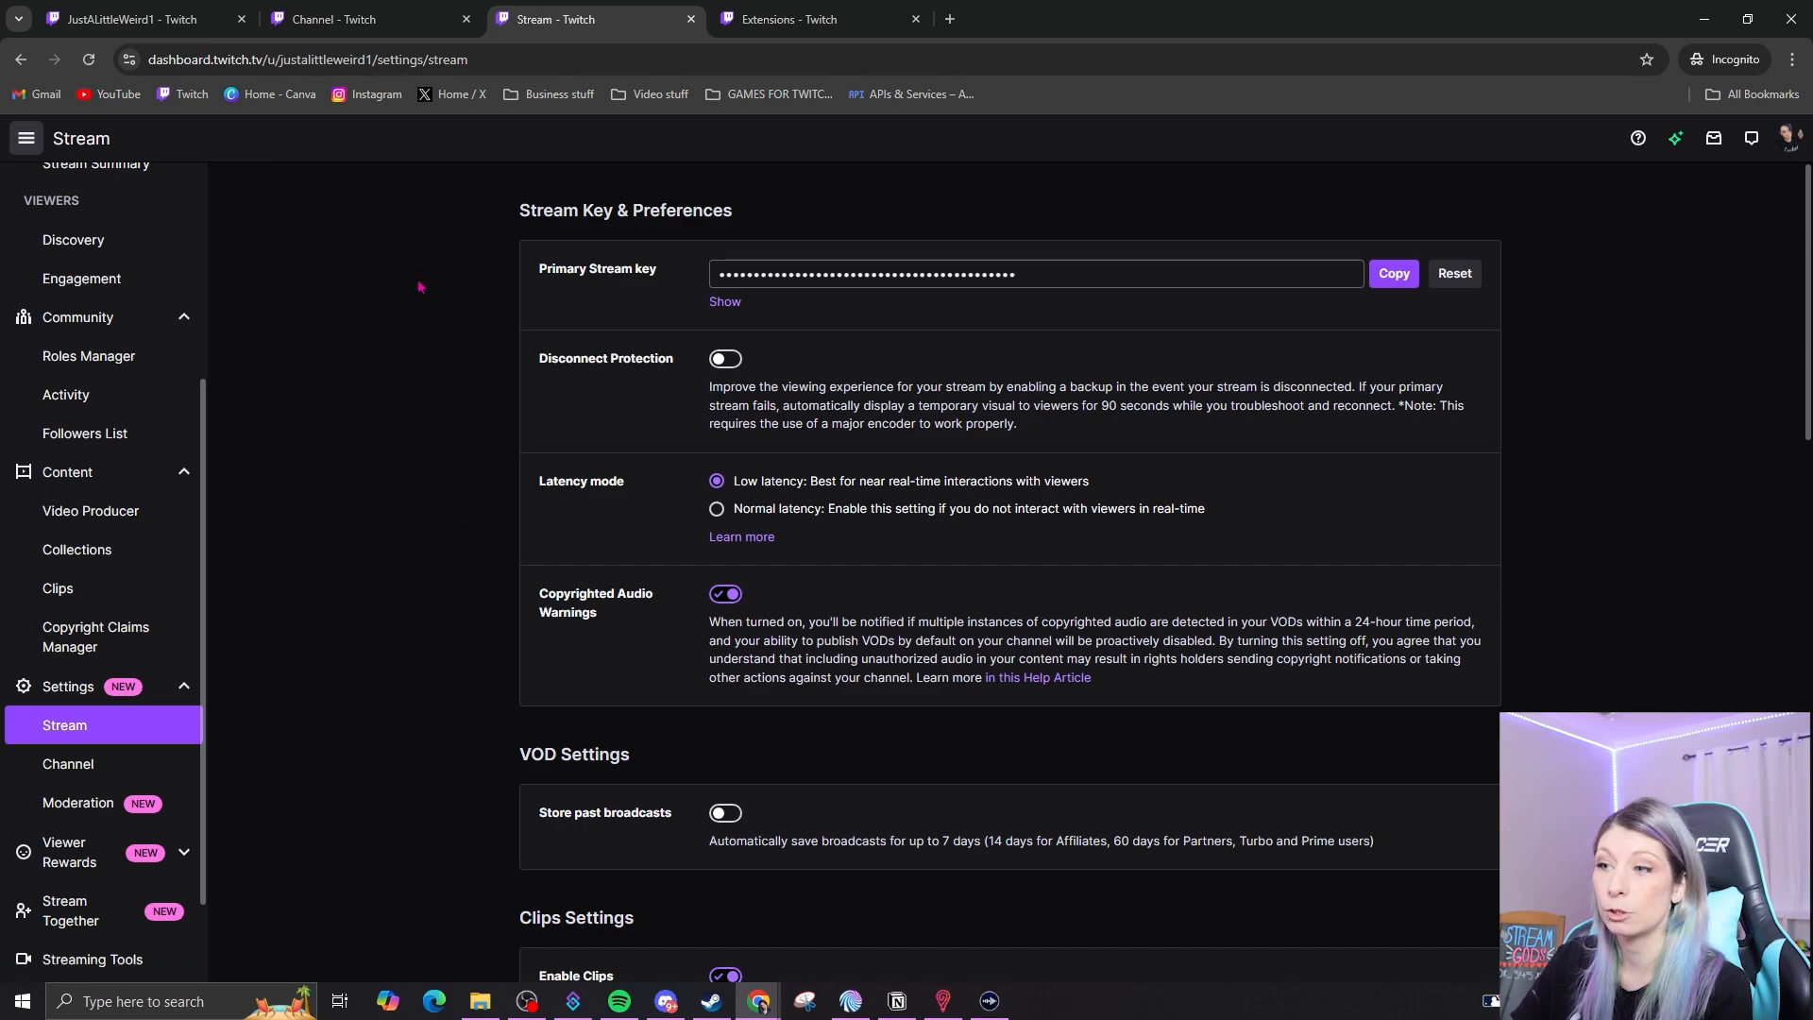
{"action": "scroll", "coordinate": [114, 431], "scroll_direction": "down", "scroll_amount": 2}
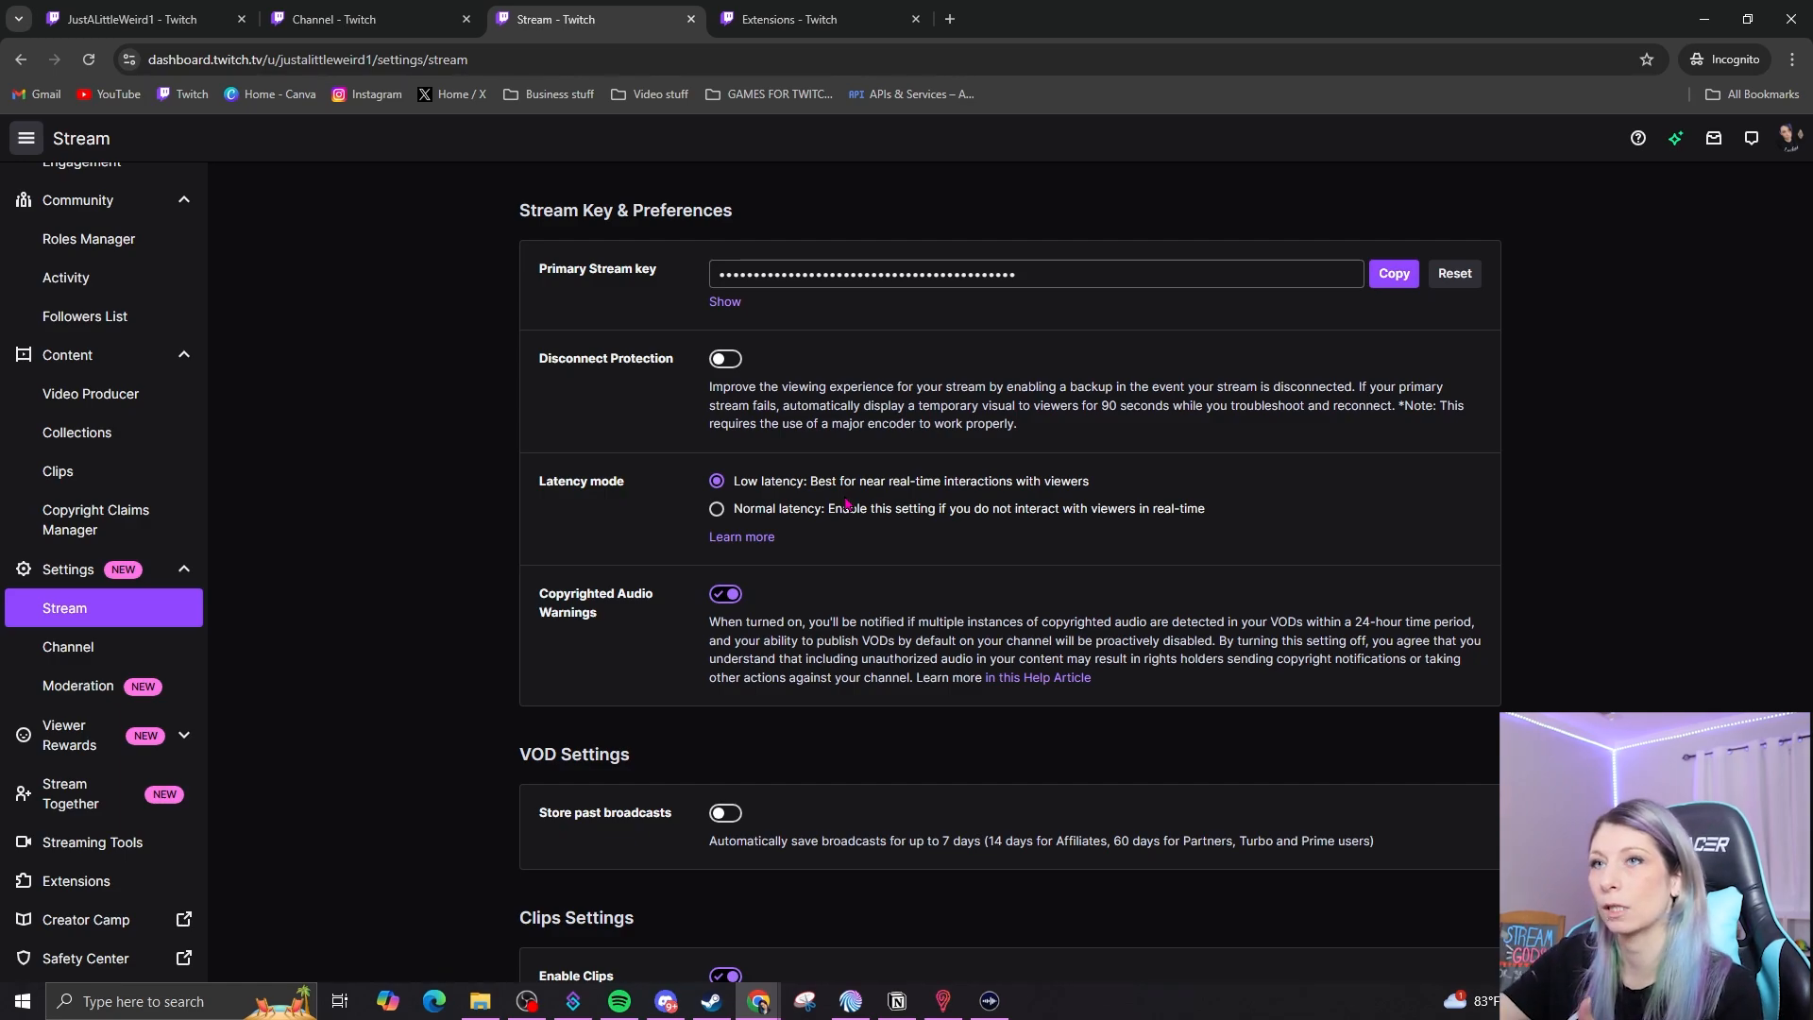
{"action": "left_click", "coordinate": [725, 359]}
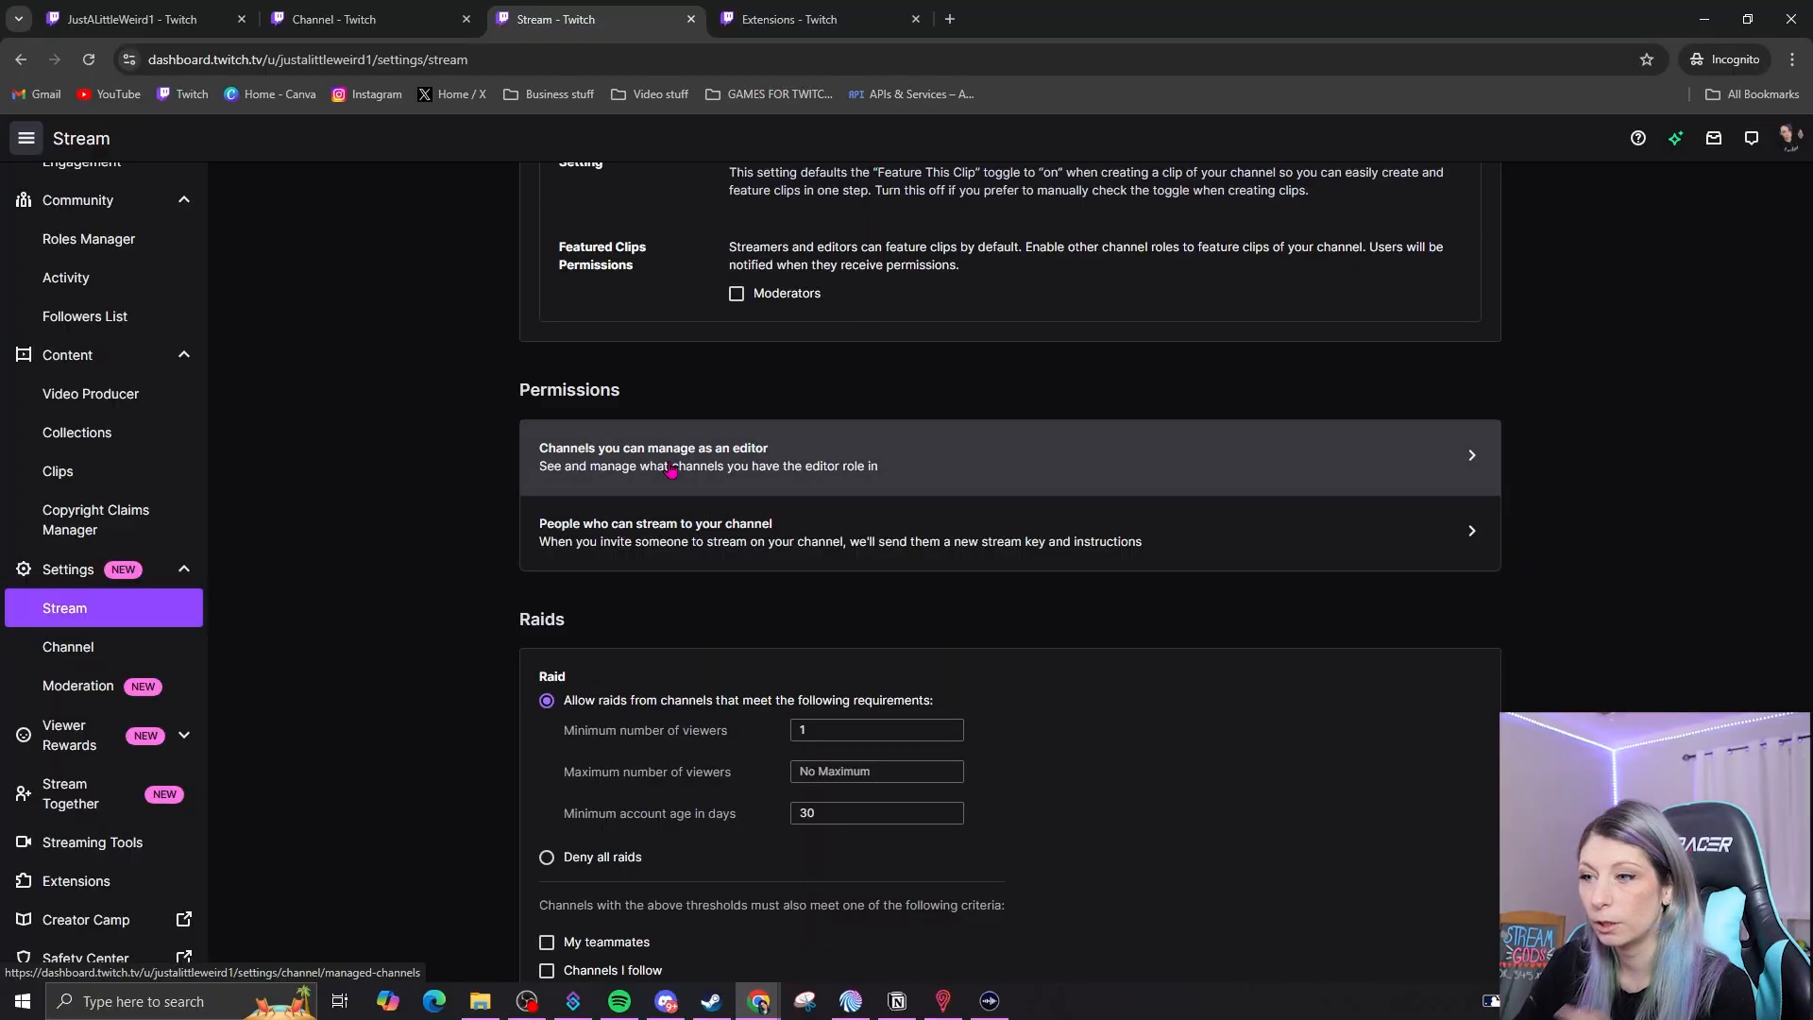
Check the permission pages for channels managed as an editor and people who can stream to the channel, and review the Raids settings
{"action": "left_click", "coordinate": [689, 462]}
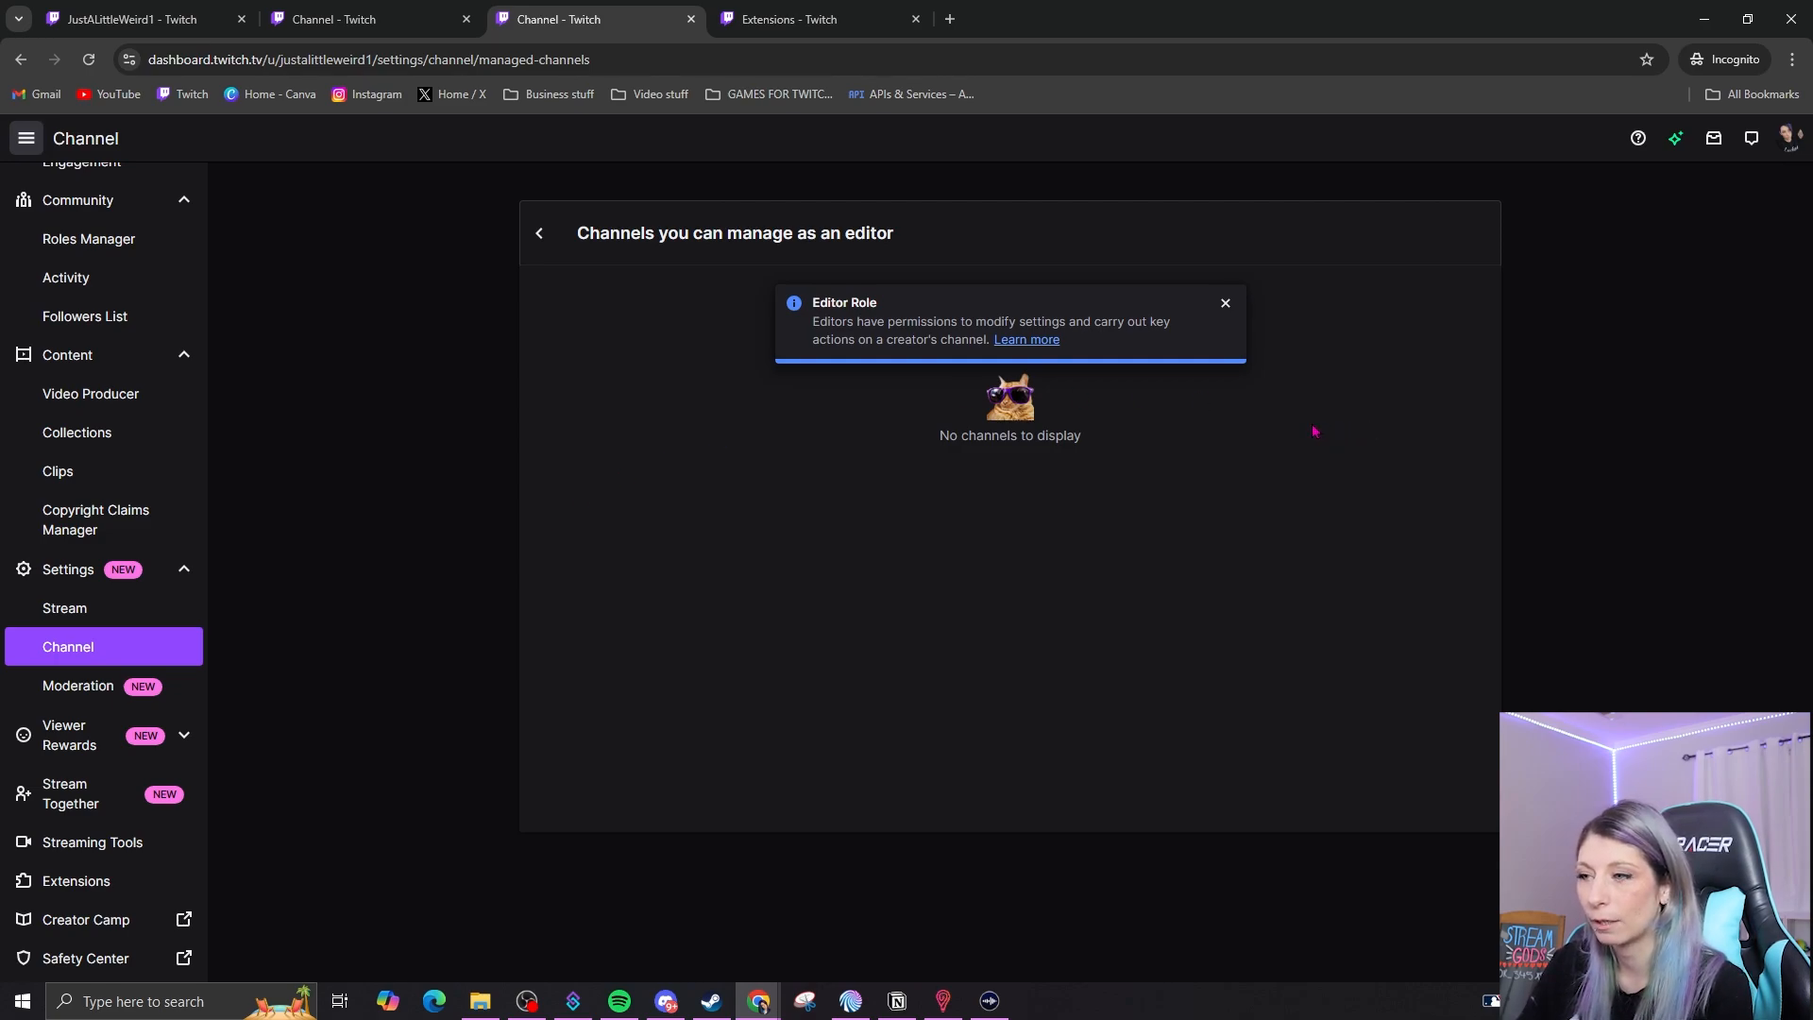
{"action": "left_click", "coordinate": [1224, 304]}
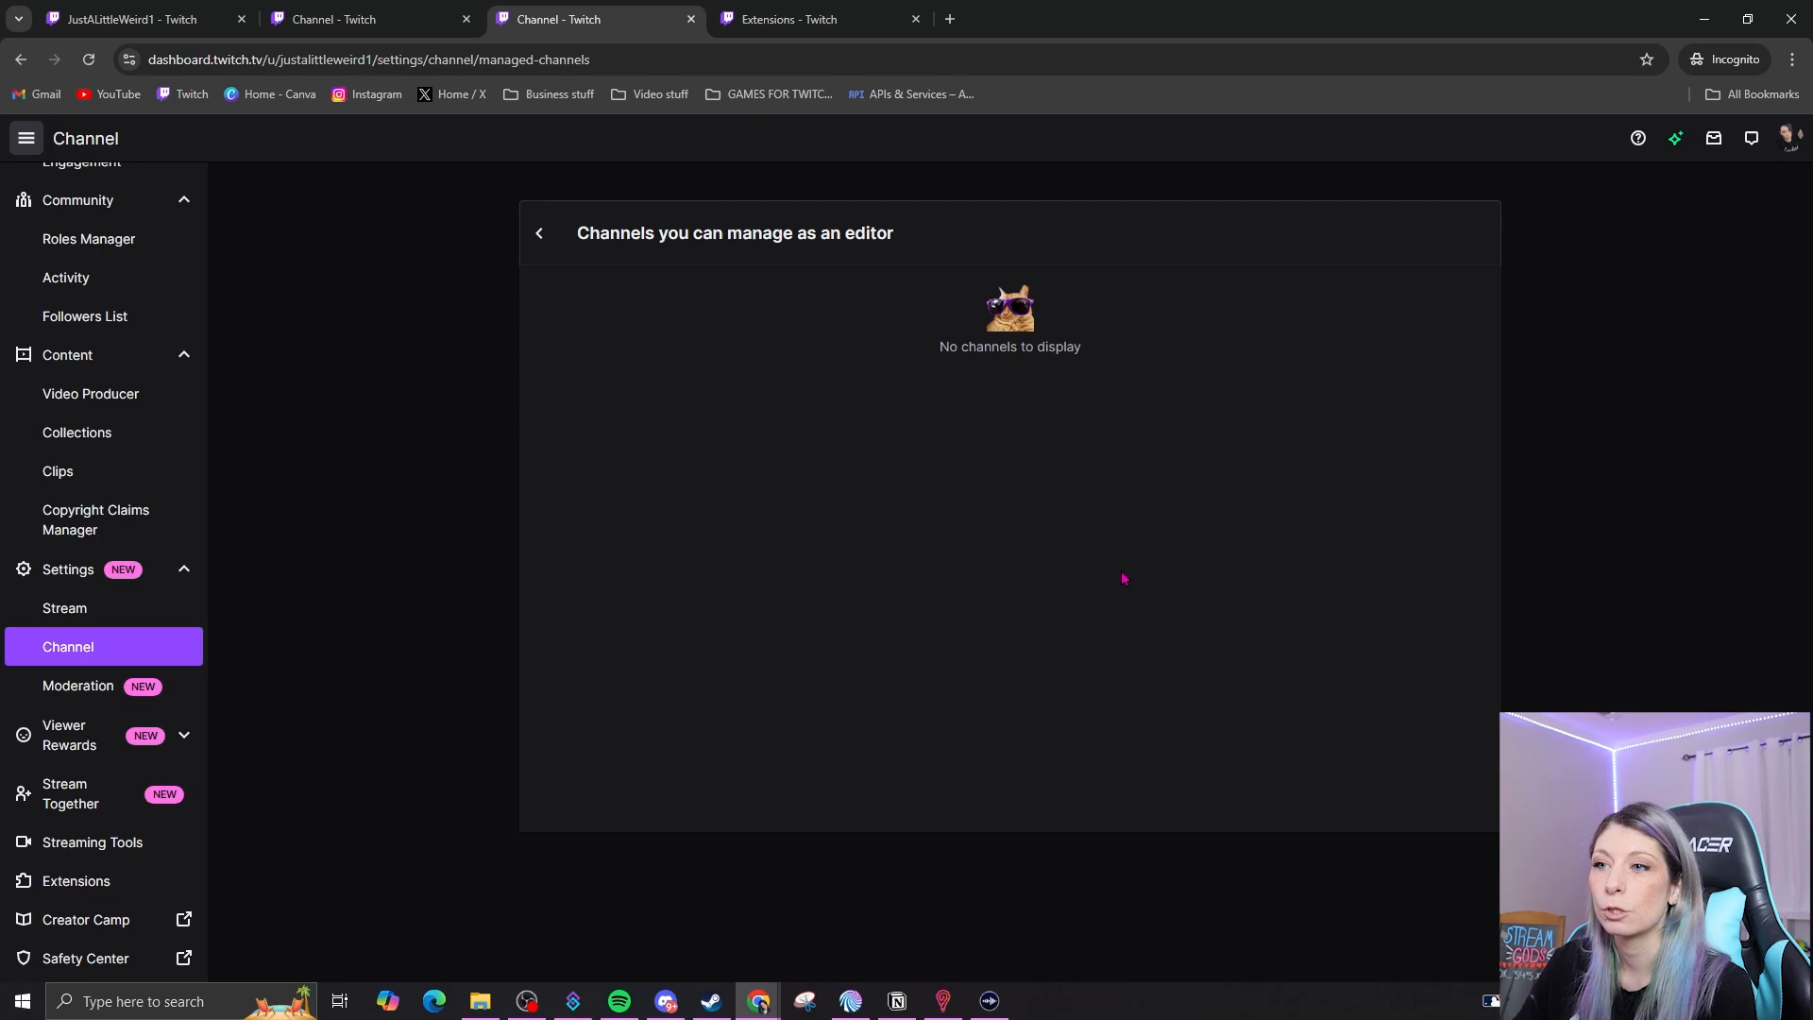
{"action": "left_click", "coordinate": [539, 232]}
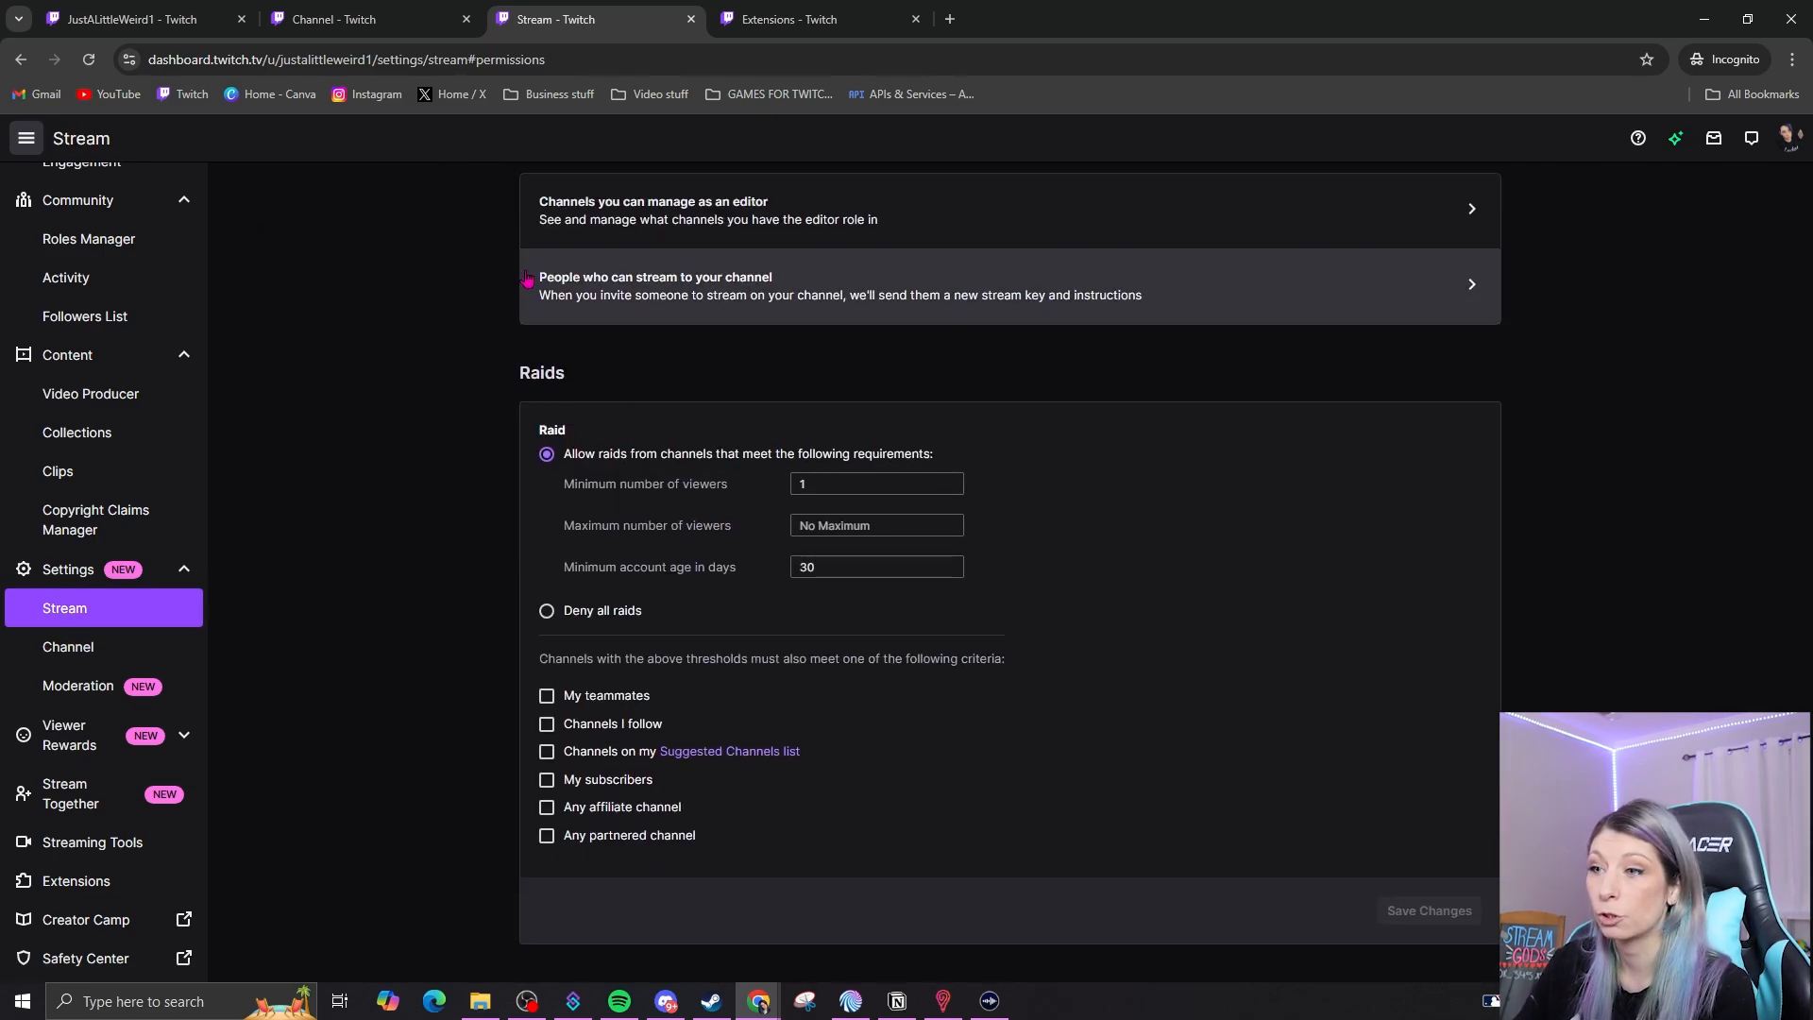
{"action": "left_click", "coordinate": [718, 307]}
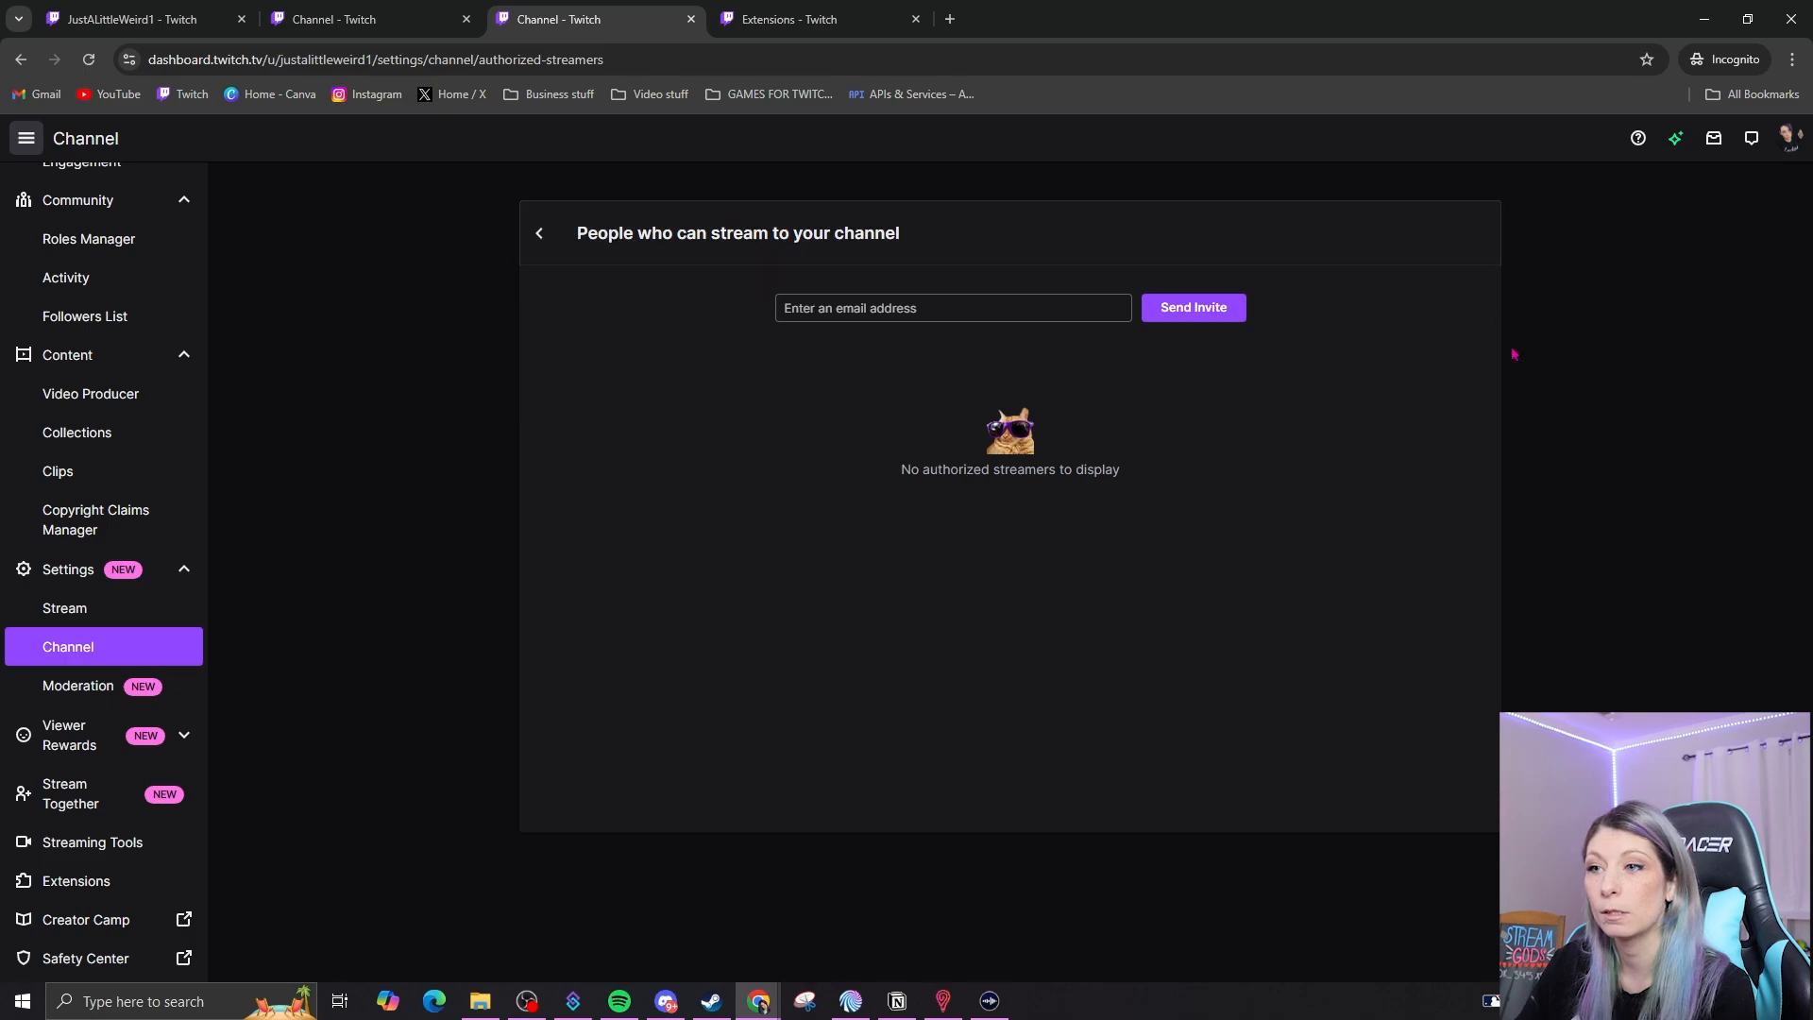
{"action": "left_click", "coordinate": [542, 236]}
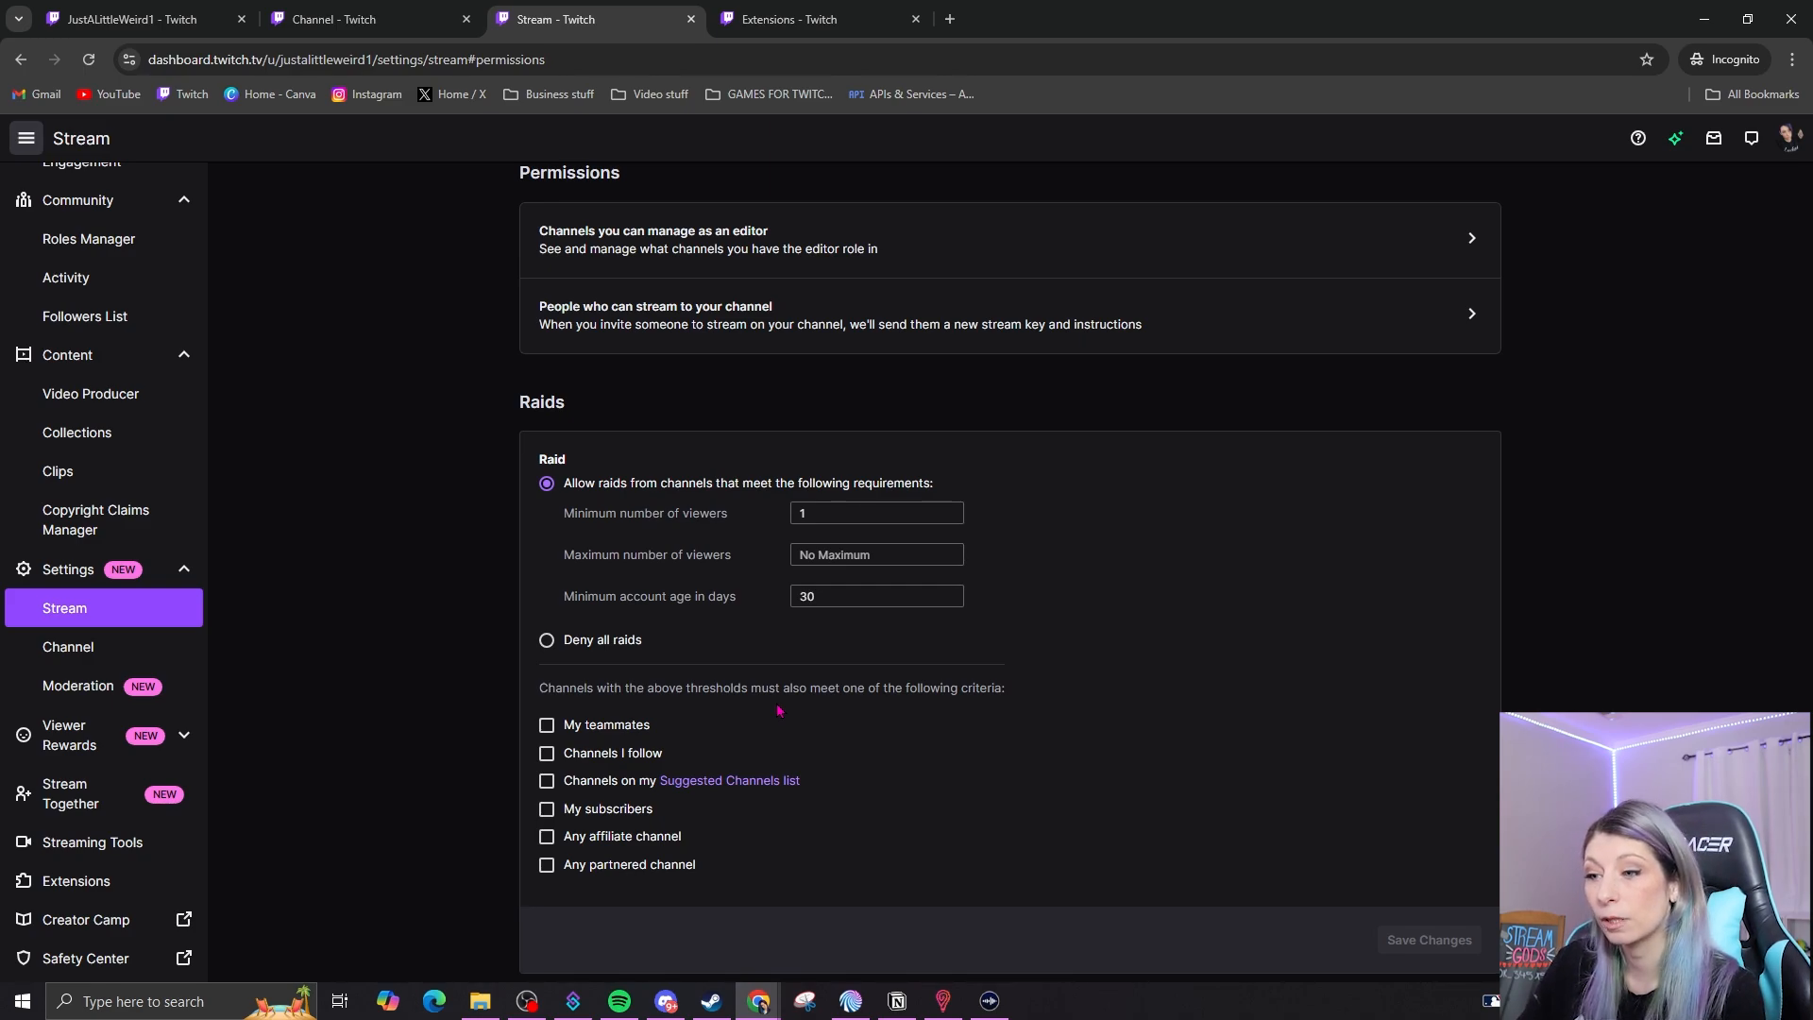
{"action": "scroll", "coordinate": [846, 663], "scroll_direction": "down", "scroll_amount": 1}
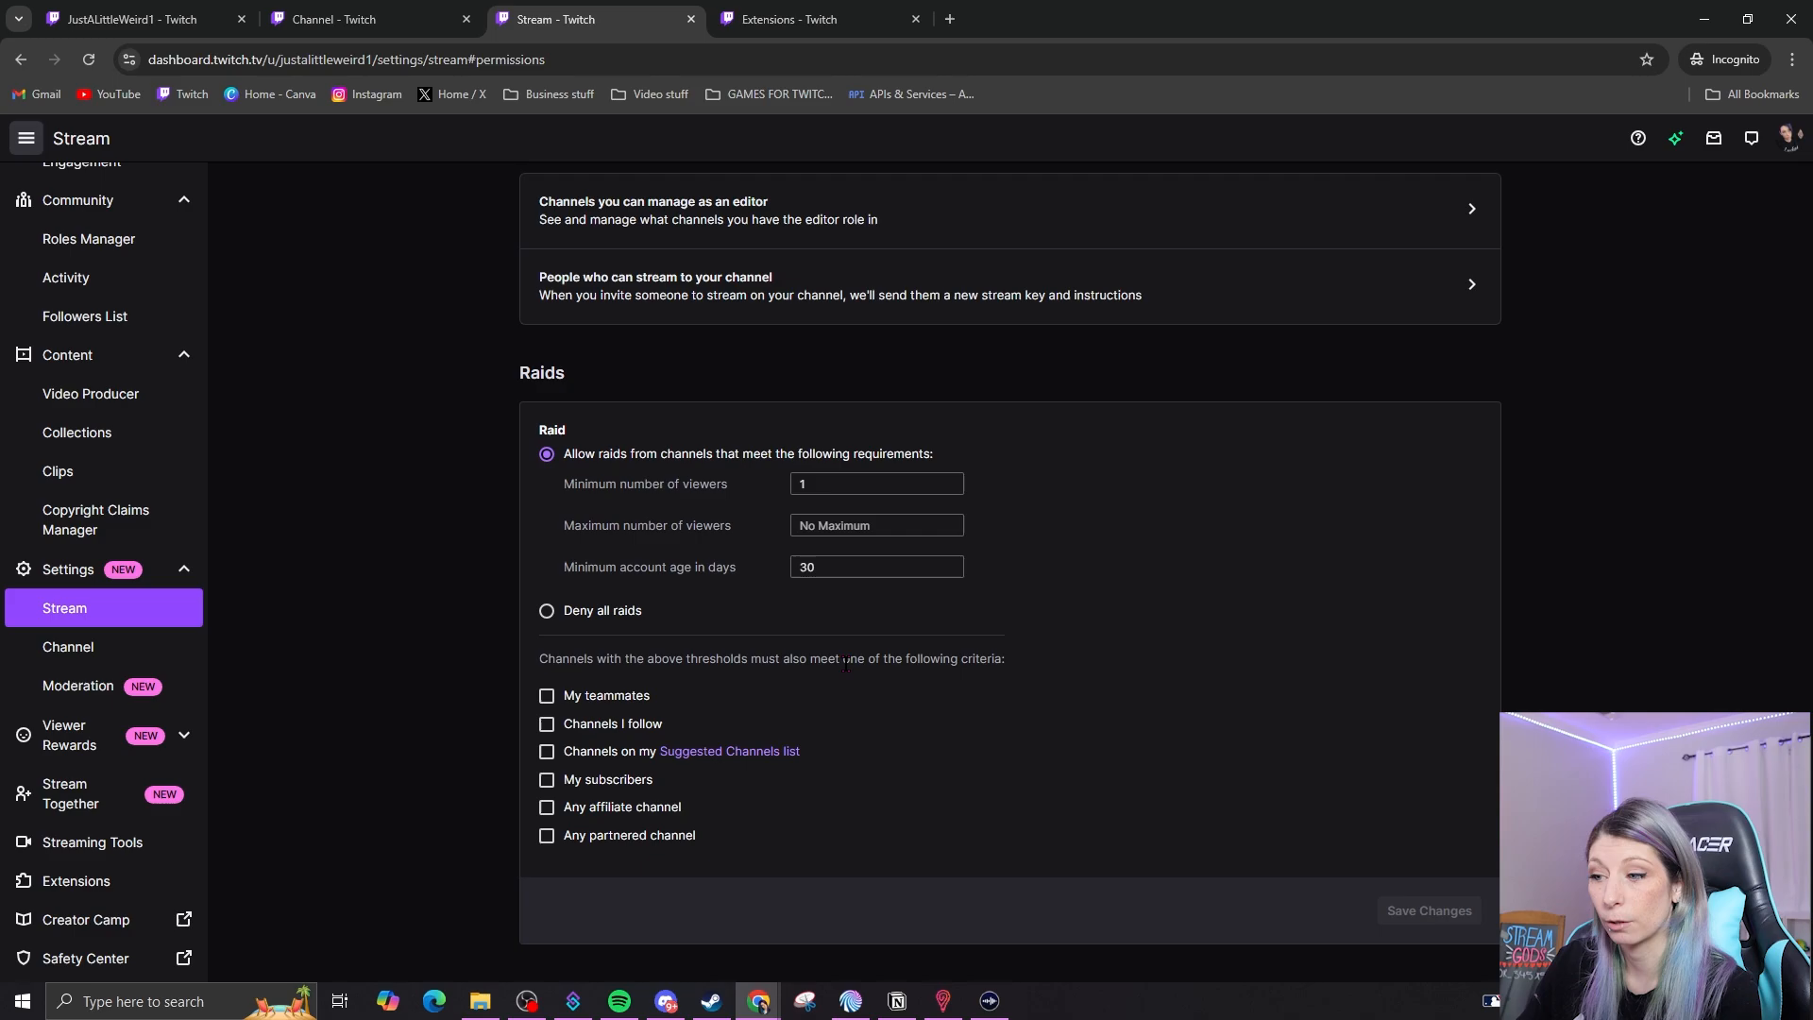